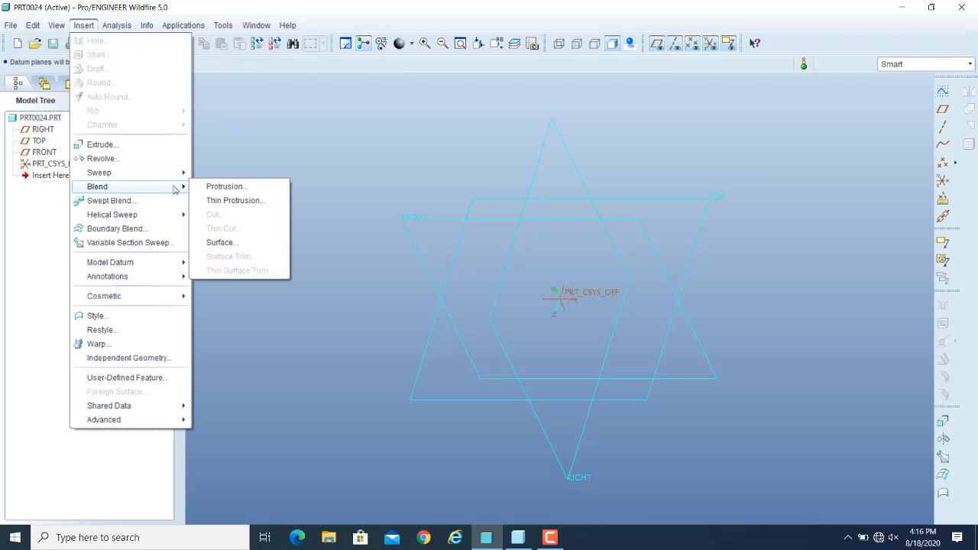
mouse_move(172, 179)
left_click(33, 25)
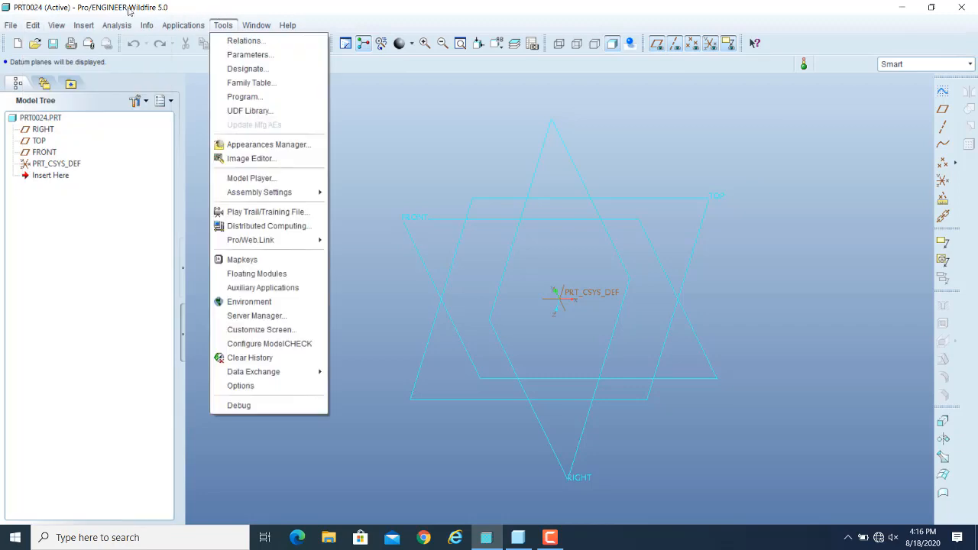
mouse_move(83, 29)
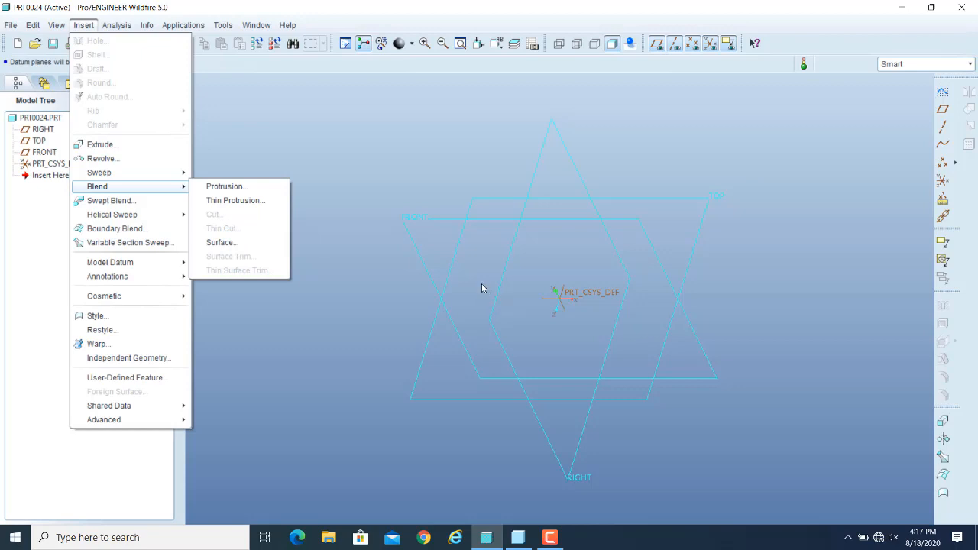
mouse_move(188, 212)
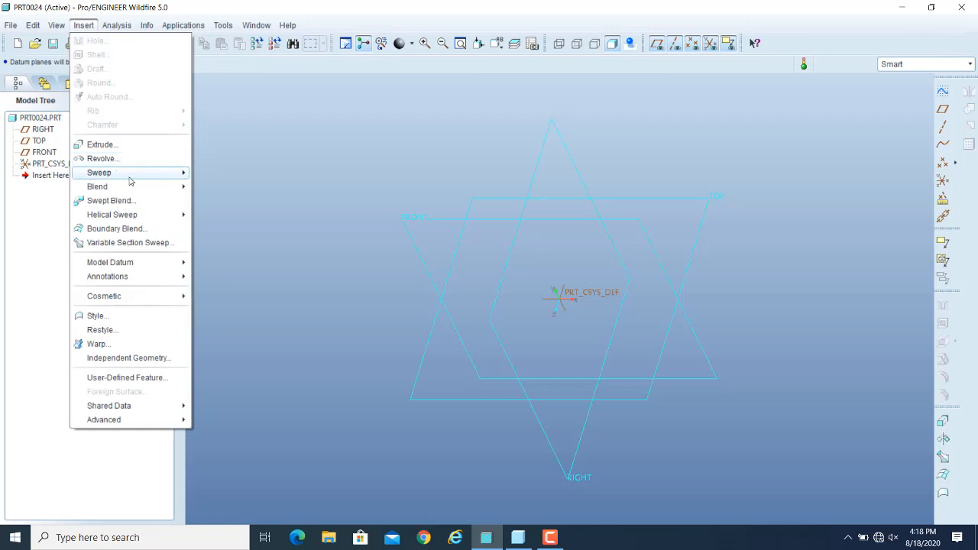
mouse_move(130, 180)
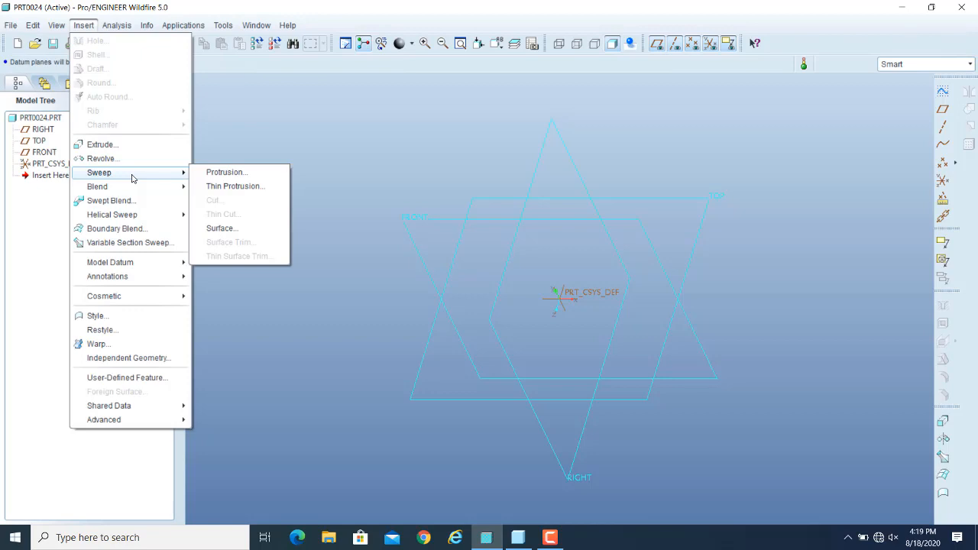
mouse_move(156, 194)
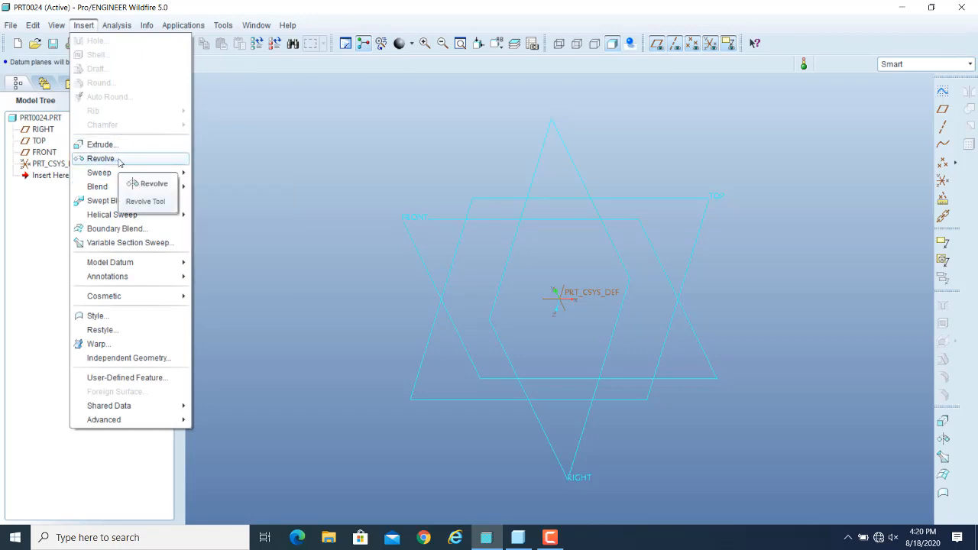
mouse_move(120, 175)
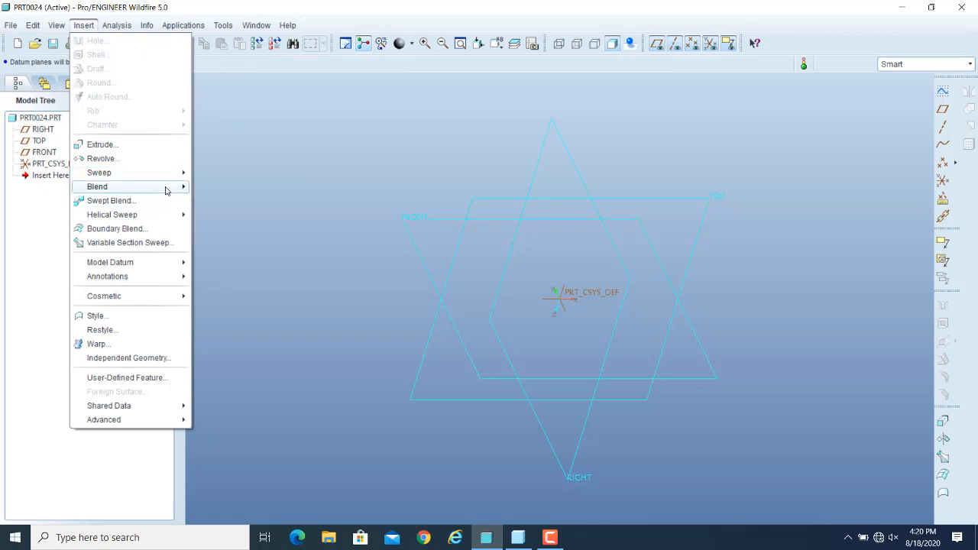
mouse_move(166, 190)
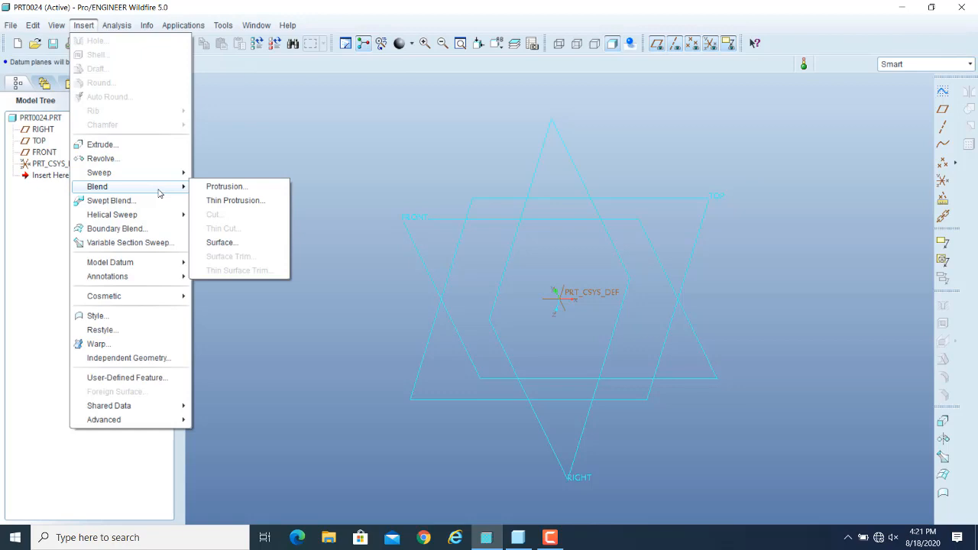
- Start a solid blend protrusion feature in the empty part
left_click(243, 188)
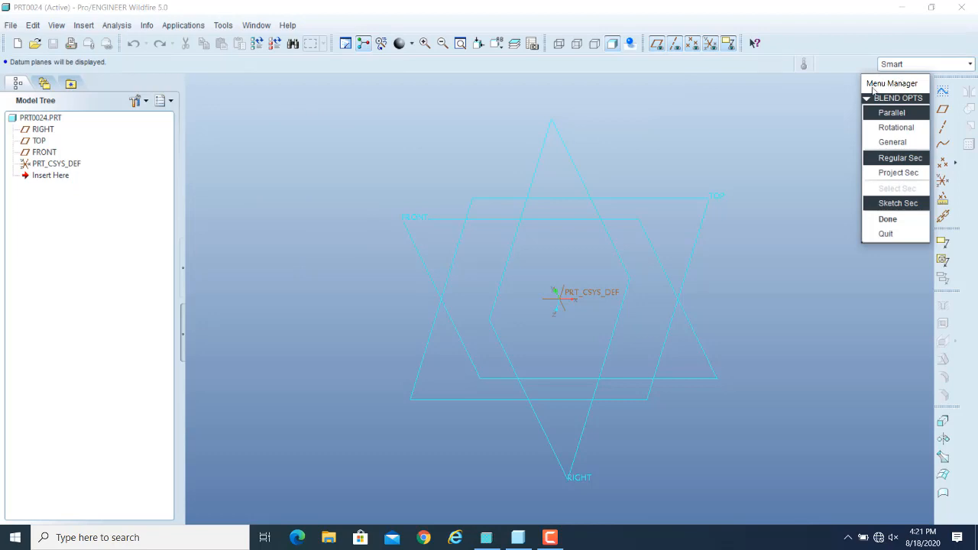
left_click_drag(903, 83, 235, 81)
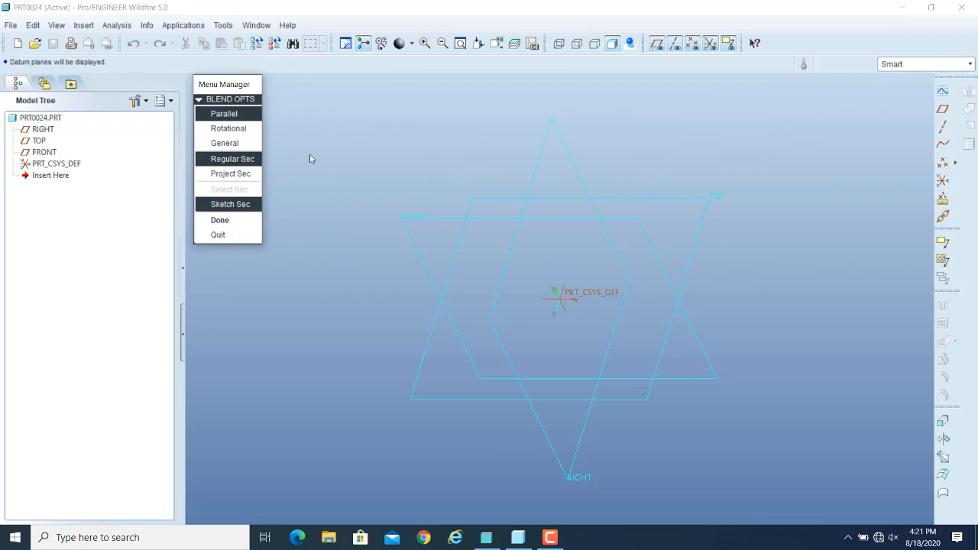
left_click(252, 212)
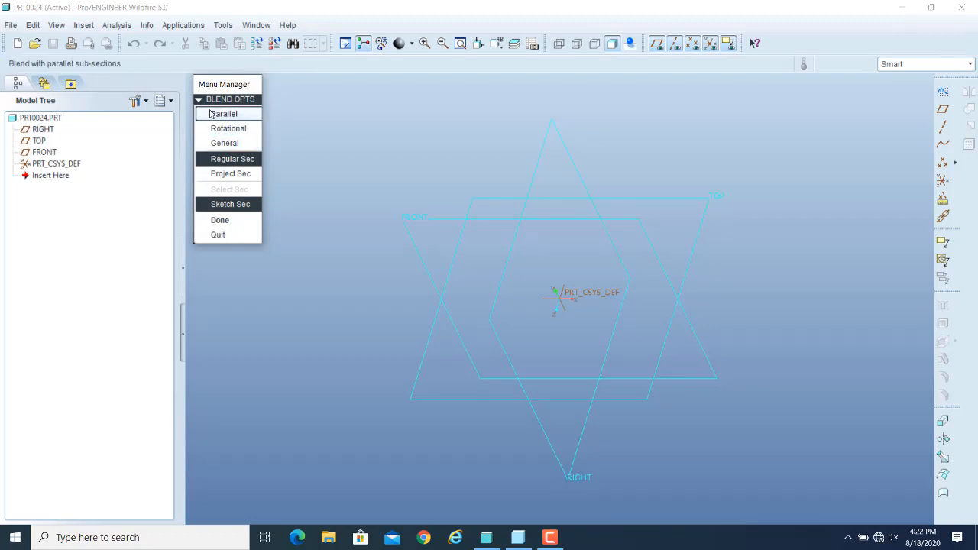
left_click(238, 128)
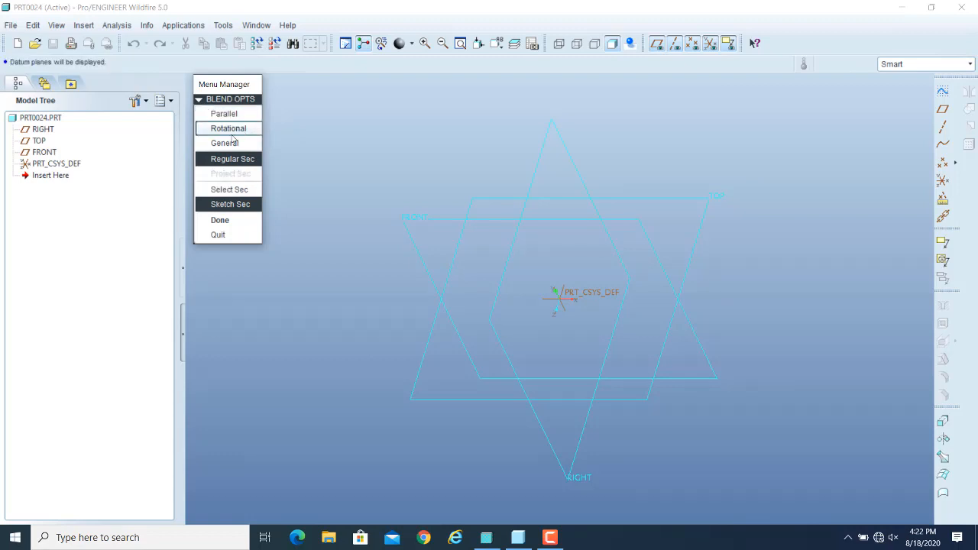
left_click(228, 142)
left_click(225, 113)
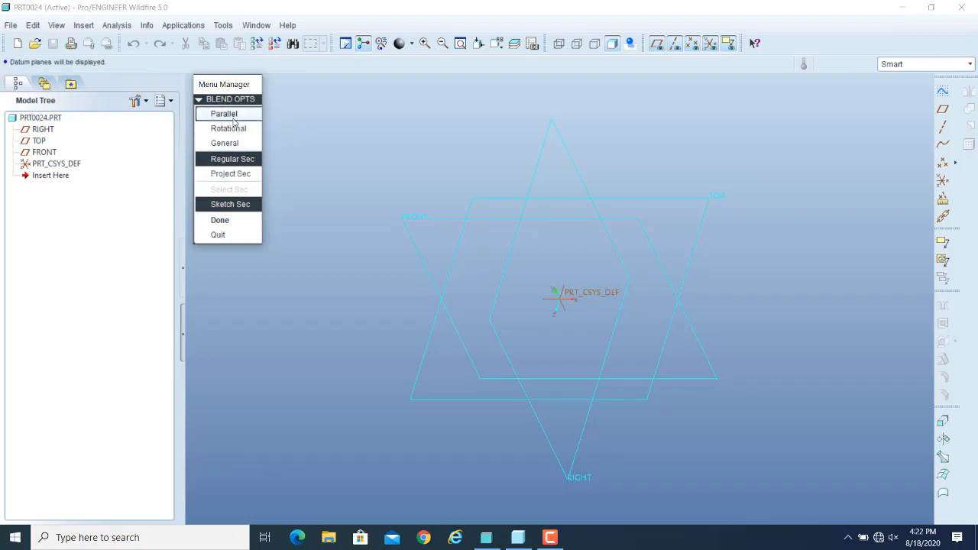
left_click(230, 129)
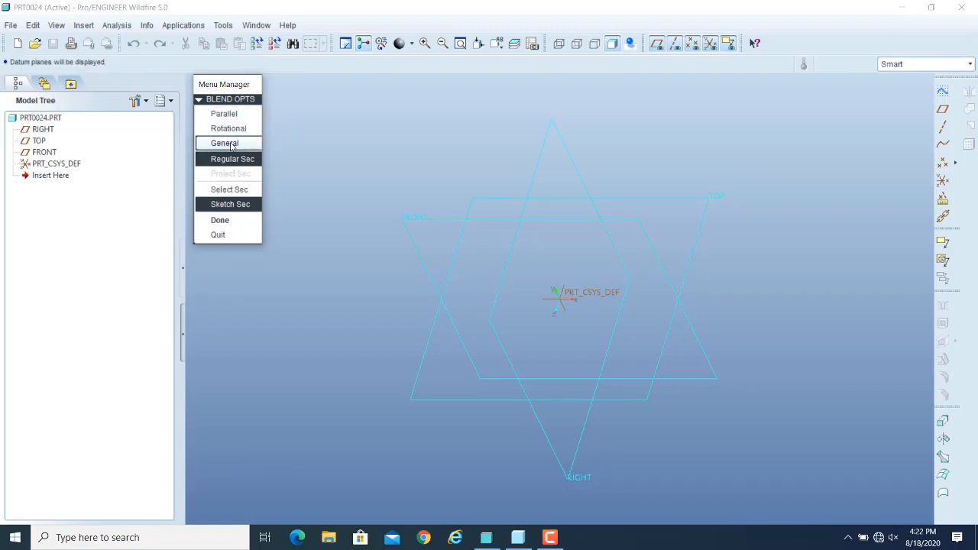
left_click(235, 114)
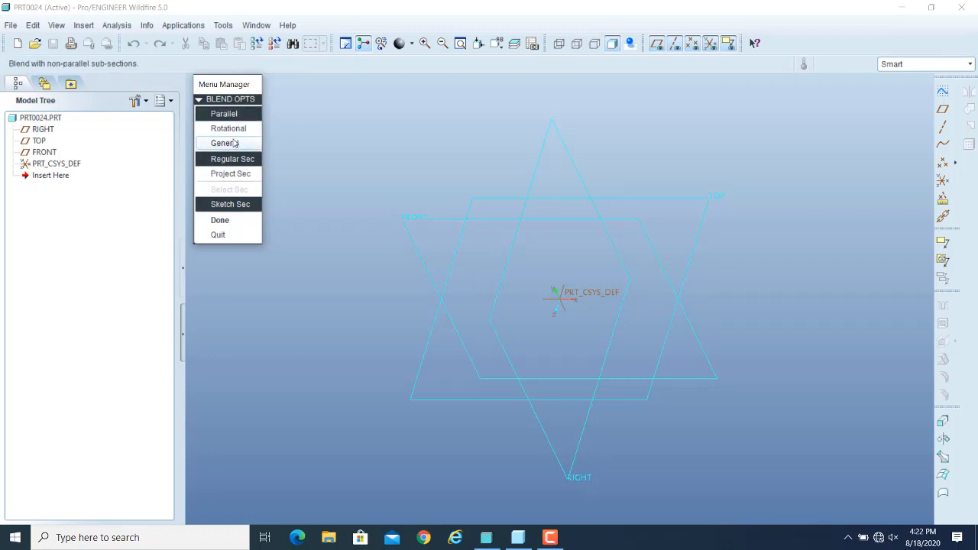
left_click(227, 130)
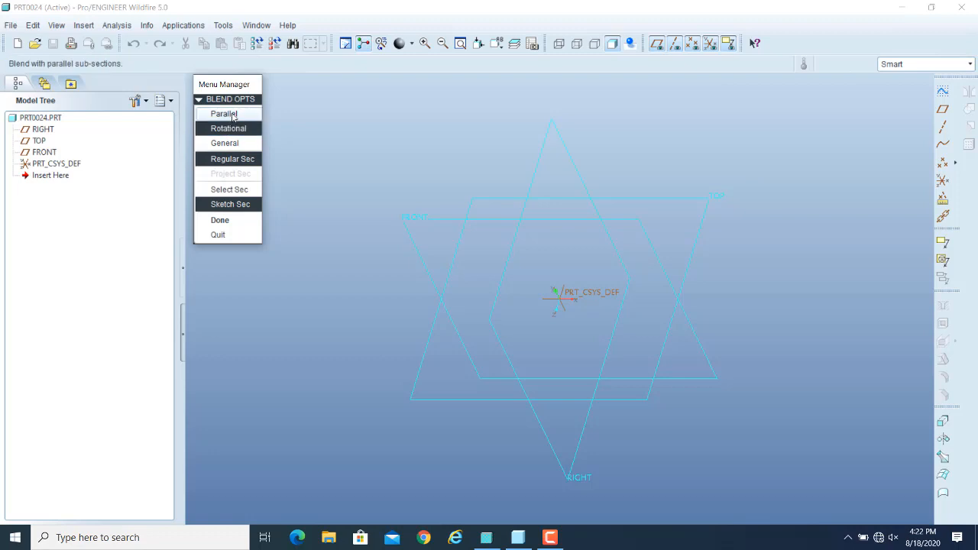
- Define the blend as Parallel with Regular Sec and Sketch Sec, and accept these options
left_click(233, 114)
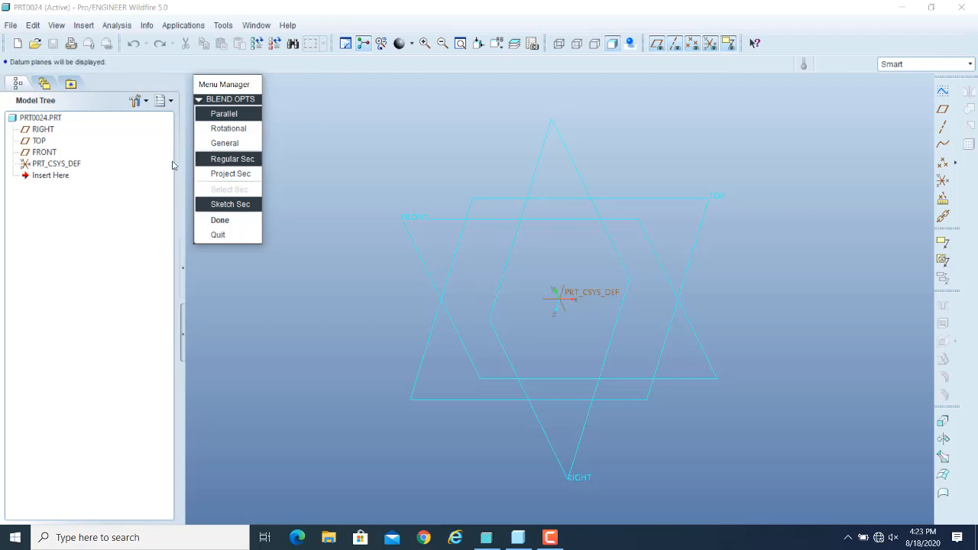
left_click(252, 160)
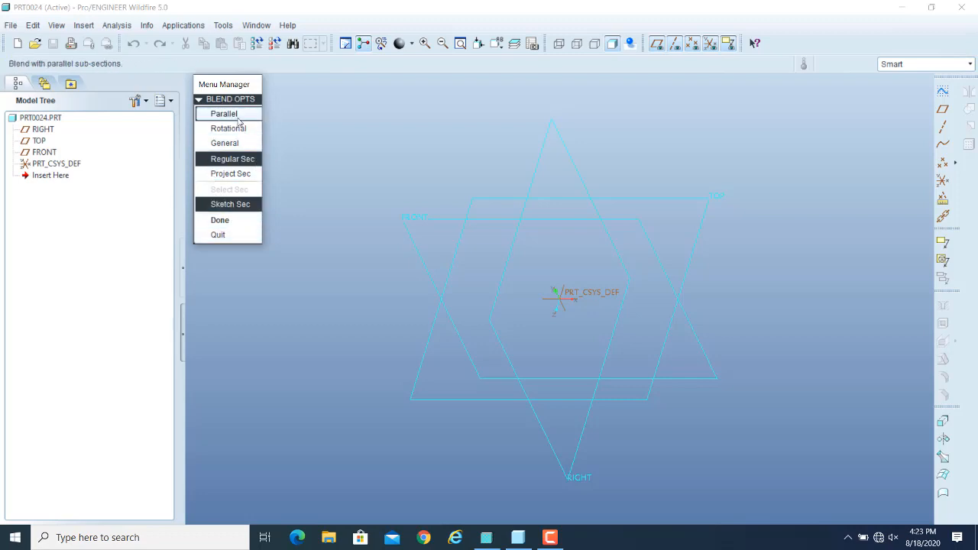
left_click(220, 220)
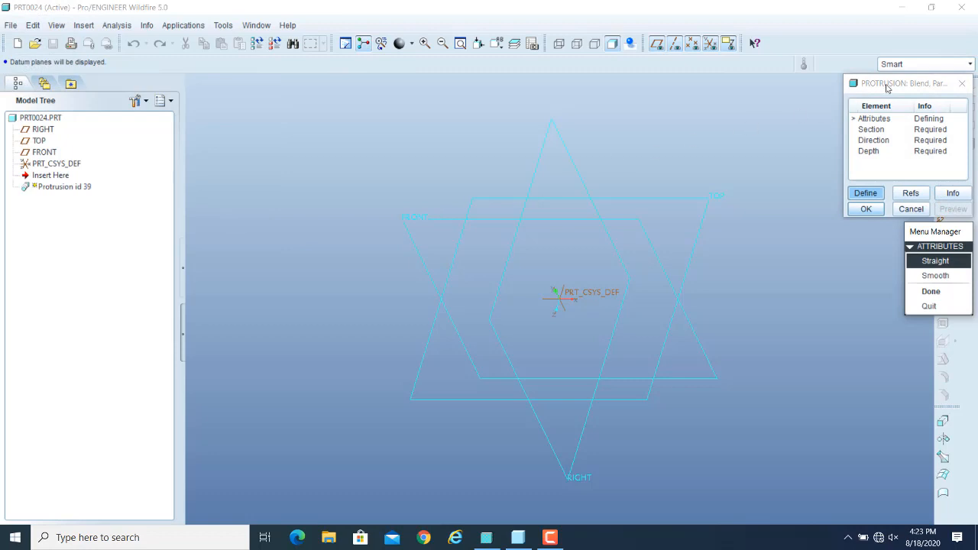
- Set the blend's attribute to Straight and accept it to begin defining the section
left_click_drag(888, 86, 231, 83)
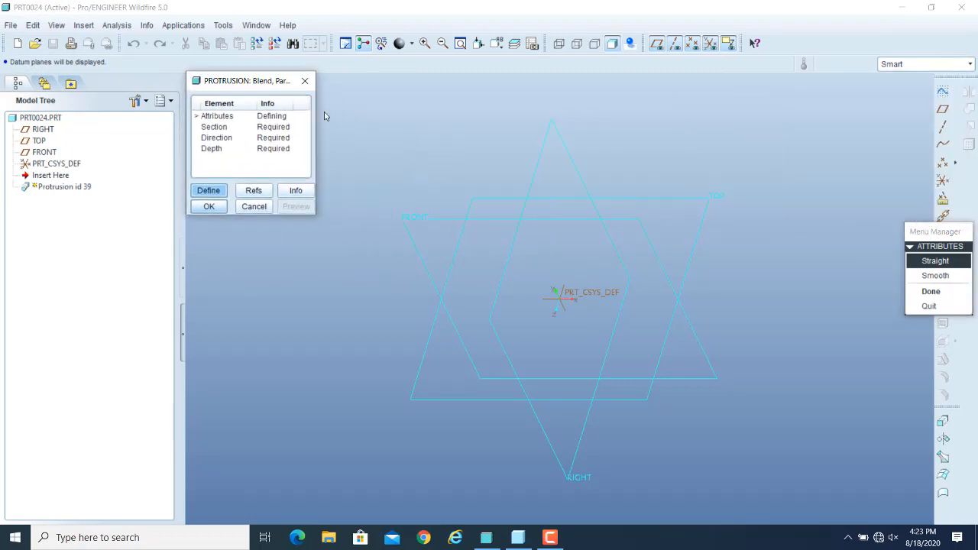
left_click(946, 233)
left_click_drag(946, 233, 358, 87)
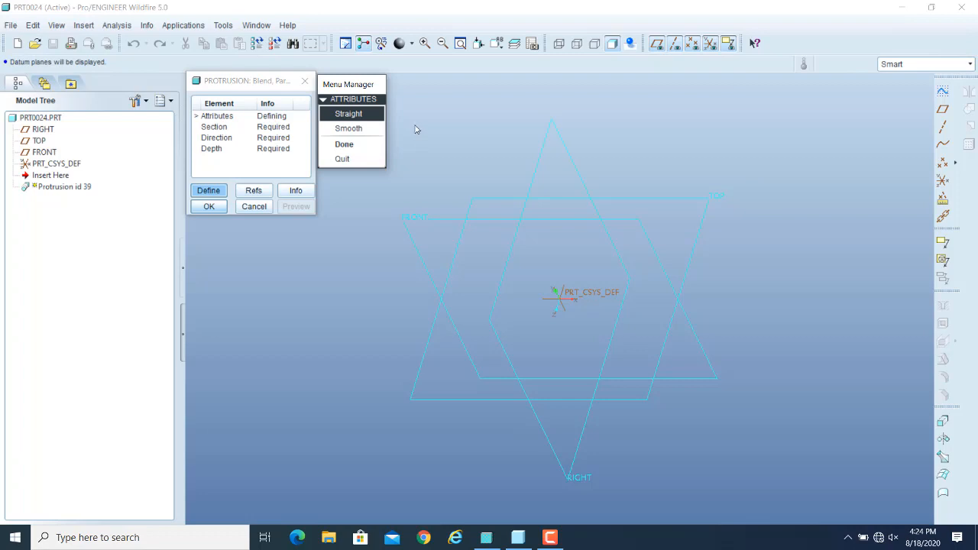
left_click(367, 116)
left_click(377, 115)
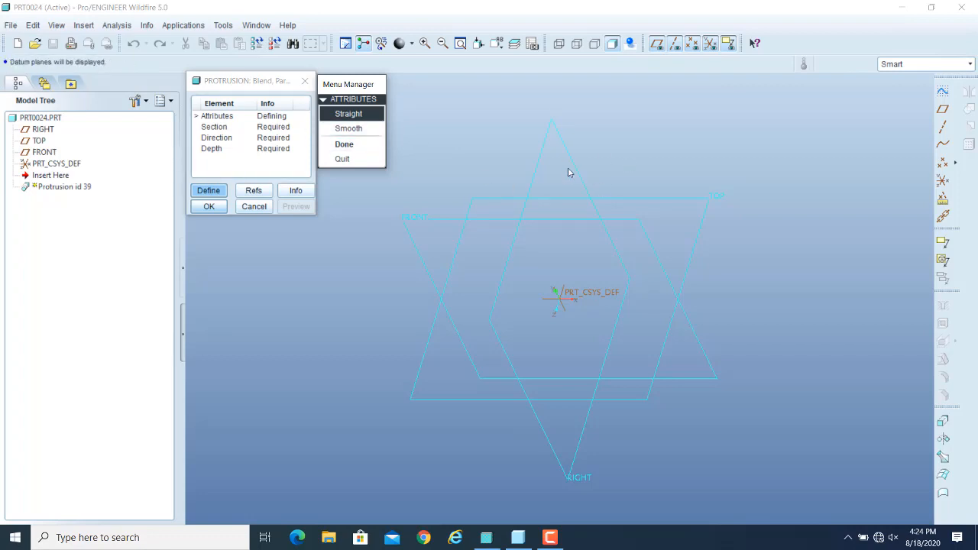
left_click(374, 116)
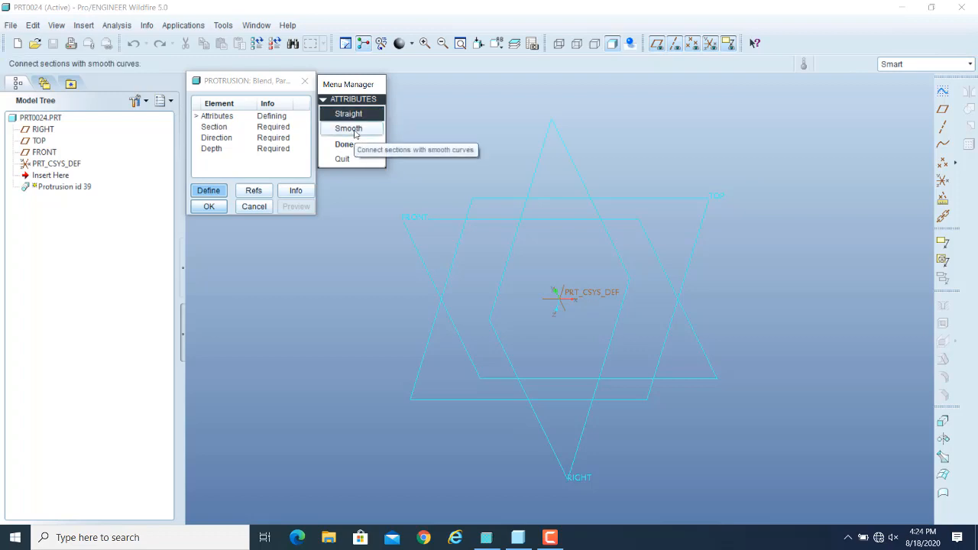
left_click(356, 129)
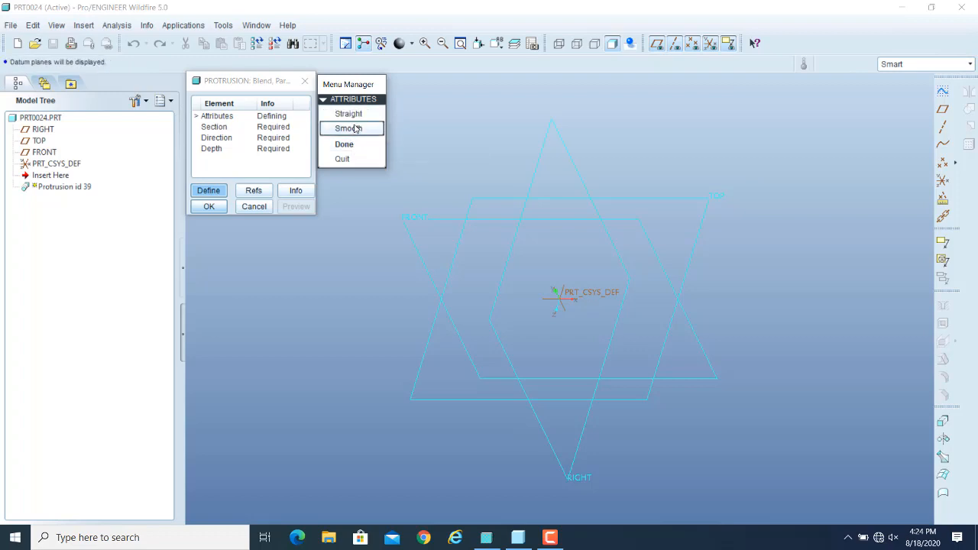
left_click(356, 128)
left_click(370, 116)
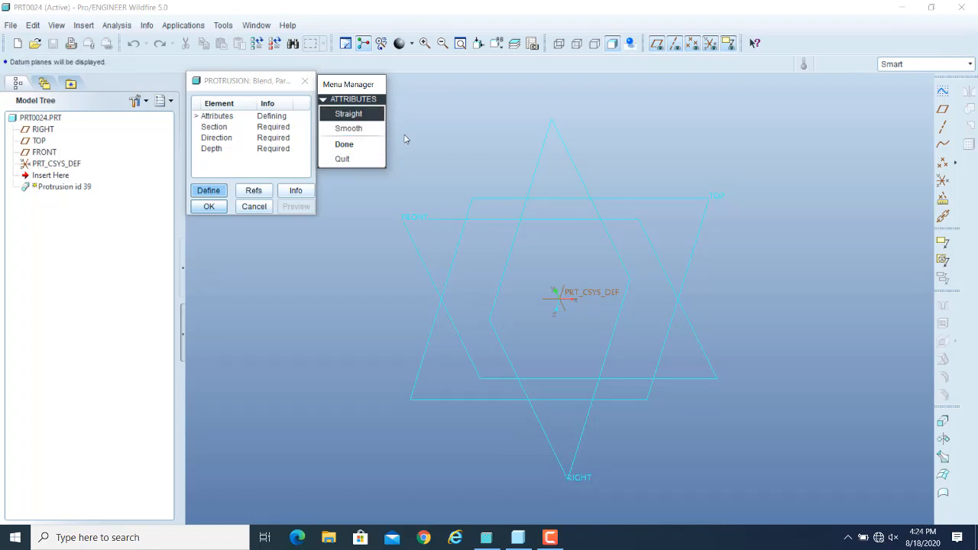
left_click(360, 148)
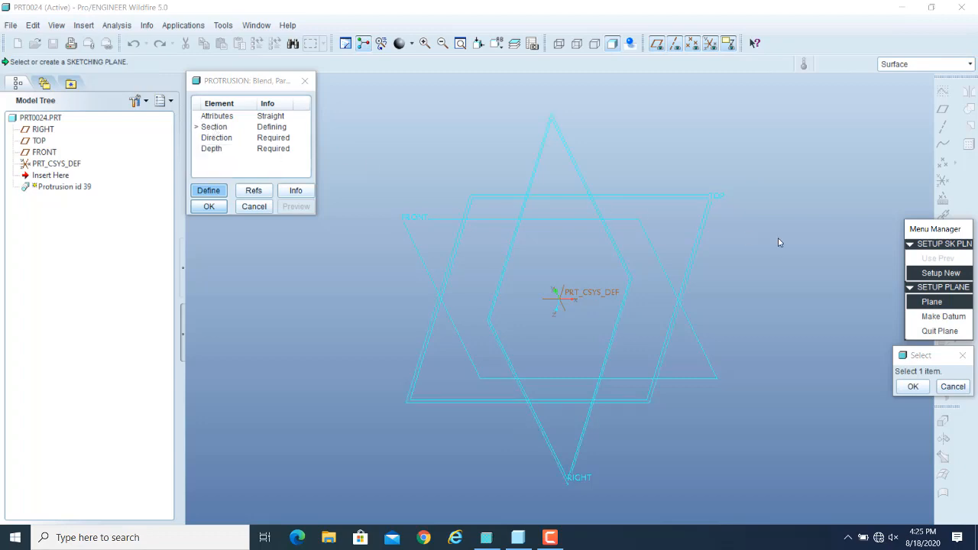
- Set up a new sketching plane for the blend section on the TOP datum plane
left_click_drag(917, 231, 360, 92)
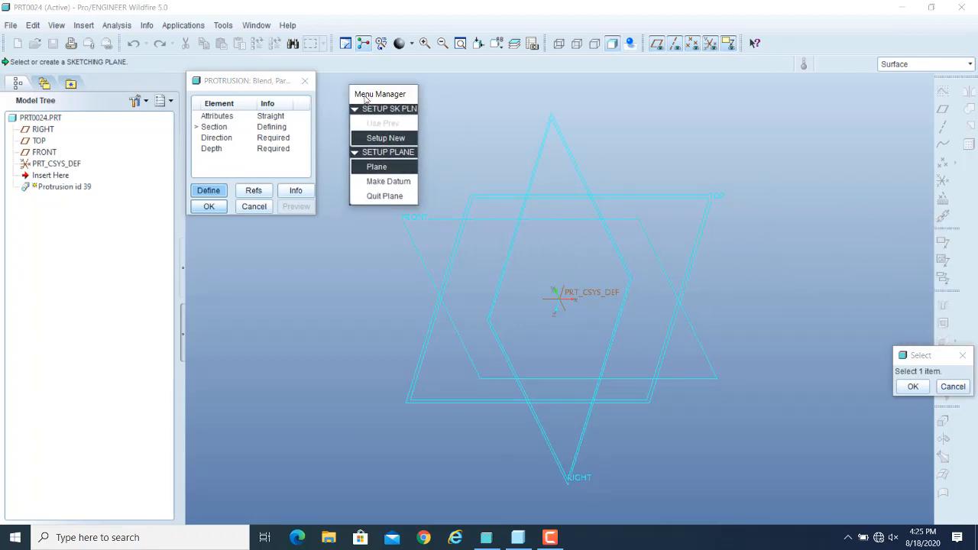
left_click_drag(927, 352, 479, 101)
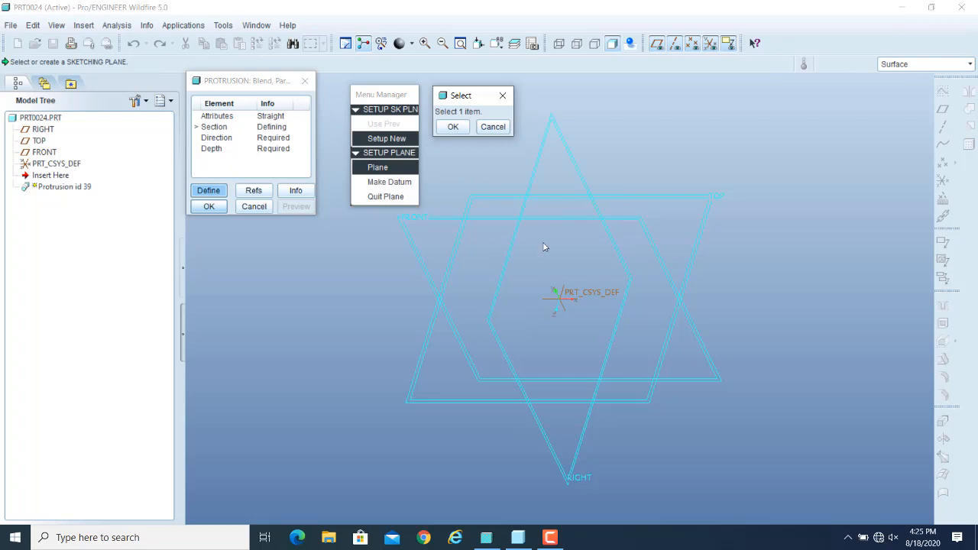
left_click(385, 169)
left_click(379, 167)
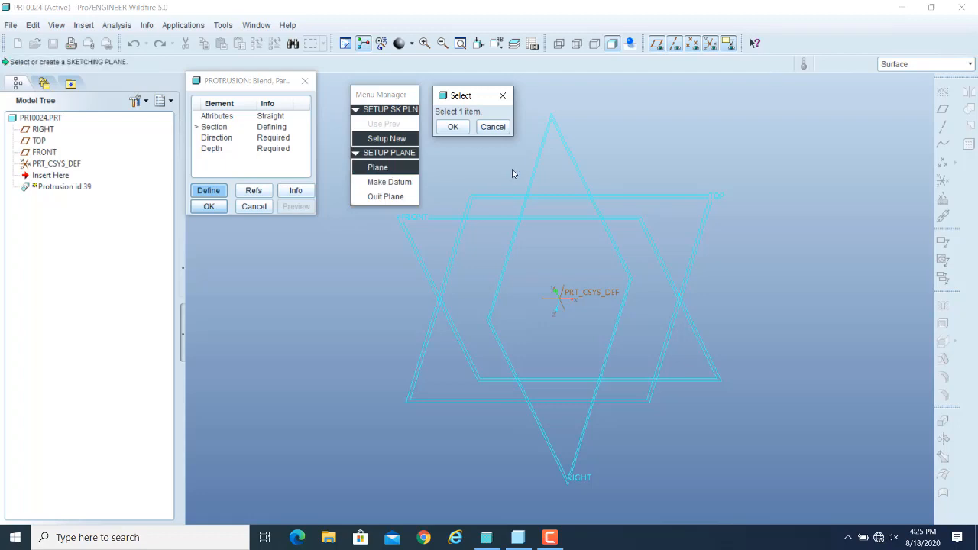
left_click(453, 127)
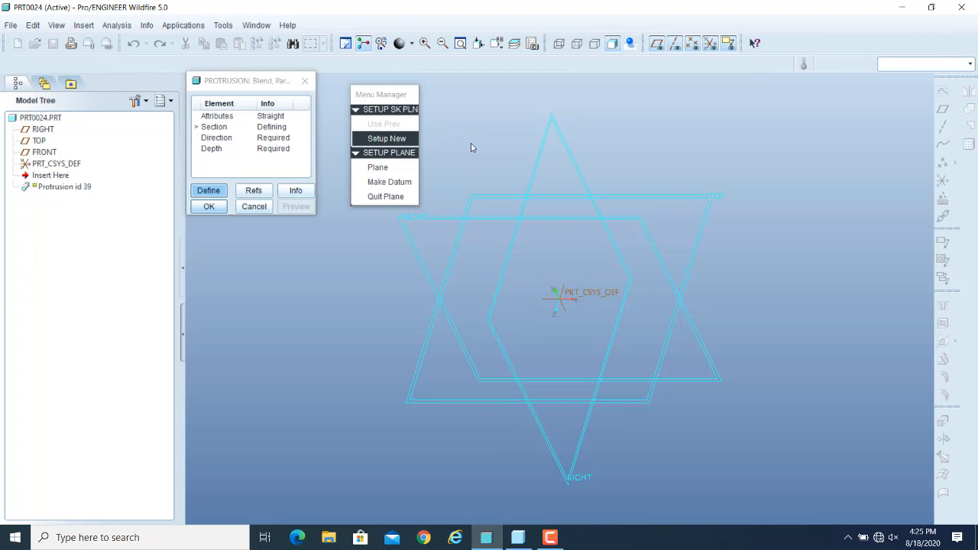
left_click(391, 169)
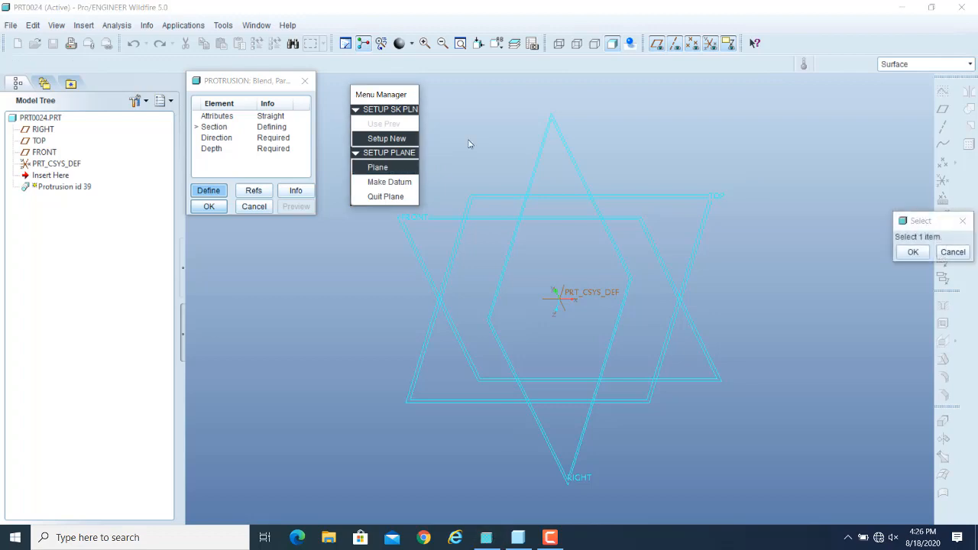
left_click_drag(921, 221, 475, 97)
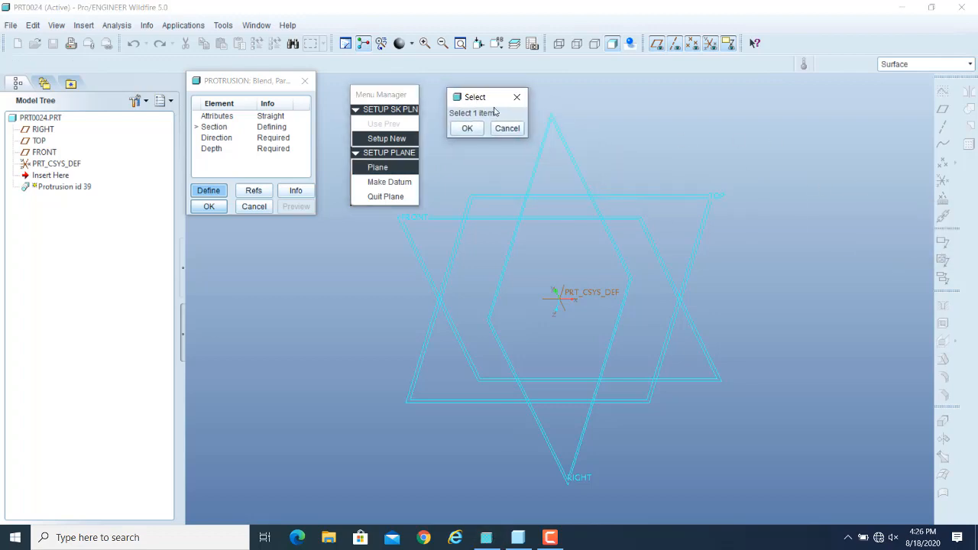
left_click(714, 199)
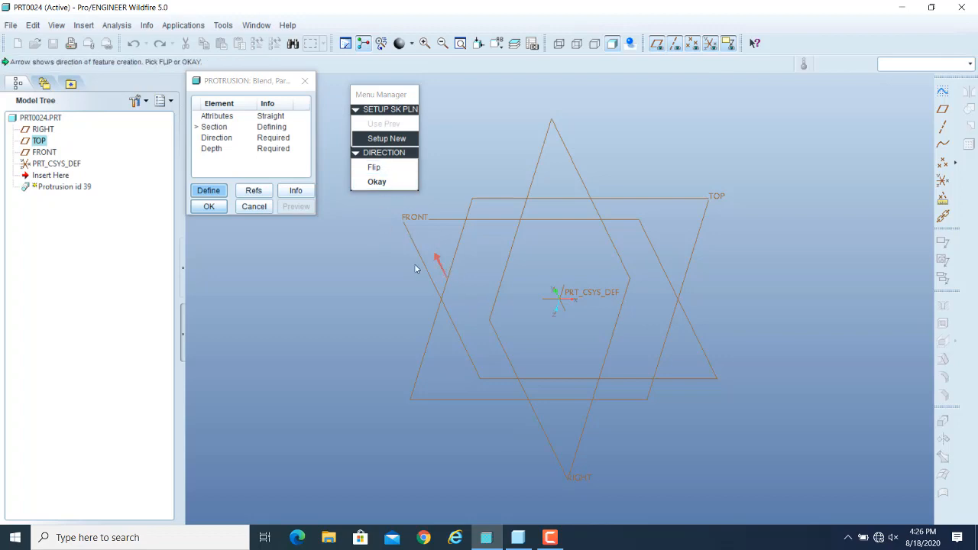
- Flip the blend's feature creation direction from the TOP plane and accept it
left_click(384, 174)
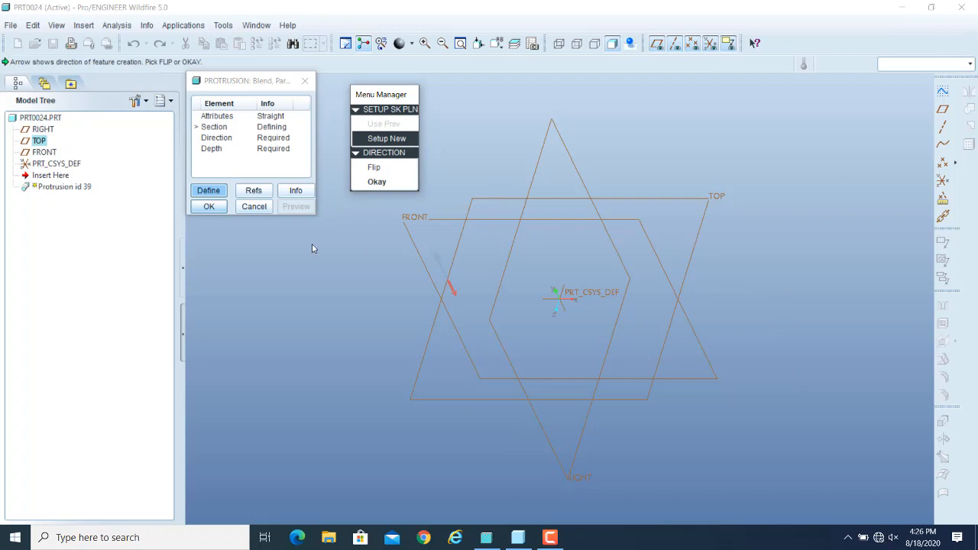
left_click(368, 184)
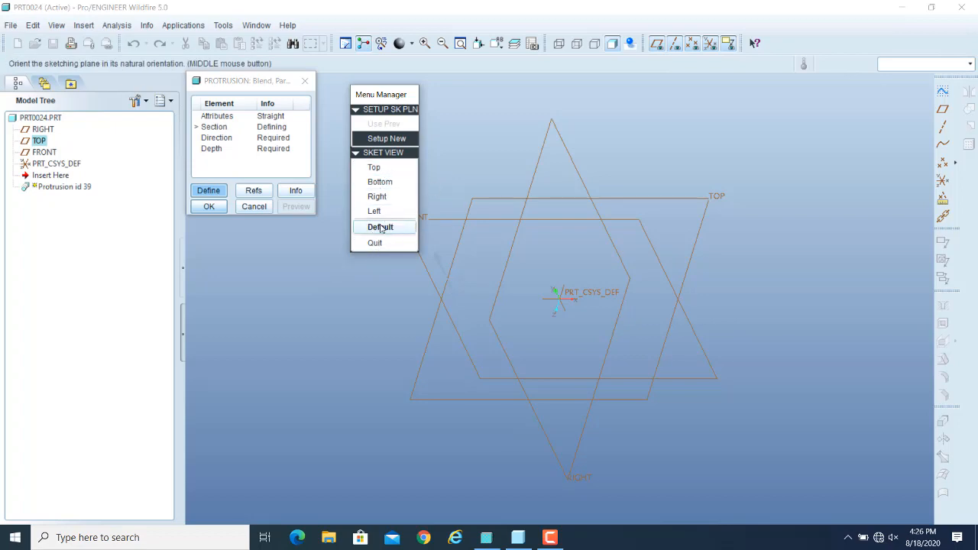
left_click(382, 227)
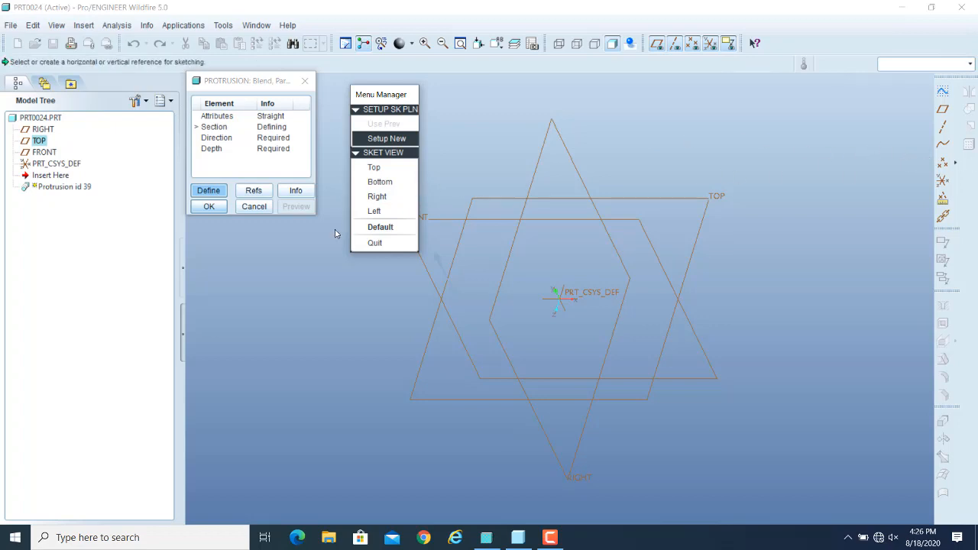
- Accept the default sketch orientation and draw a rectangle about 313 wide and 148 tall from the origin as the first section
left_click(374, 228)
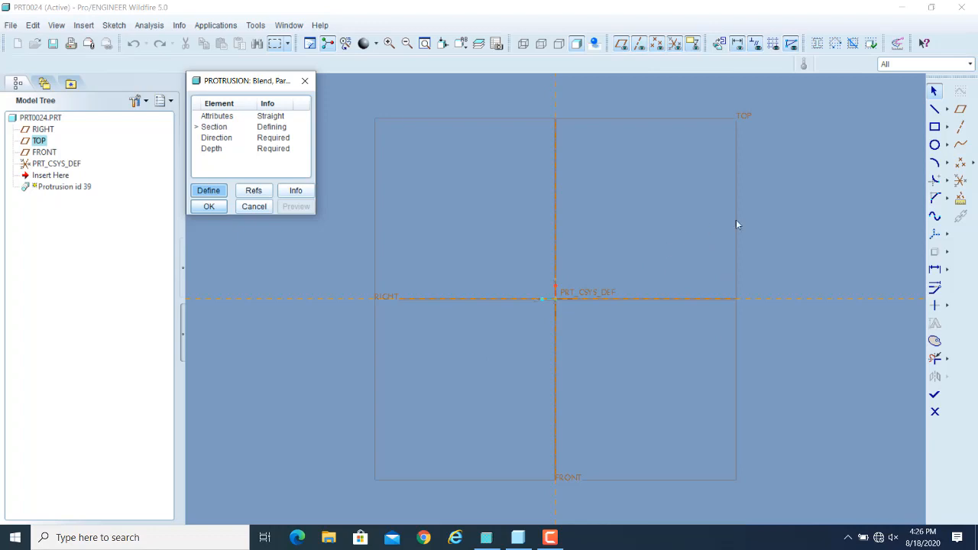
left_click(934, 127)
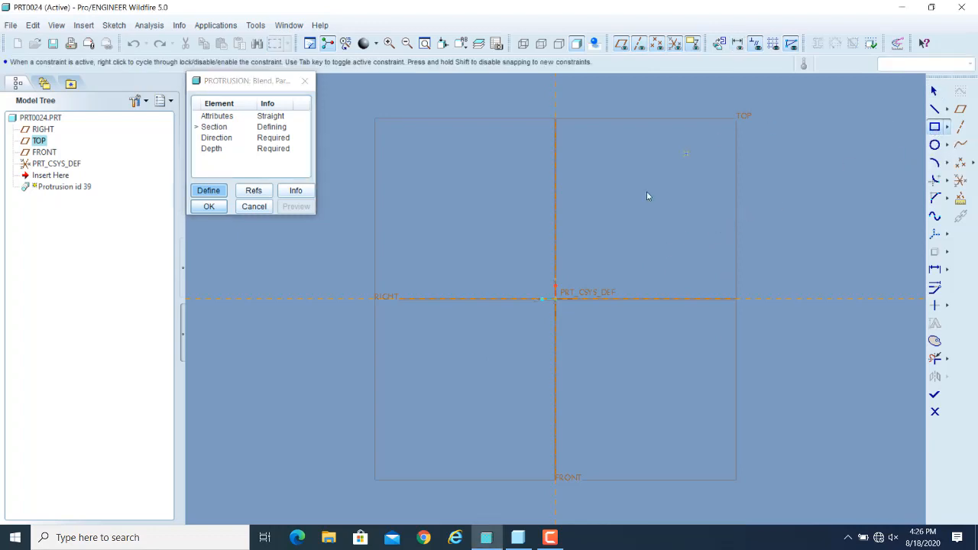
left_click(554, 298)
left_click(778, 192)
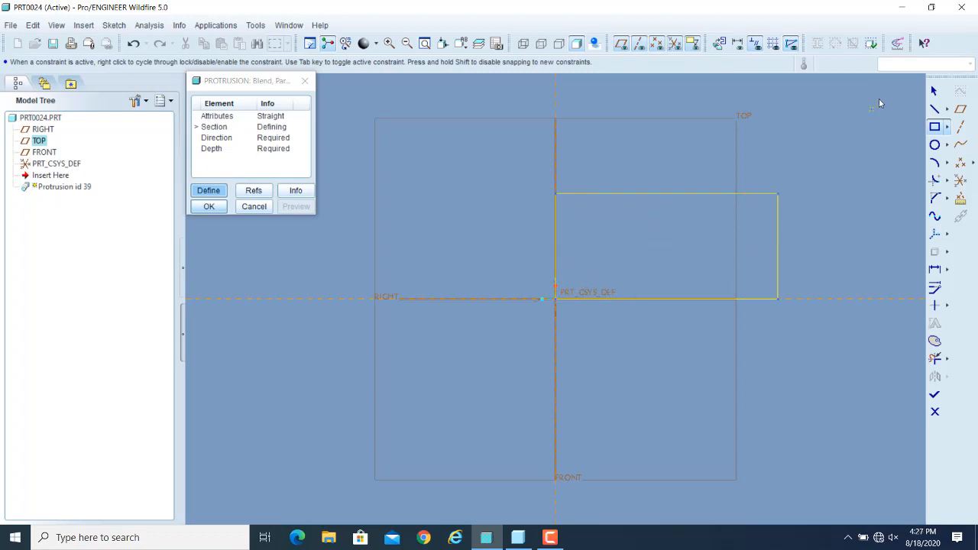
left_click(934, 91)
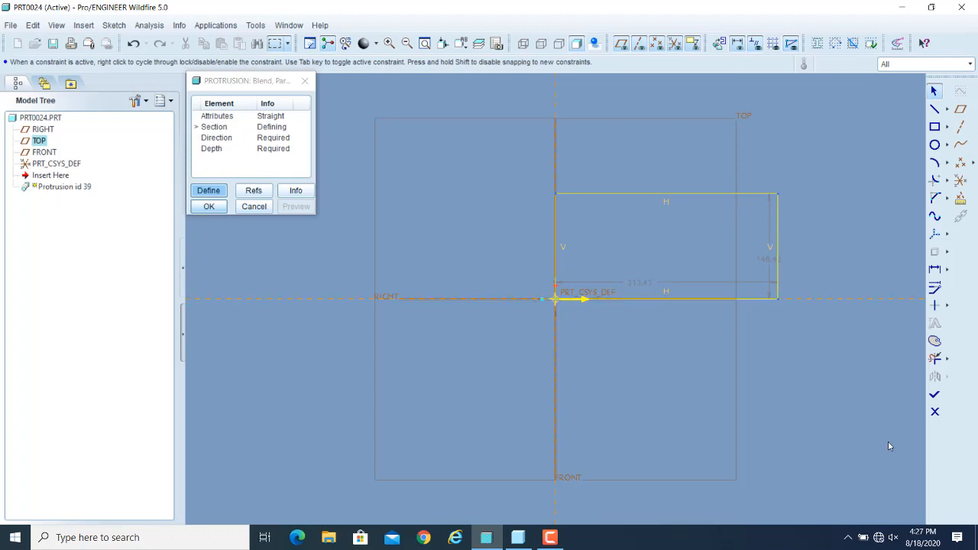
- Try to finish the sketch with only the first rectangle, and restore the sketch's 2D orientation
left_click(935, 395)
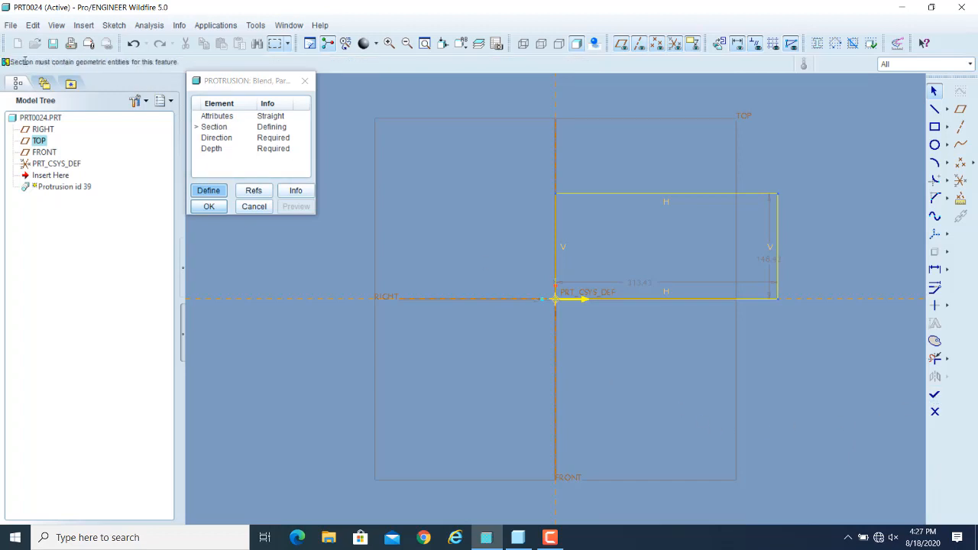
left_click_drag(25, 61, 128, 62)
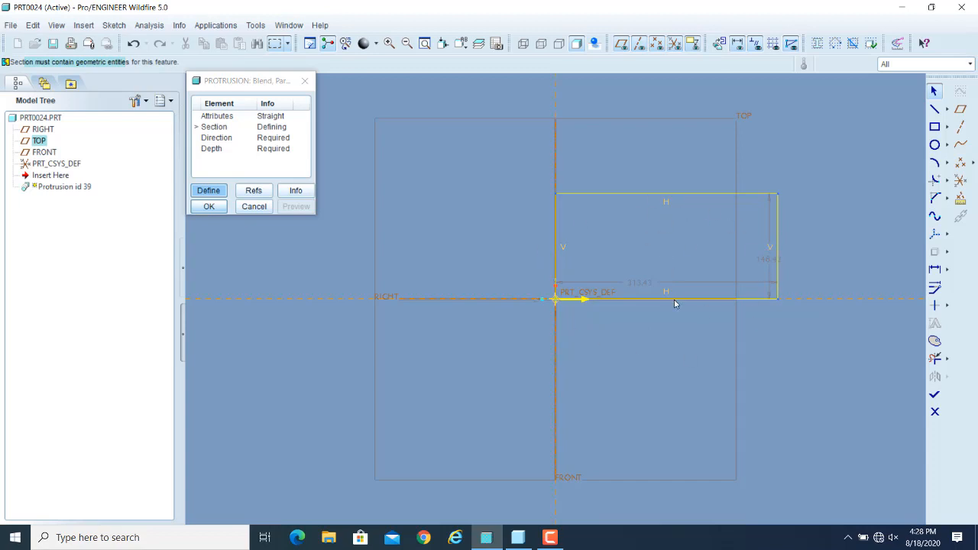
middle_click_drag(787, 352, 774, 299)
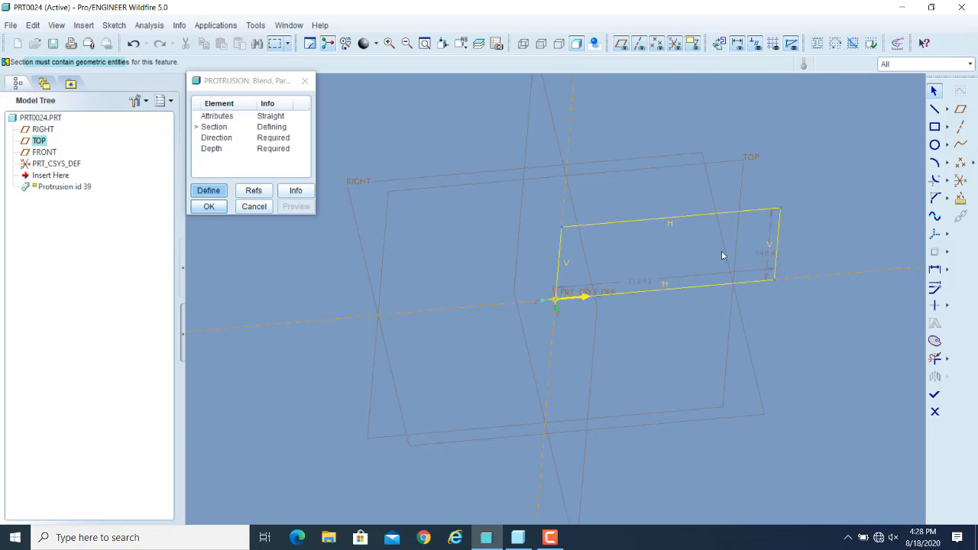
left_click(720, 43)
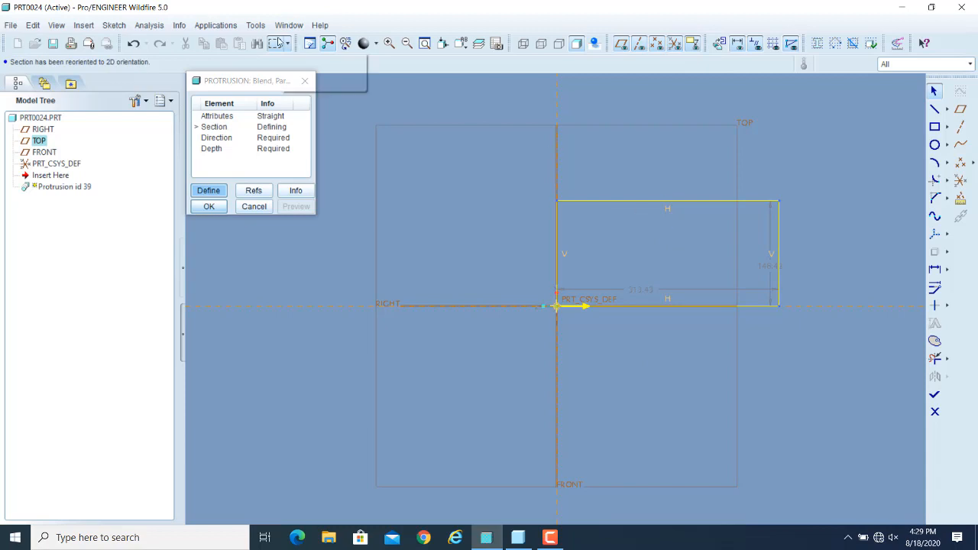
- Toggle the sketch from the first section to the blend's second section
left_click(116, 26)
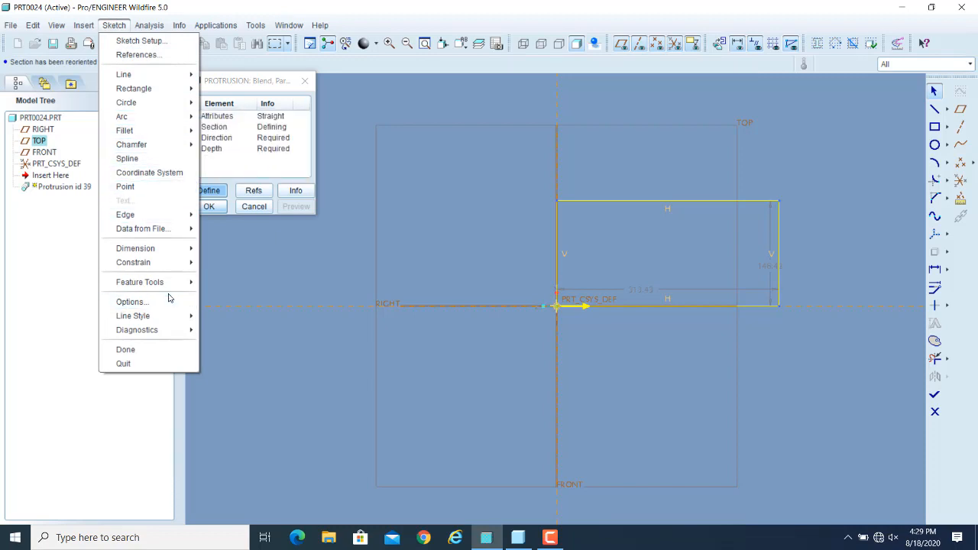
mouse_move(173, 290)
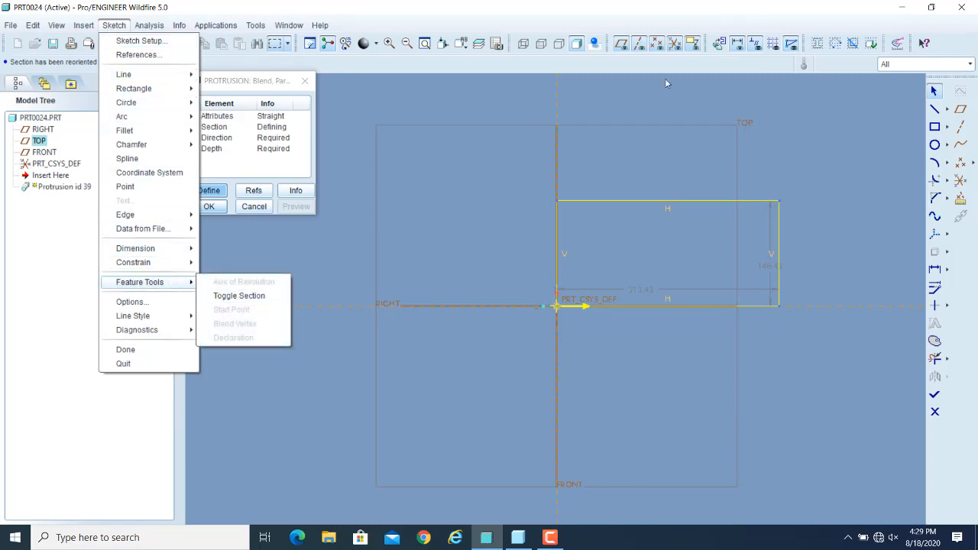
left_click(766, 3)
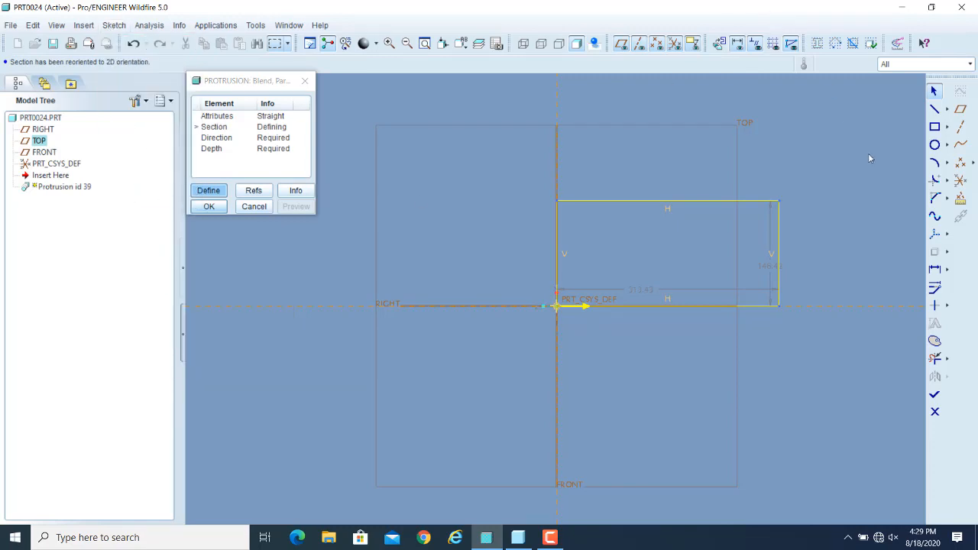
right_click(653, 143)
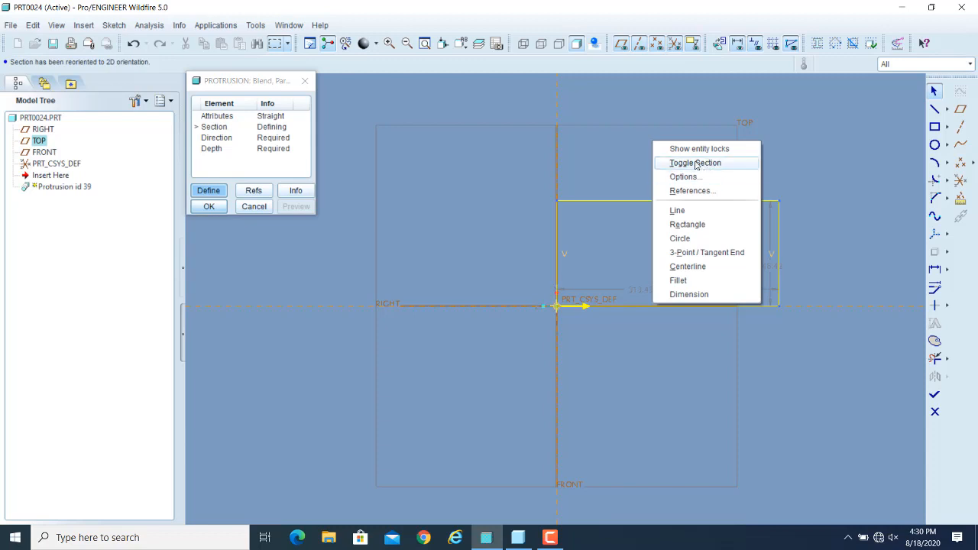
left_click(696, 164)
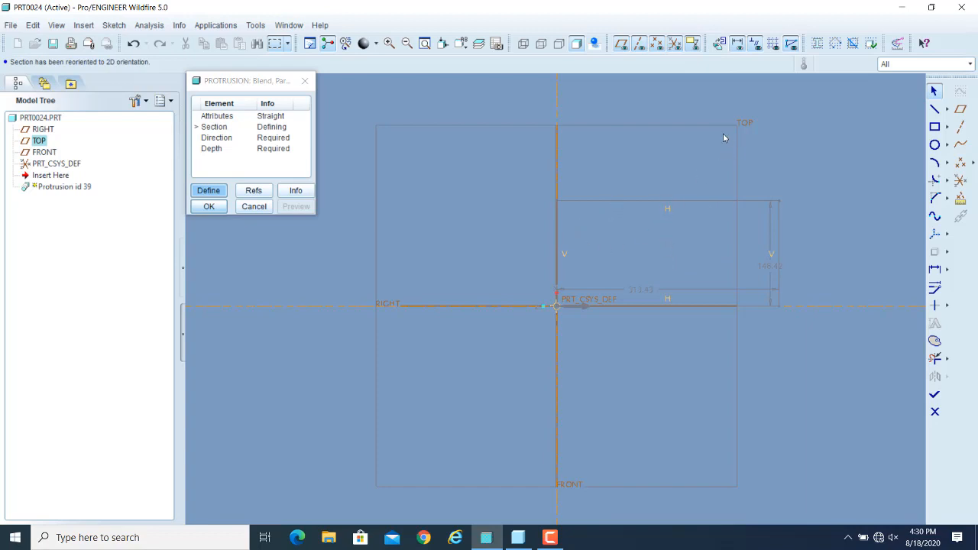
left_click(551, 537)
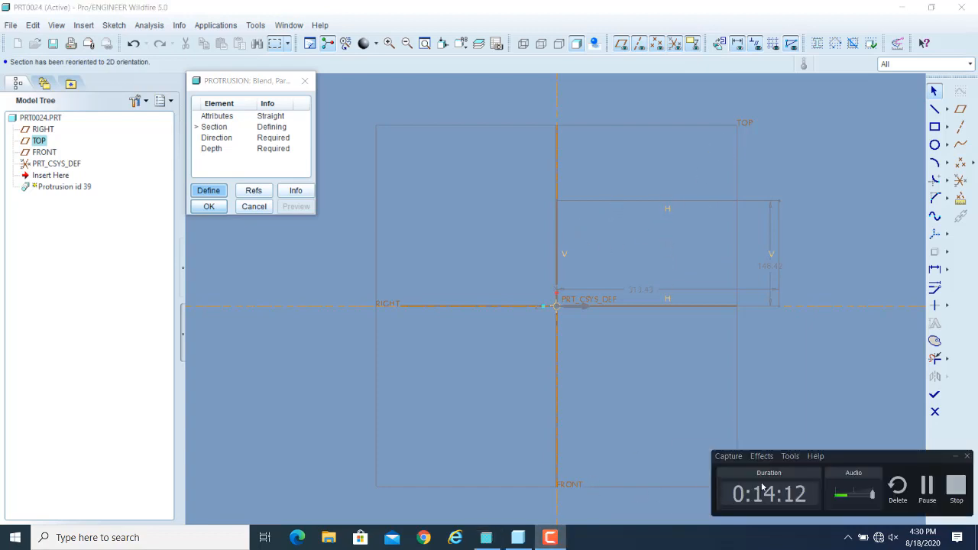
left_click(925, 493)
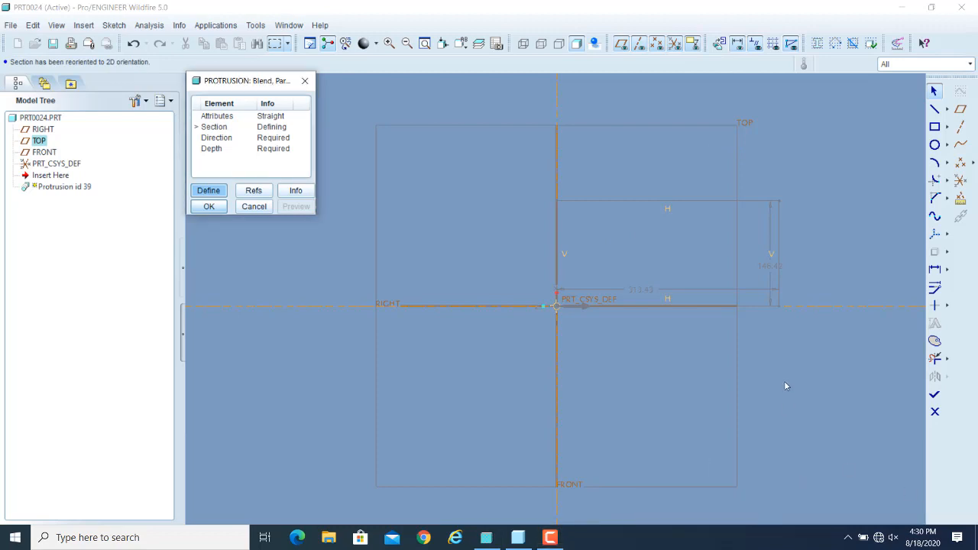
left_click(552, 538)
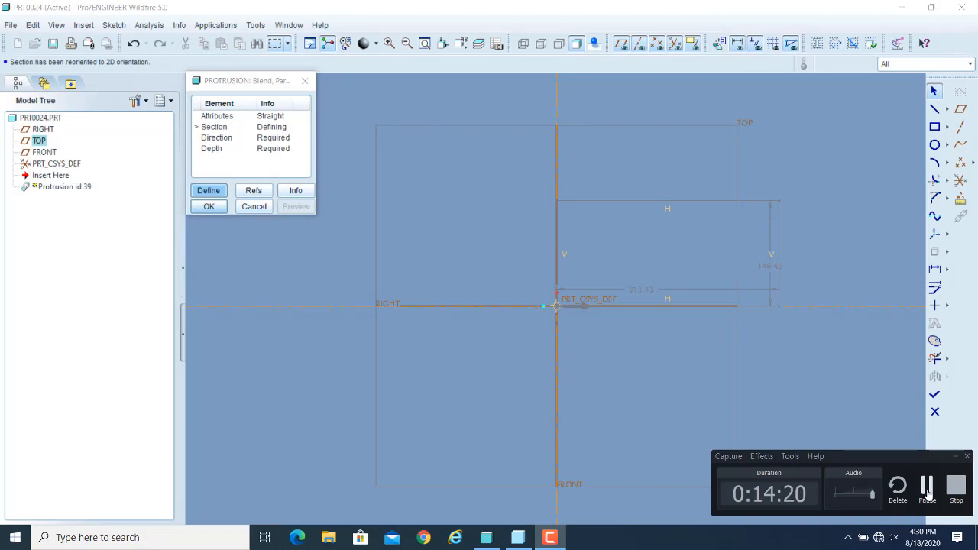
left_click(927, 489)
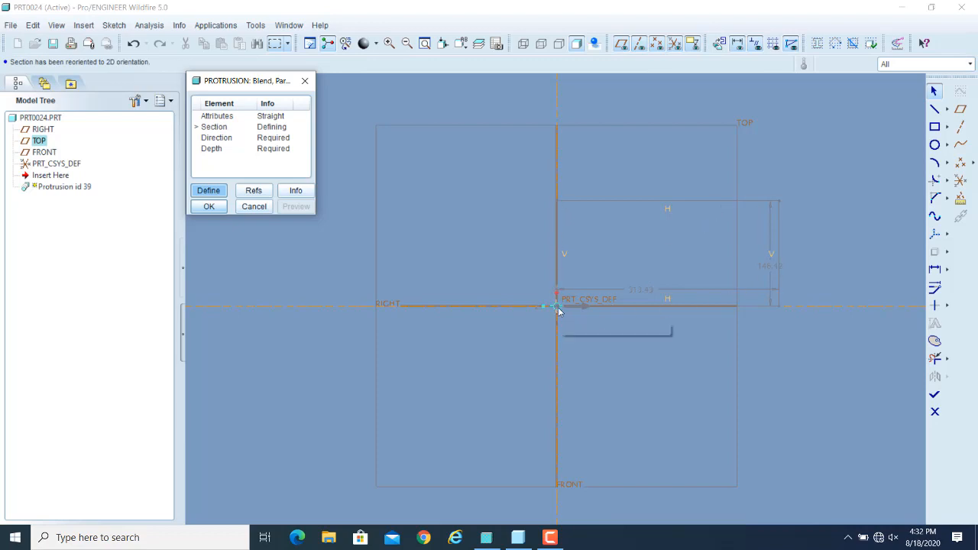
- Draw a smaller rectangle about 182 wide and 73 tall inside the first one as the second section
left_click(935, 128)
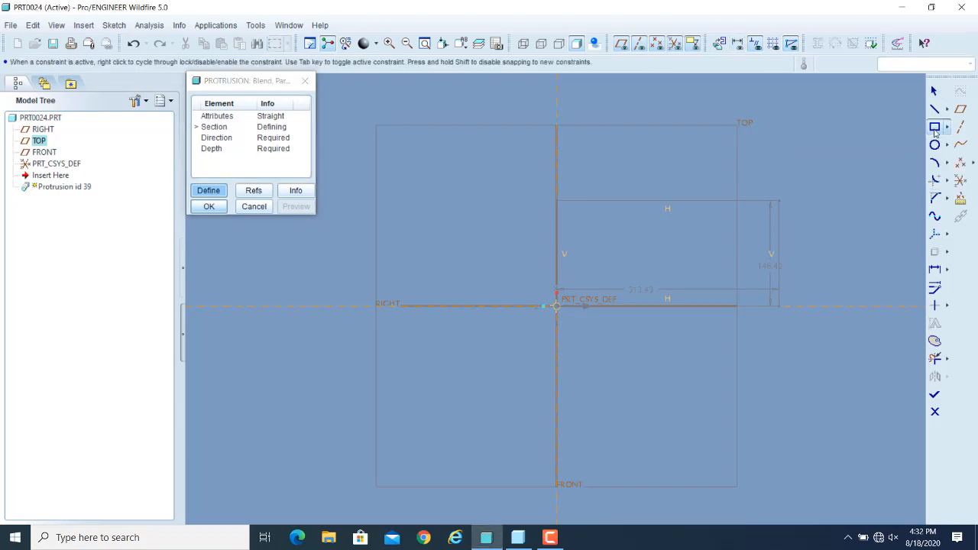
left_click(618, 280)
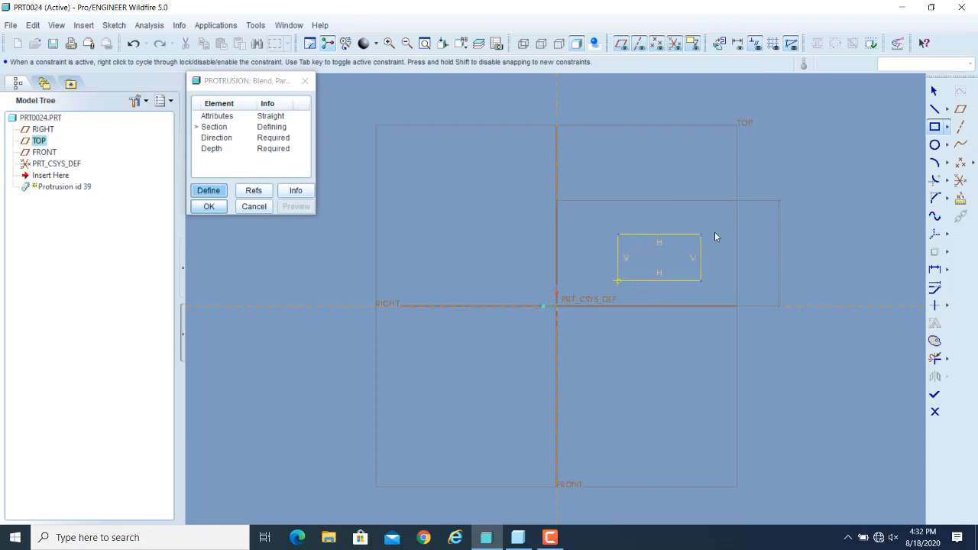
left_click(748, 229)
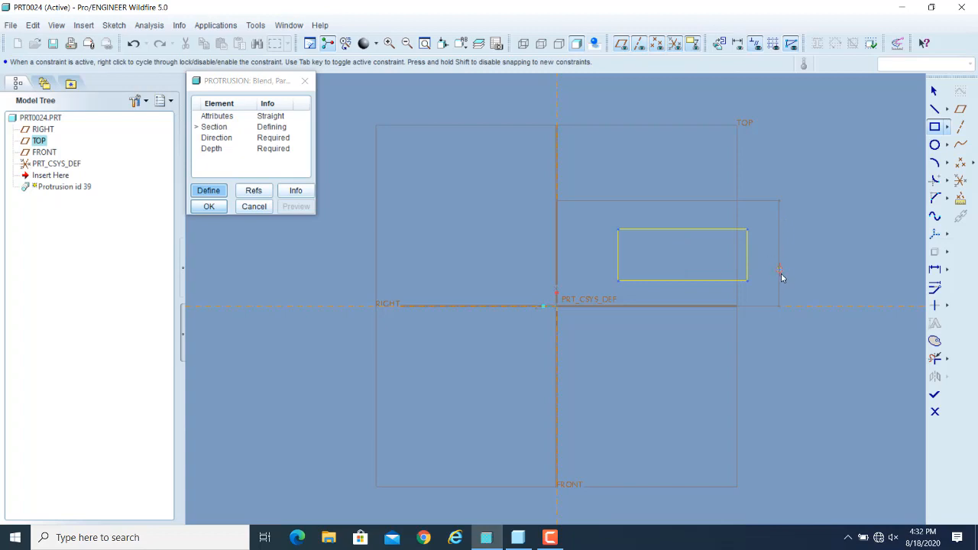
left_click(934, 90)
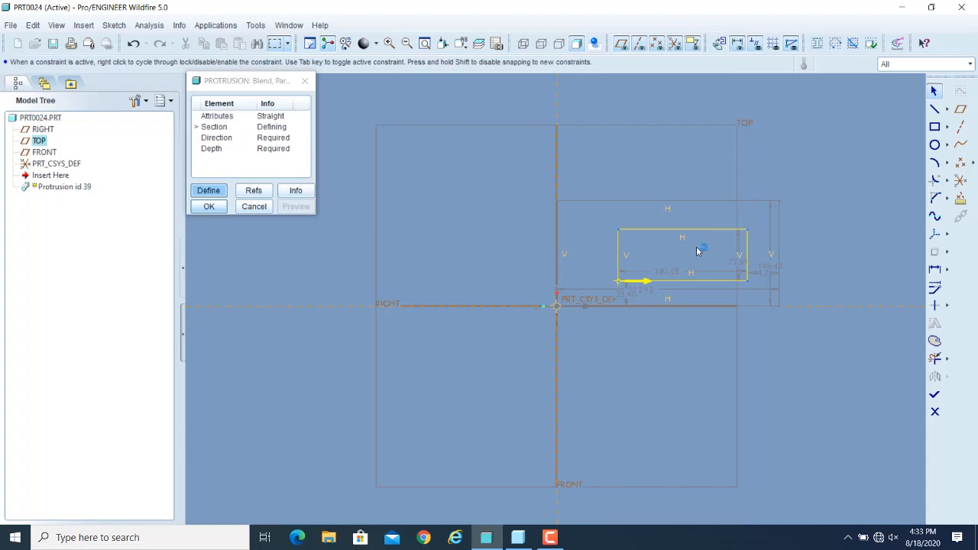
- Toggle the sketch from the second section to the blend's third section
left_click(115, 25)
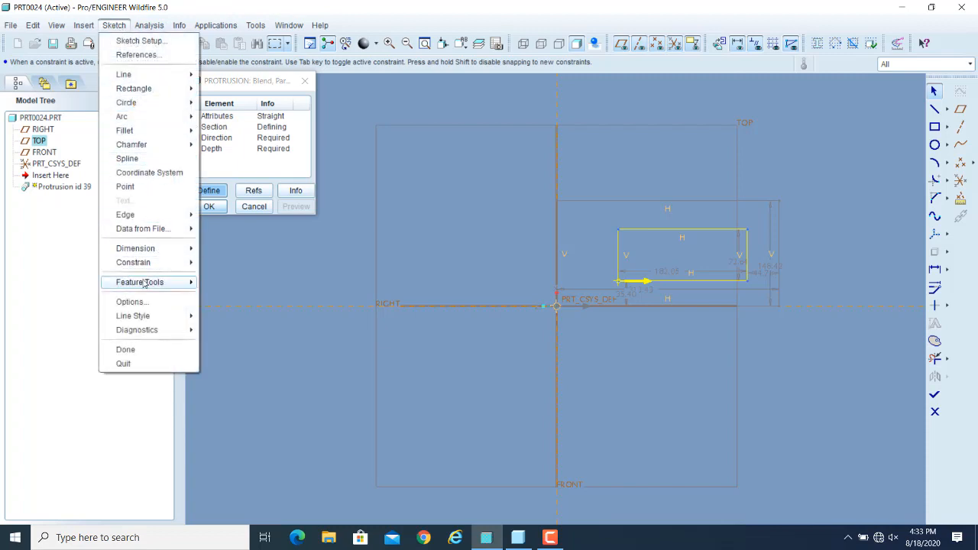
mouse_move(149, 282)
left_click(222, 296)
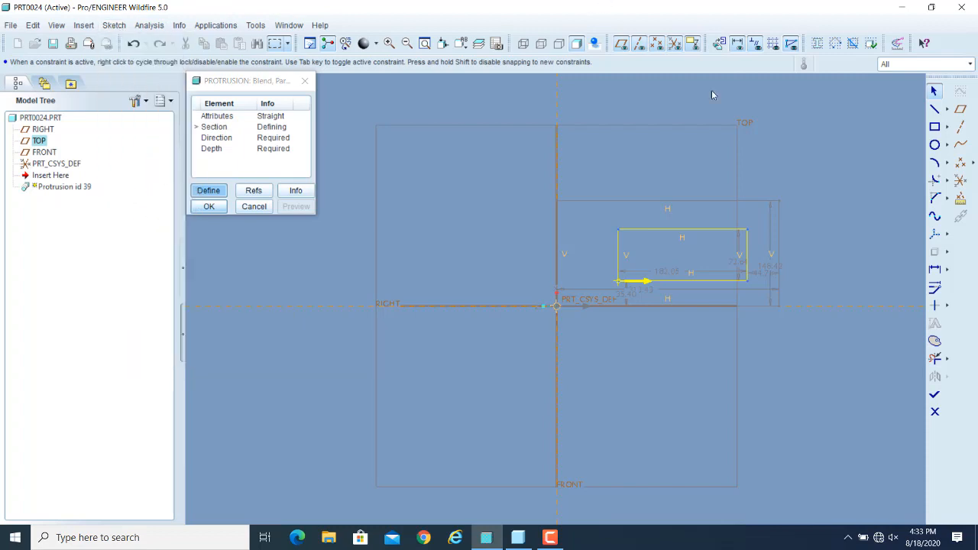
right_click(600, 163)
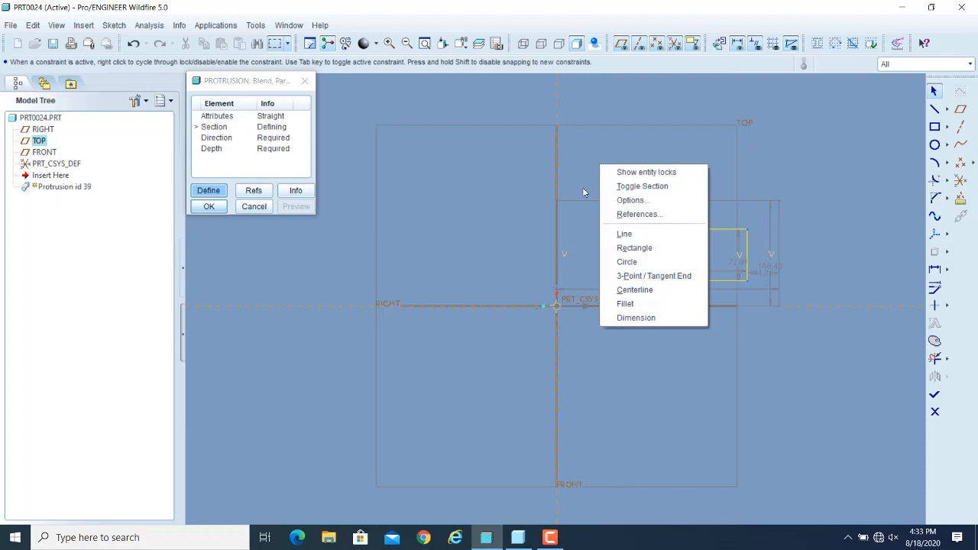
left_click(640, 186)
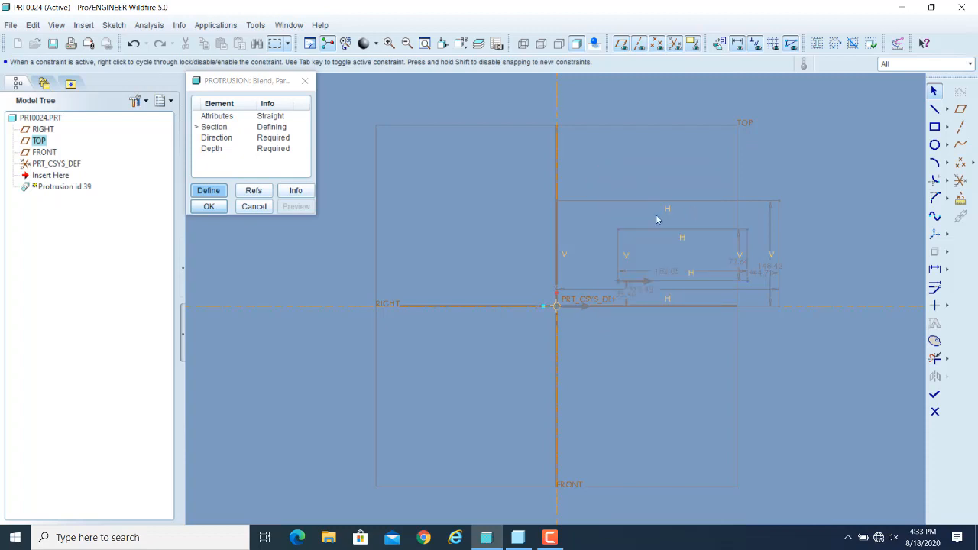
- Draw a third section rectangle about 323 wide and 213 tall, starting below the horizontal reference and enclosing the second rectangle
left_click(935, 126)
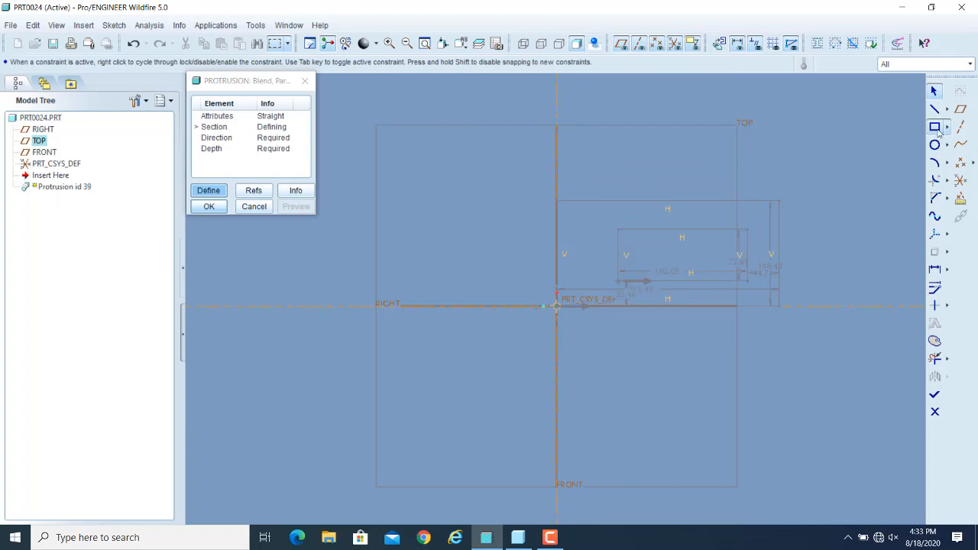
left_click(583, 324)
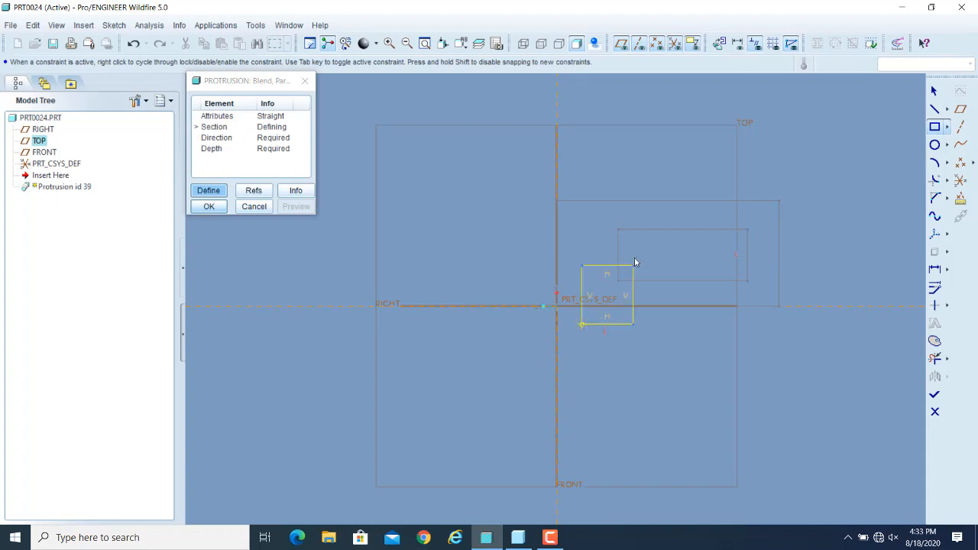
left_click(812, 173)
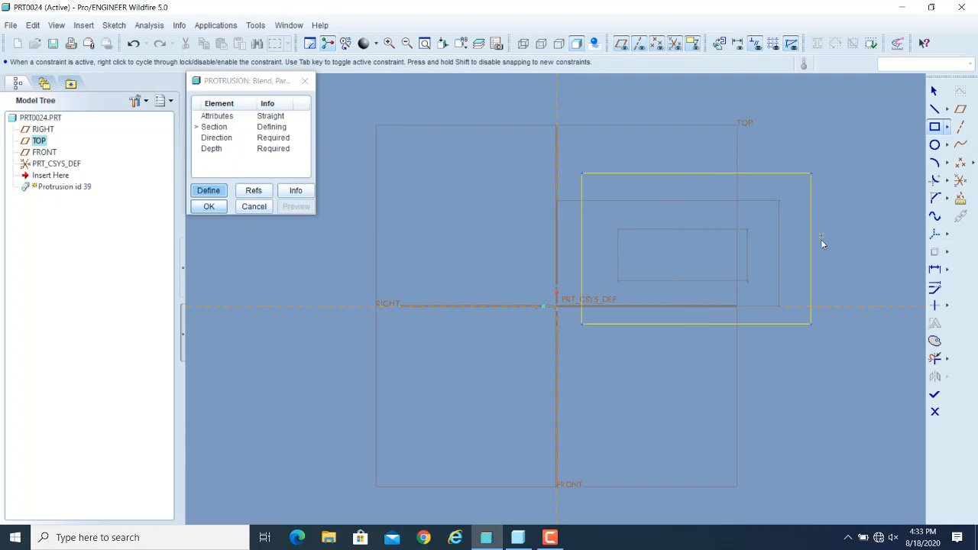
left_click(934, 91)
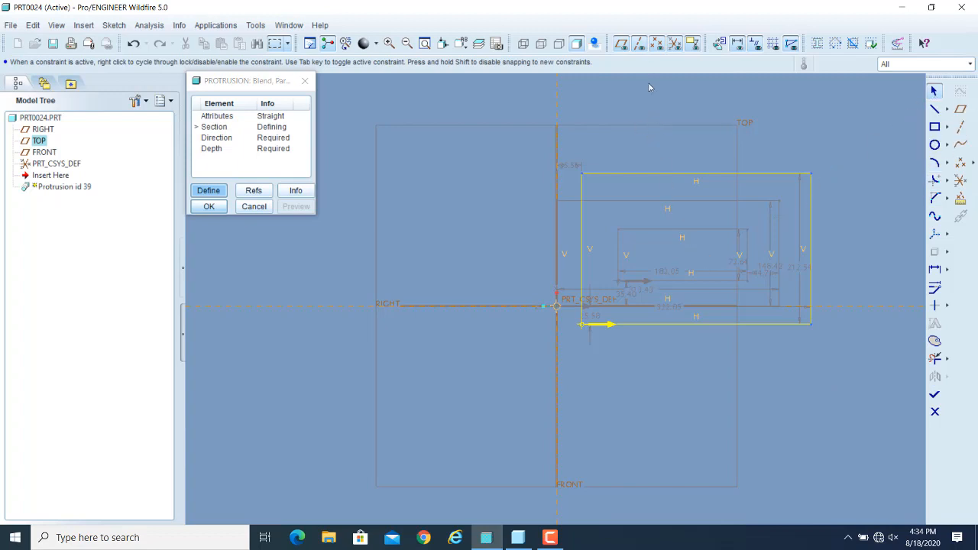
- Complete the sketch with its three rectangular blend sections
right_click(659, 119)
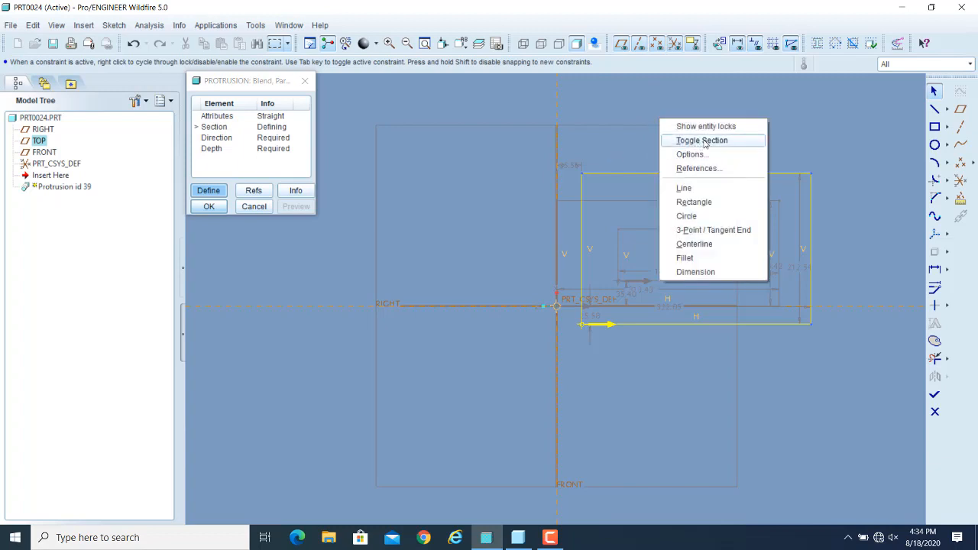
left_click(849, 171)
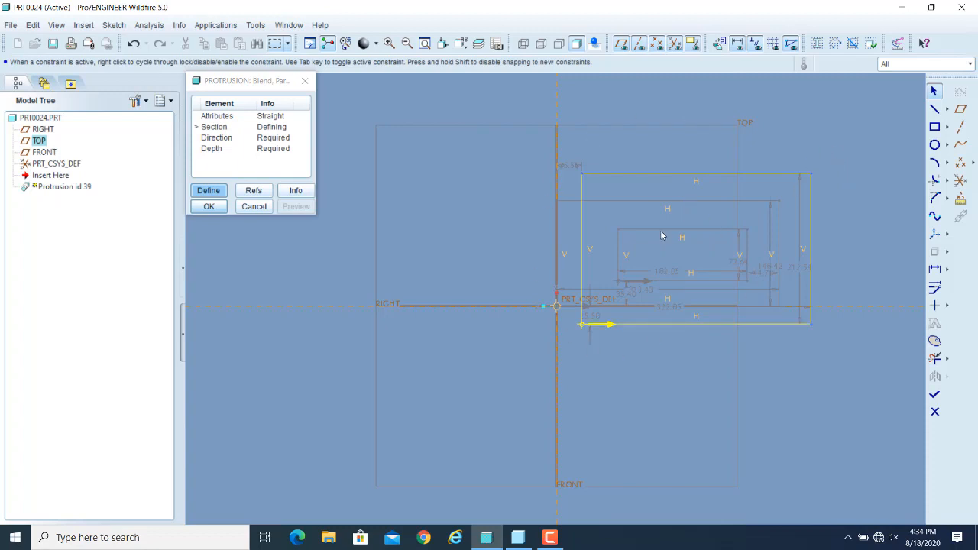
left_click(934, 397)
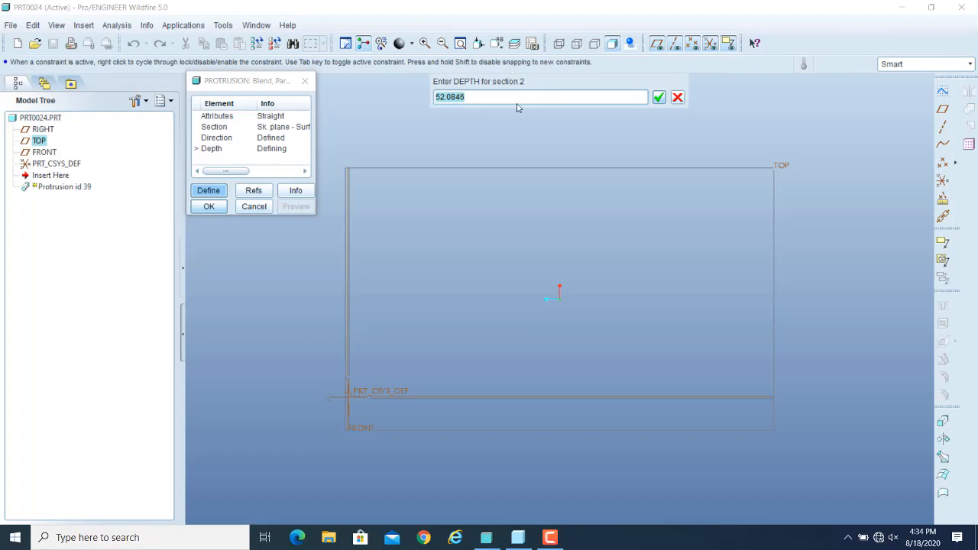
- Set the blend depth to 100 for section 2 and 120 for section 3
type("100")
key("Return")
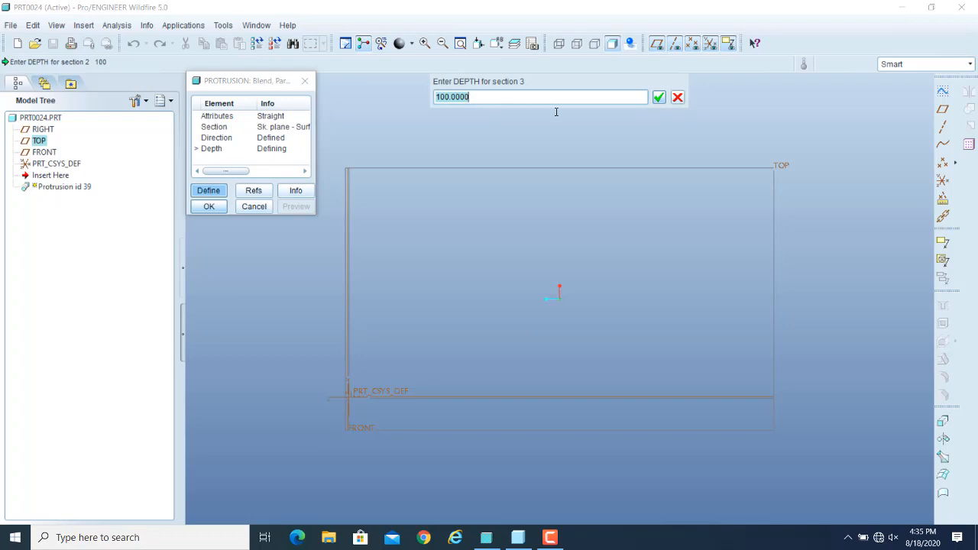
type("120")
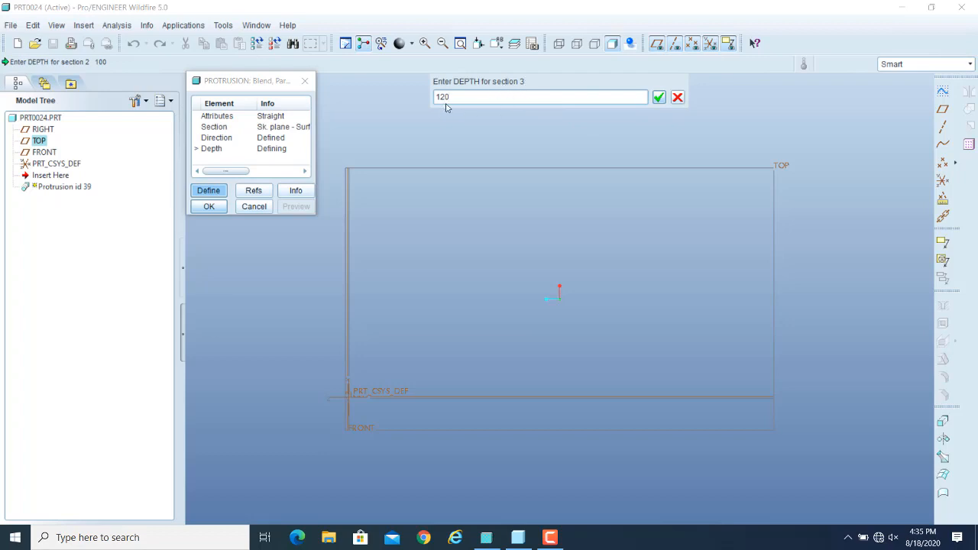
left_click(659, 98)
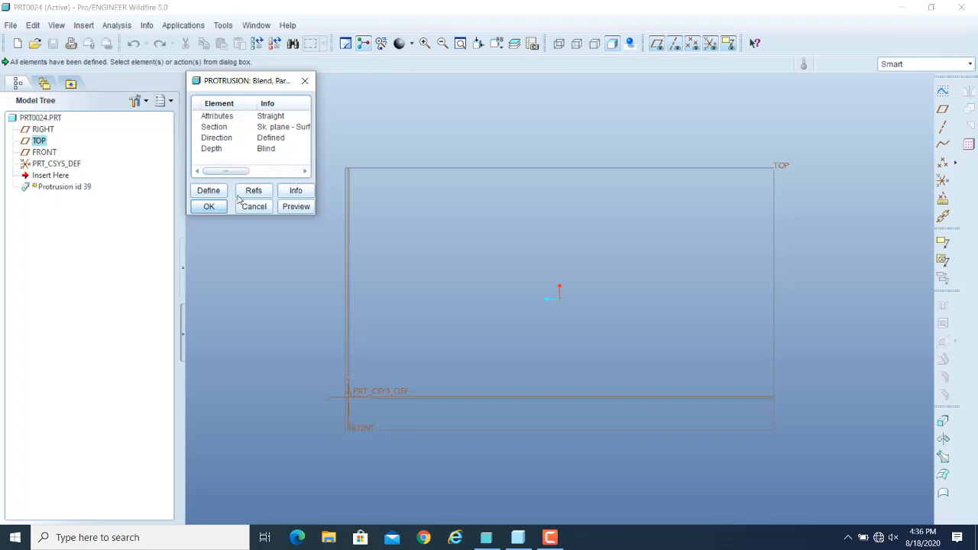
- Preview the straight blend in a tilted view and hide the datum planes and coordinate systems
left_click(291, 211)
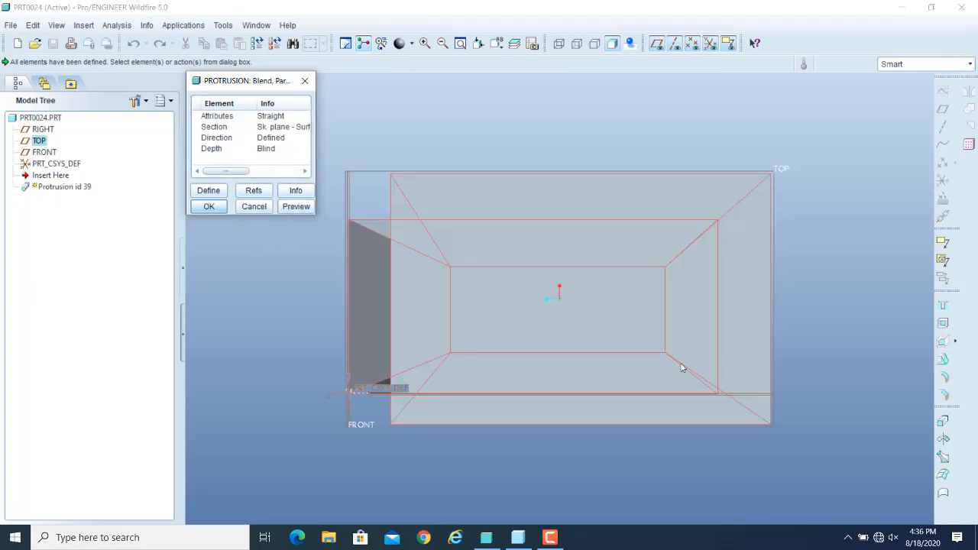
mouse_move(681, 366)
middle_mouse_down()
mouse_move(670, 259)
mouse_move(646, 262)
middle_mouse_up()
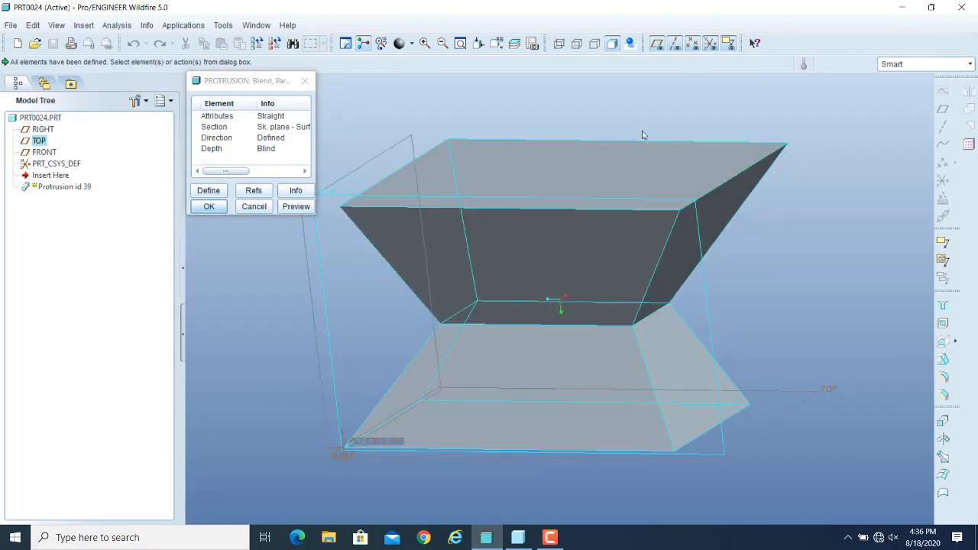
left_click(657, 44)
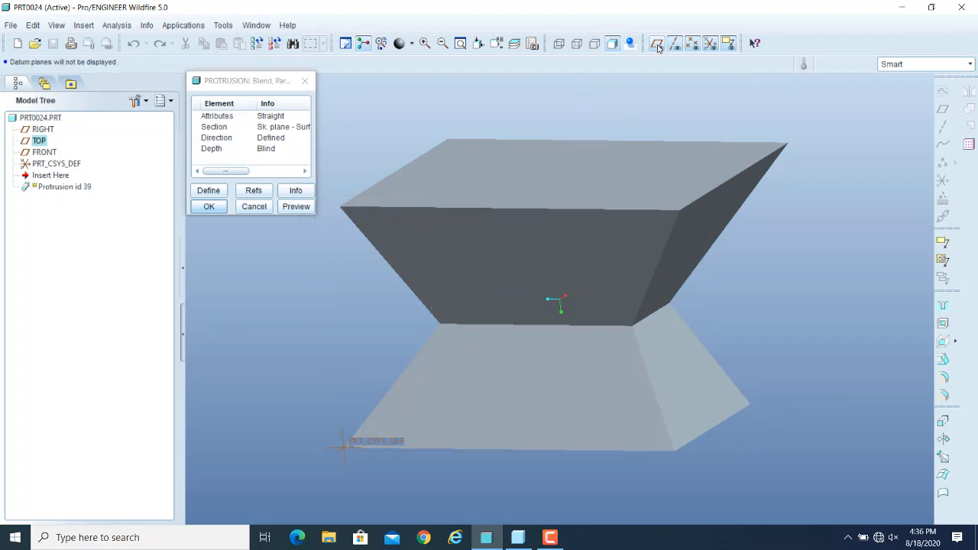
left_click(711, 44)
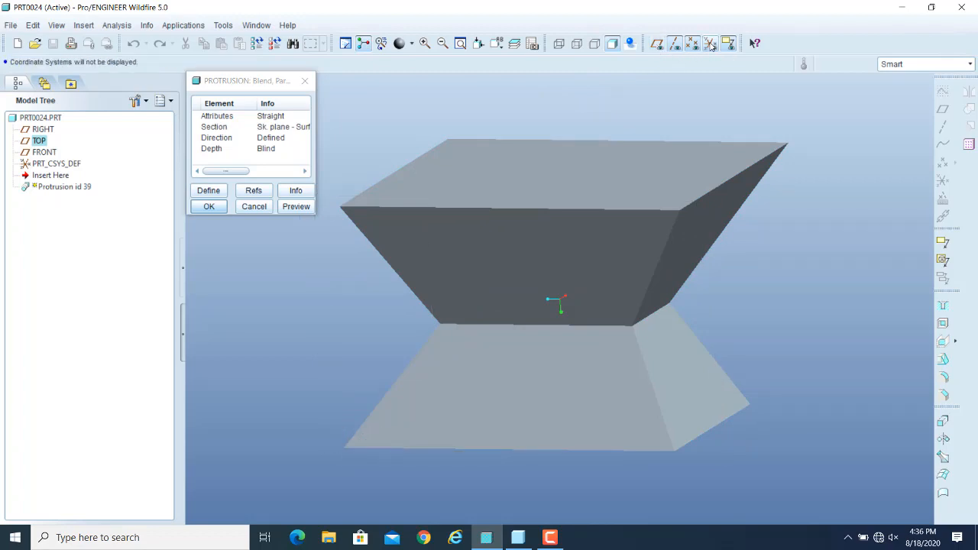
- Examine the previewed straight blend's three sections in wireframe, then return the model to shaded display
left_click(559, 44)
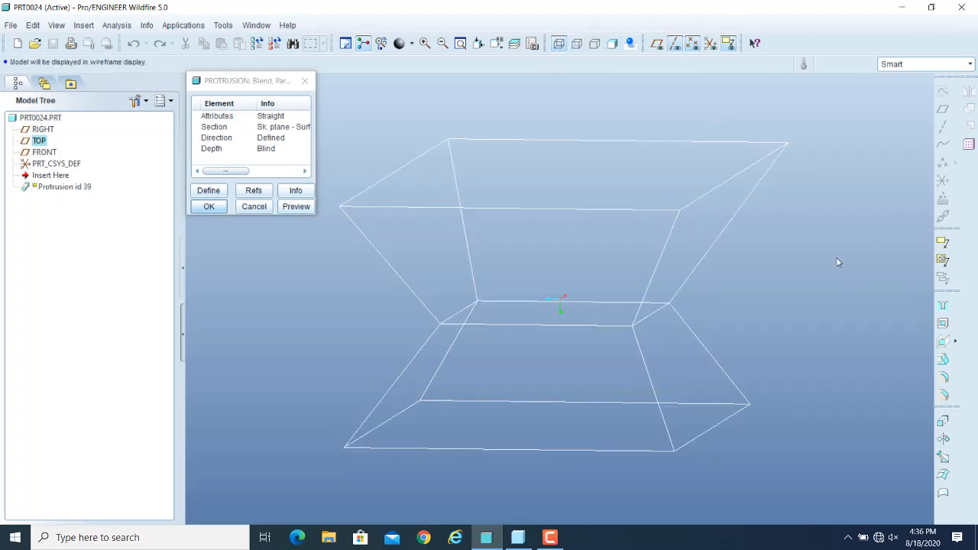
middle_click_drag(835, 263, 820, 308)
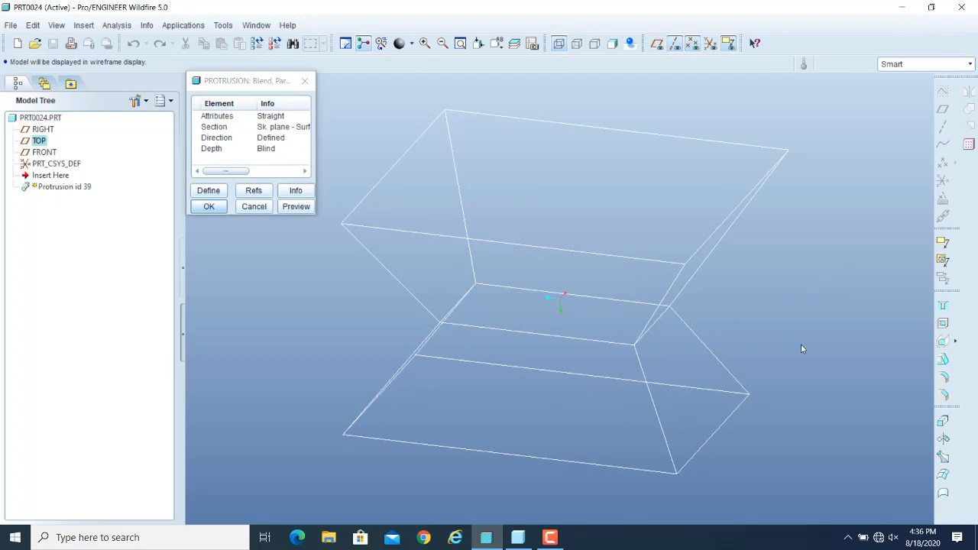
middle_click_drag(801, 350, 791, 338)
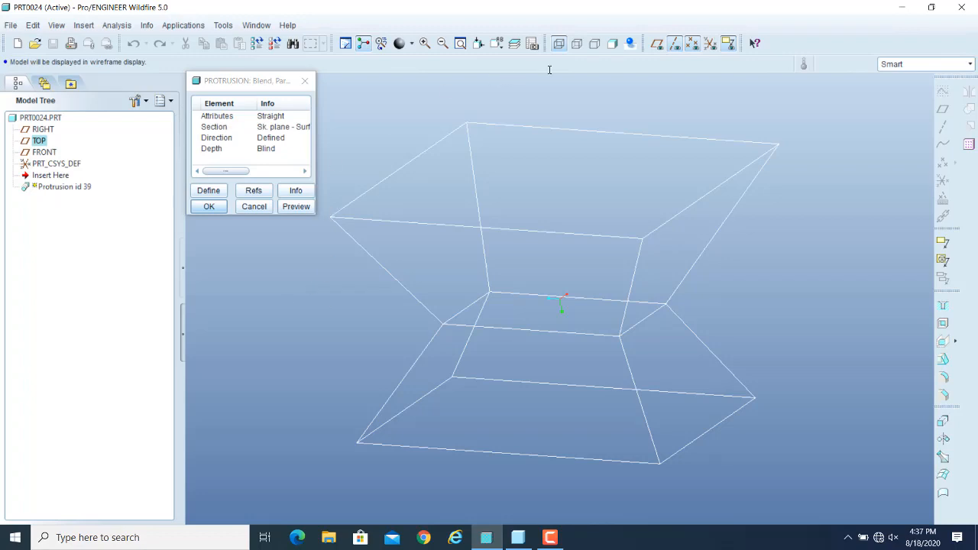
left_click(613, 45)
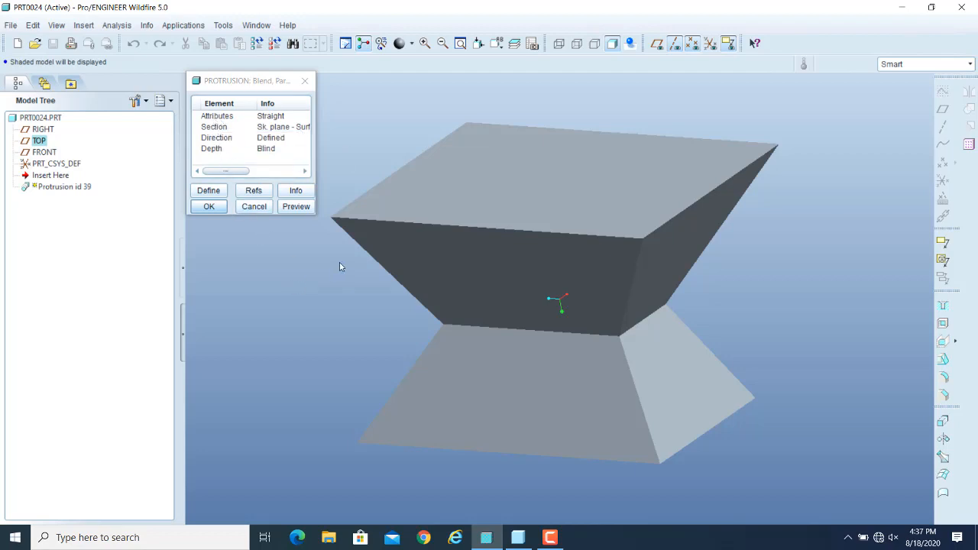
left_click(219, 118)
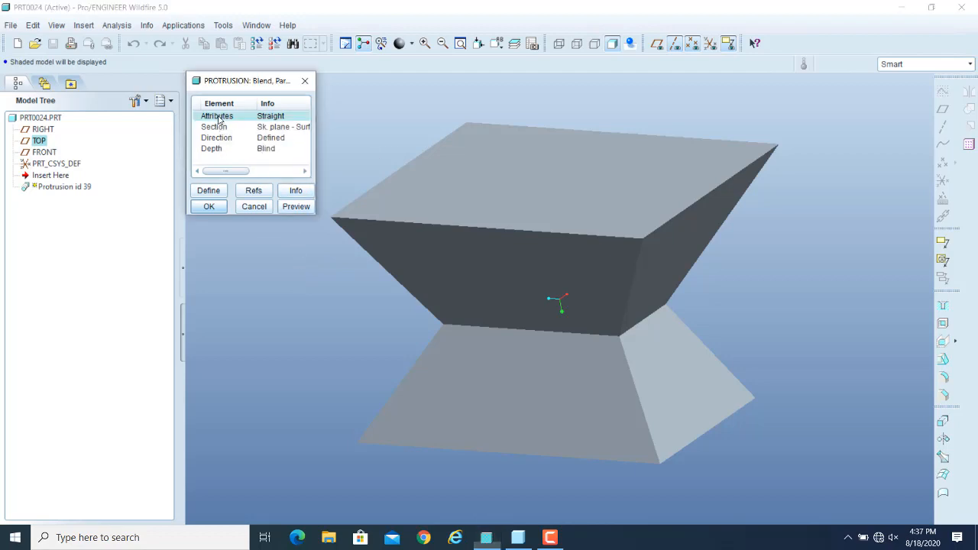
left_click(210, 191)
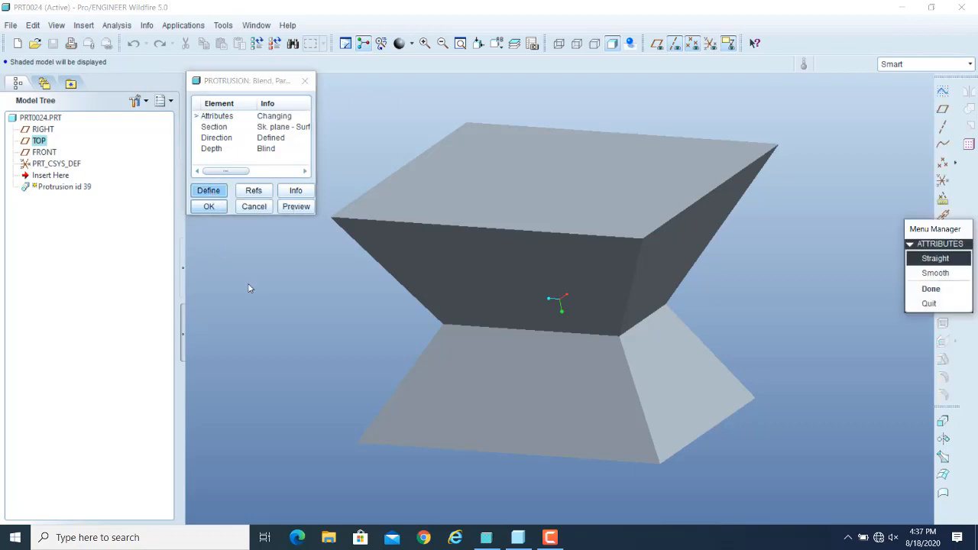
left_click(937, 295)
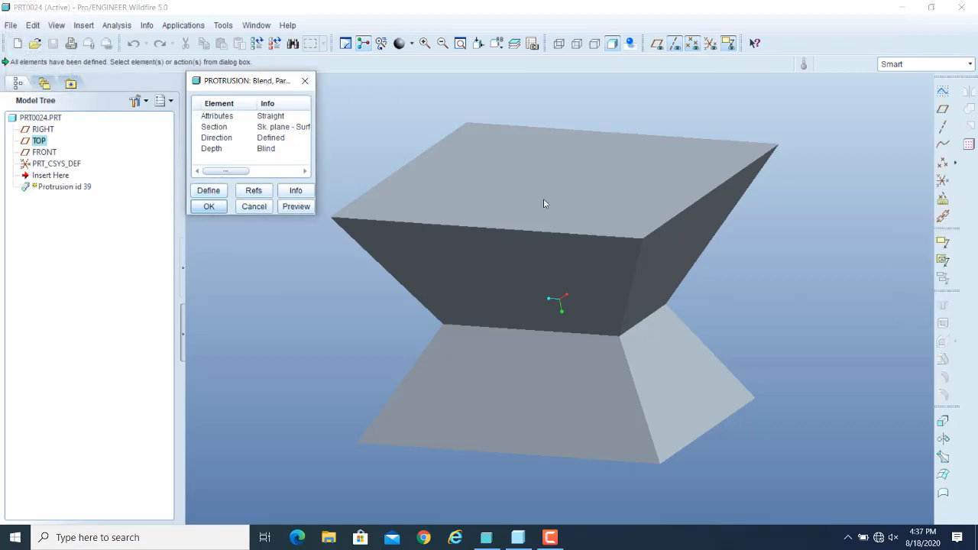
- Redefine the blend's attributes as Smooth and preview the result in shaded and wireframe display
double_click(220, 117)
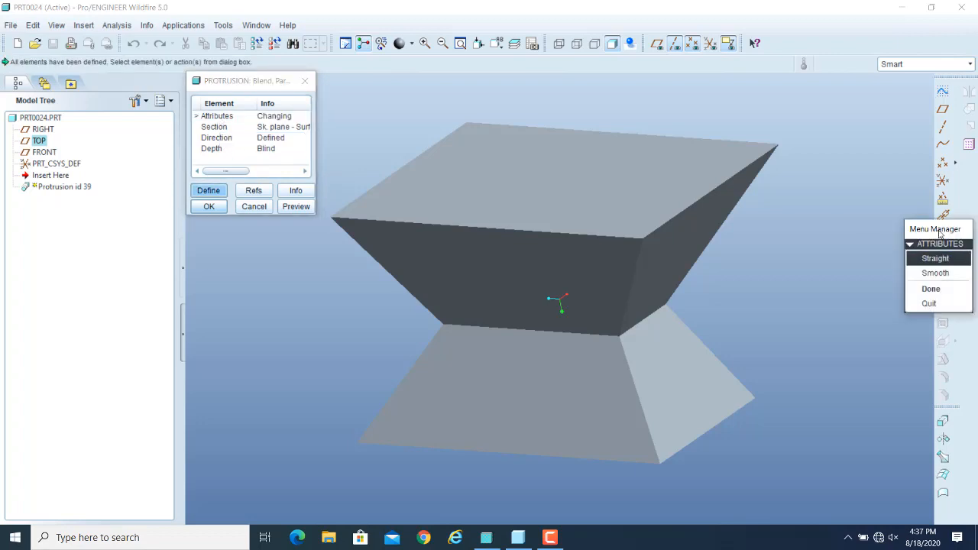
left_click_drag(940, 233, 786, 146)
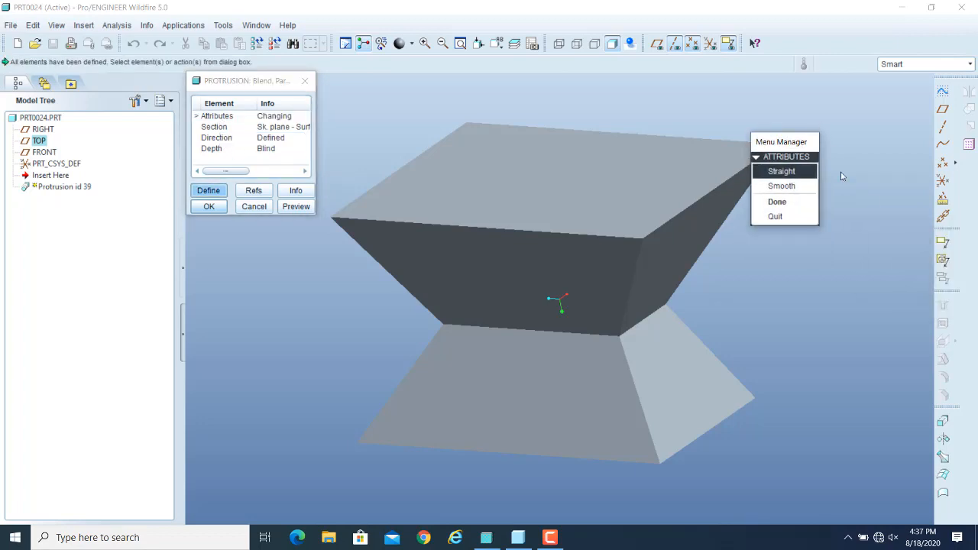
left_click(790, 188)
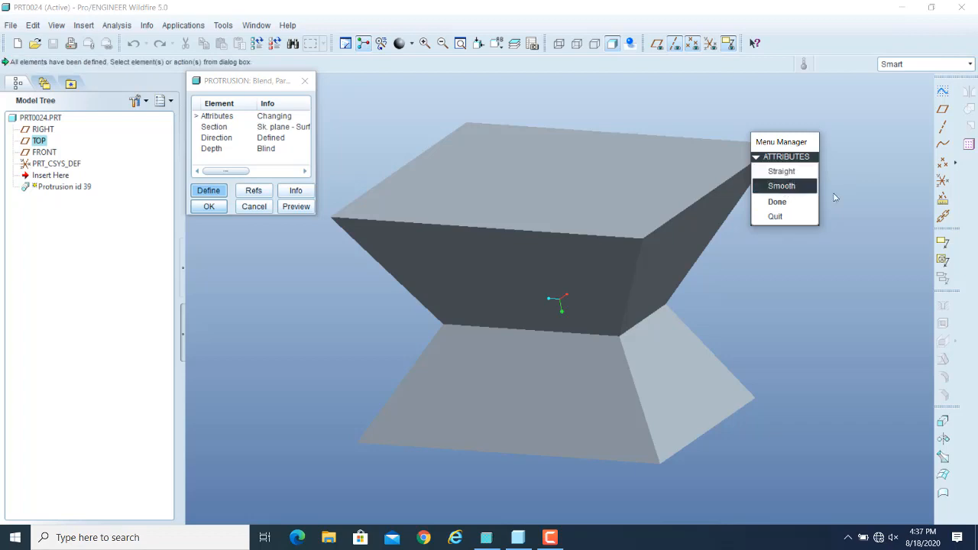
left_click(793, 205)
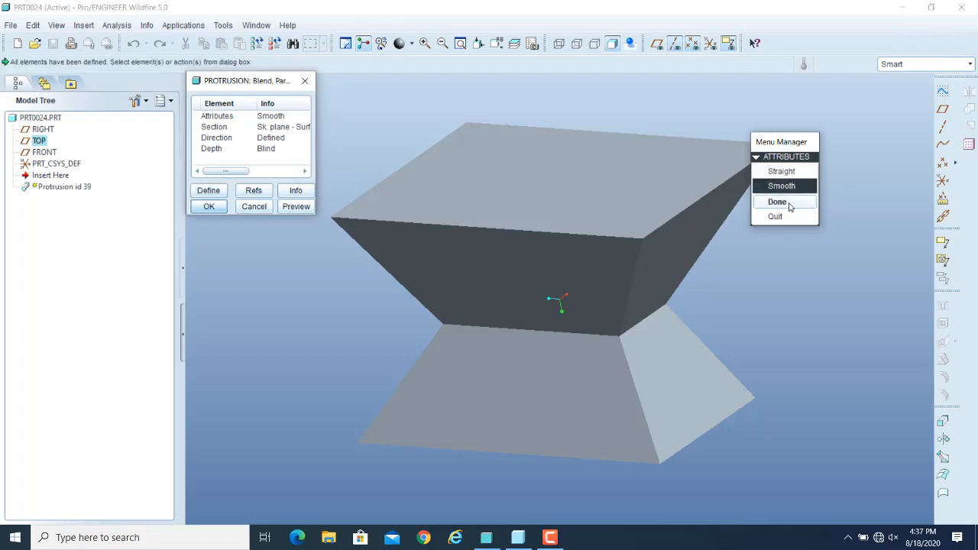
left_click(295, 207)
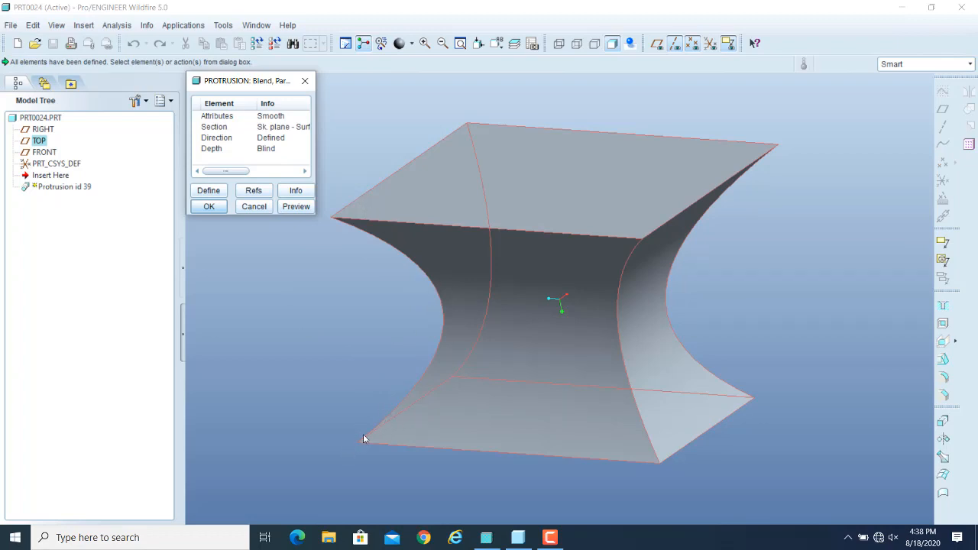
left_click(559, 43)
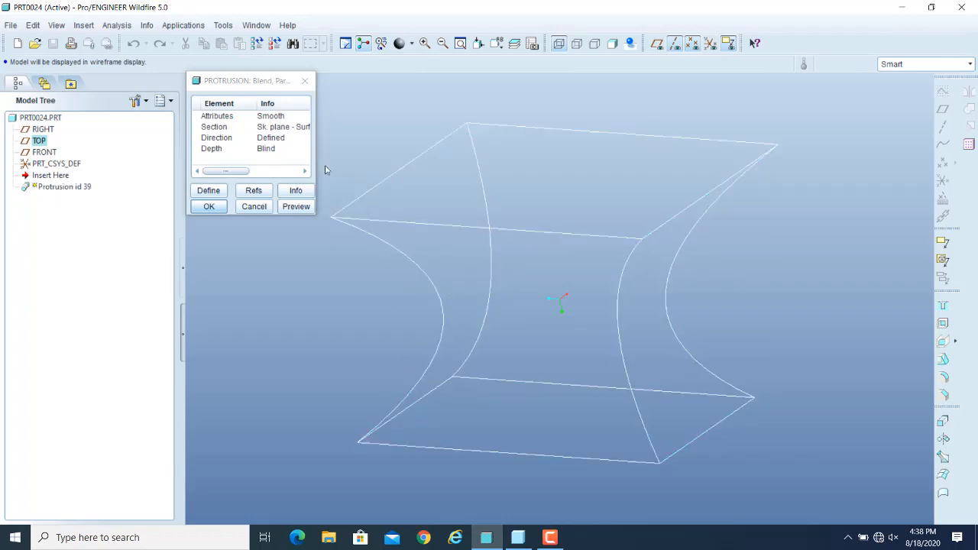
left_click(618, 45)
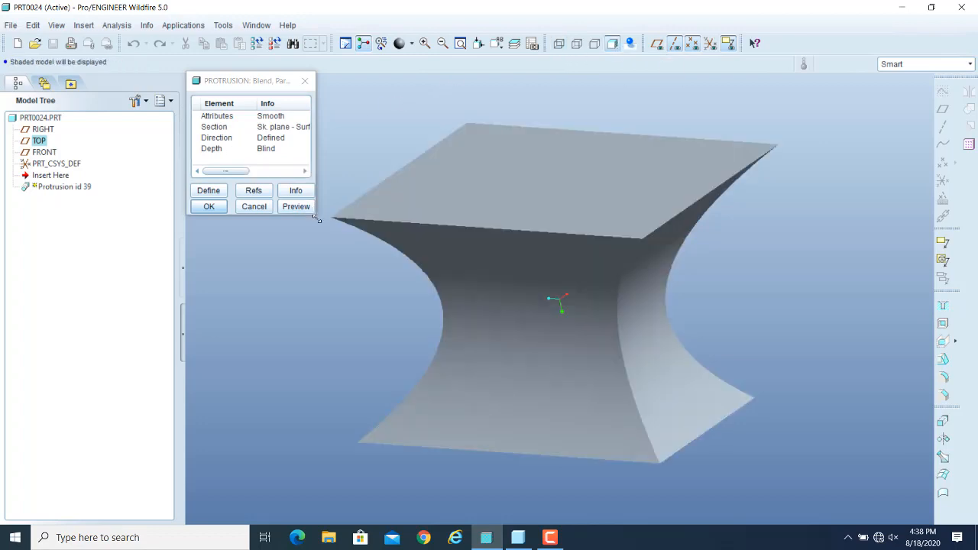
- Flip the blend's direction to the opposite side of the sketching plane and preview it
double_click(217, 142)
left_click(924, 276)
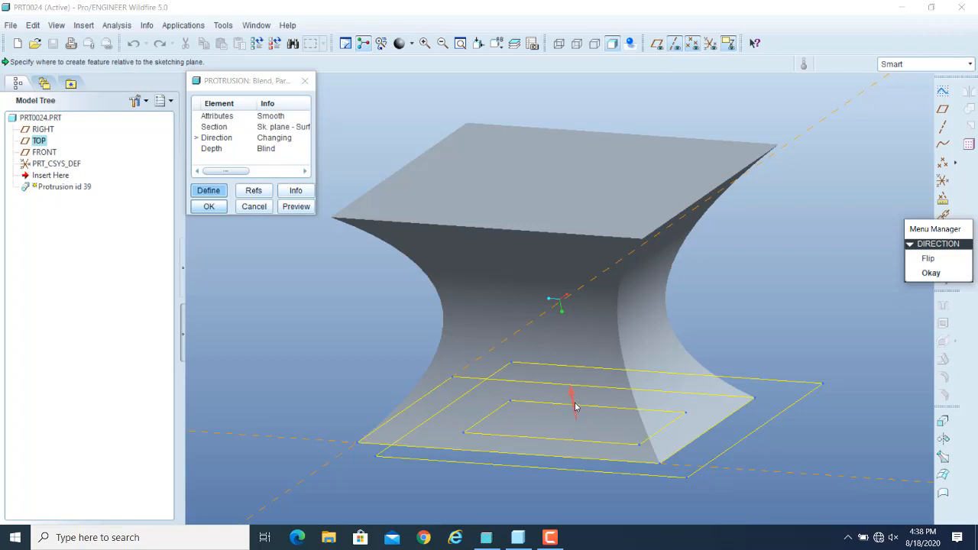
left_click(928, 258)
left_click(921, 277)
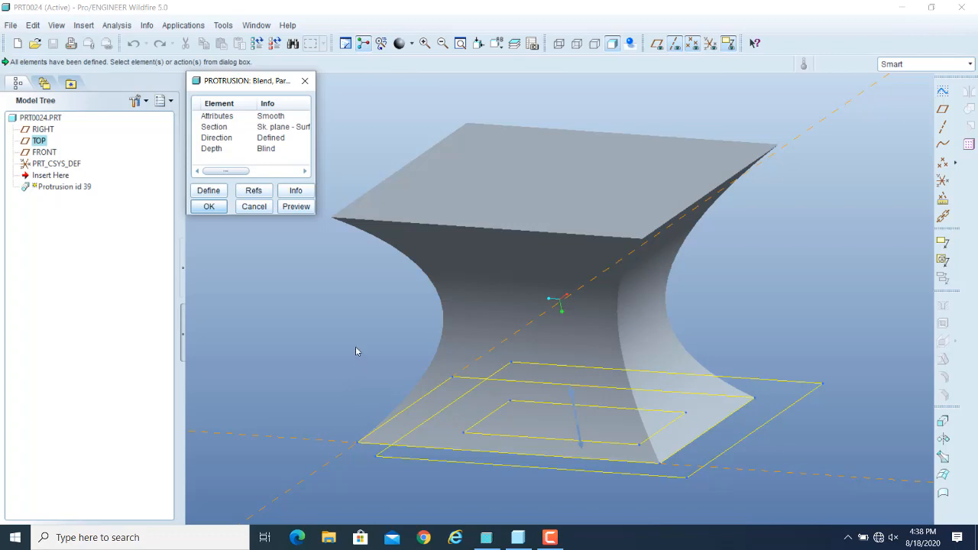
left_click(285, 212)
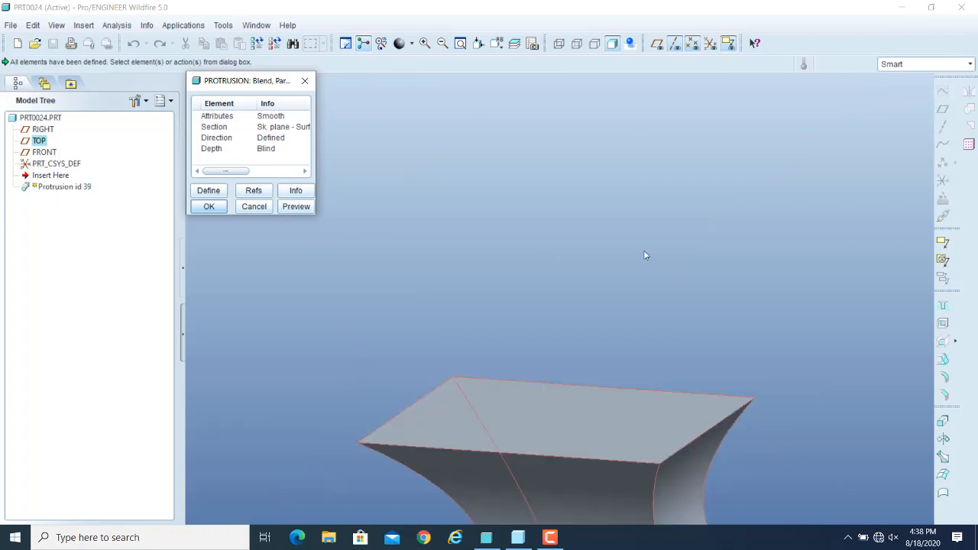
scroll(637, 252, "down", 2)
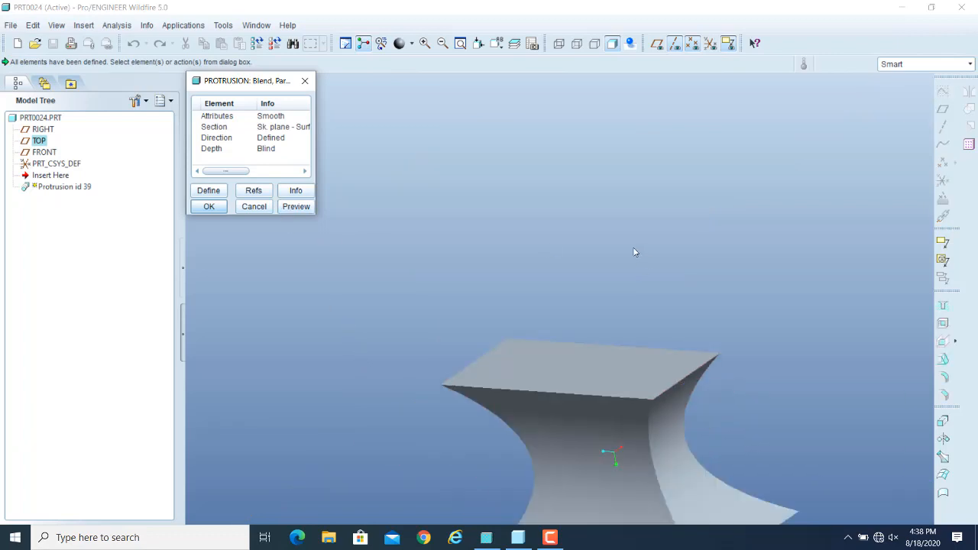
- Flip the blend's direction back to its original side and preview the protrusion
double_click(220, 139)
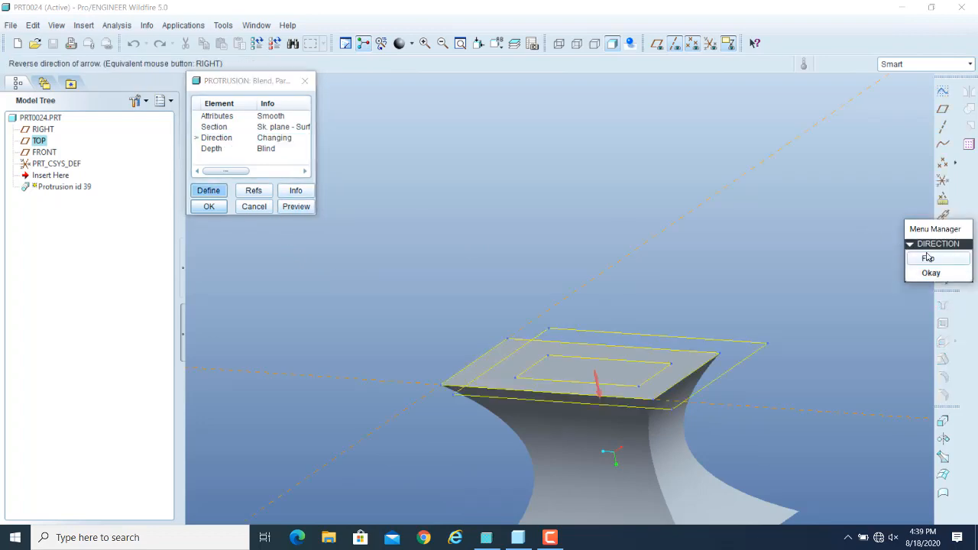
left_click(928, 258)
left_click(931, 273)
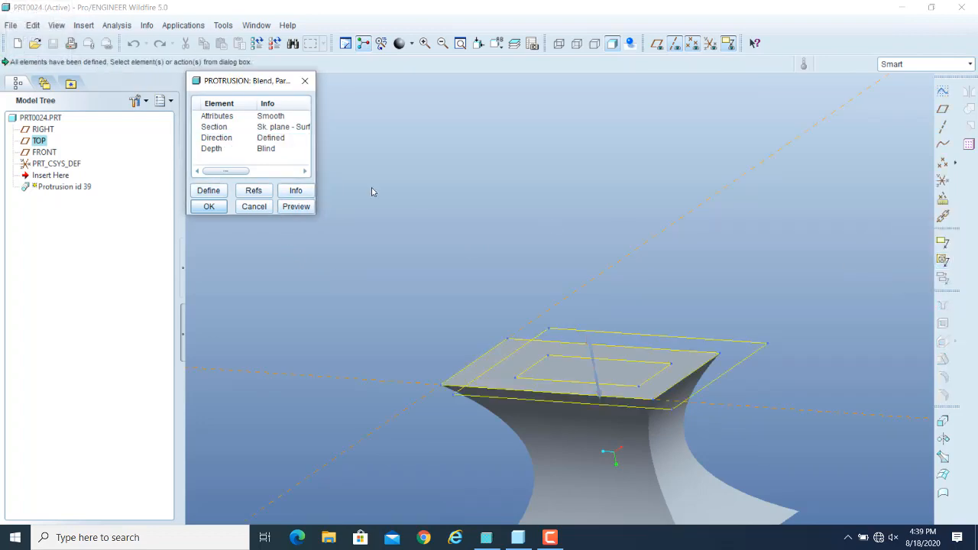
left_click(297, 206)
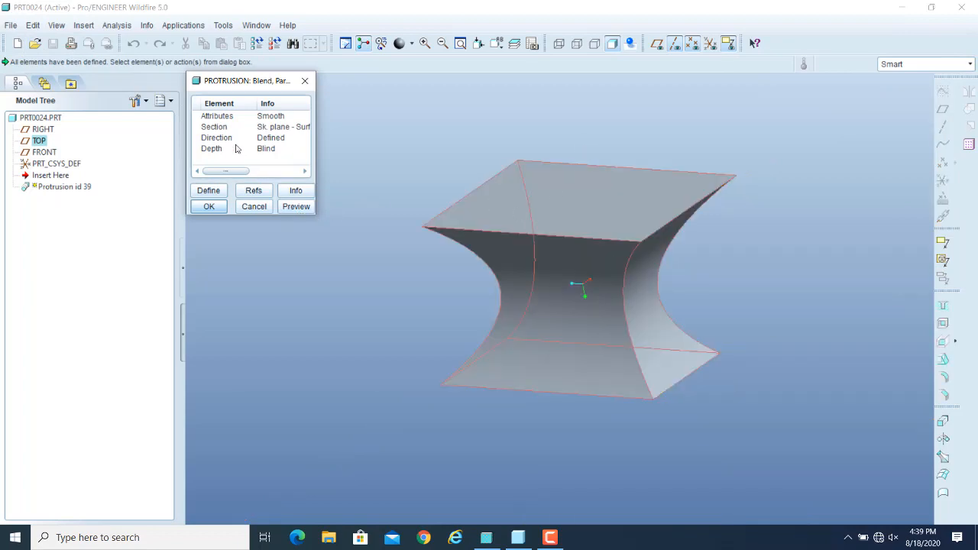
- Redefine the blend depth as 150 for section 2, keep 120 for section 3, and preview the result
double_click(211, 150)
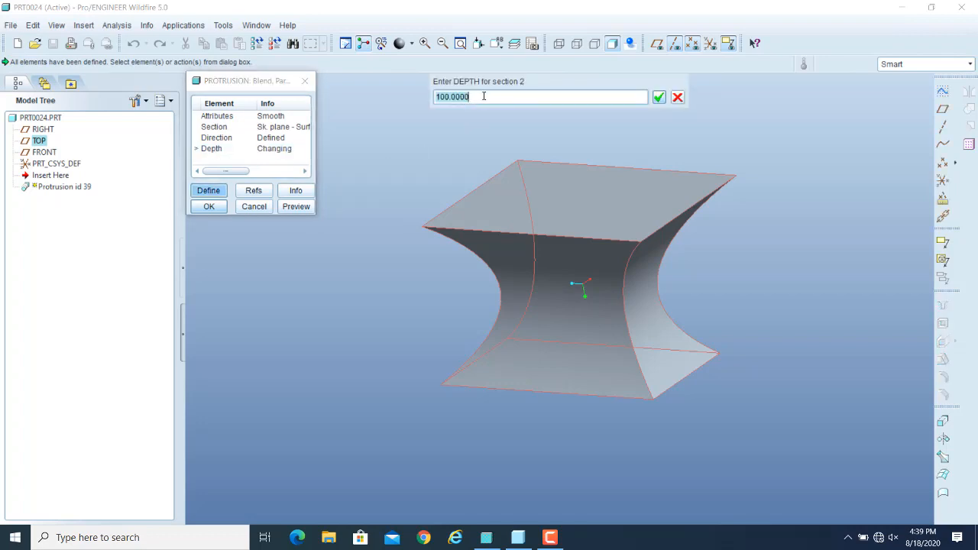
type("150")
key("Return")
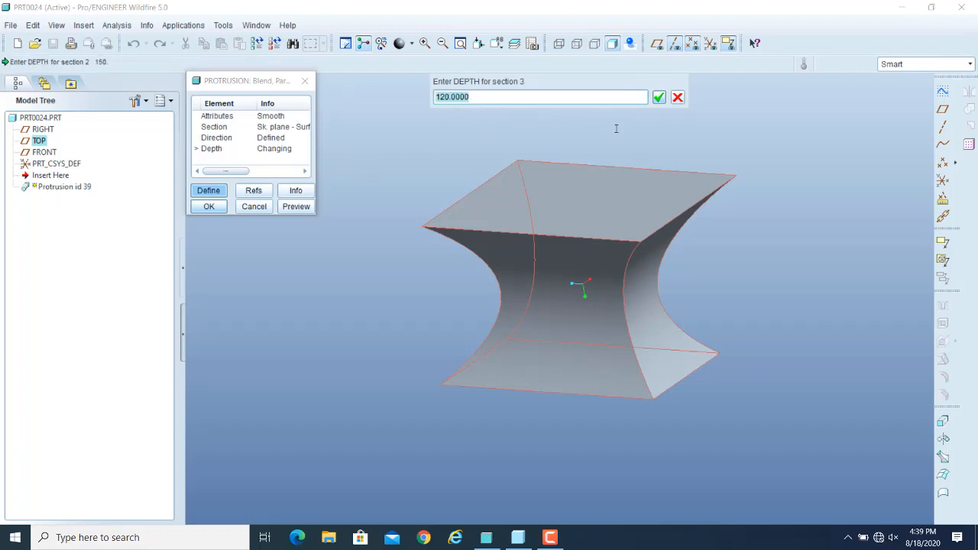
left_click(659, 97)
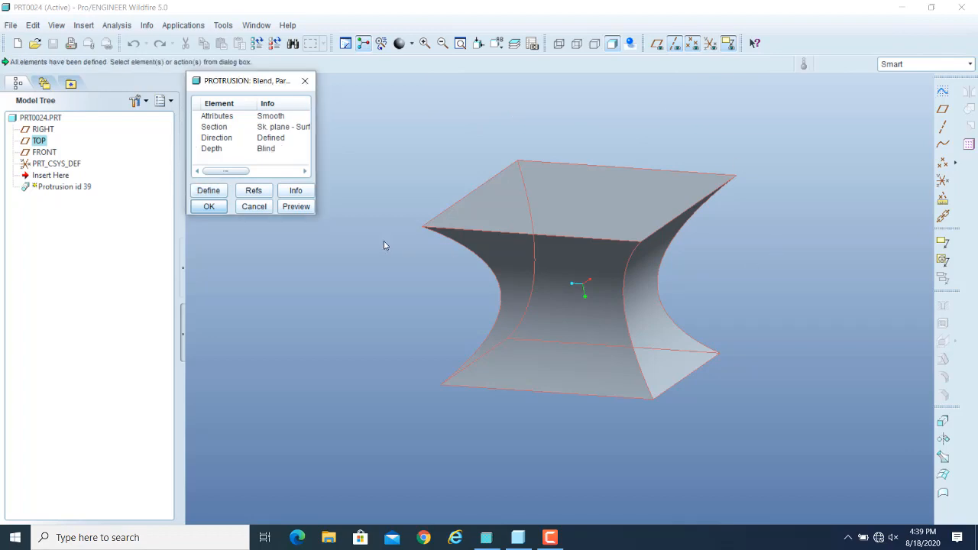
left_click(297, 210)
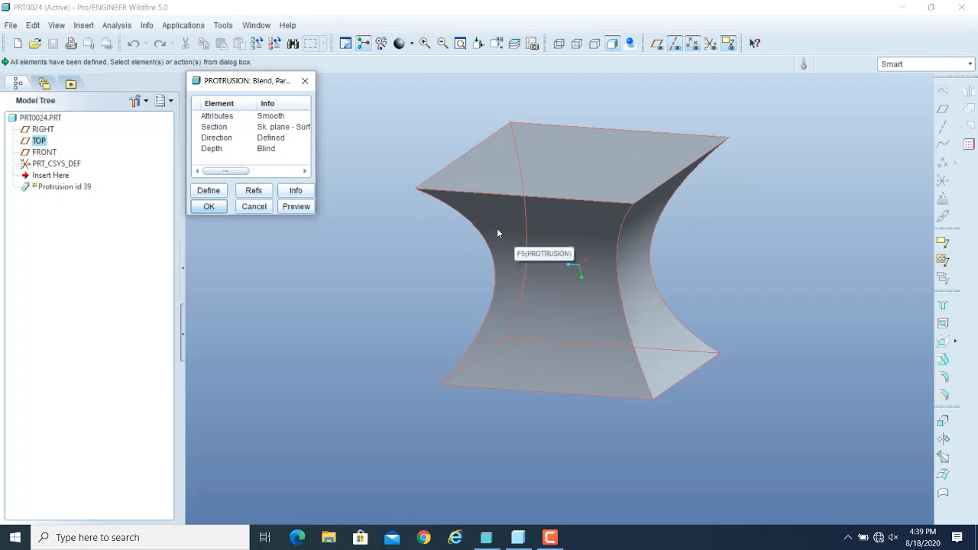
- Reopen the blend's section sketch and toggle through the three rectangles to an empty fourth section
double_click(214, 127)
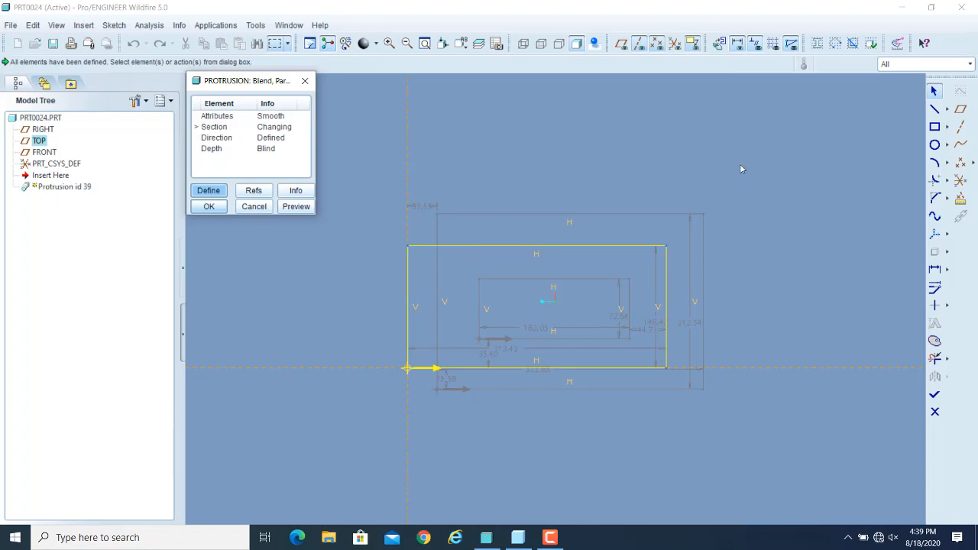
right_click(641, 159)
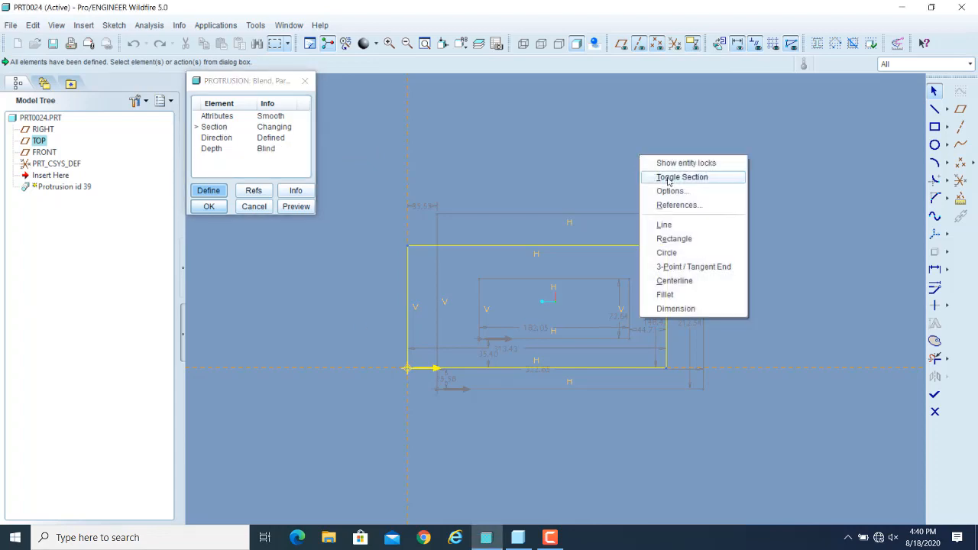
left_click(669, 179)
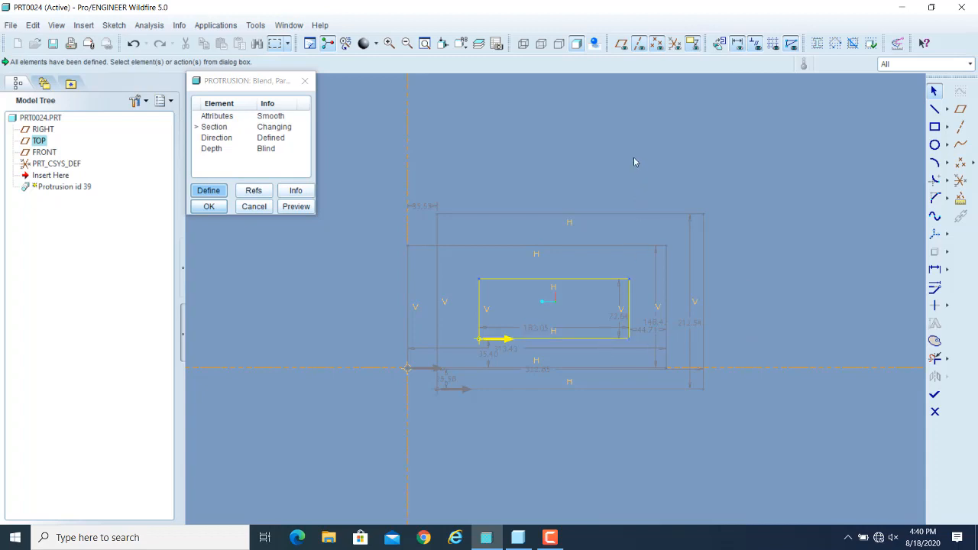
right_click(634, 157)
left_click(675, 180)
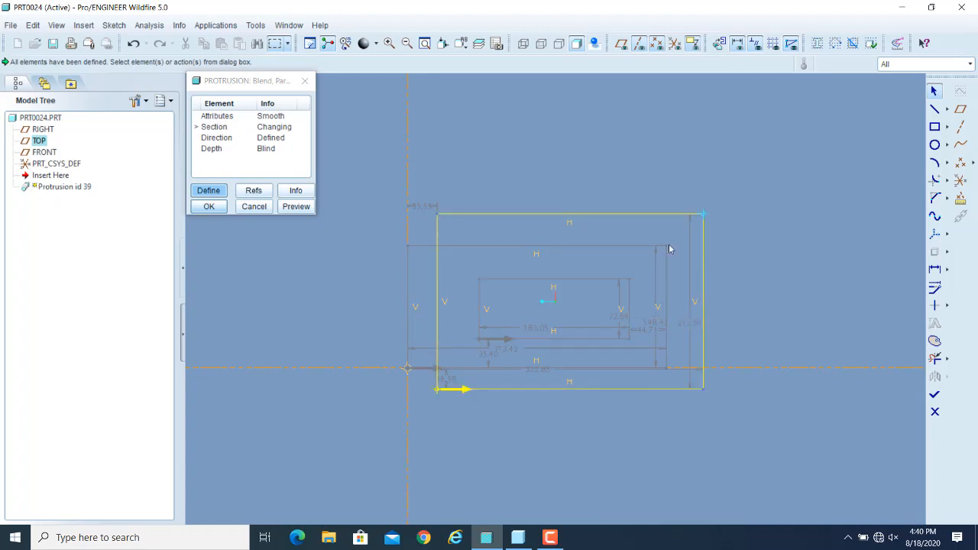
right_click(585, 136)
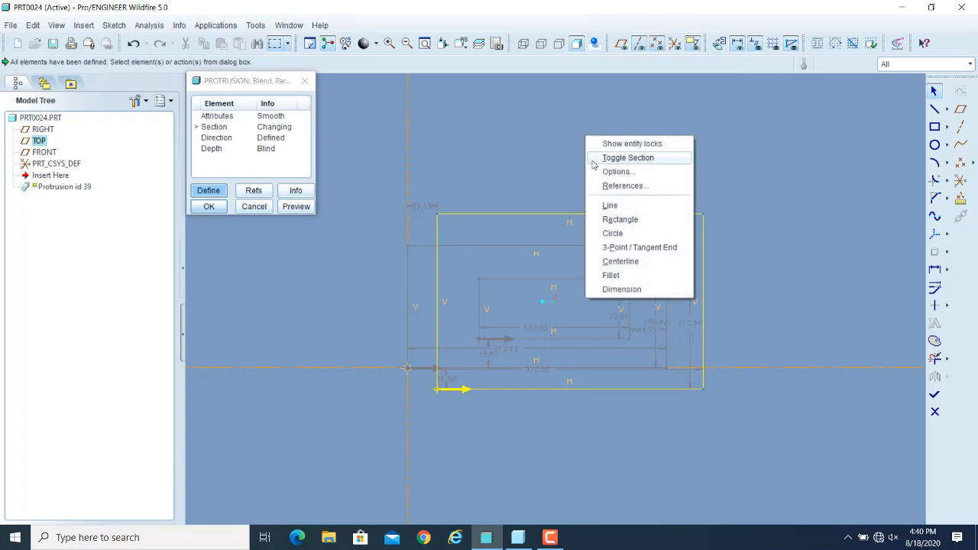
left_click(613, 157)
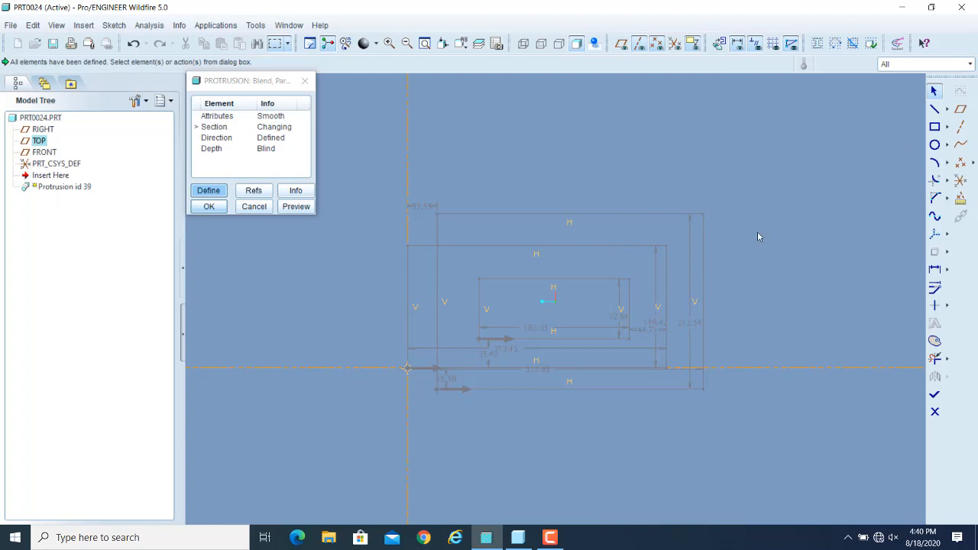
- Toggle to the blend's first section and stretch its rectangle from the upper-right corner to about 373 by 141
right_click(588, 145)
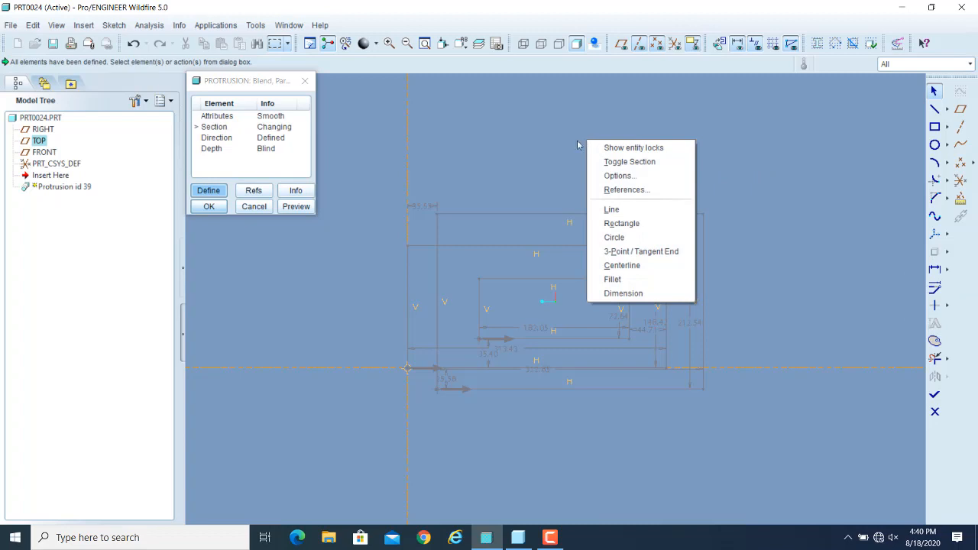
left_click(649, 163)
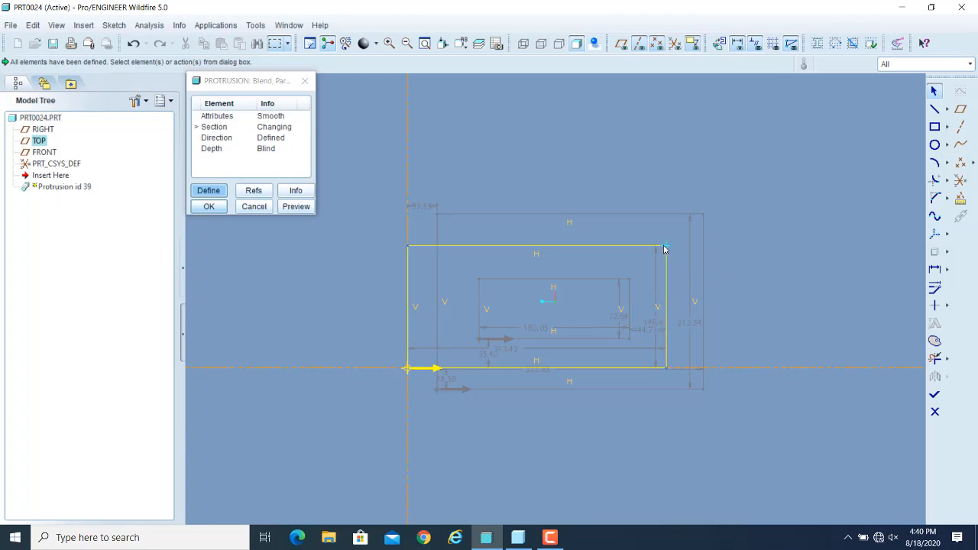
mouse_move(667, 248)
left_mouse_down()
mouse_move(613, 272)
mouse_move(718, 253)
left_mouse_up()
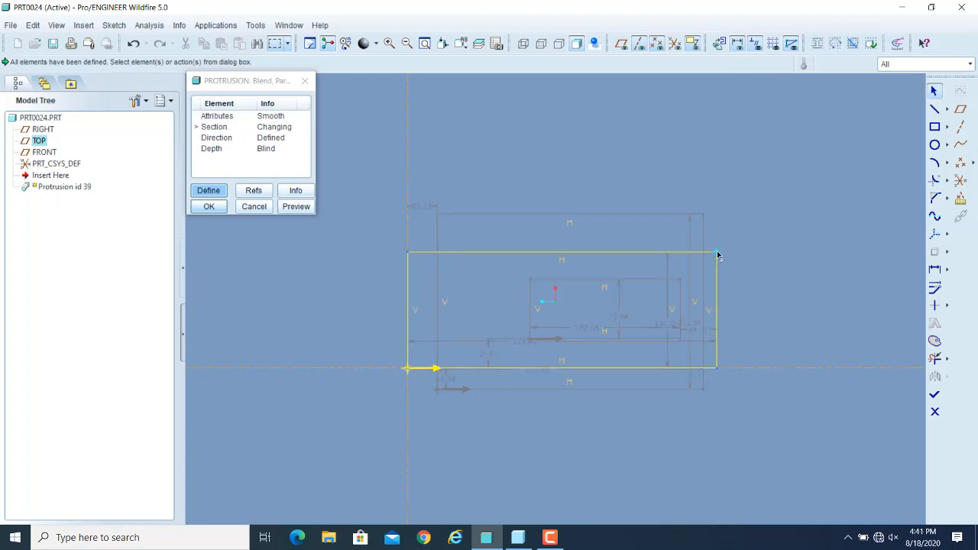
- Toggle to the second section and resize its inner rectangle to about 204 by 75 from its left edge and upper-right corner
right_click(633, 149)
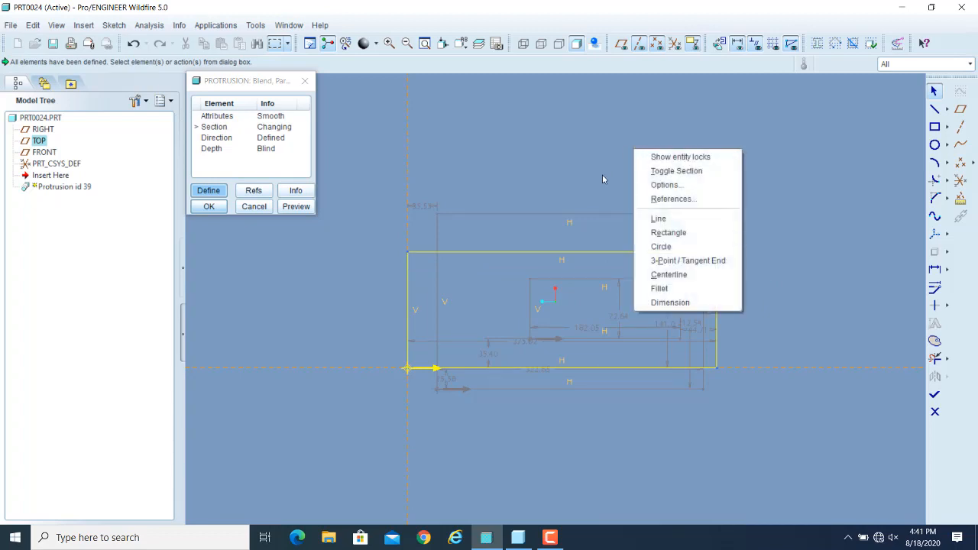
left_click(678, 173)
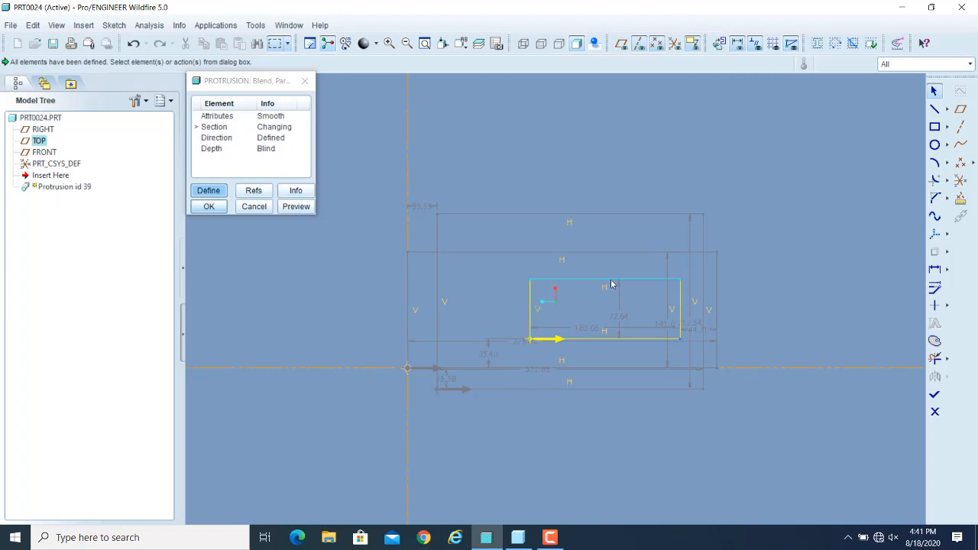
left_click_drag(530, 308, 479, 305)
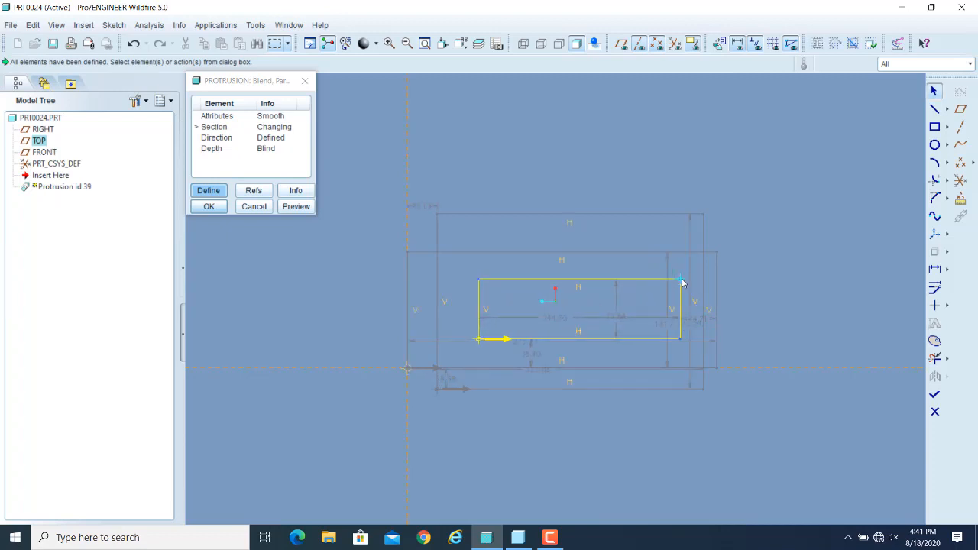
left_click_drag(683, 279, 646, 279)
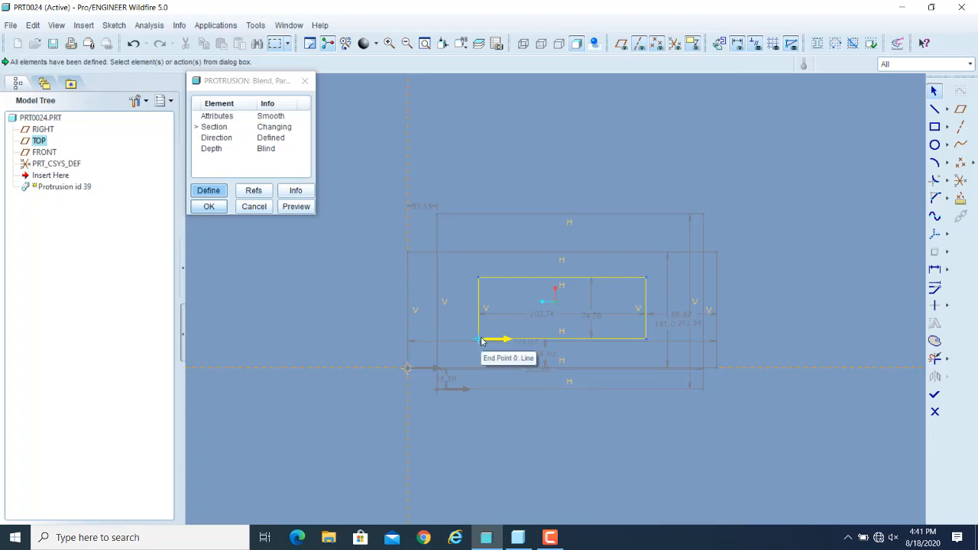
- Move the second section's start point to the lower-right corner of the inner rectangle
left_click(646, 341)
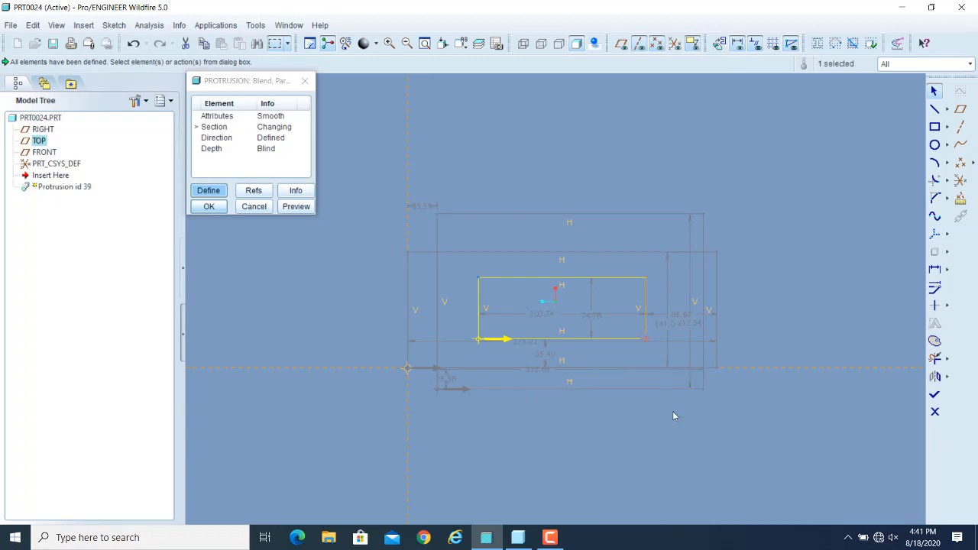
right_click(647, 342)
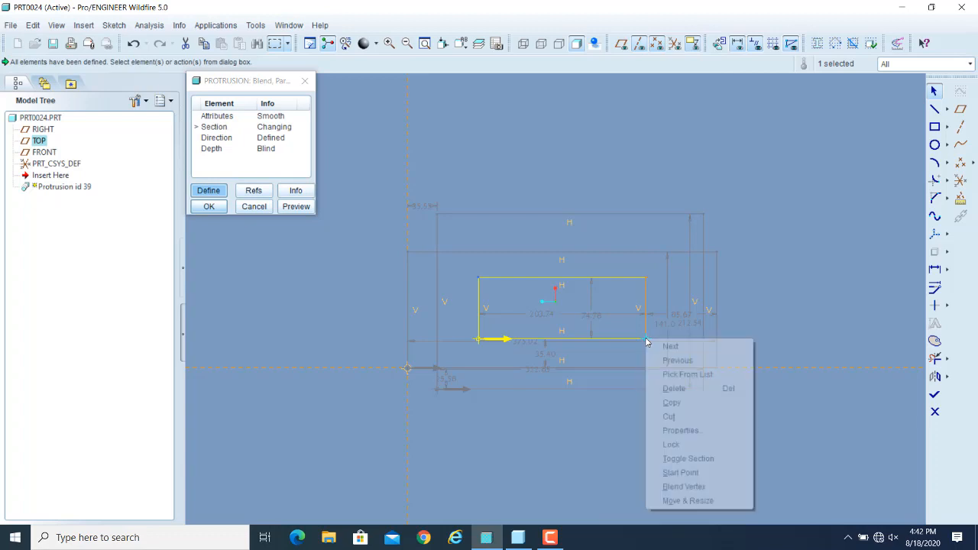
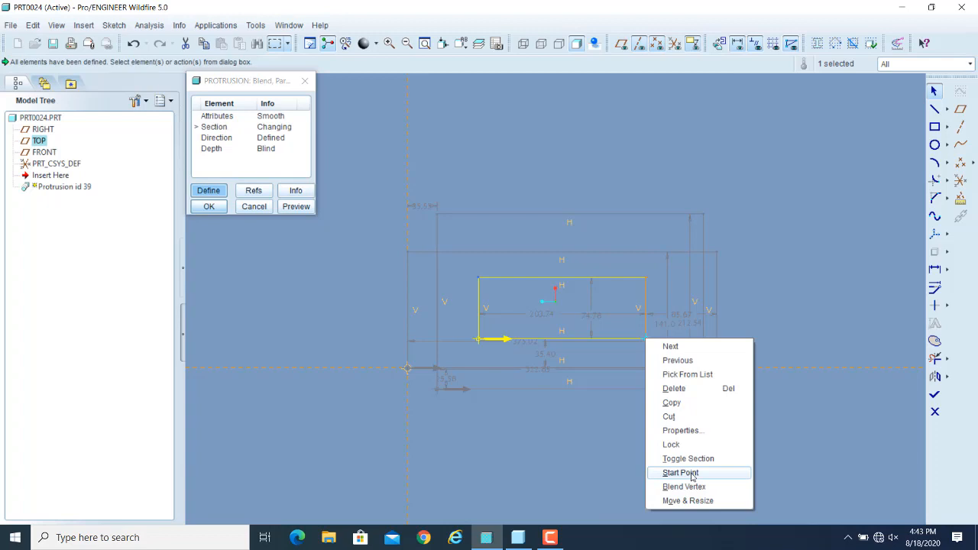
left_click(694, 475)
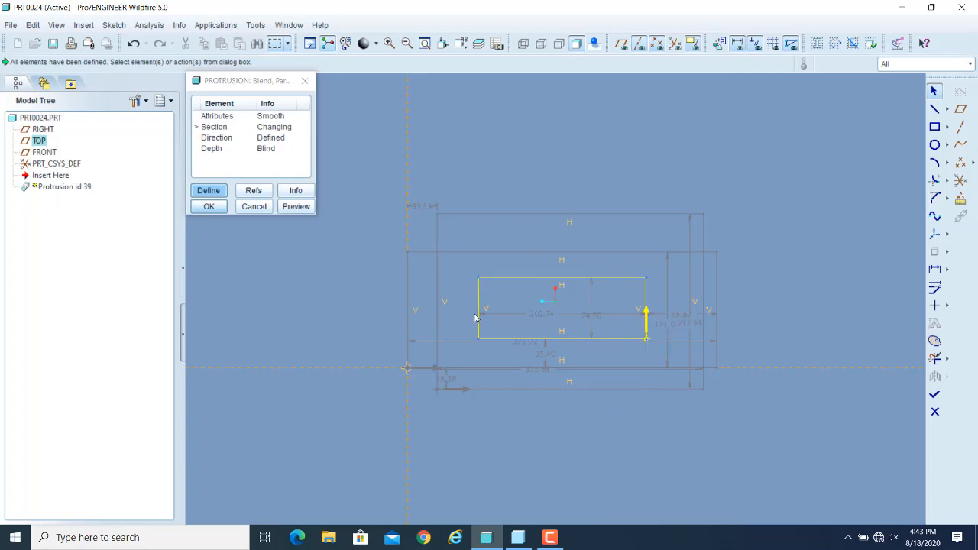
- Flip the second section's start direction to run along the bottom edge, and flip it back up the right edge
left_click(647, 345)
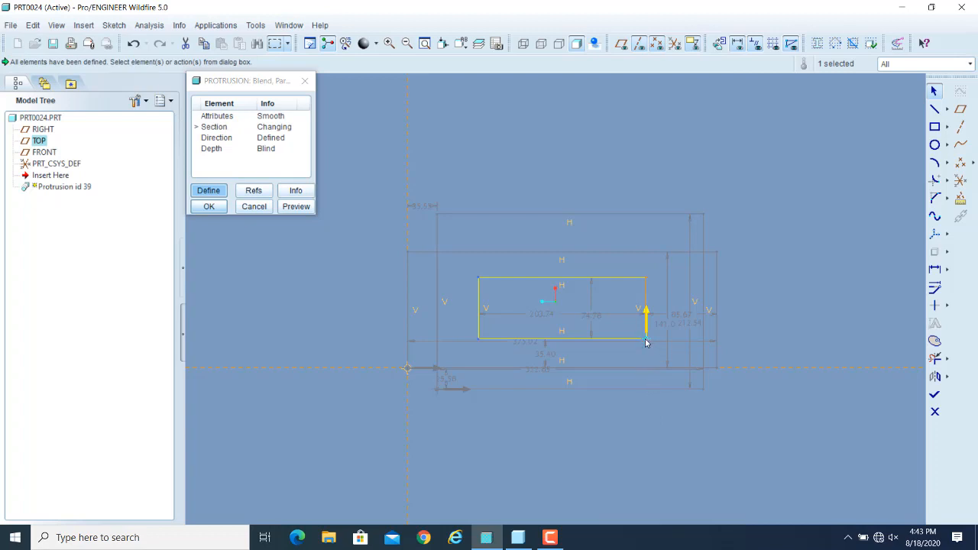
right_click(646, 342)
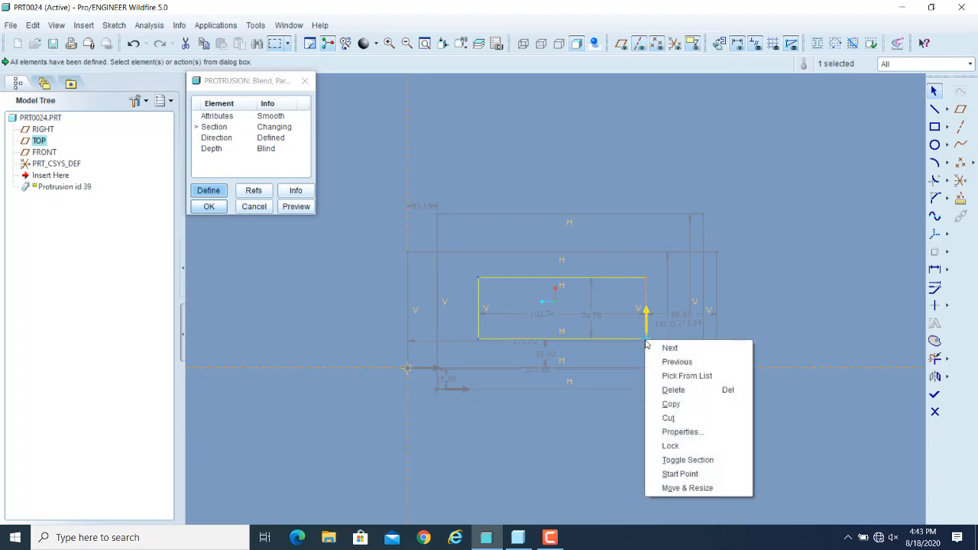
left_click(680, 474)
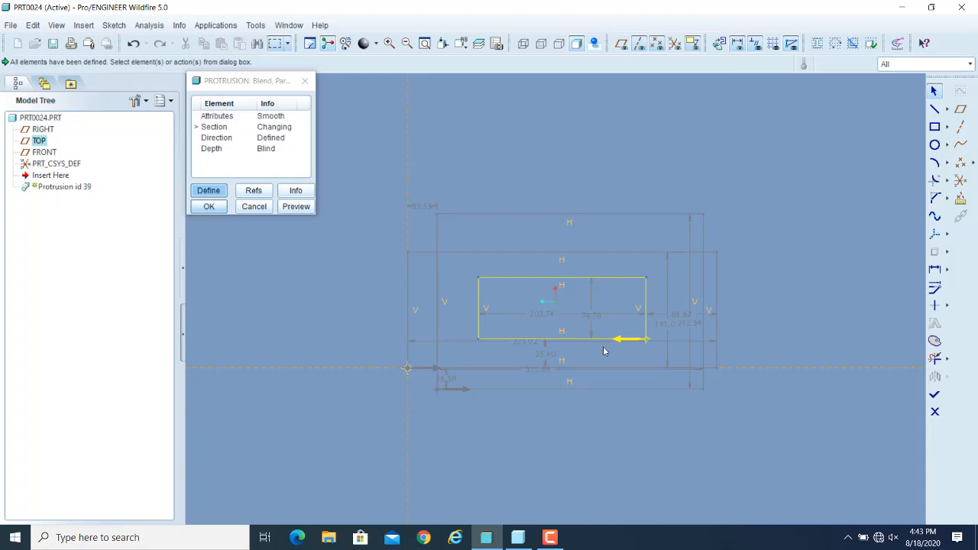
left_click(647, 340)
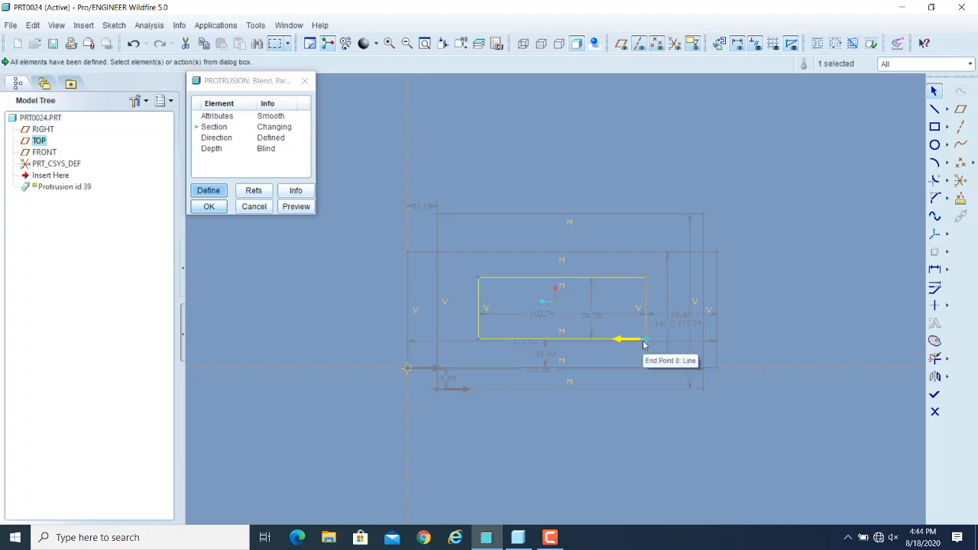
left_click(649, 354)
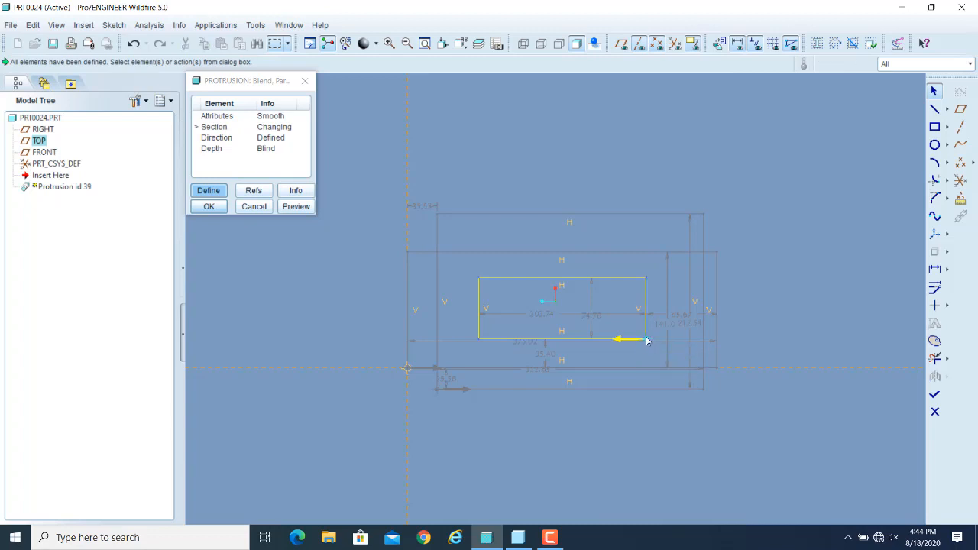
left_click(647, 340)
right_click(646, 341)
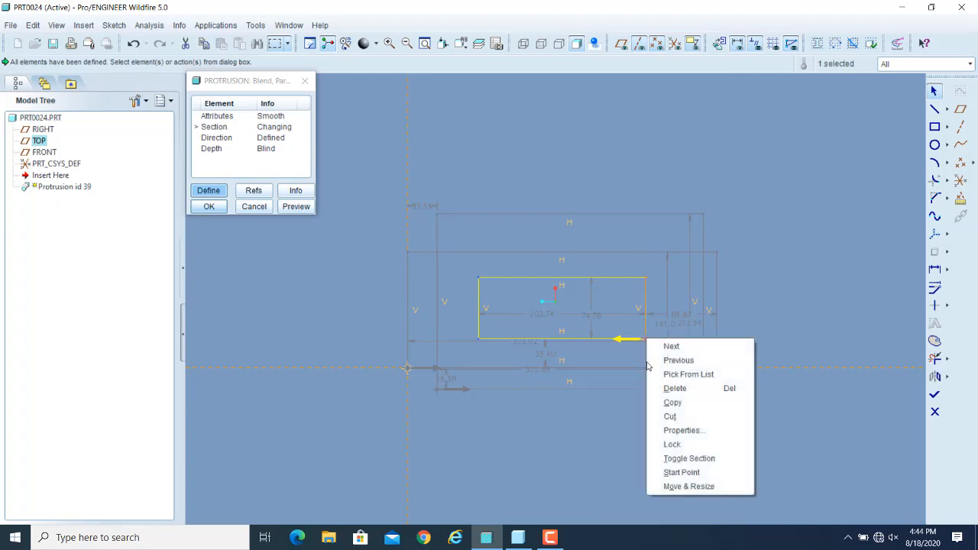
left_click(691, 474)
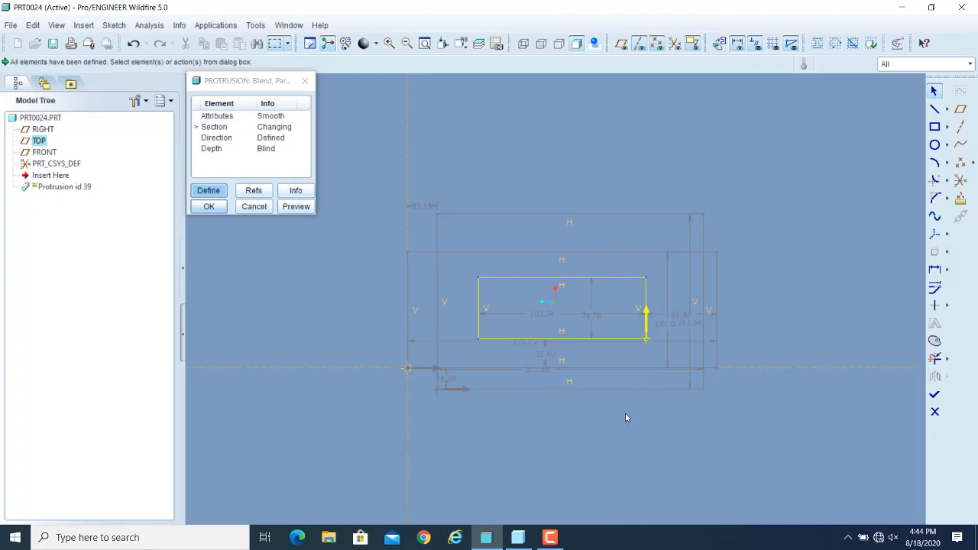
- Toggle to the third section, move its start point to the rectangle's upper-right corner, and finish the section sketch
right_click(675, 162)
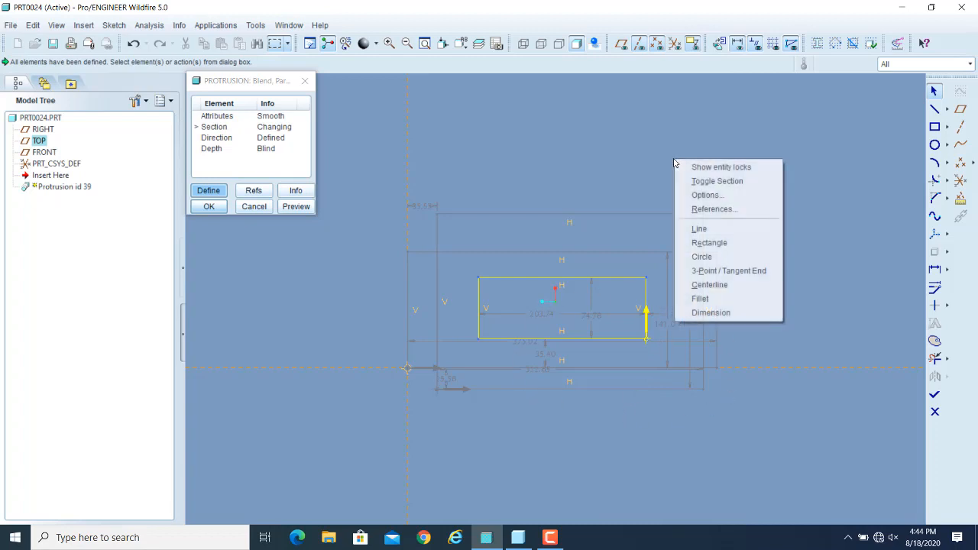
left_click(729, 181)
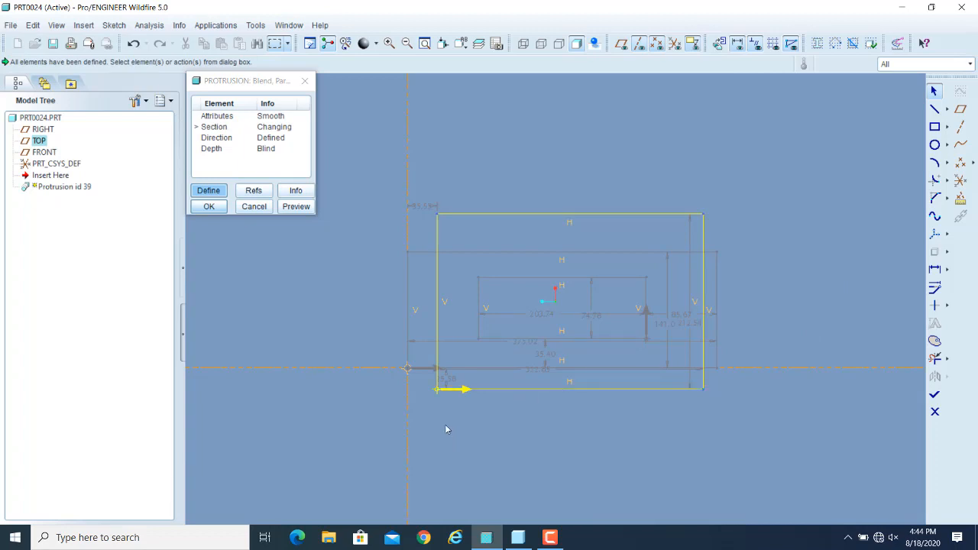
left_click(703, 215)
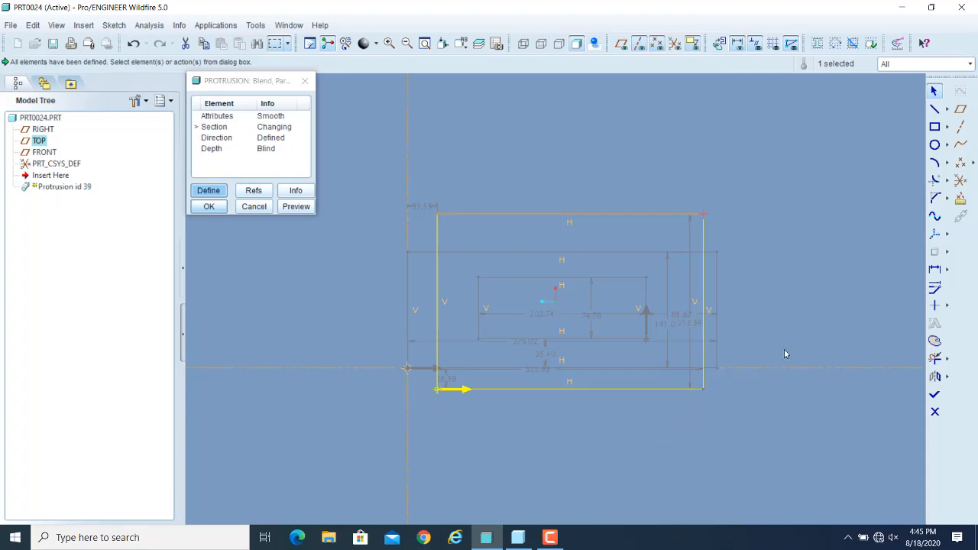
left_click(717, 207)
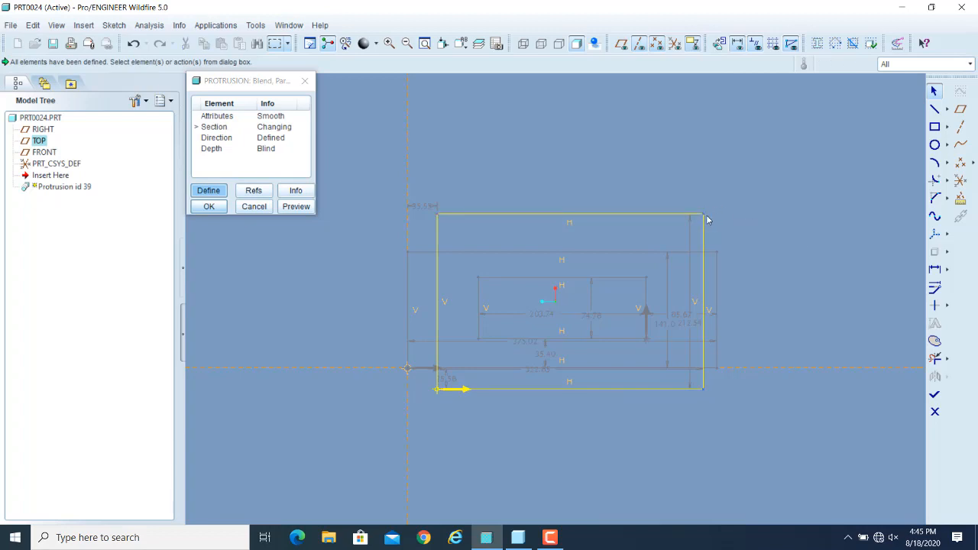
left_click(705, 218)
right_click(705, 219)
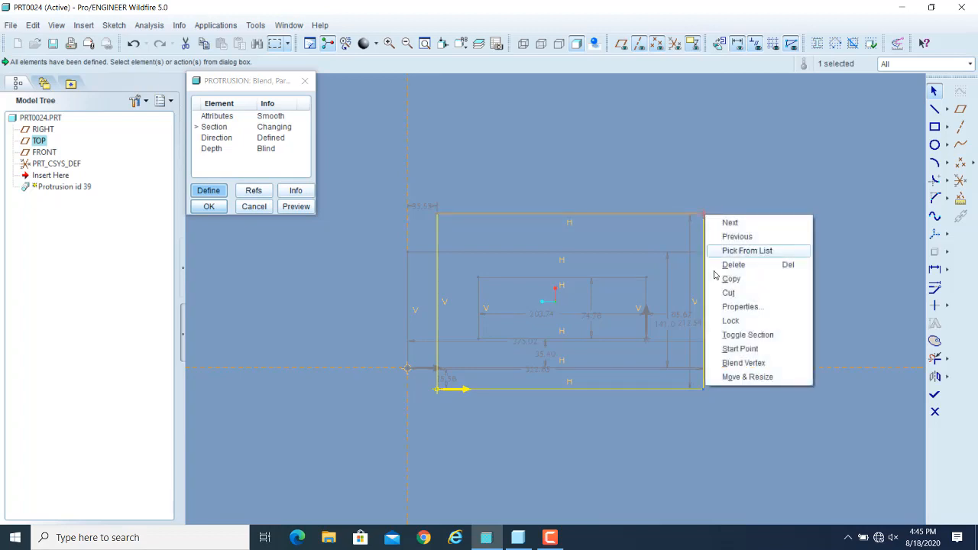
left_click(739, 349)
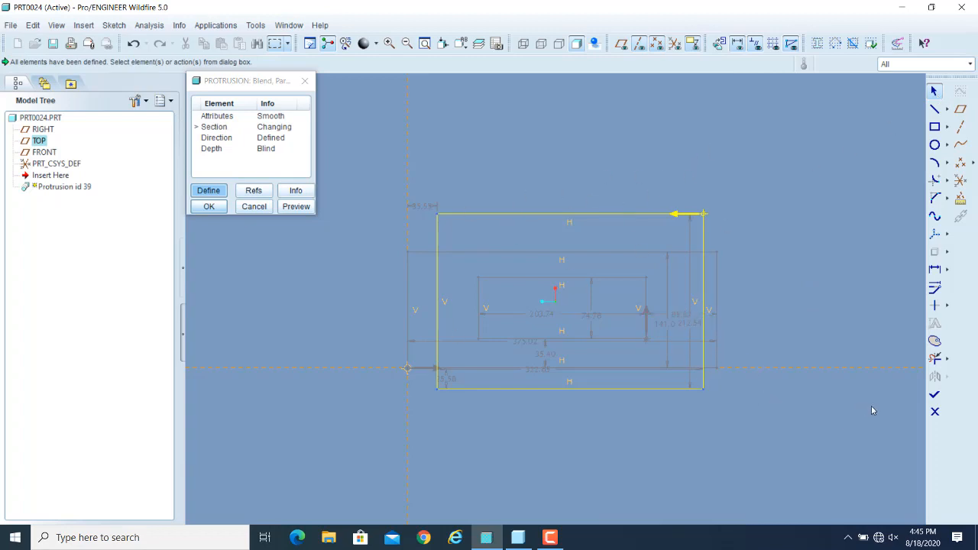
left_click(933, 396)
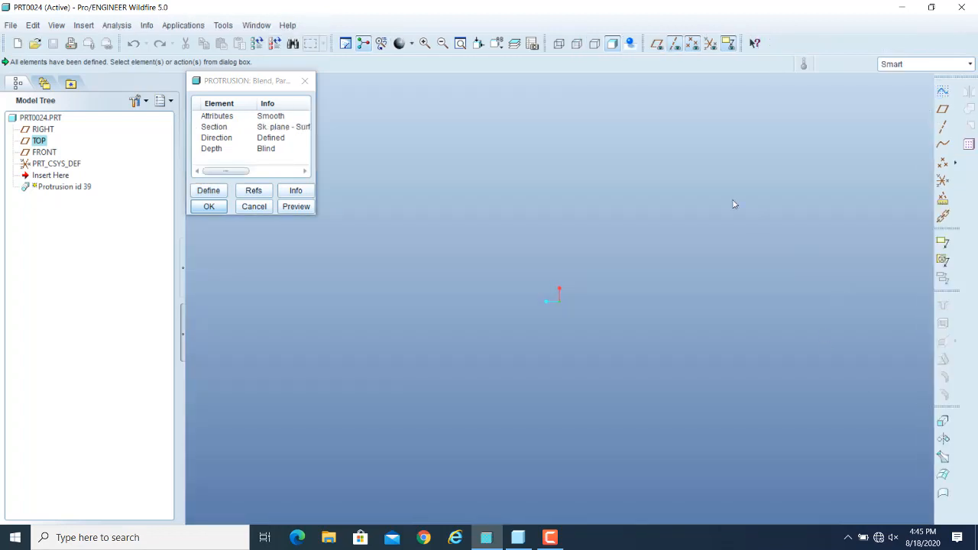
- Redefine the blend's attributes as Straight and preview the protrusion in wireframe and shaded display
double_click(214, 116)
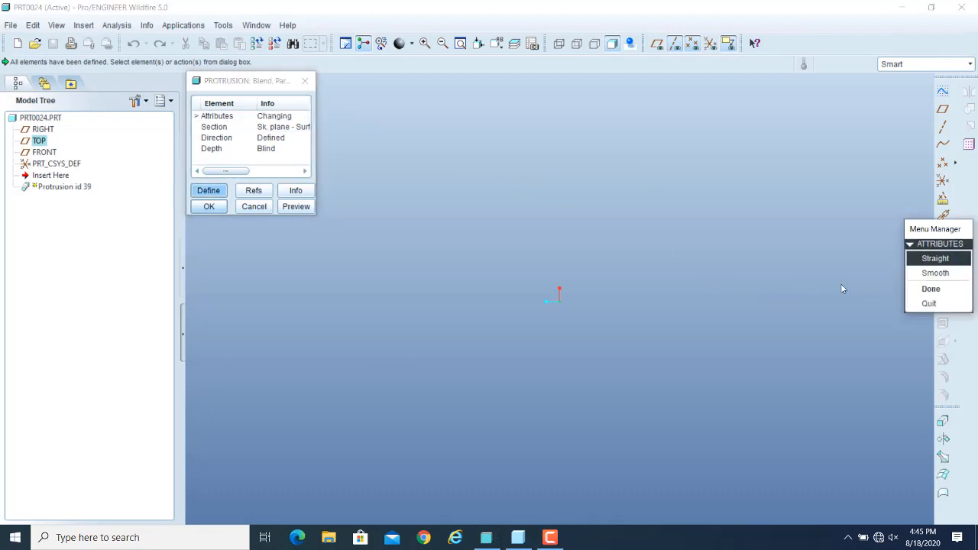
left_click(931, 290)
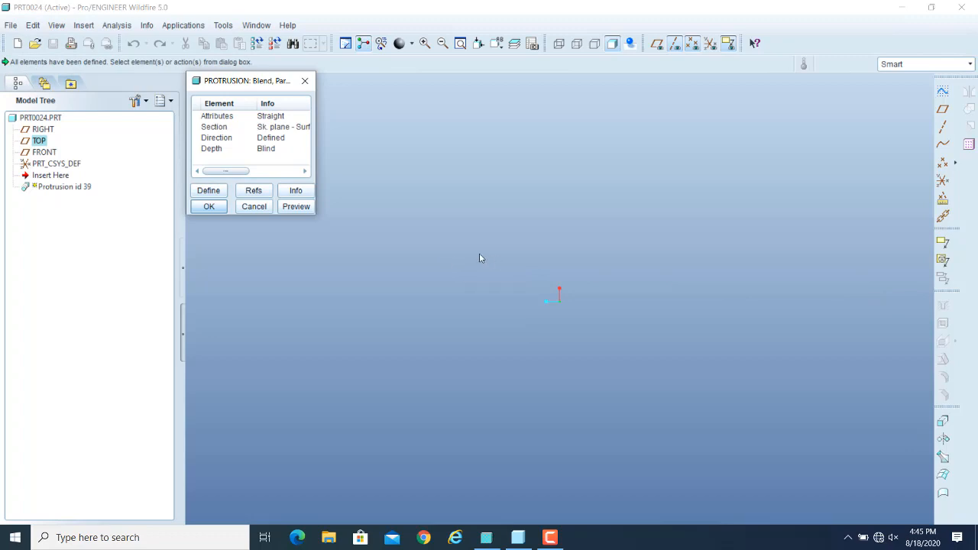
left_click(559, 44)
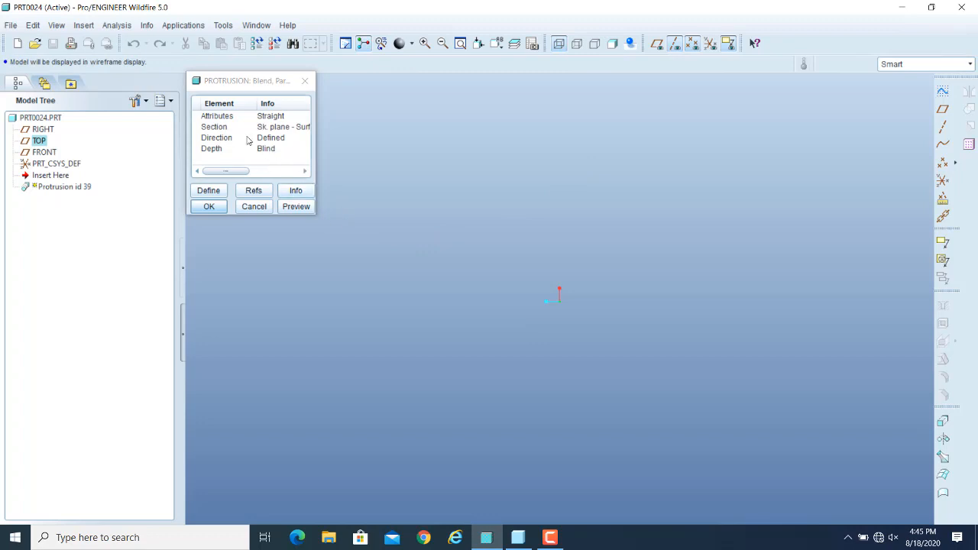
left_click(298, 210)
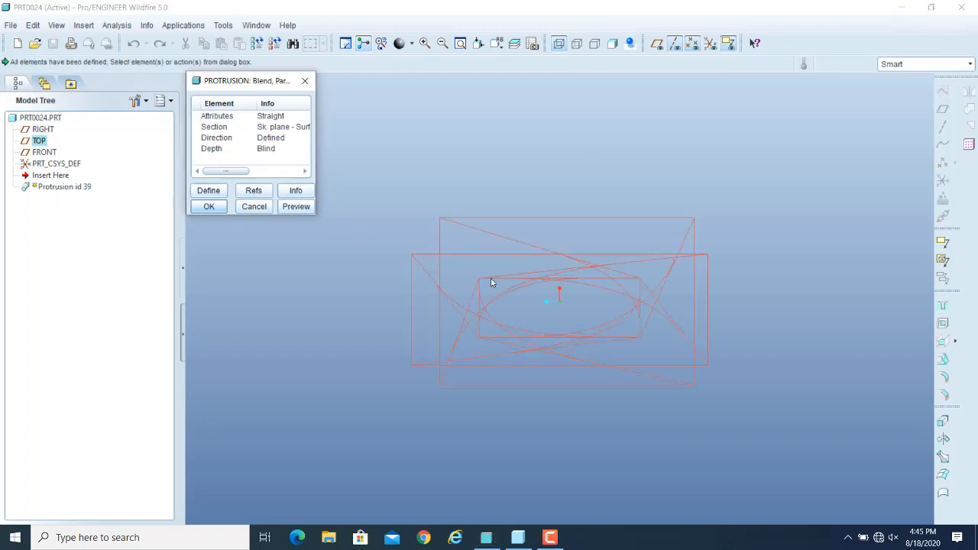
middle_click_drag(791, 428, 763, 374)
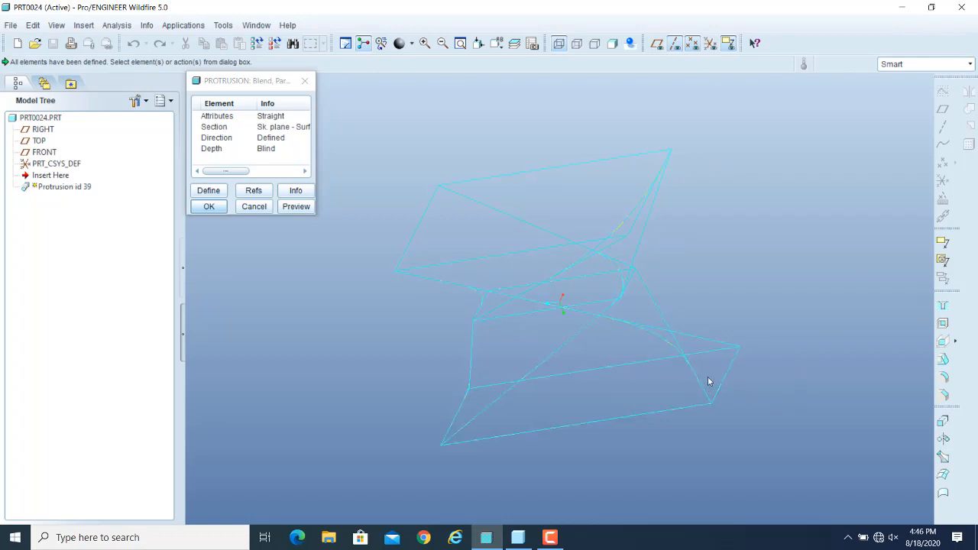
left_click(612, 44)
mouse_move(817, 329)
middle_mouse_down()
mouse_move(832, 360)
mouse_move(821, 350)
mouse_move(716, 409)
mouse_move(848, 394)
mouse_move(862, 397)
mouse_move(852, 428)
mouse_move(824, 397)
mouse_move(766, 371)
mouse_move(774, 367)
mouse_move(756, 374)
middle_mouse_up()
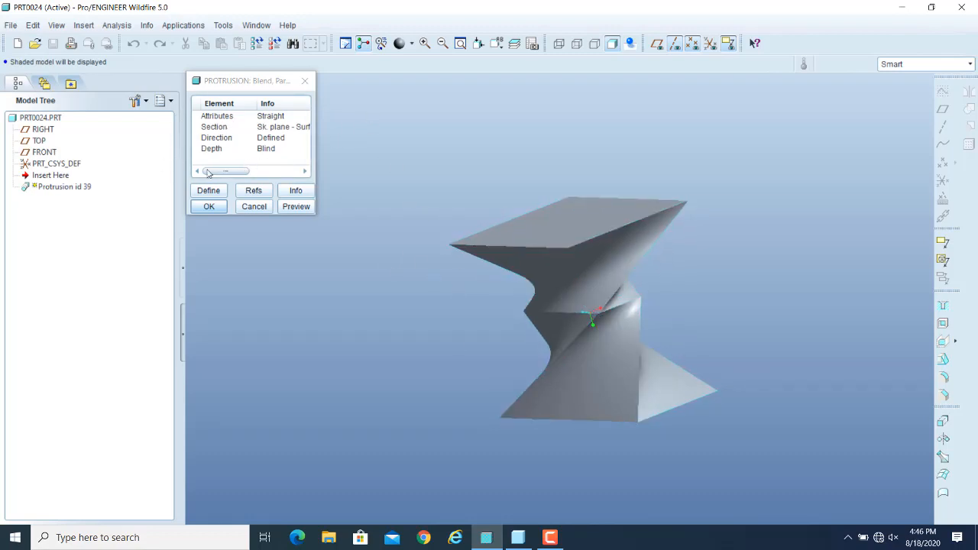
- Redefine the blend's attributes as Smooth and preview the twisted protrusion
double_click(214, 118)
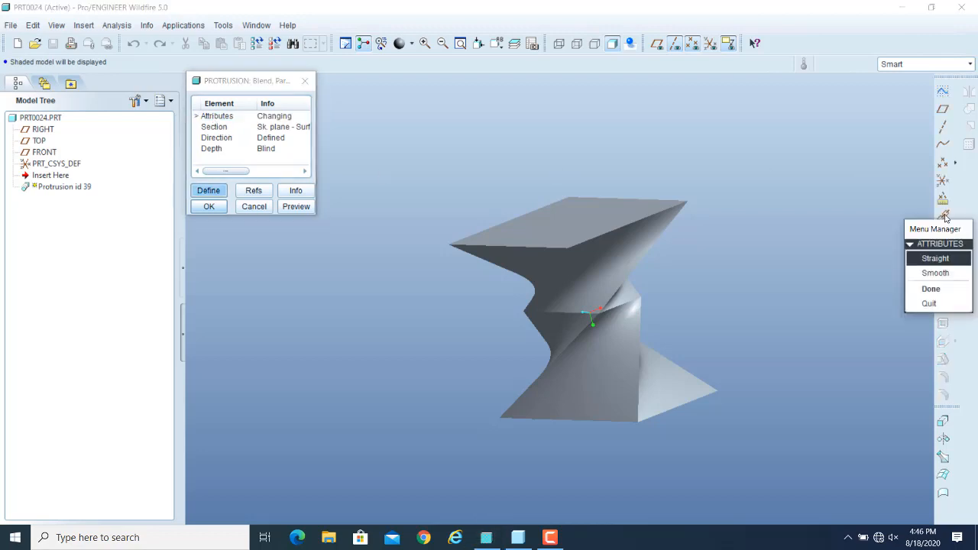
left_click(935, 274)
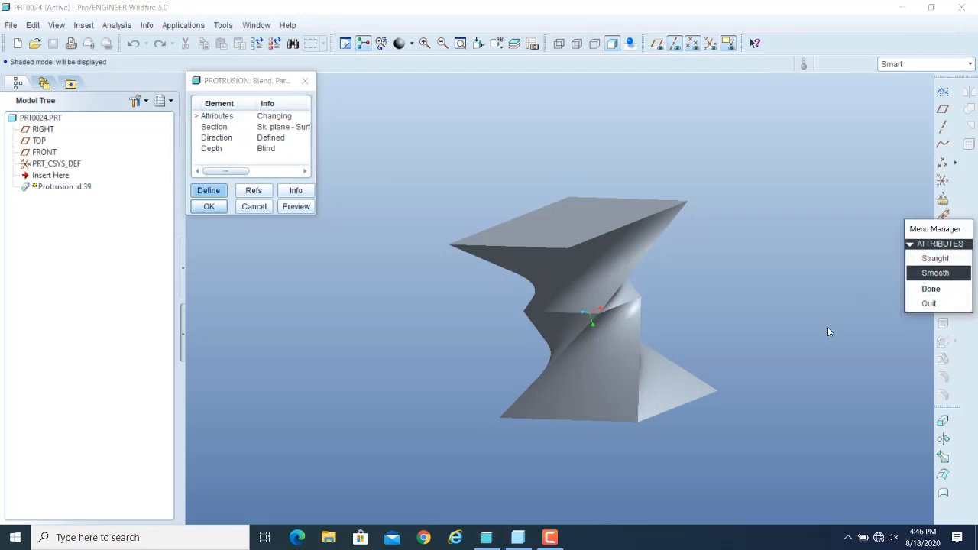
left_click(931, 288)
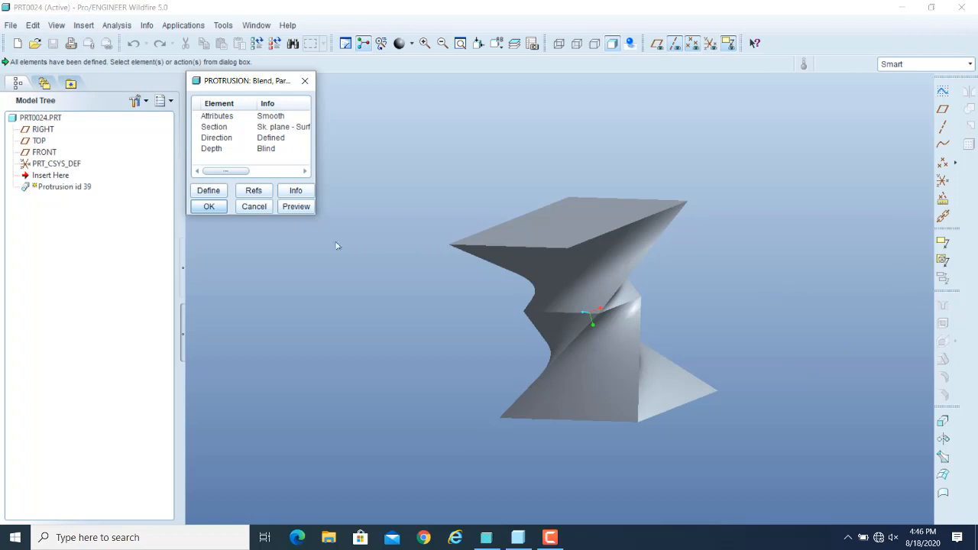
left_click(297, 206)
left_click(460, 347)
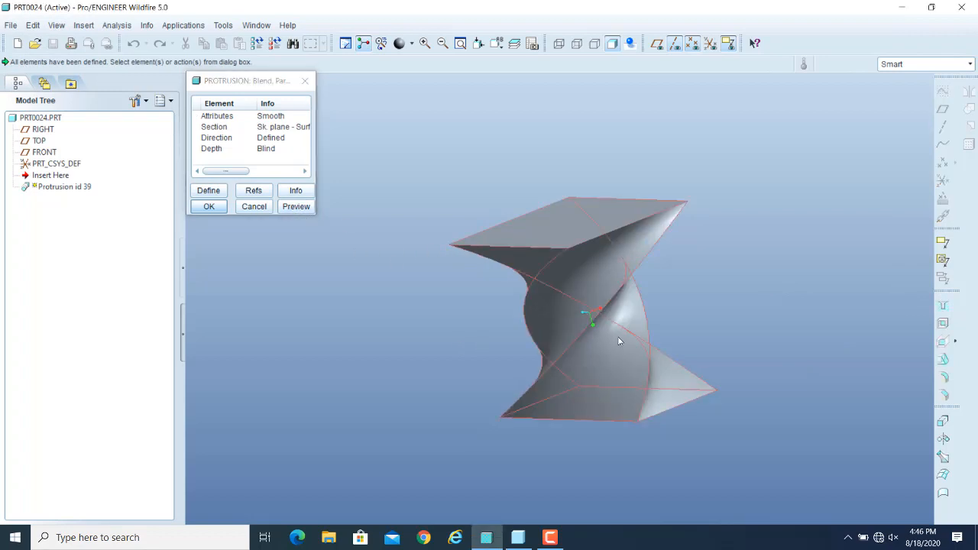
- Redefine the blend's section, toggle to the second section, and move its start point to the rectangle's lower-left corner
middle_click_drag(725, 249, 738, 312)
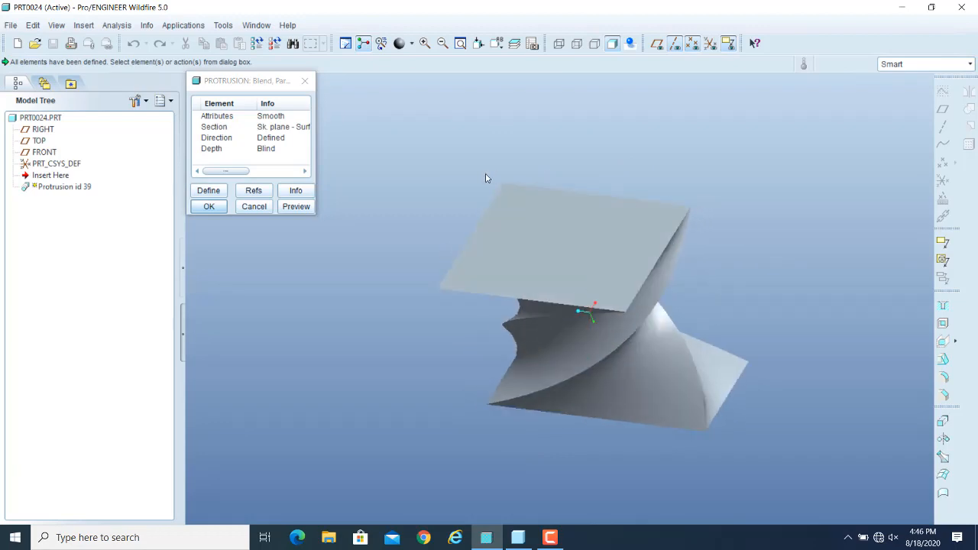
double_click(219, 132)
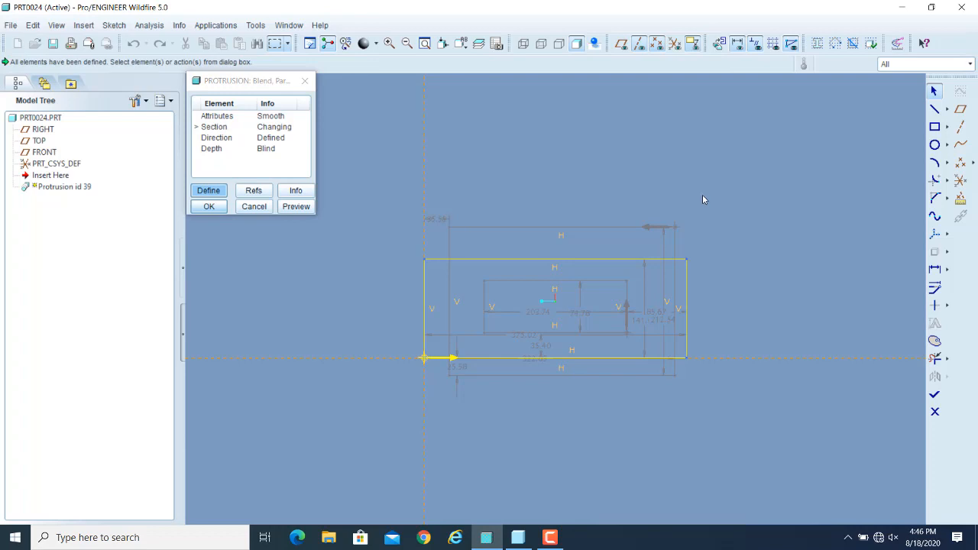
right_click(698, 171)
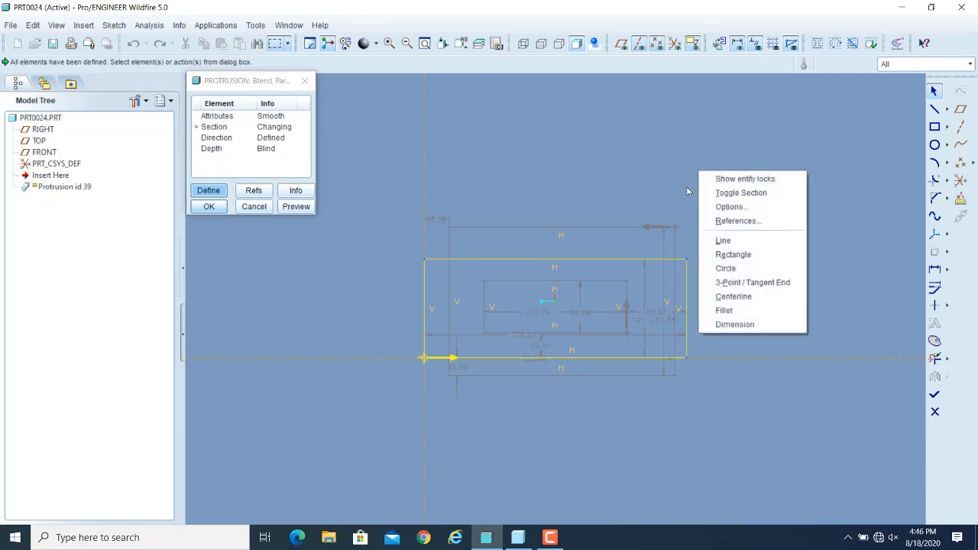
left_click(745, 193)
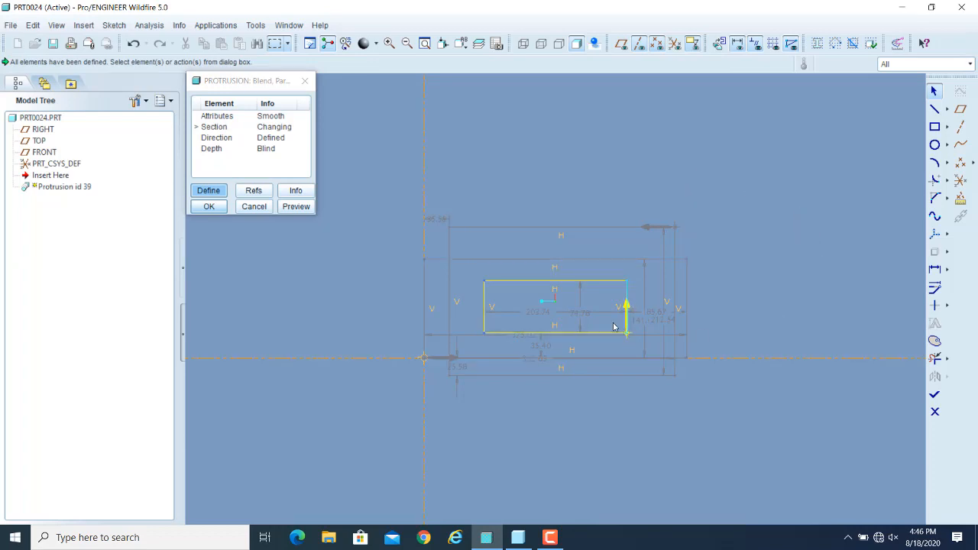
left_click(486, 337)
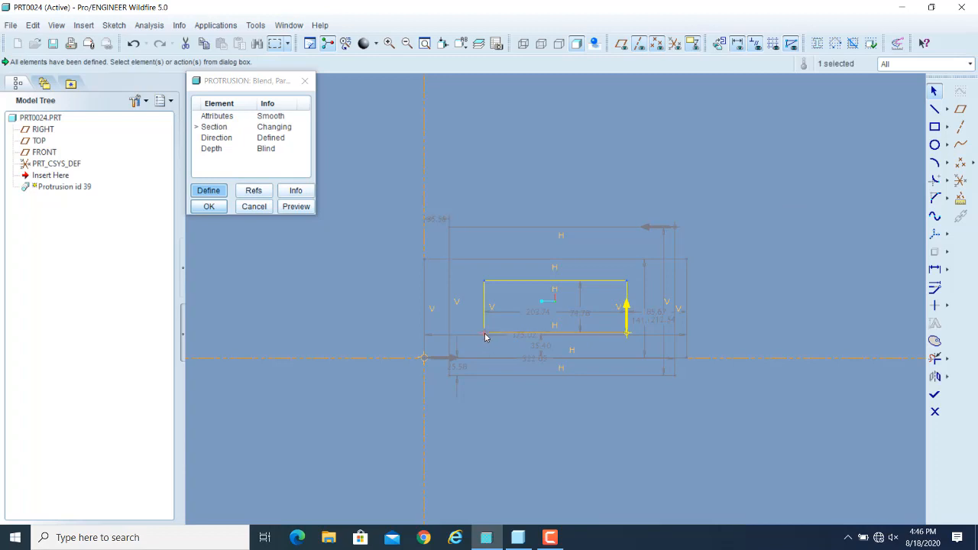
right_click(486, 336)
left_click(512, 468)
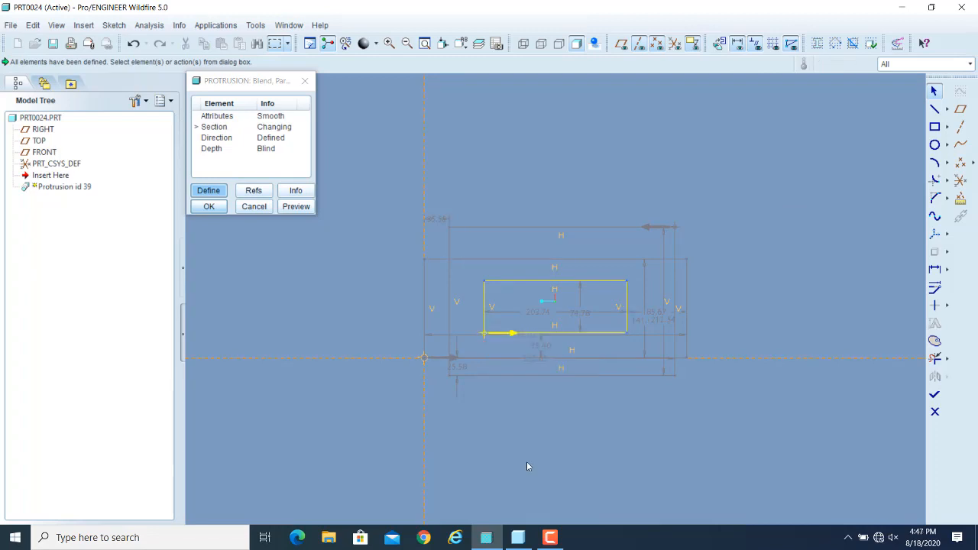
- Toggle to the third section and move its start point to the rectangle's lower-left corner
right_click(708, 177)
left_click(735, 192)
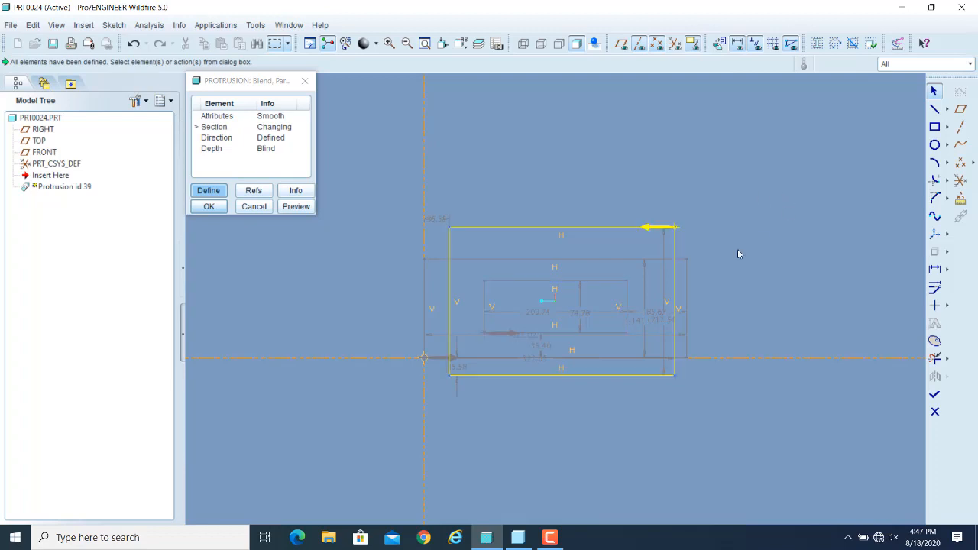
left_click_drag(450, 375, 450, 377)
left_click(450, 380)
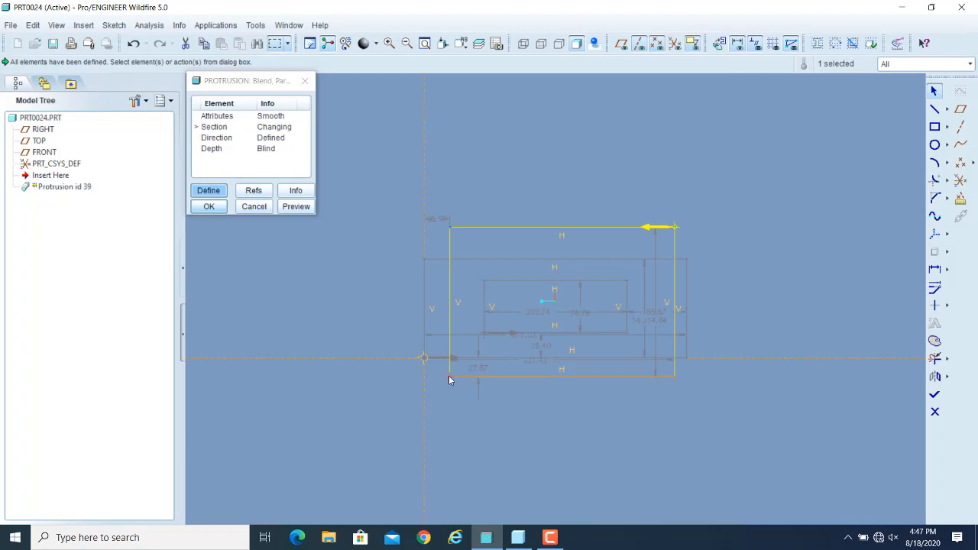
right_click(450, 380)
left_click(483, 342)
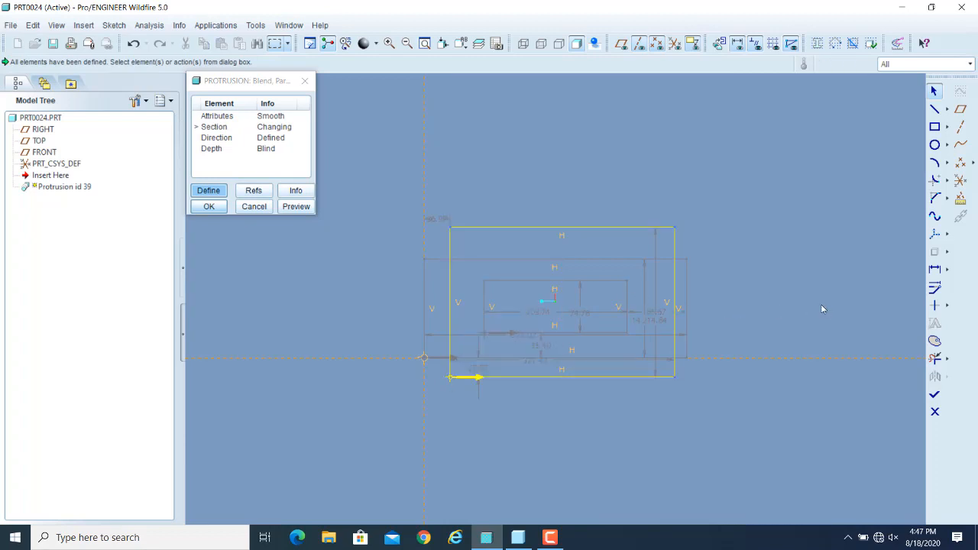
- Shift the second and third section rectangles upward, the third fully above the first at about 321 by 151, and finish the section sketch
left_click_drag(579, 377, 587, 278)
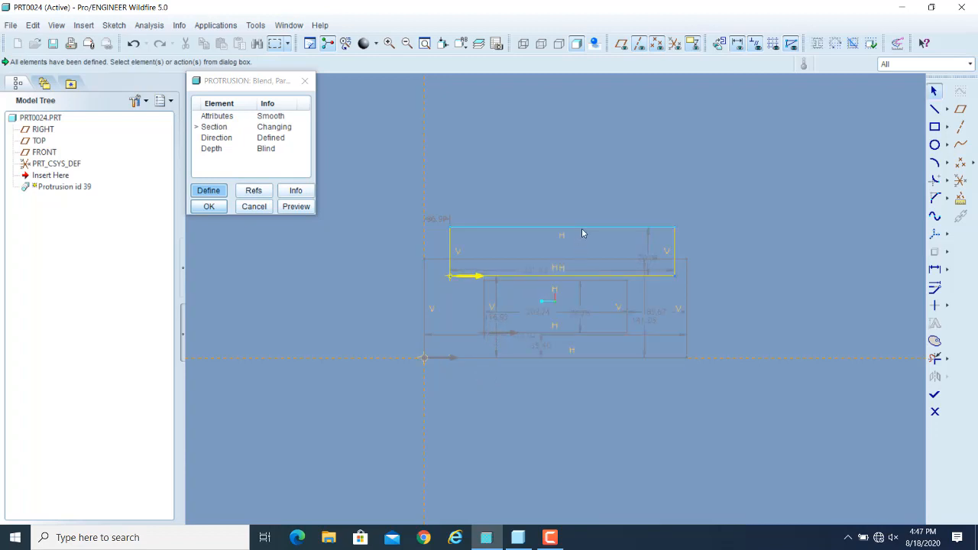
left_click_drag(582, 226, 588, 178)
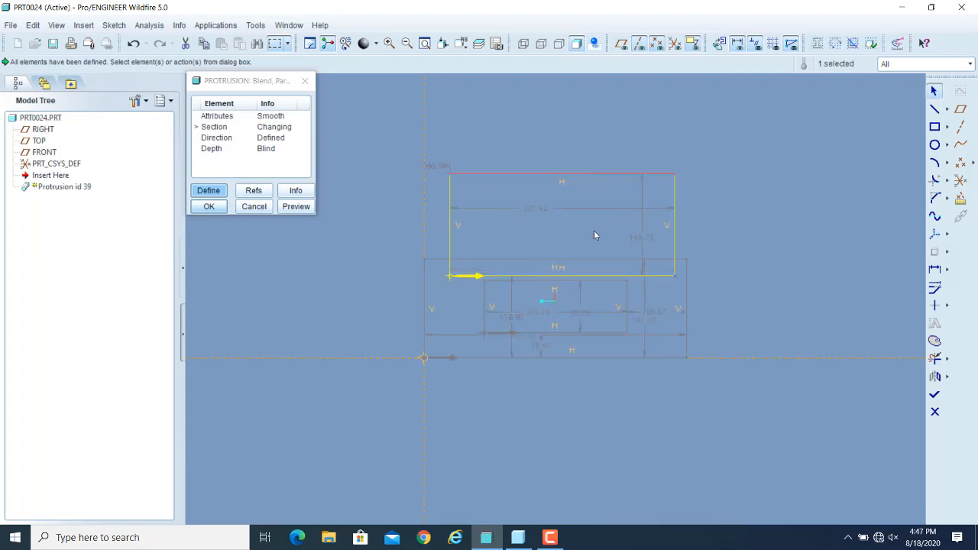
left_click_drag(597, 275, 598, 210)
left_click_drag(594, 277, 598, 218)
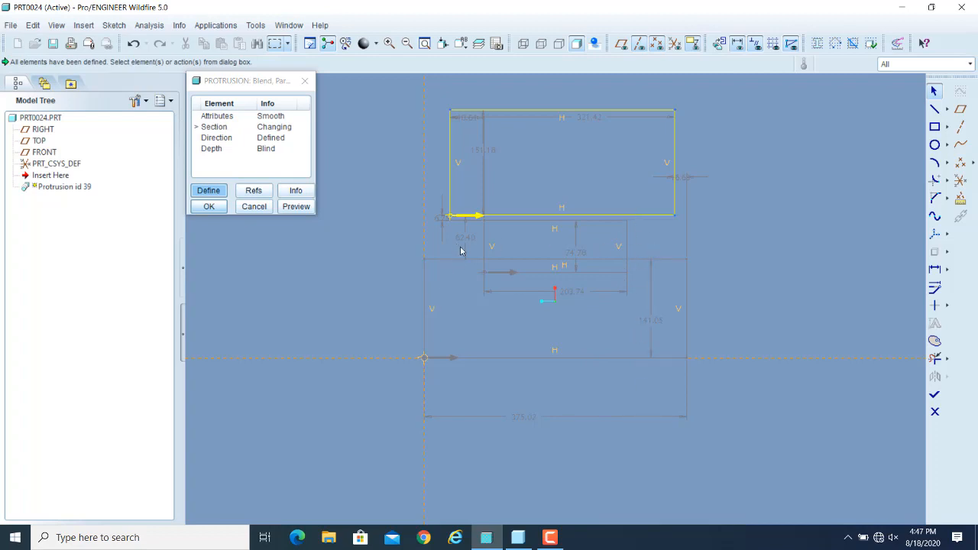
left_click(937, 394)
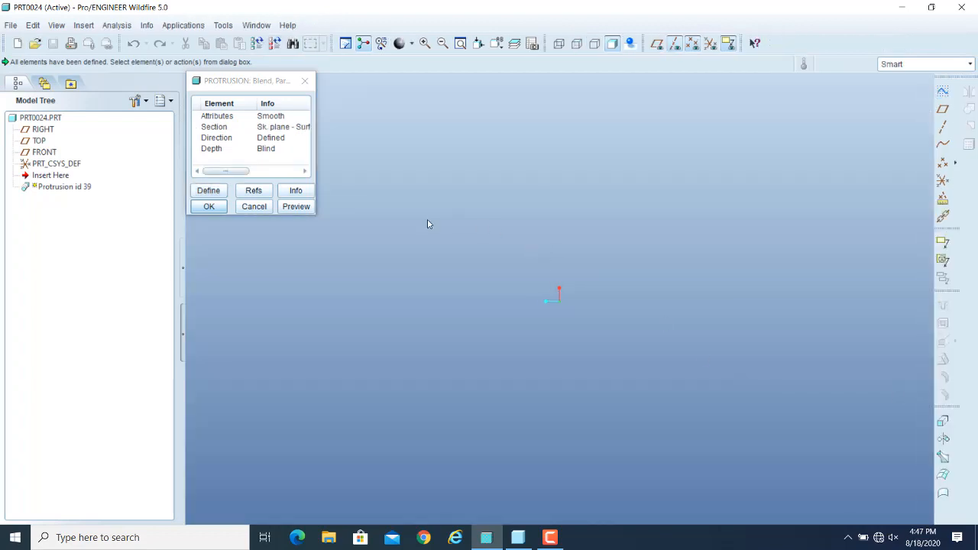
- Preview the offset blend protrusion, inspect it from several angles, and accept the feature
left_click(295, 207)
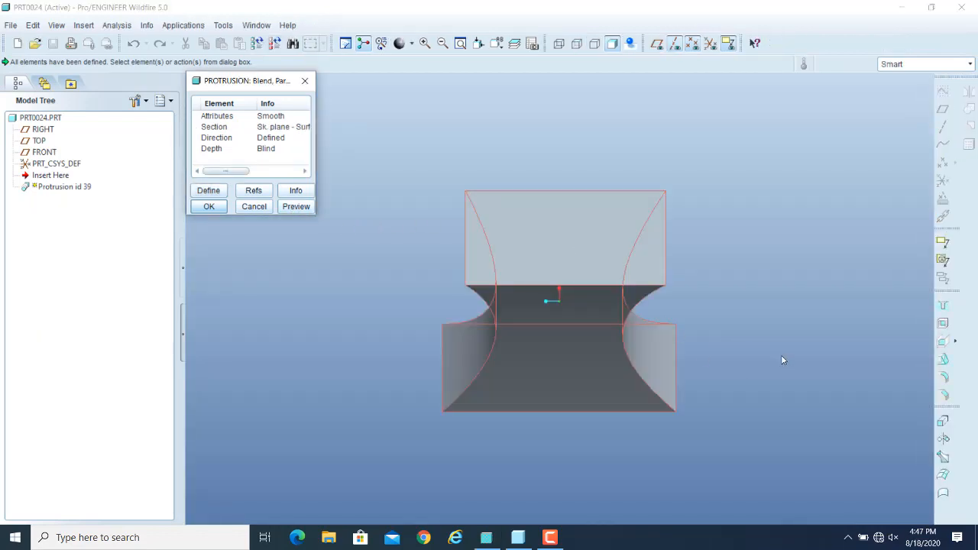
middle_click_drag(782, 360, 708, 319)
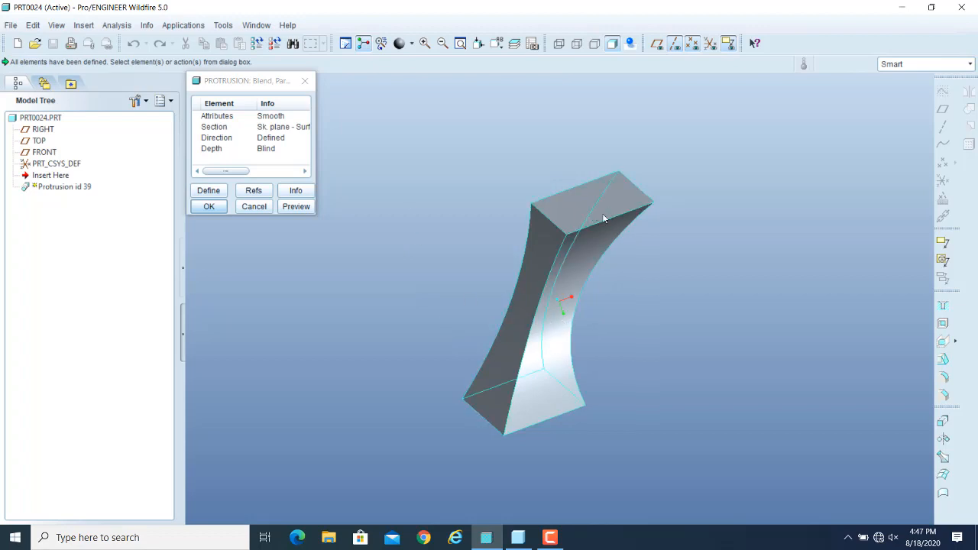
middle_click_drag(583, 287, 533, 309)
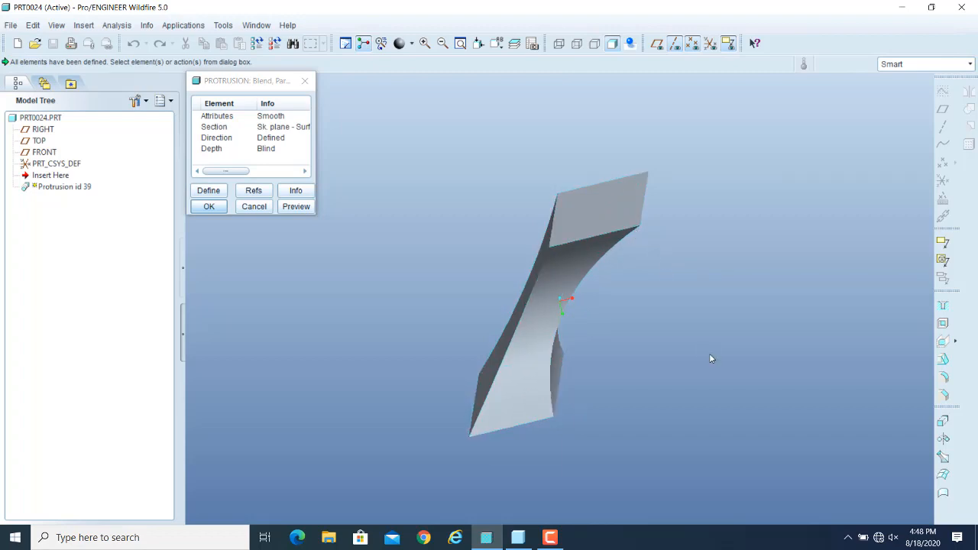
mouse_move(711, 359)
middle_mouse_down()
mouse_move(756, 375)
mouse_move(798, 356)
mouse_move(763, 390)
mouse_move(724, 380)
mouse_move(686, 345)
middle_mouse_up()
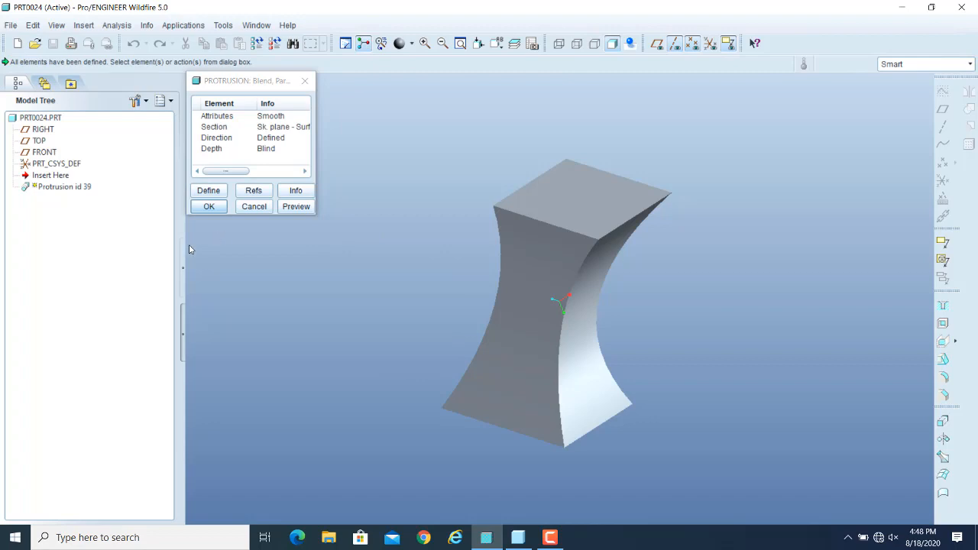
left_click(209, 207)
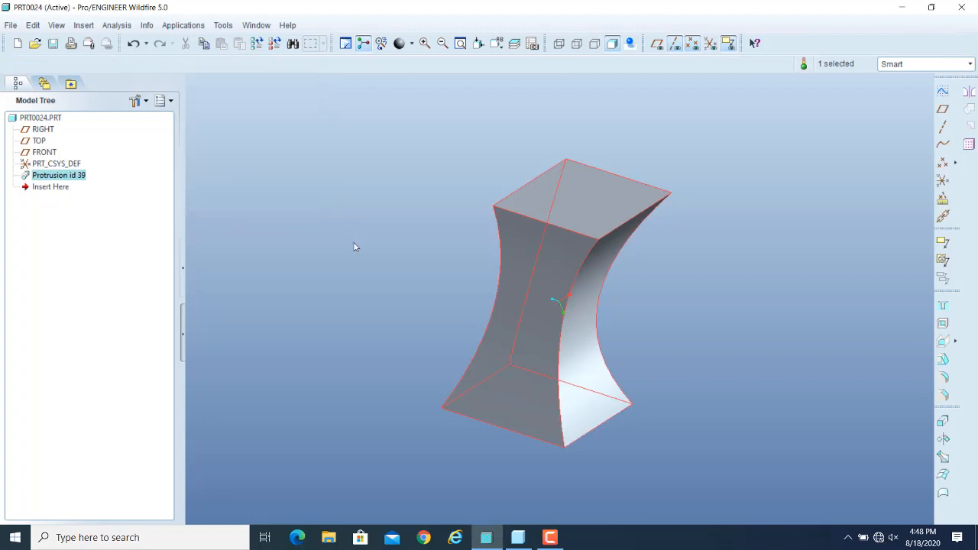
left_click(396, 247)
middle_click_drag(374, 253, 364, 250)
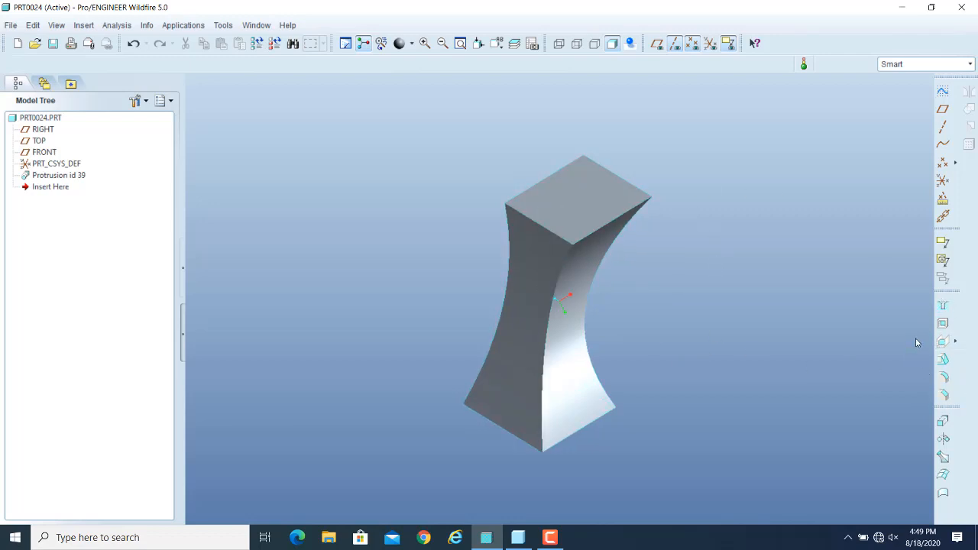
- Shell the blended protrusion with a thickness of 7.31, removing its top face, and inspect the hollow body
left_click(943, 324)
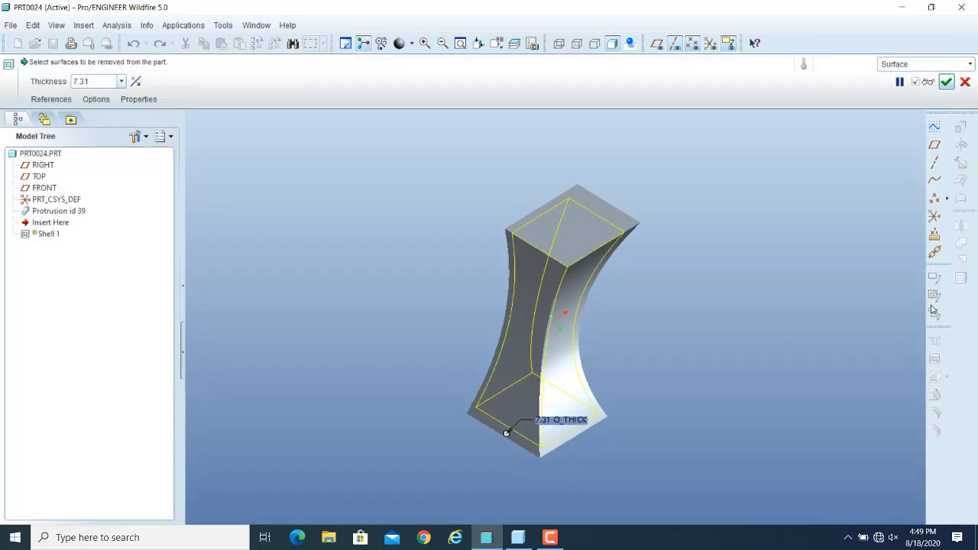
left_click(557, 232)
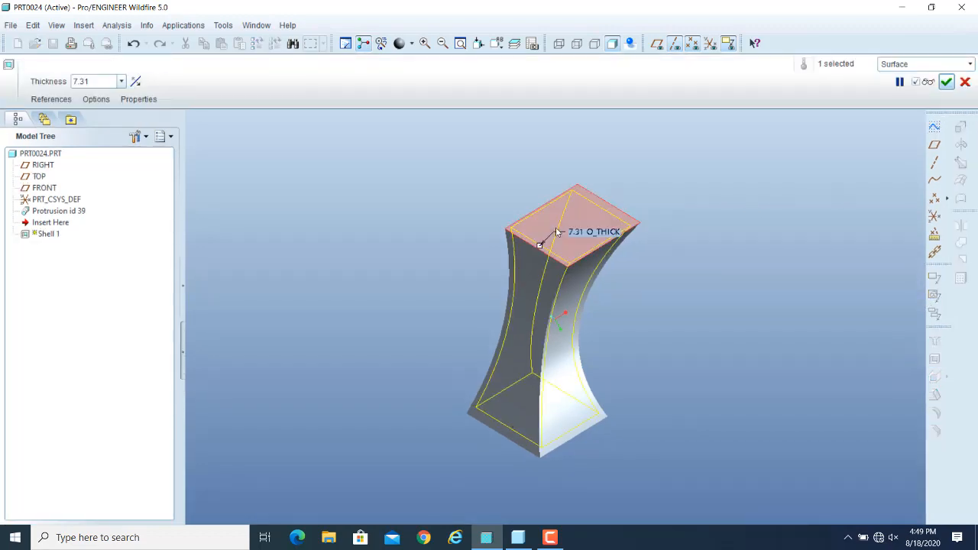
left_click(927, 81)
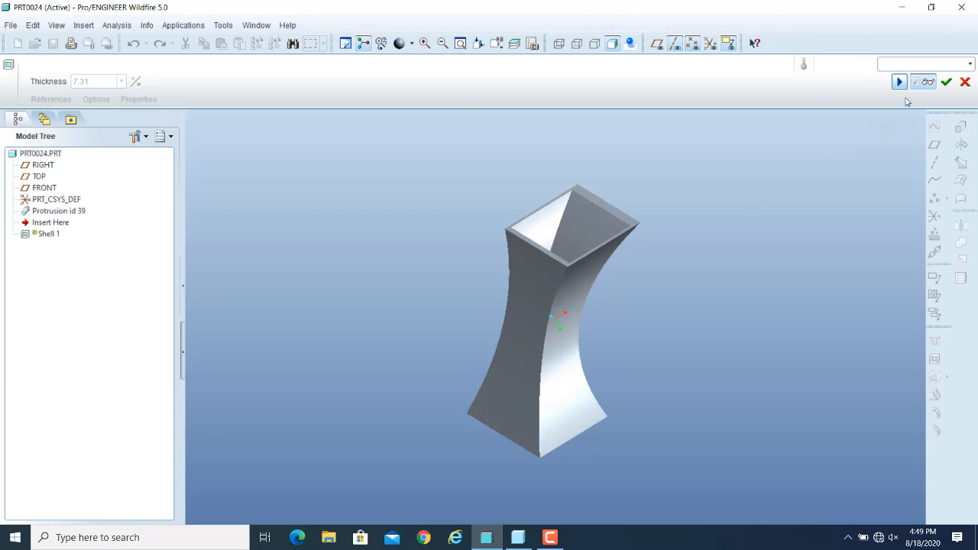
left_click(946, 82)
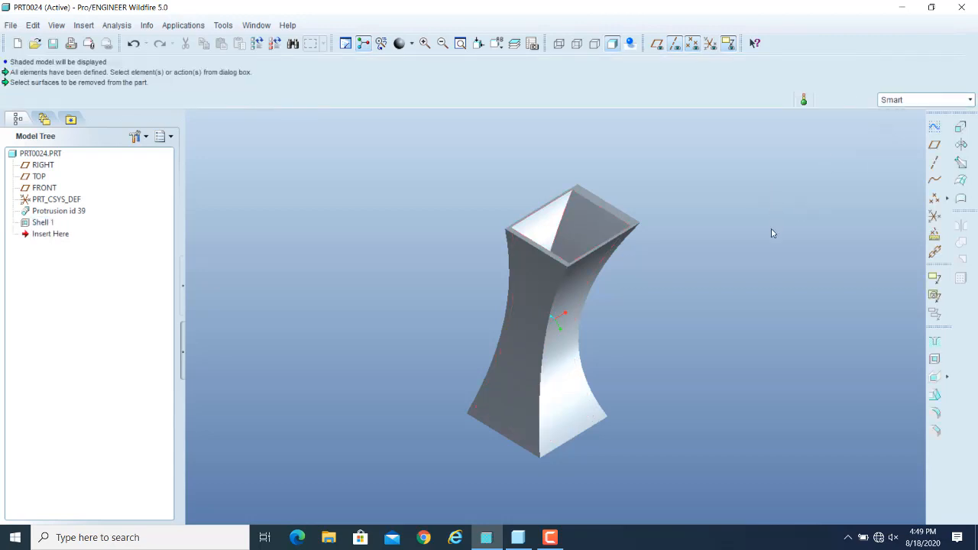
mouse_move(771, 234)
middle_mouse_down()
mouse_move(749, 277)
mouse_move(756, 286)
mouse_move(814, 247)
mouse_move(755, 242)
mouse_move(736, 267)
mouse_move(782, 274)
middle_mouse_up()
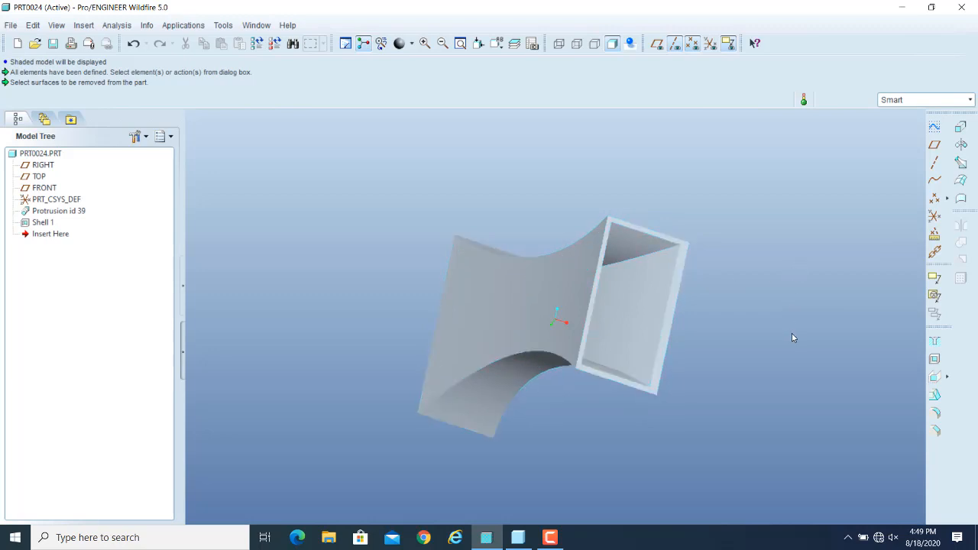
mouse_move(792, 338)
middle_mouse_down()
mouse_move(847, 270)
mouse_move(860, 348)
middle_mouse_up()
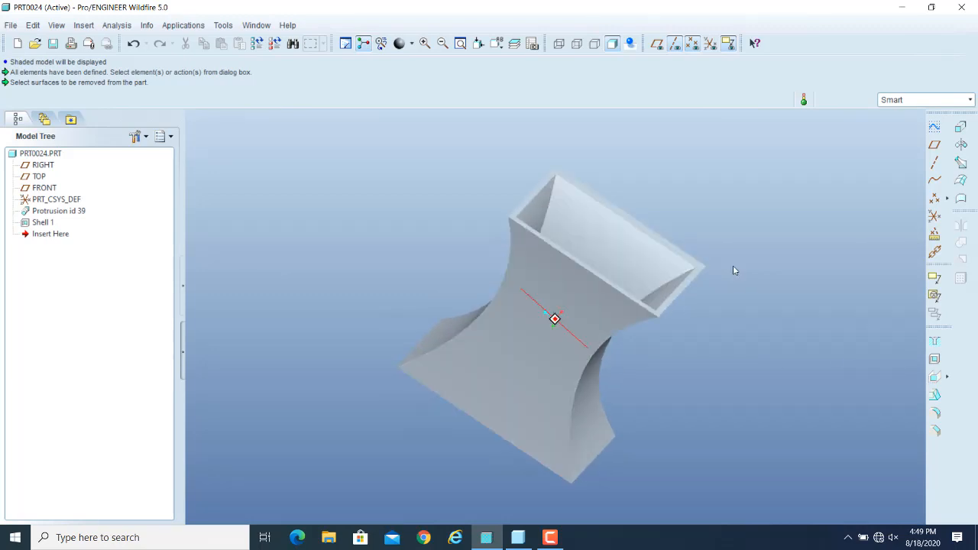
middle_click_drag(733, 265, 702, 264)
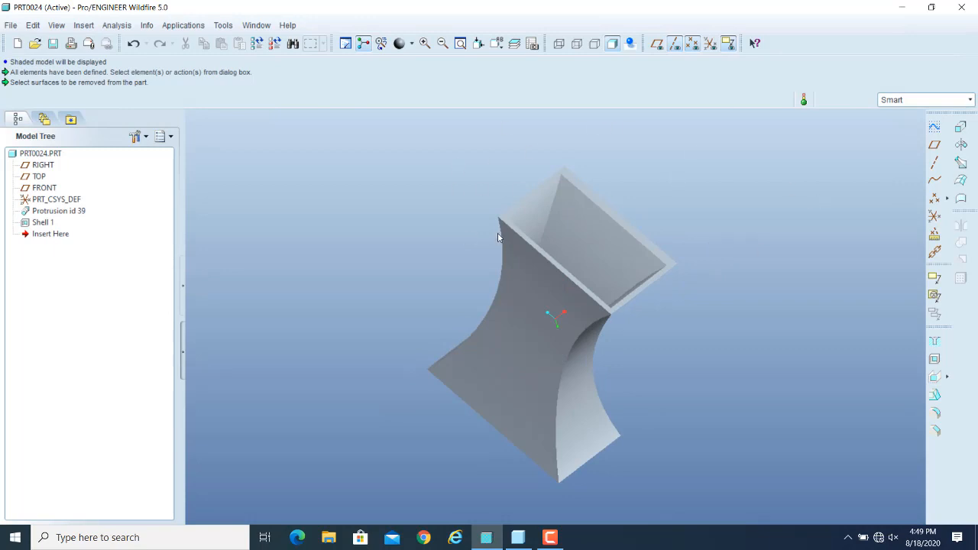
- Undo the shell and the blend protrusion
left_click(130, 48)
left_click(130, 49)
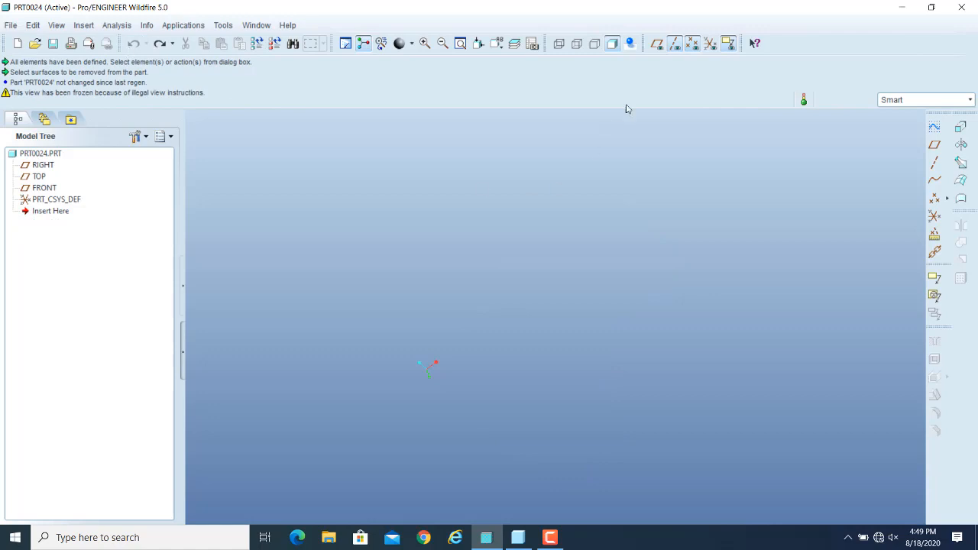
- Display the datum planes and set the view to the default orientation
left_click(658, 45)
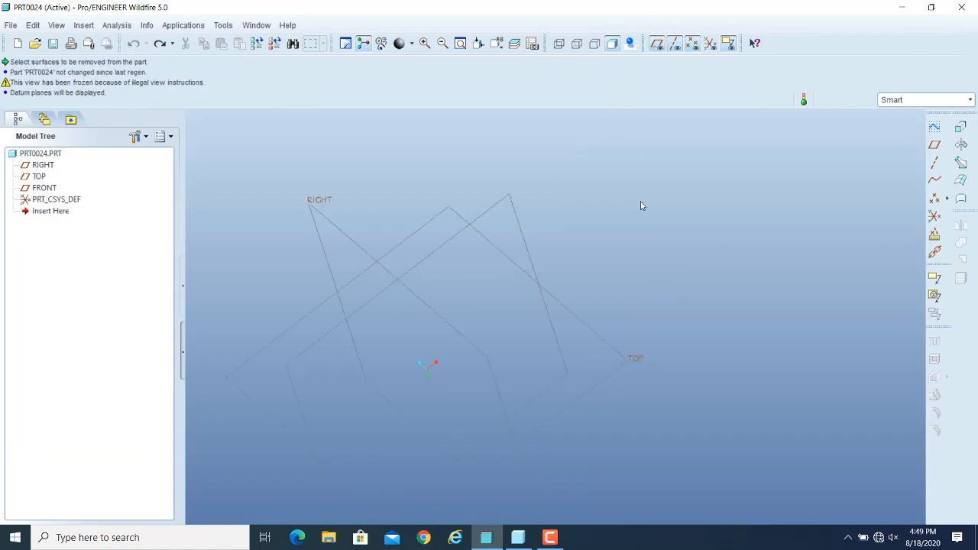
key("ctrl+d")
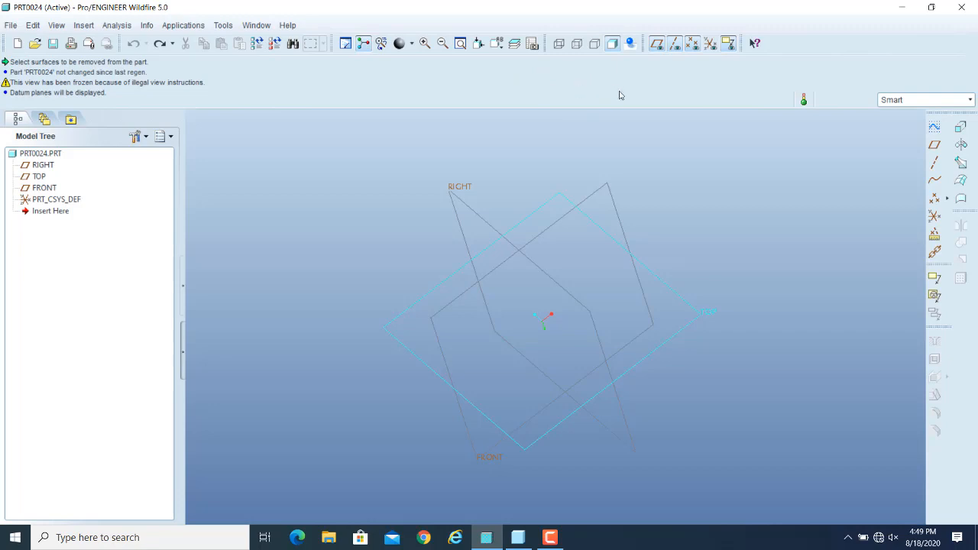
left_click(499, 47)
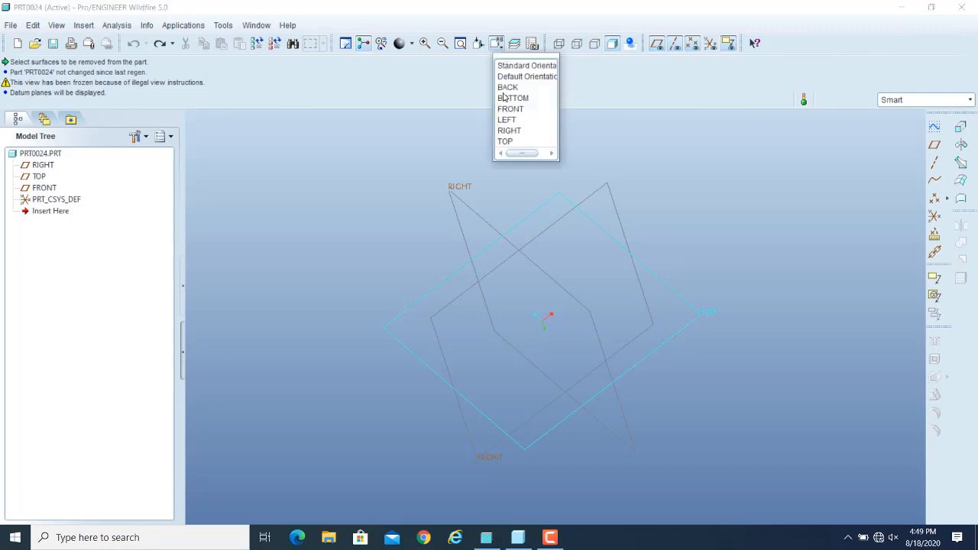
left_click(542, 73)
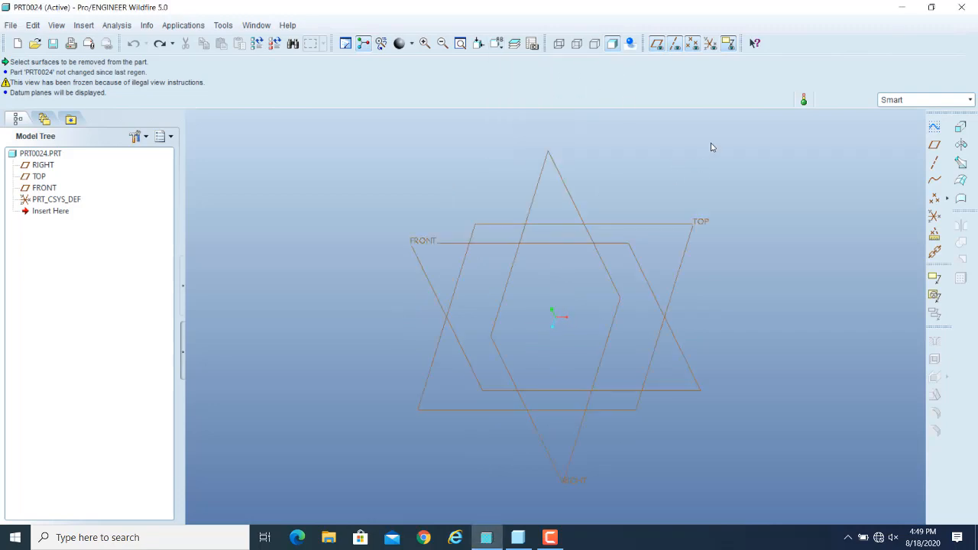
- Start a new blend protrusion with the Parallel, Regular Sec and Sketch Sec options
left_click(87, 27)
mouse_move(167, 192)
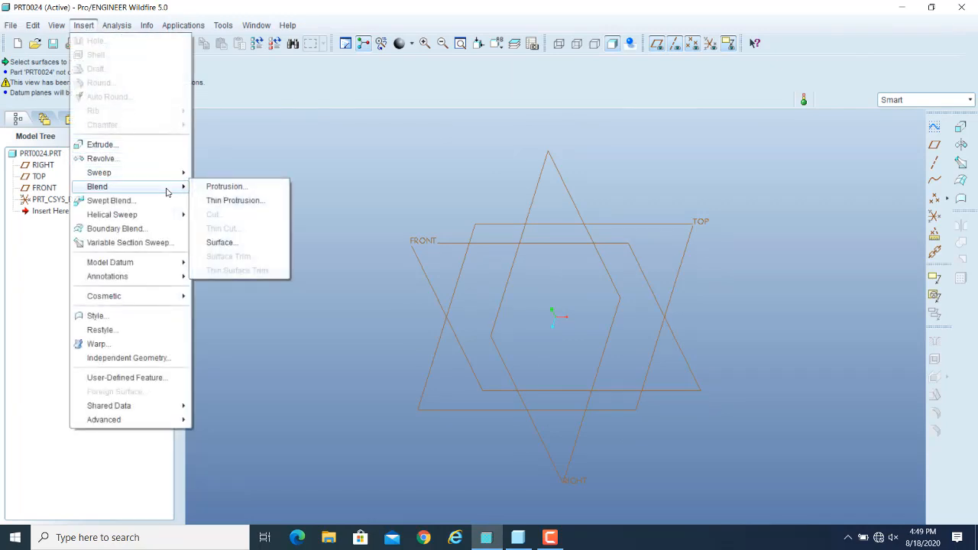
left_click(224, 186)
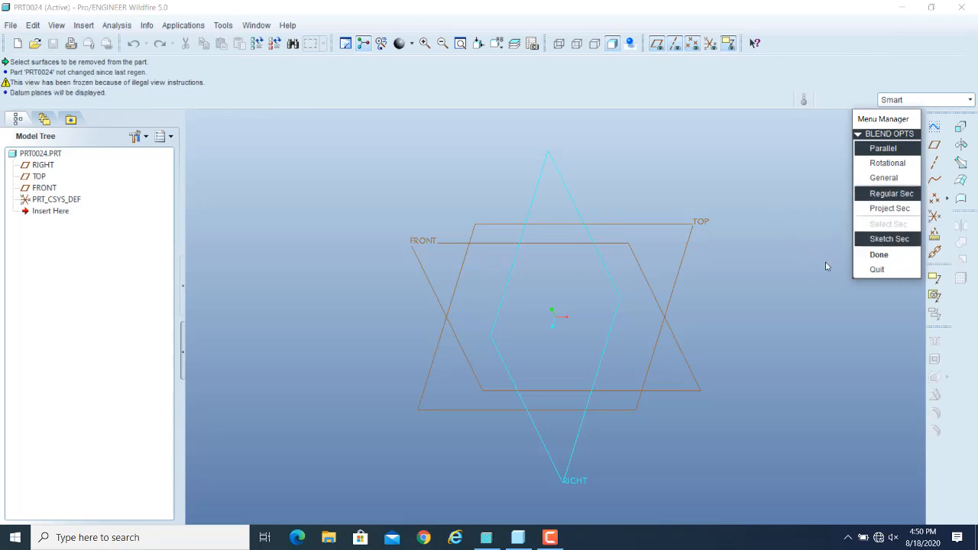
left_click(872, 255)
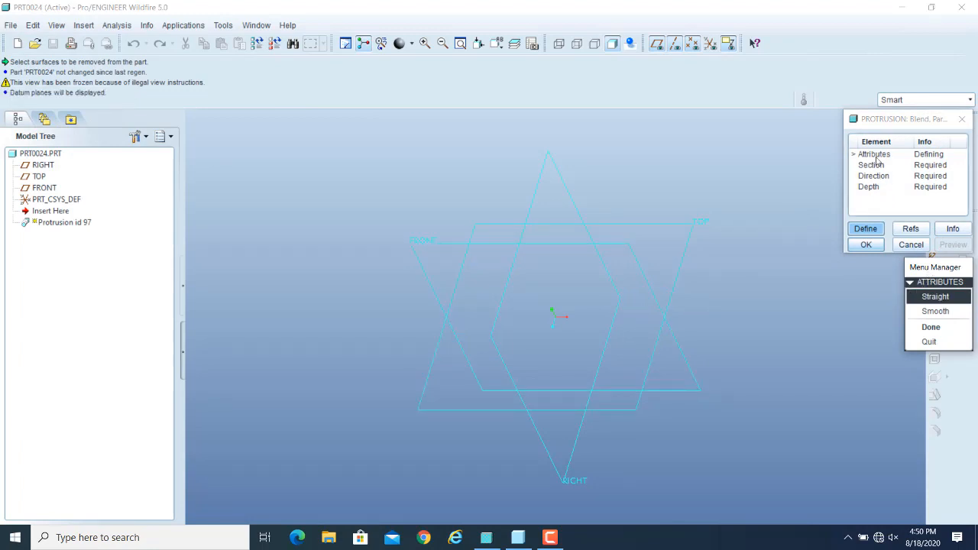
left_click_drag(890, 124, 243, 132)
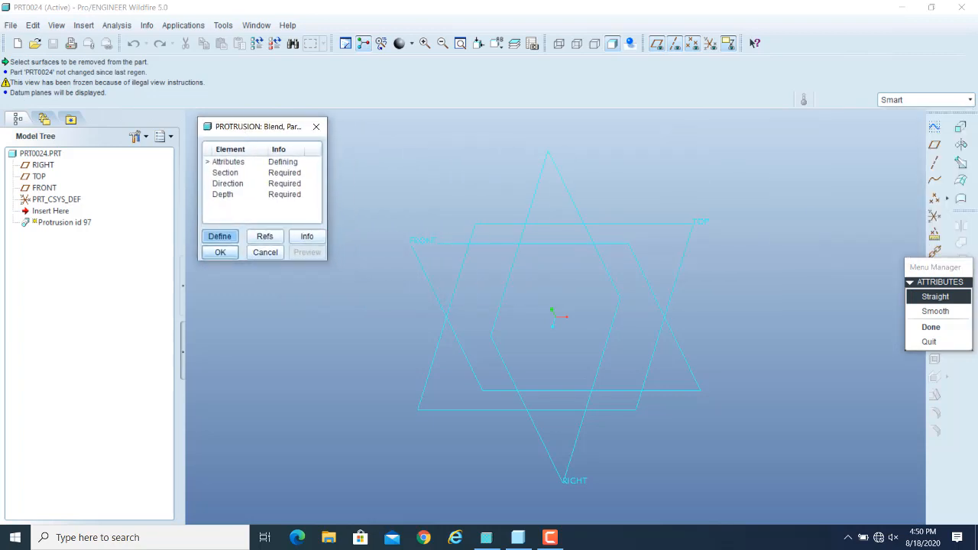
- Accept the Straight attribute and set TOP as the sketching plane, with flipped feature direction and default orientation
left_click_drag(965, 272, 401, 140)
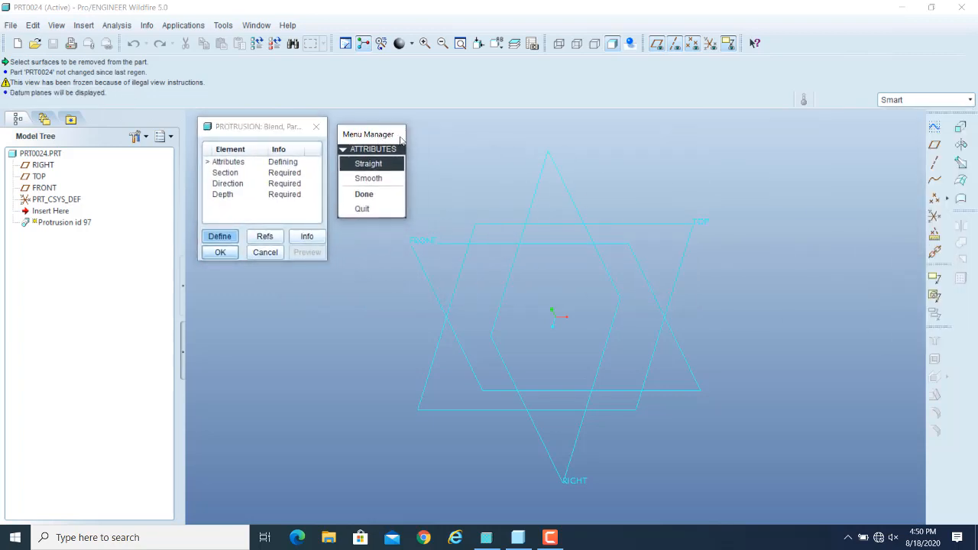
left_click(382, 197)
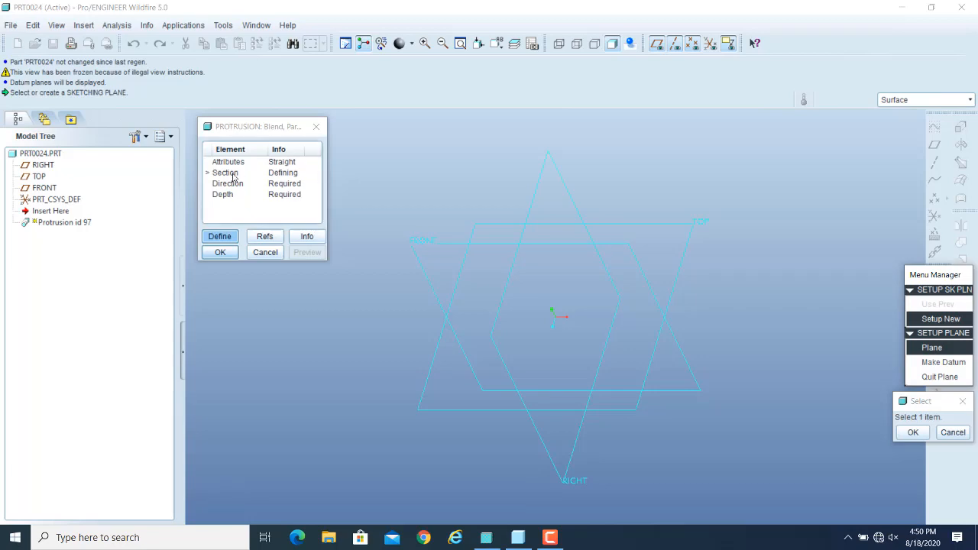
left_click_drag(934, 276, 841, 134)
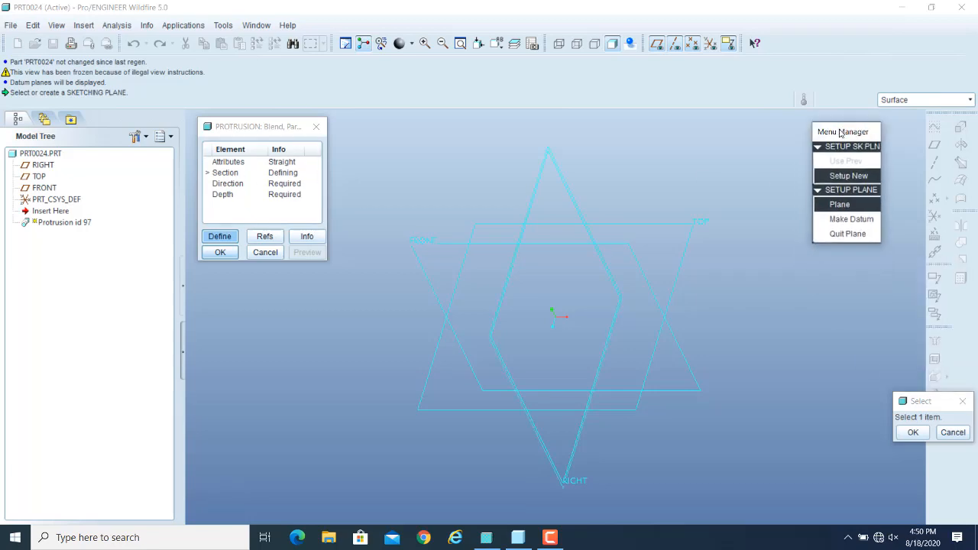
left_click_drag(941, 405, 863, 289)
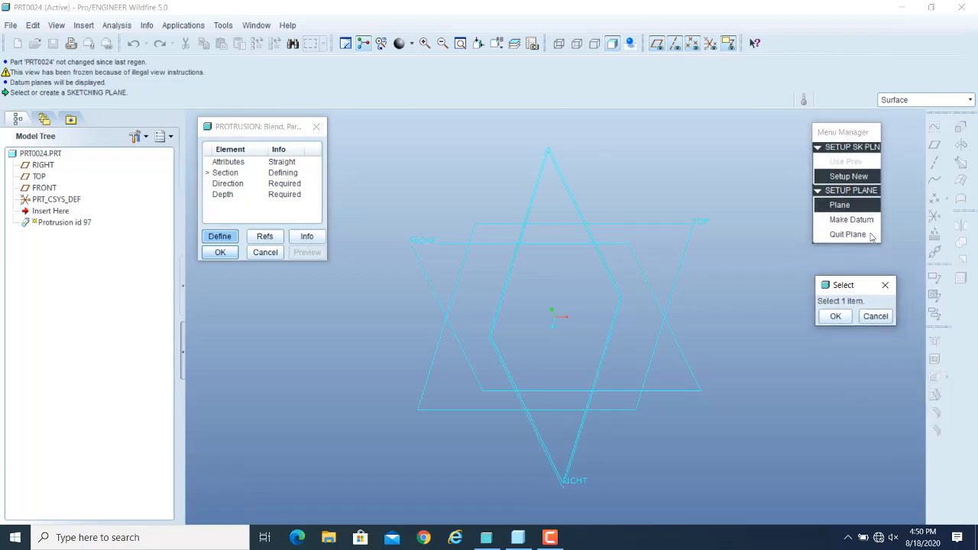
left_click(845, 213)
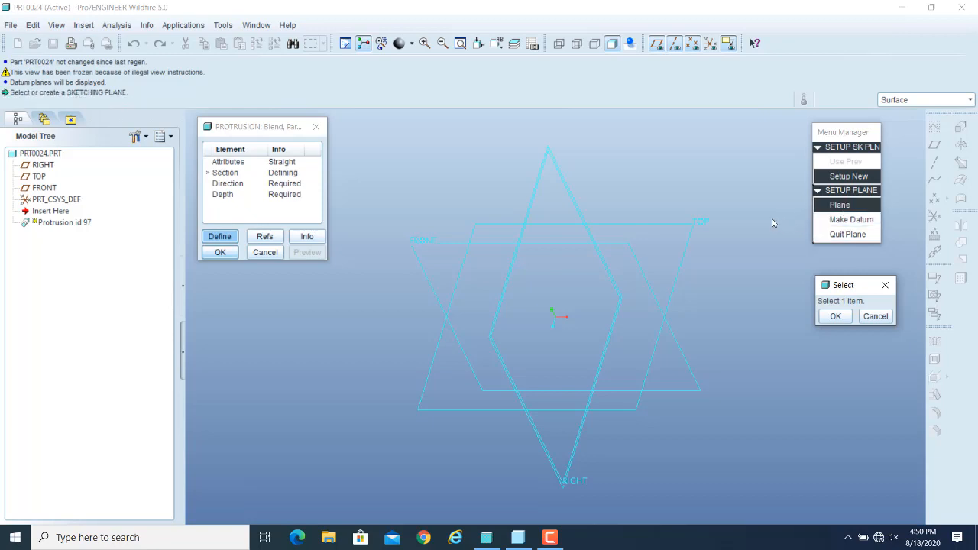
left_click(705, 222)
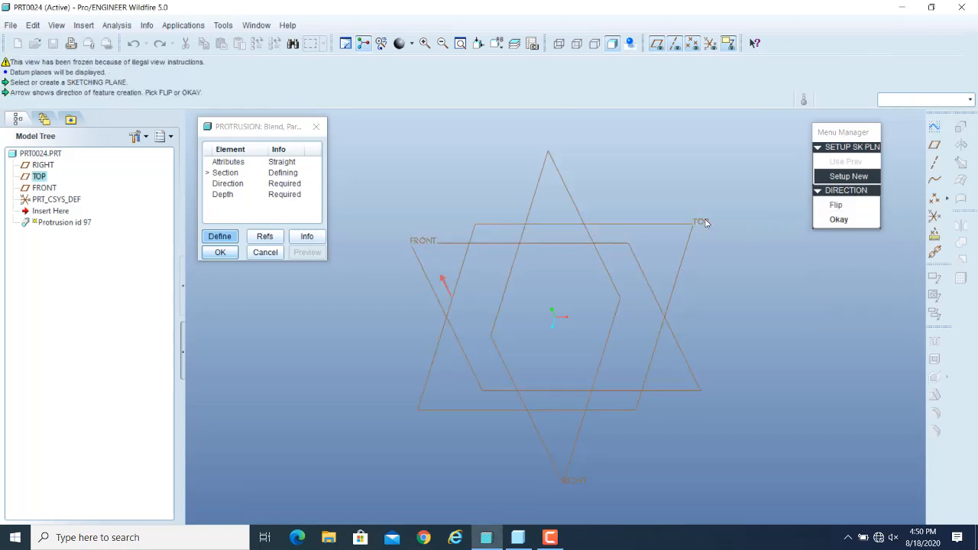
left_click(836, 205)
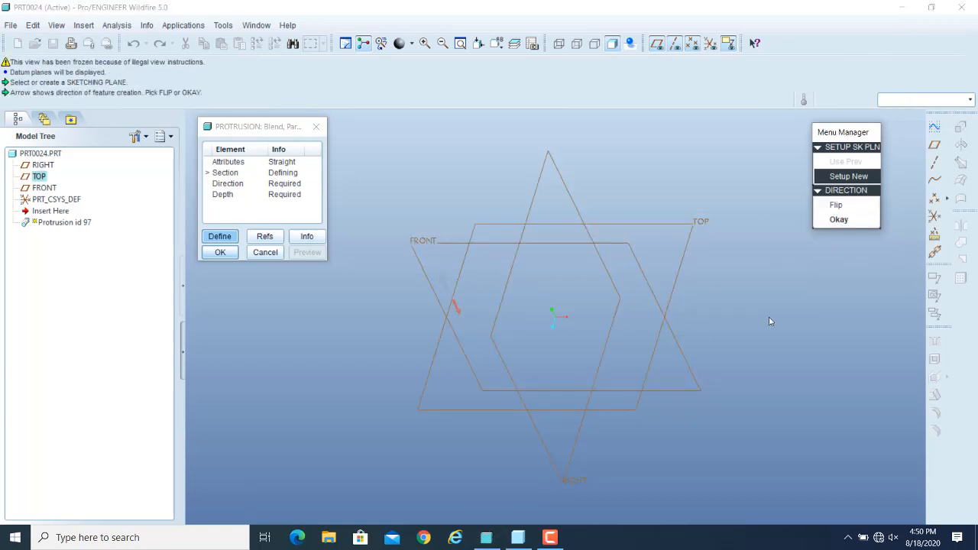
left_click(839, 220)
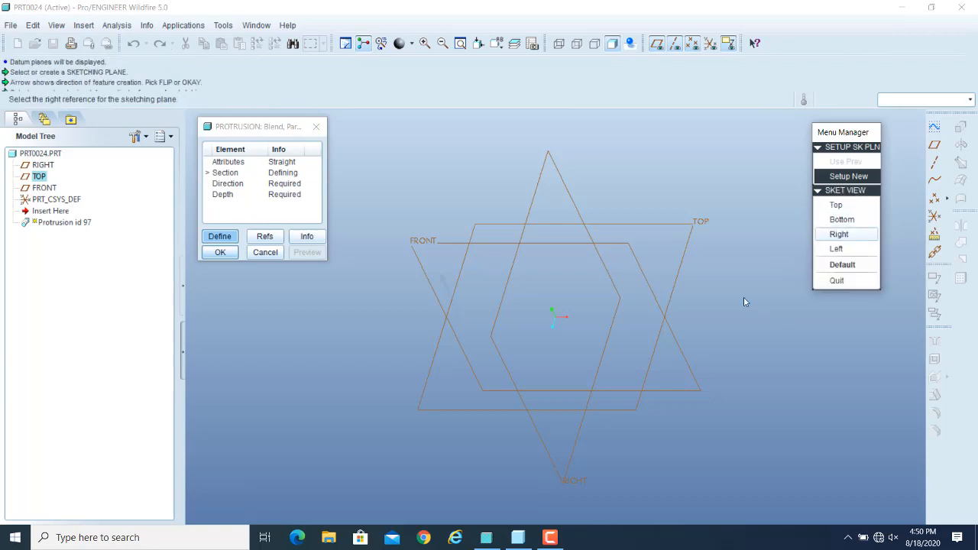
left_click(837, 268)
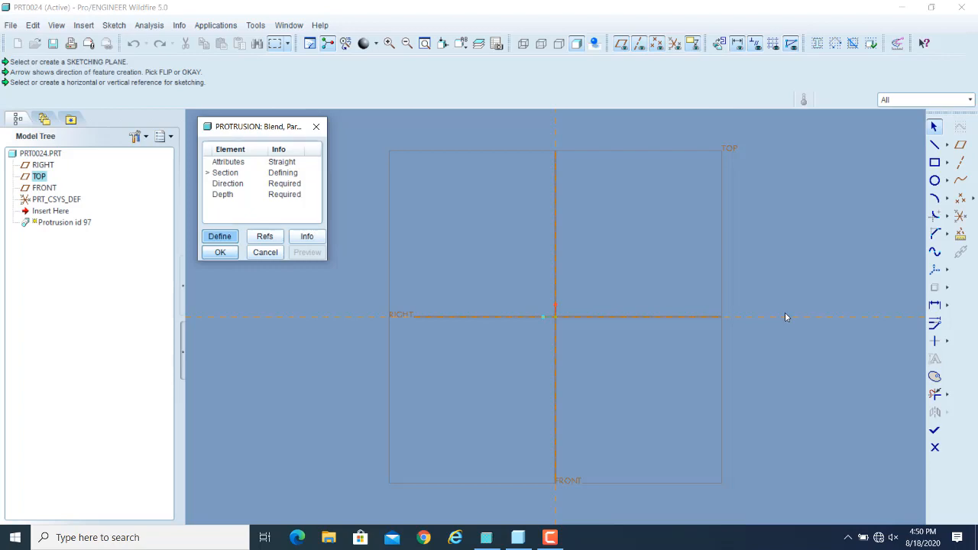
- Sketch the first section as a circle centred on the origin and set its diameter to 100
left_click(934, 181)
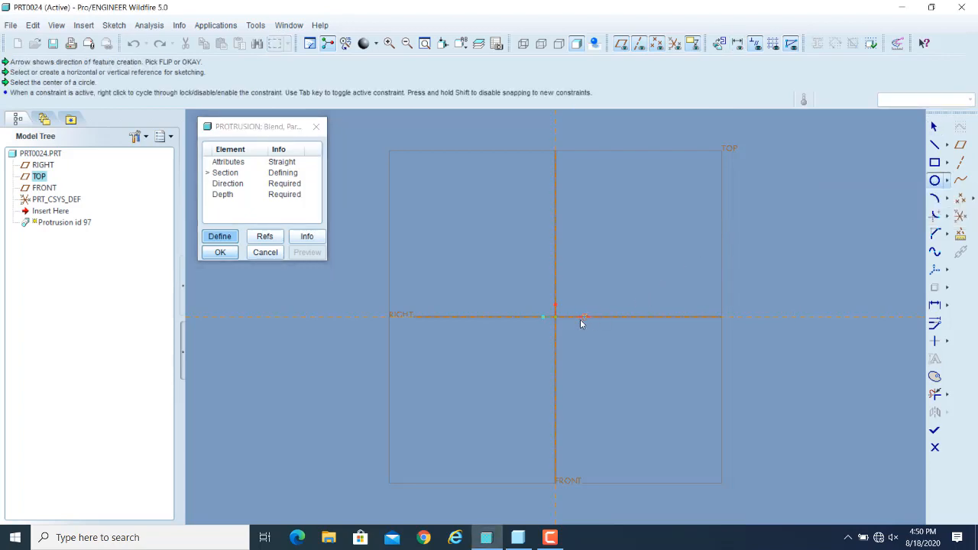
left_click(556, 317)
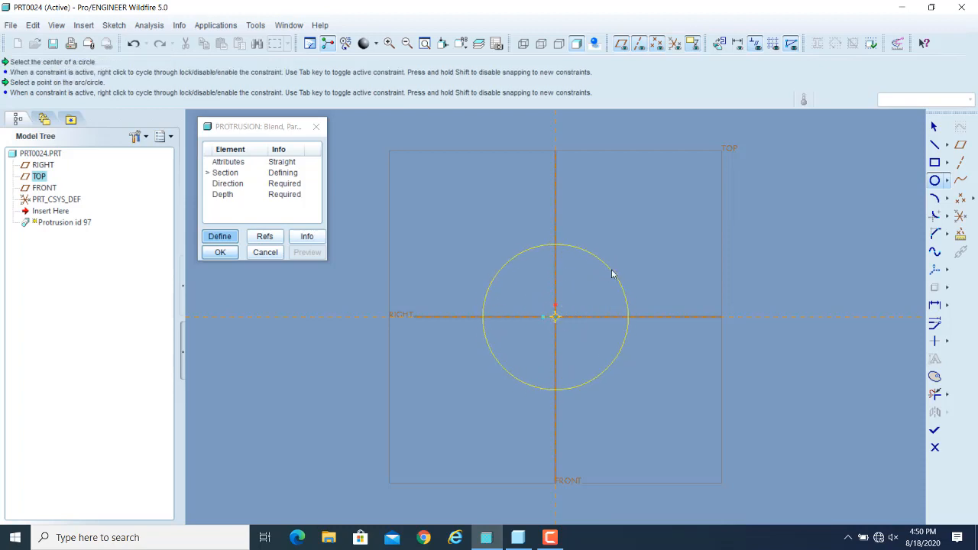
left_click(609, 276)
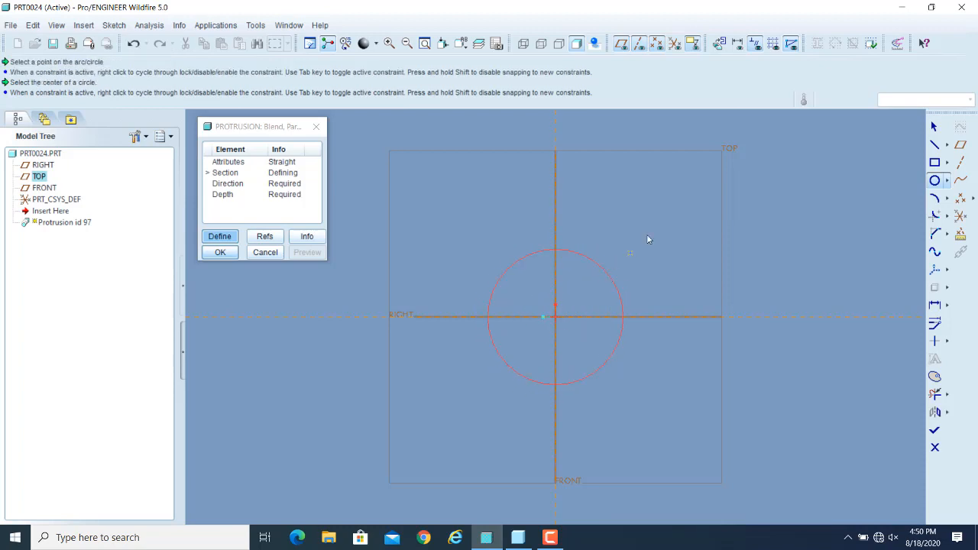
left_click(934, 127)
double_click(470, 250)
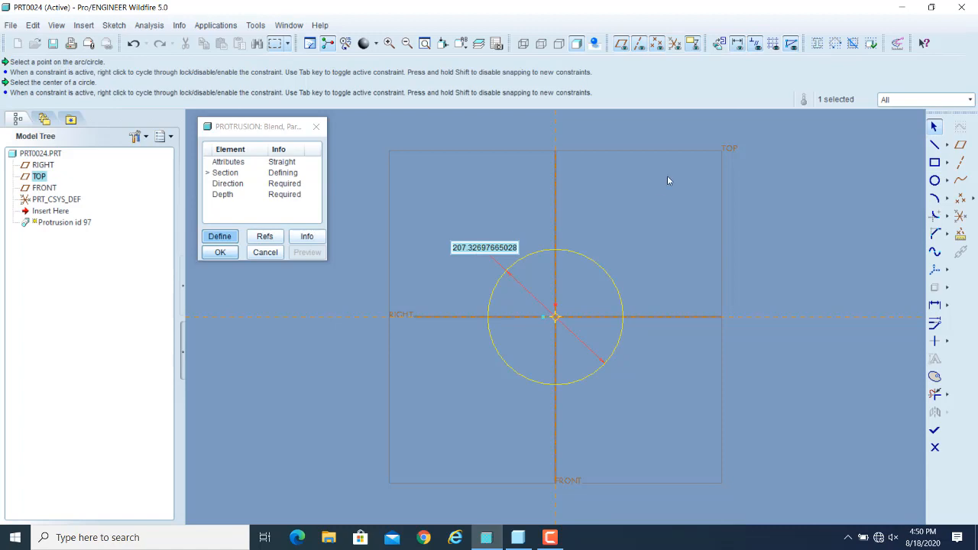
type("100")
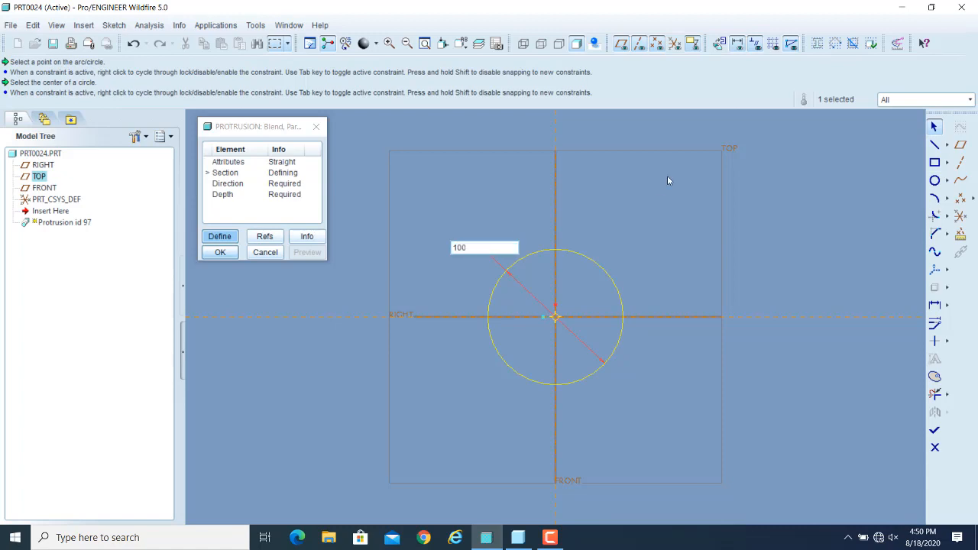
key("Return")
scroll(603, 229, "down", 4)
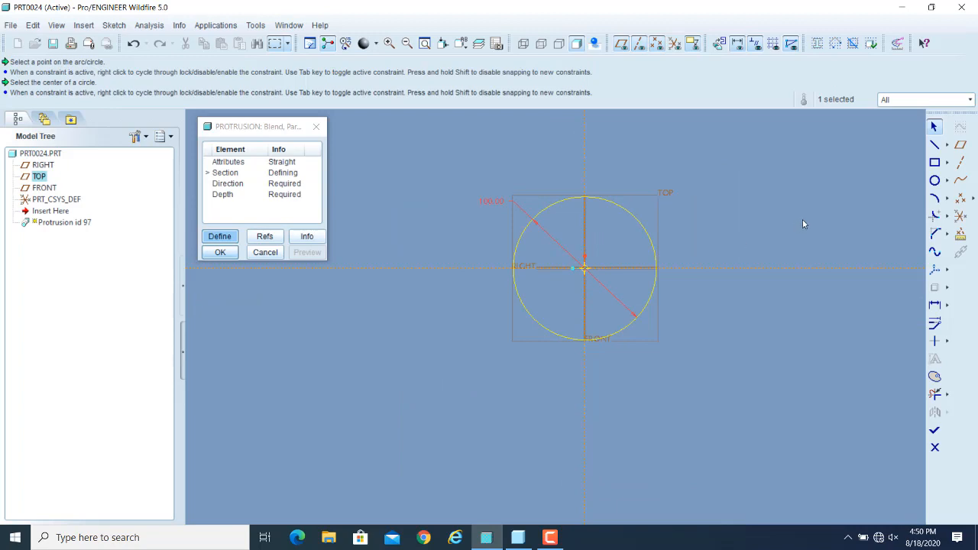
- Toggle to the second section and sketch a circle about 50 in diameter centred on the origin
right_click(706, 147)
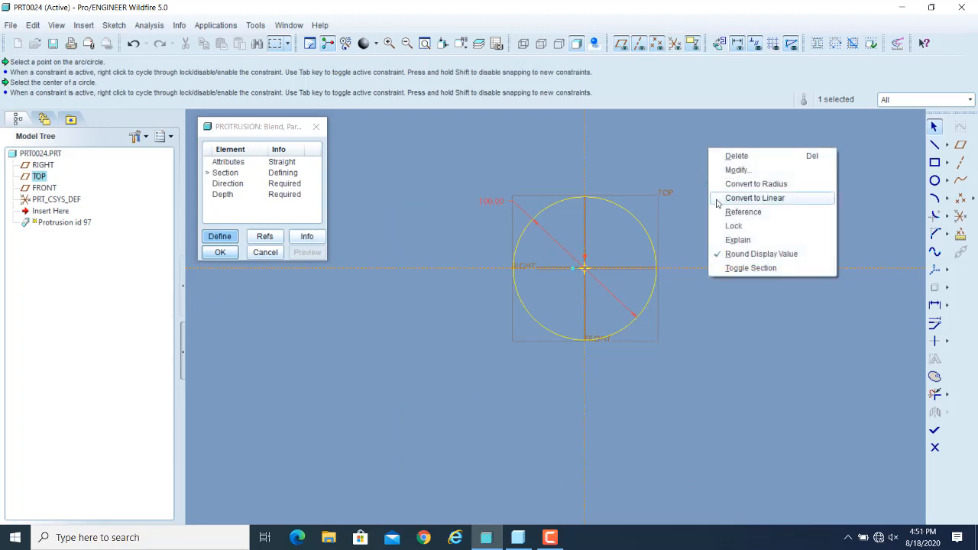
left_click(702, 249)
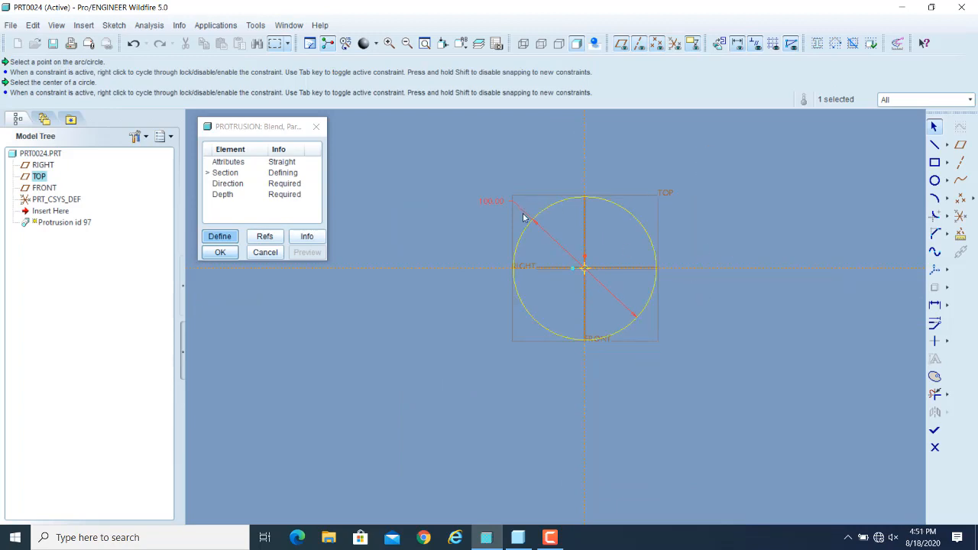
left_click(448, 214)
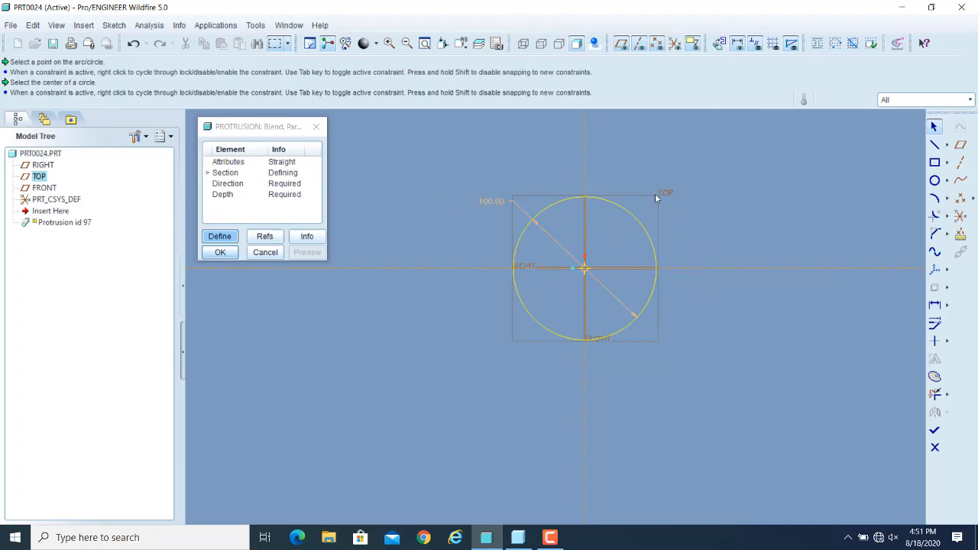
right_click(688, 157)
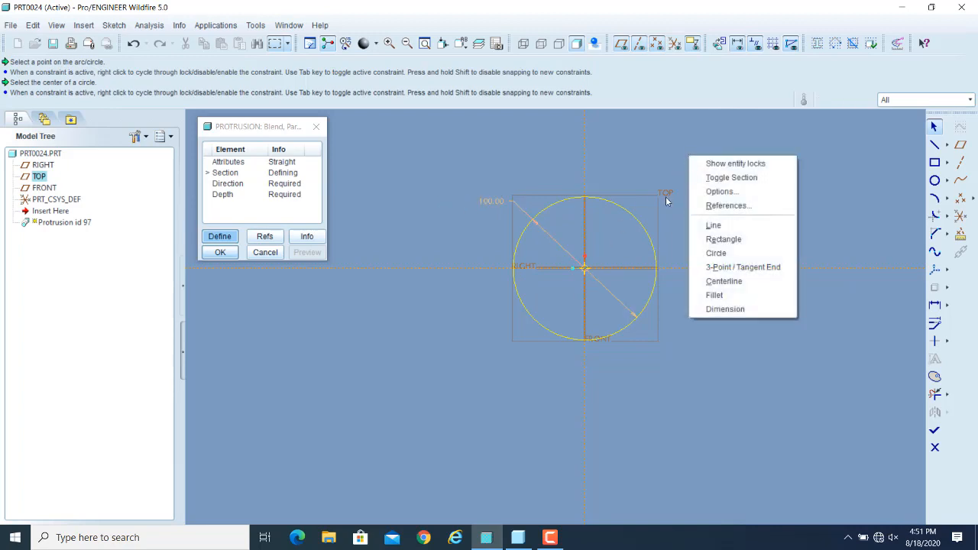
left_click(724, 177)
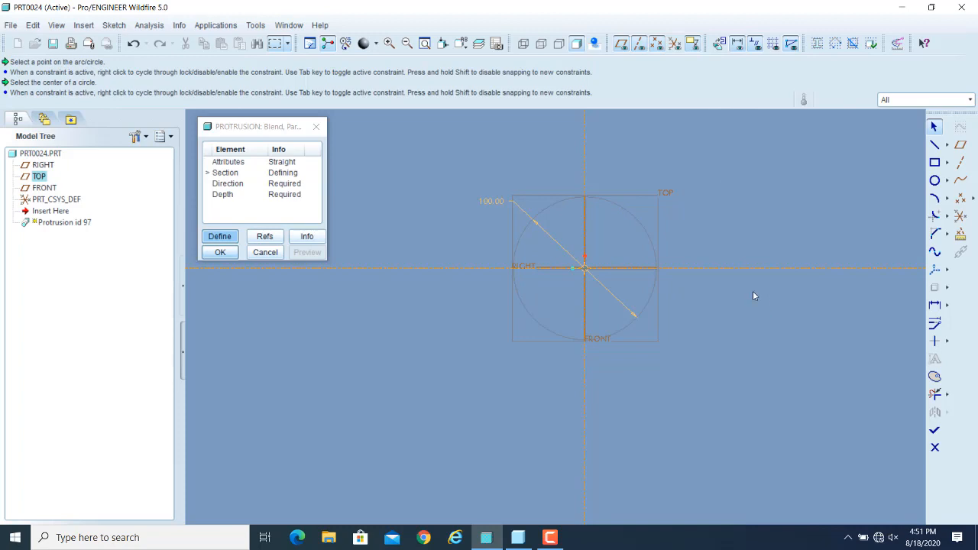
left_click(935, 181)
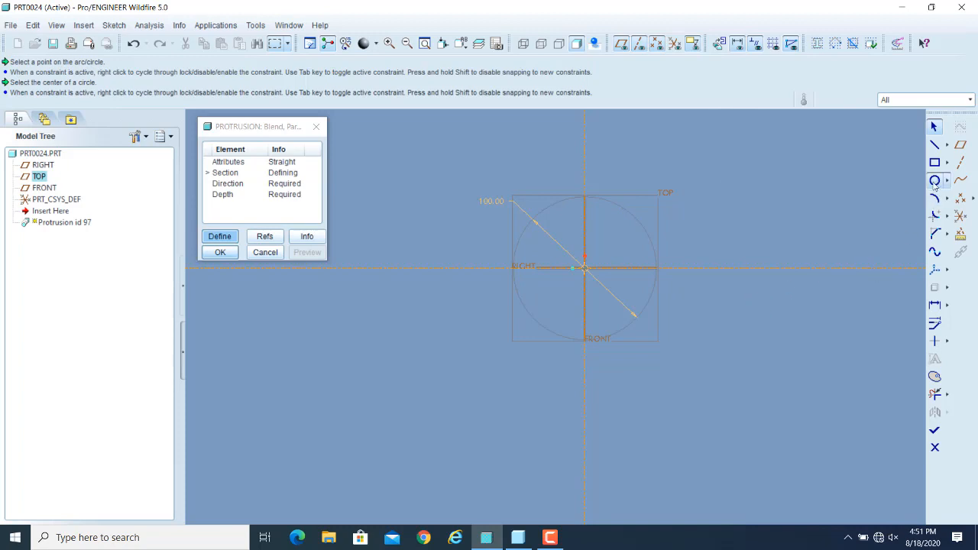
left_click(587, 272)
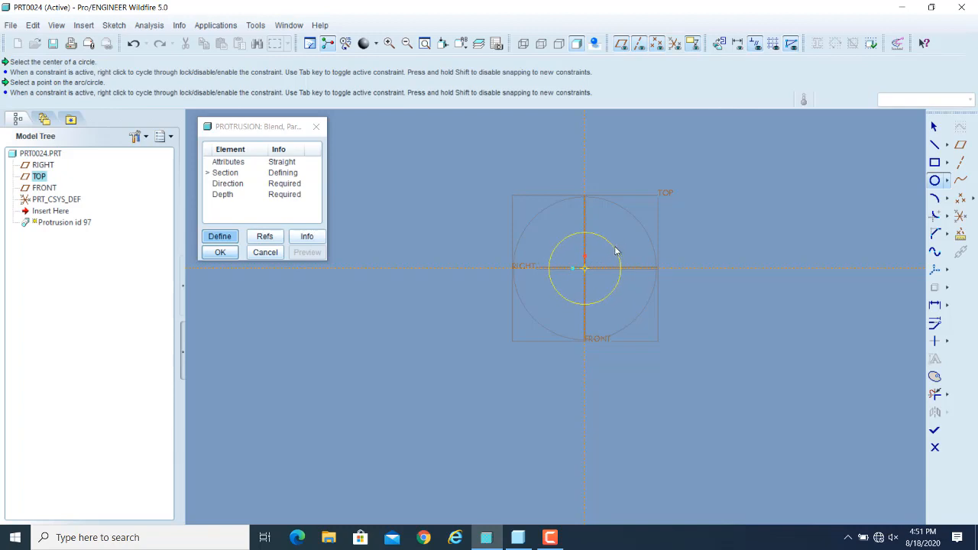
left_click(616, 251)
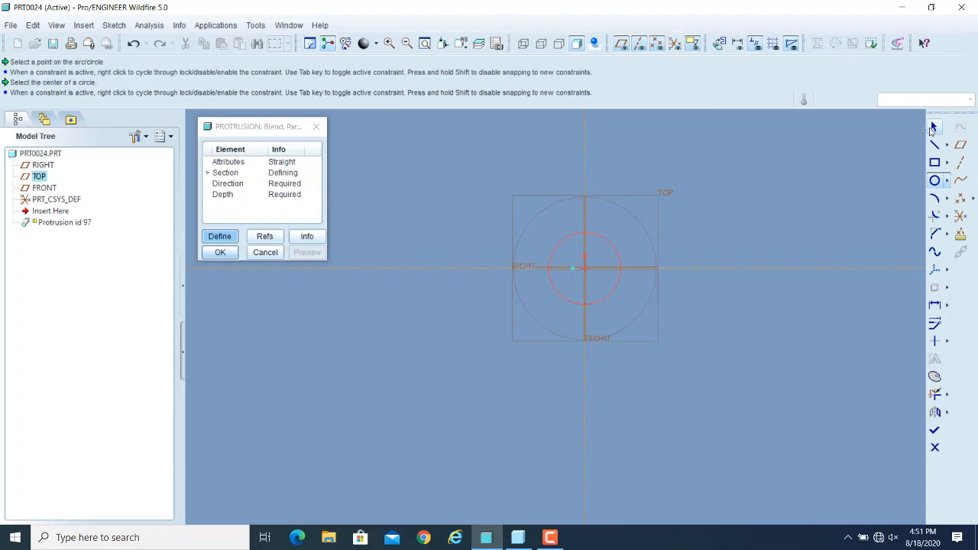
left_click(934, 126)
left_click(745, 214)
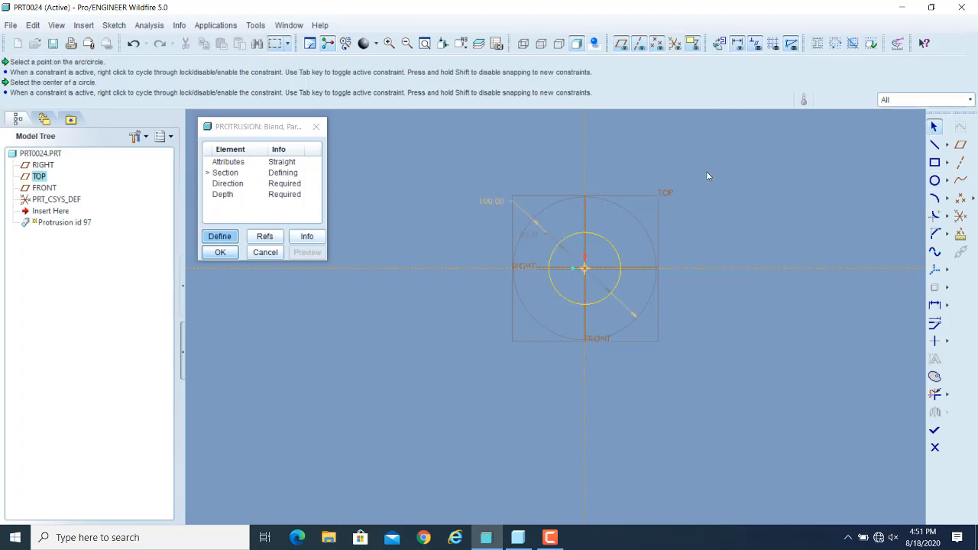
- Toggle to the third section and sketch a circle about 136 in diameter centred on the origin
right_click(707, 175)
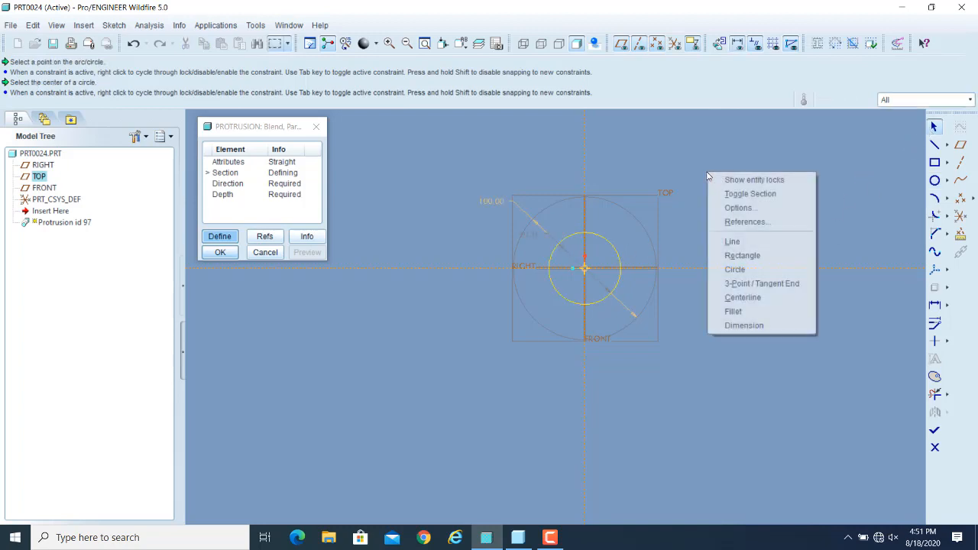
left_click(750, 194)
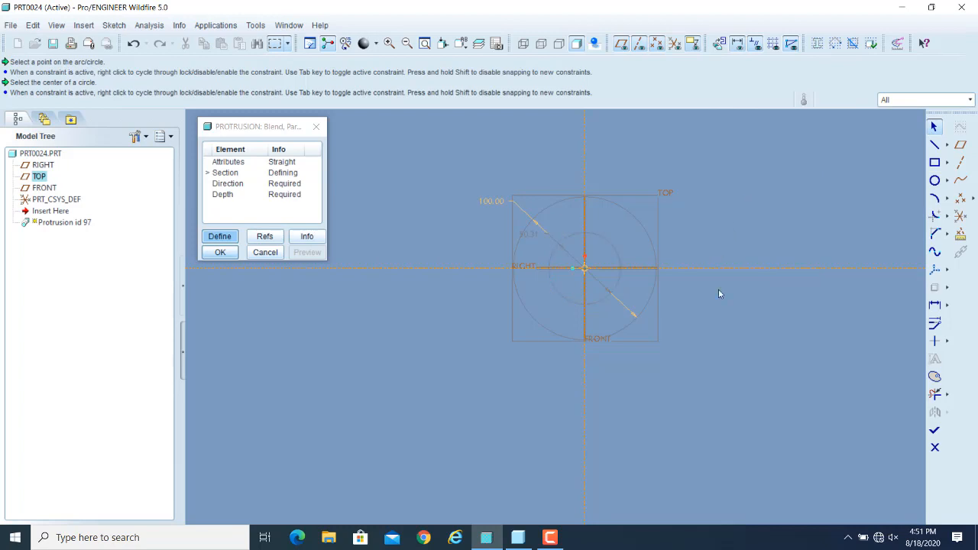
left_click(935, 180)
left_click(587, 270)
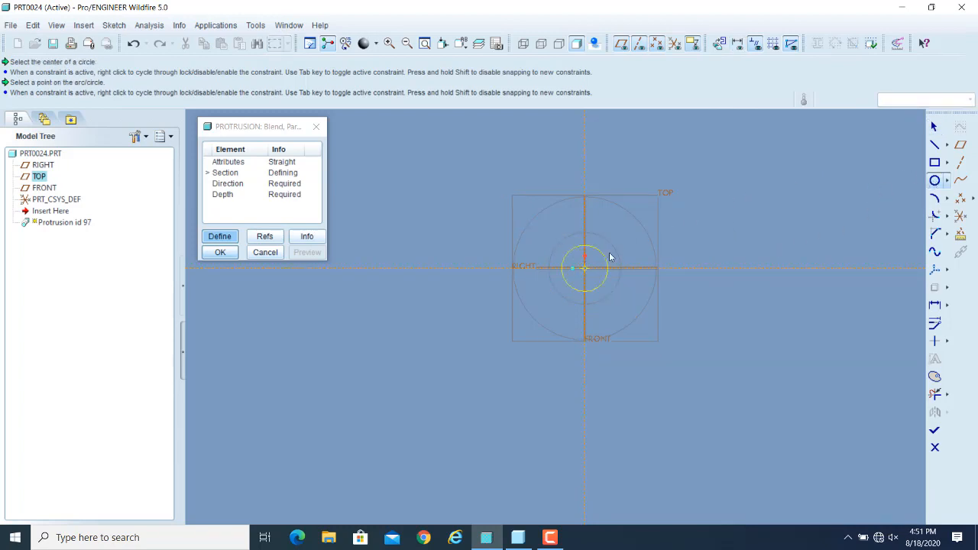
left_click(665, 211)
left_click(934, 128)
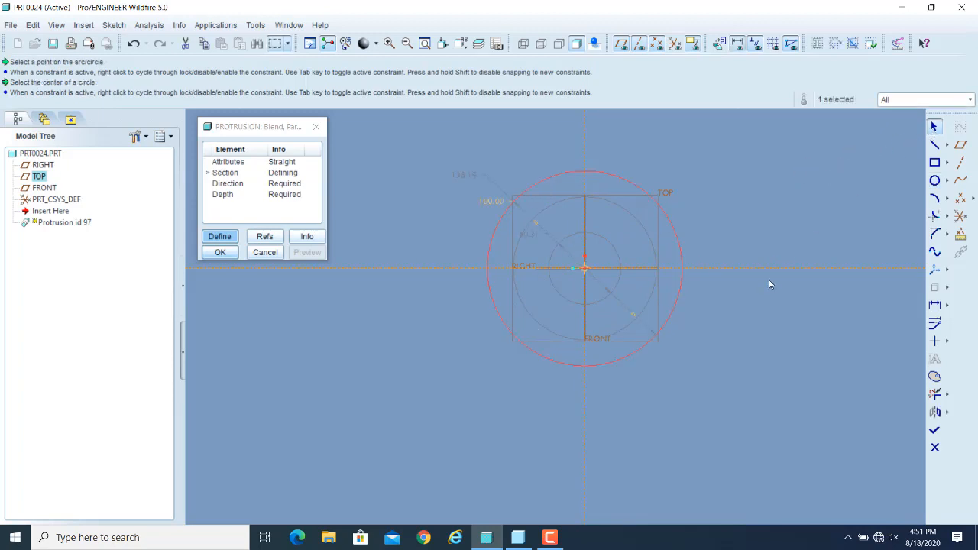
left_click(824, 192)
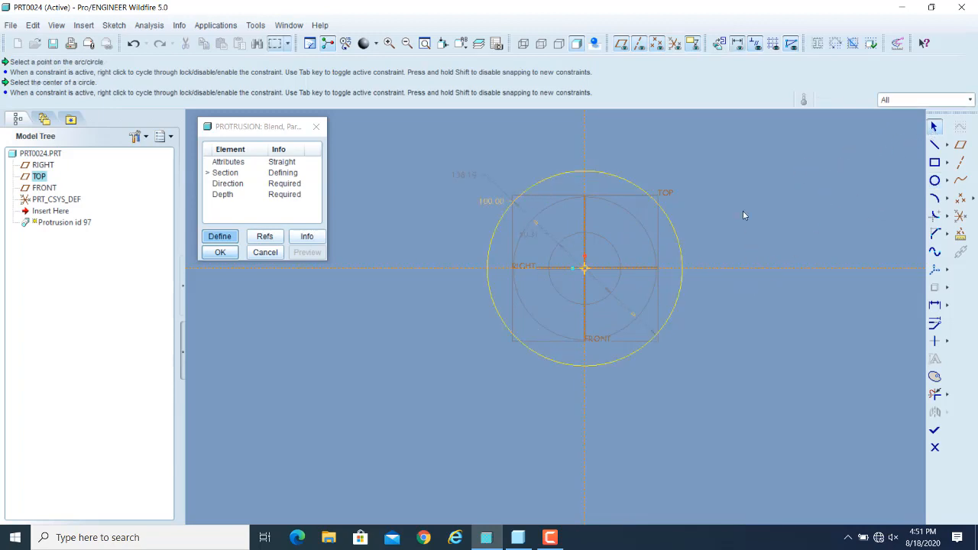
- Toggle to the fourth section and sketch a circle about 75 in diameter centred on the origin
right_click(743, 211)
left_click(780, 231)
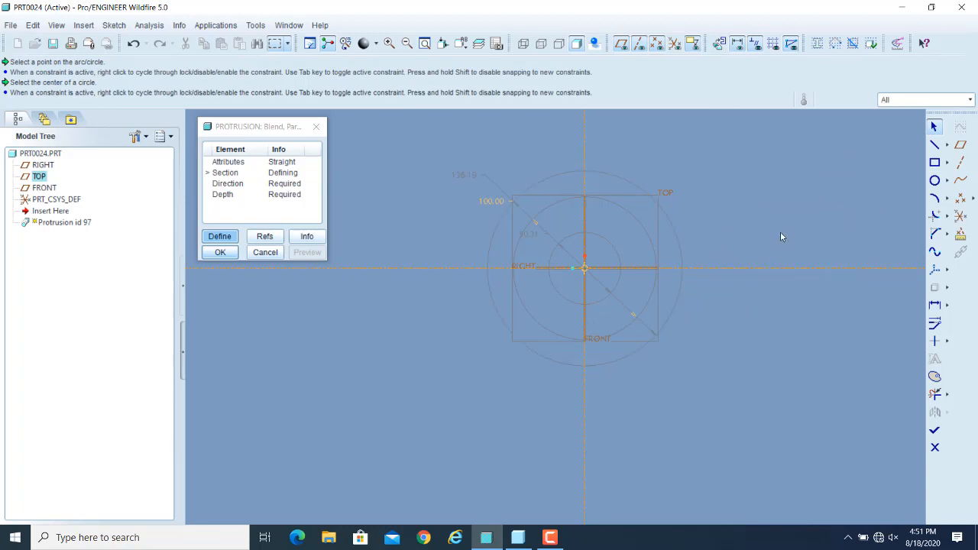
left_click(934, 180)
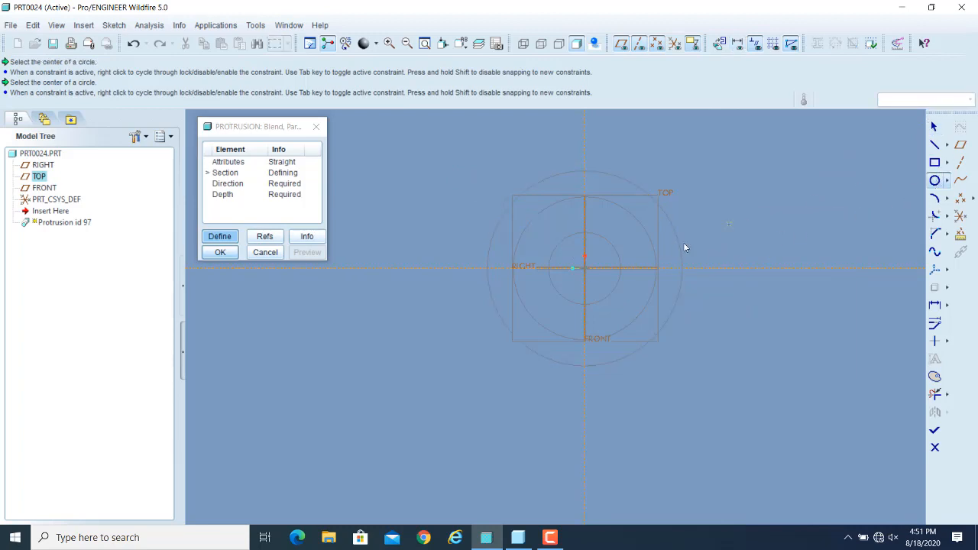
left_click(585, 267)
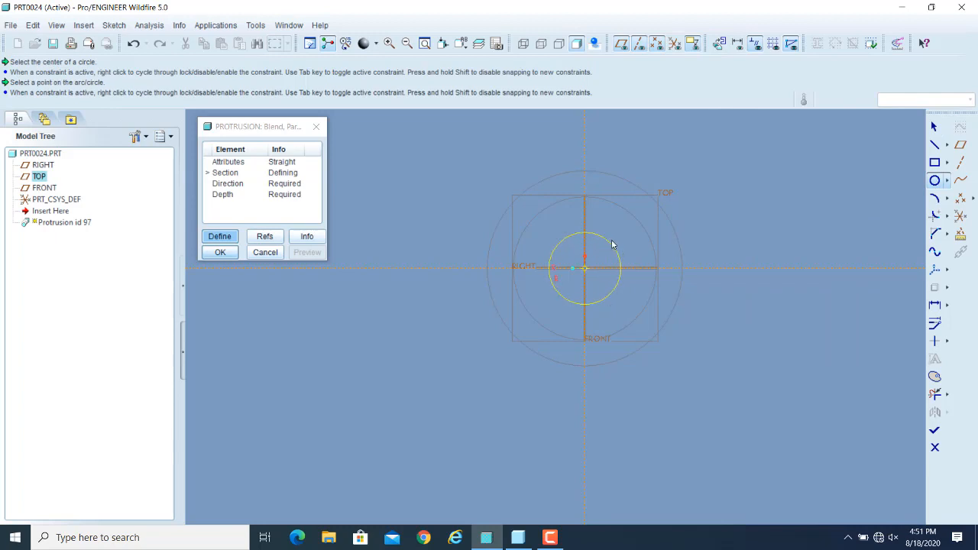
left_click(620, 228)
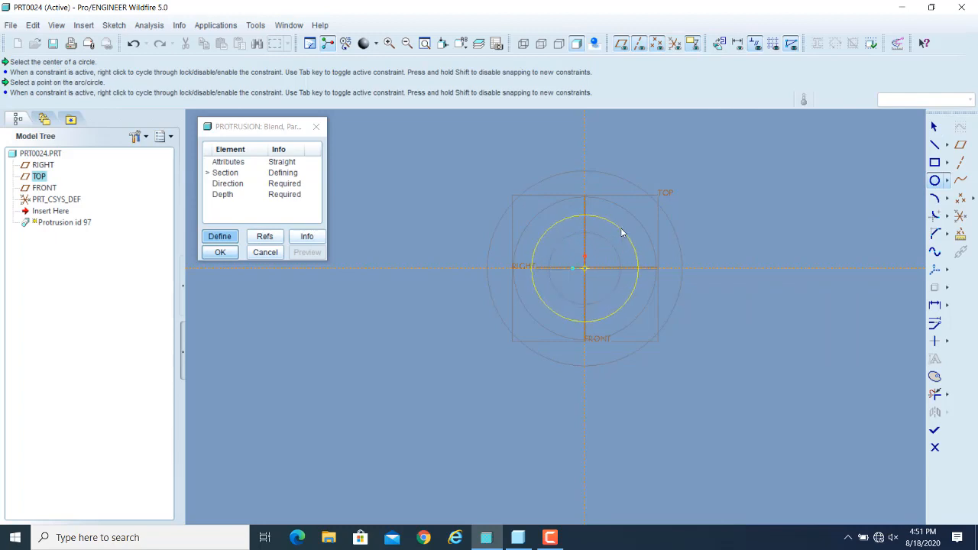
left_click(933, 127)
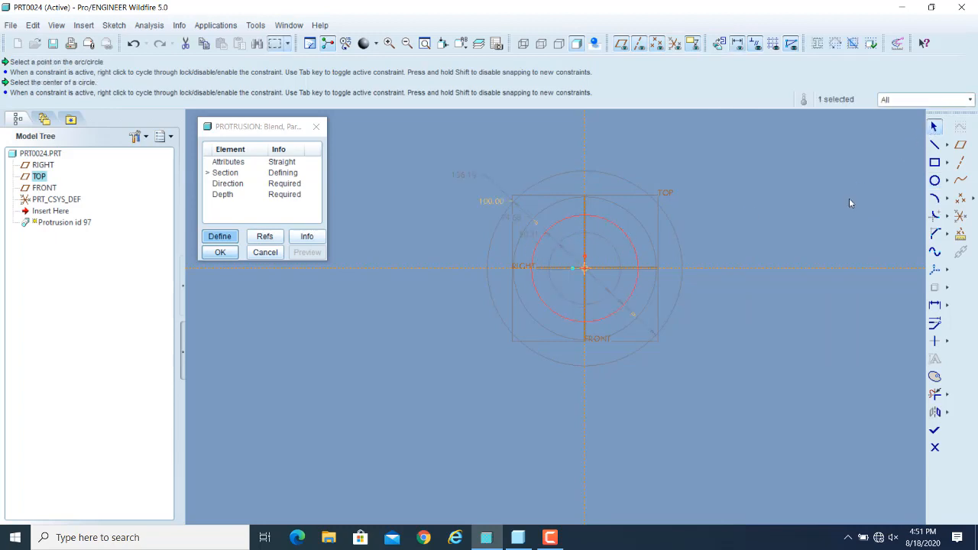
left_click(738, 259)
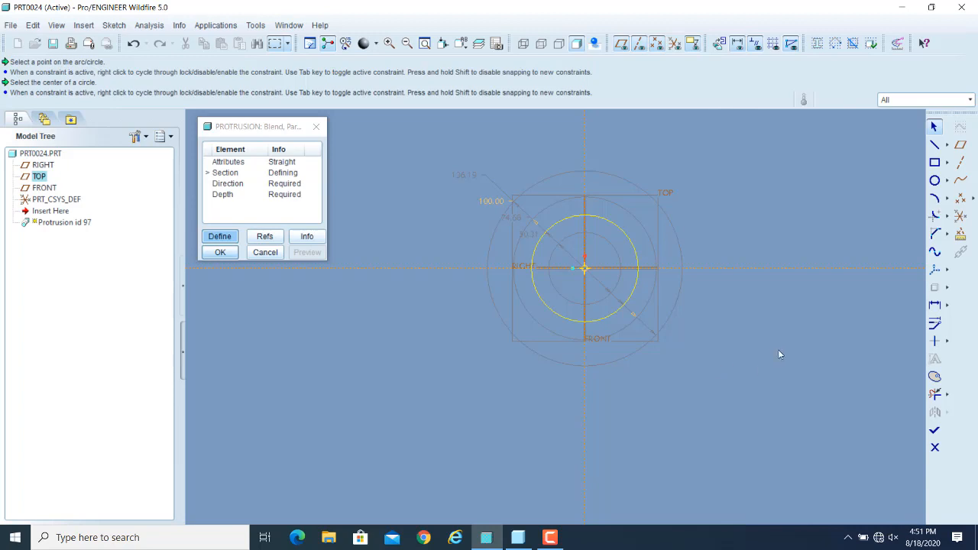
- Finish the section sketch, set depths of 130, 100 and 100 for sections 2, 3 and 4, and preview the straight blend
left_click(935, 432)
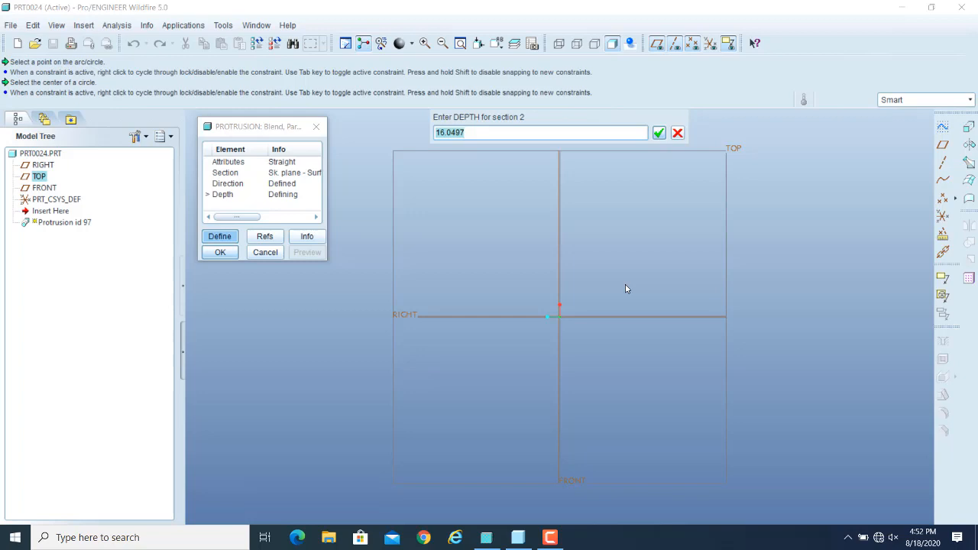
type("130")
key("Return")
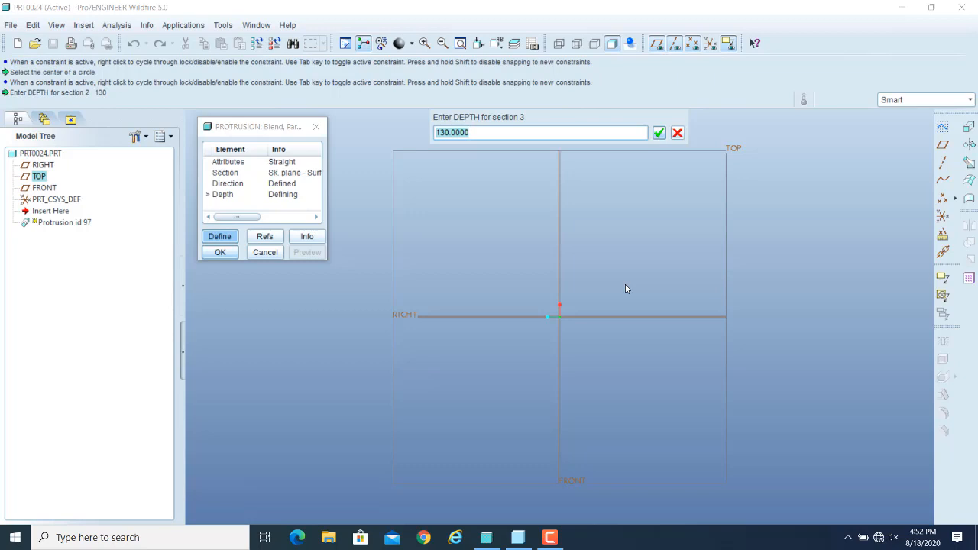
type("100")
key("Return")
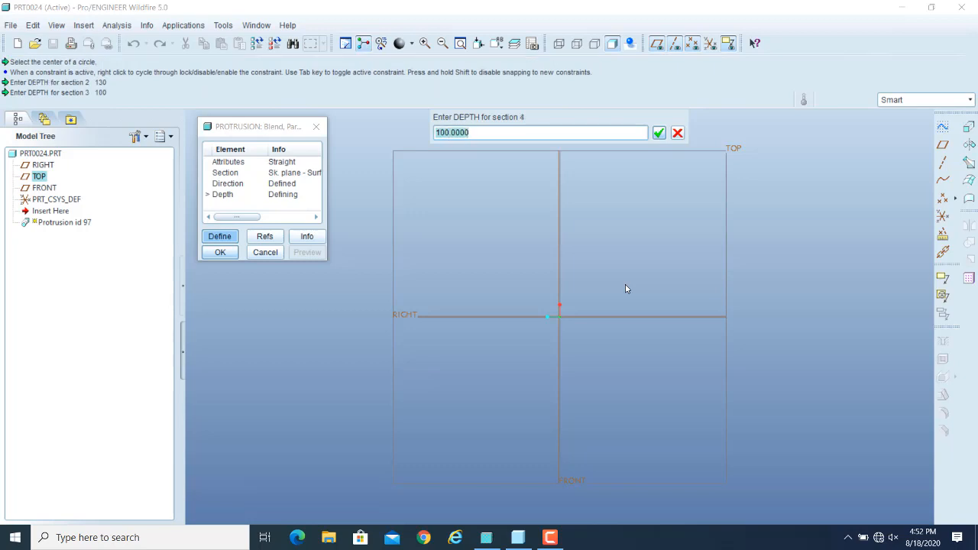
key("Return")
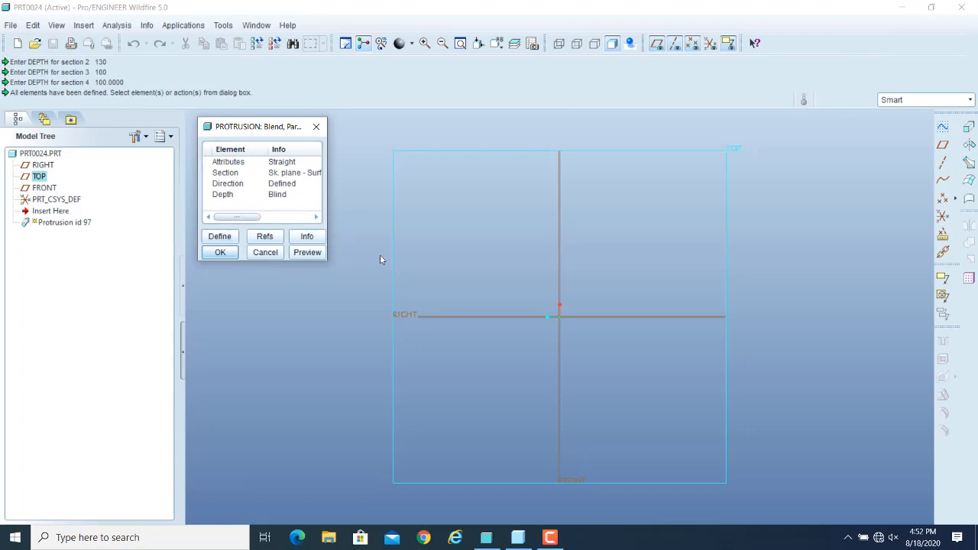
left_click(307, 252)
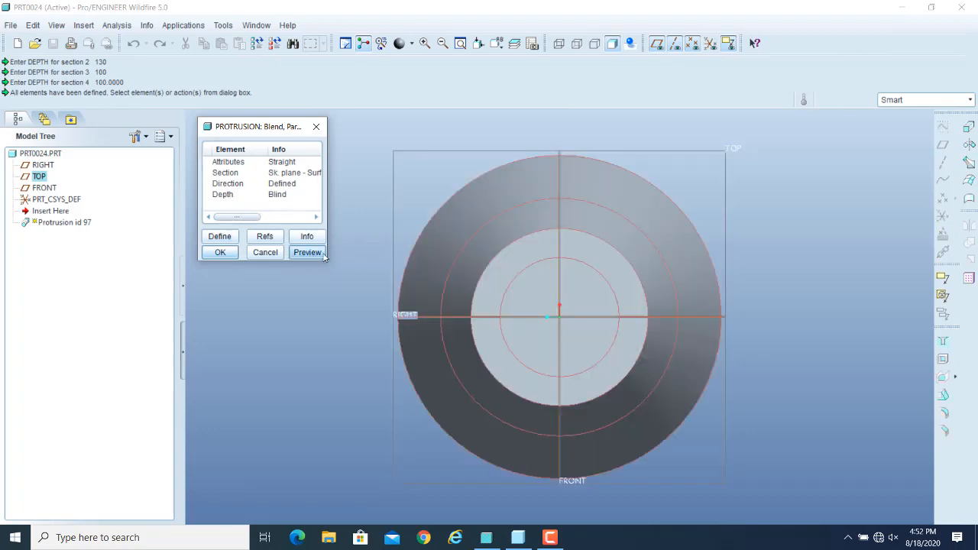
middle_click_drag(675, 334, 664, 272)
scroll(665, 277, "down", 6)
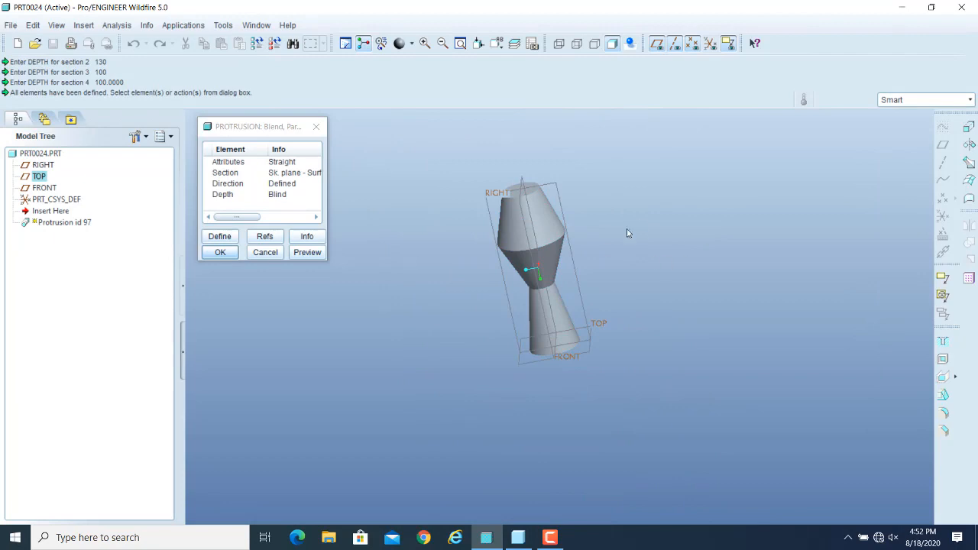
middle_click_drag(599, 219, 617, 321)
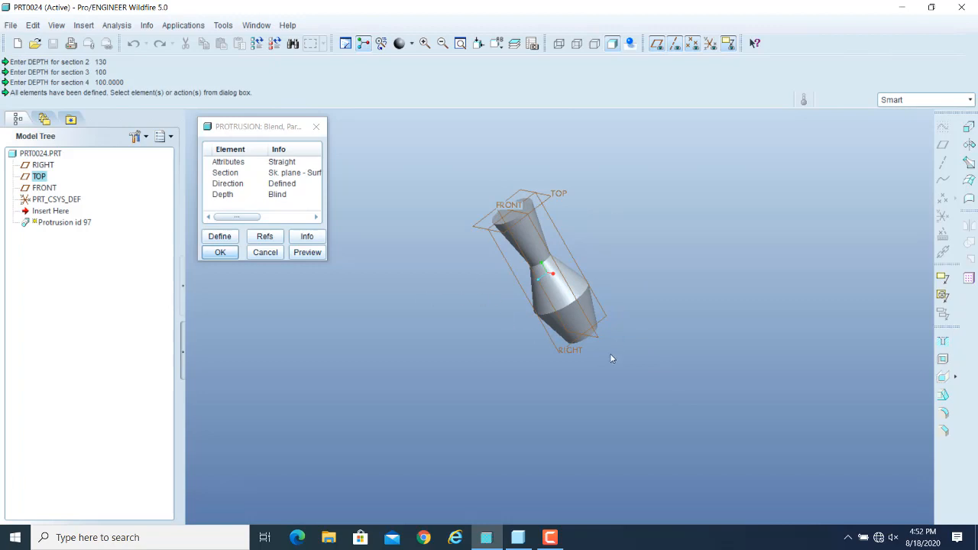
middle_click_drag(605, 367, 530, 207)
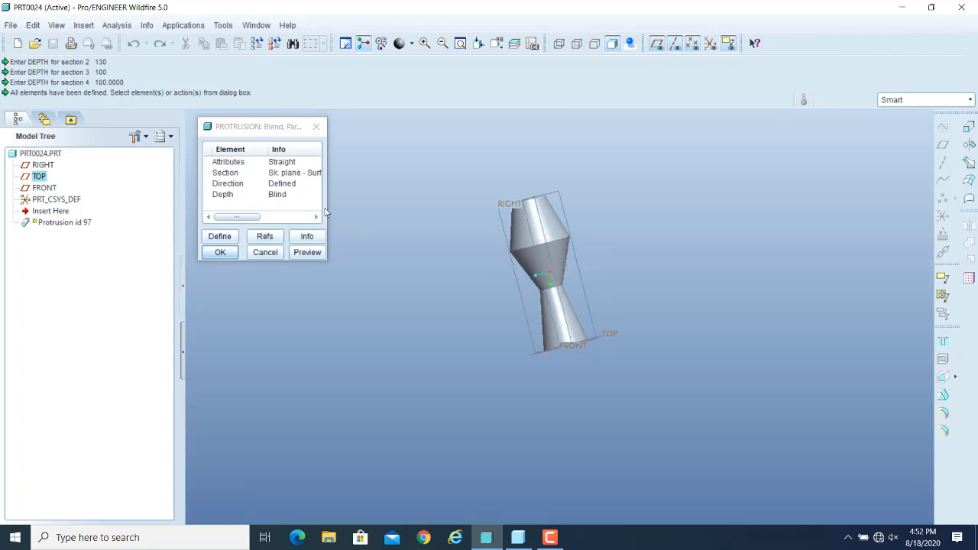
- Change the blend's attribute from Straight to Smooth and preview the resulting shape
double_click(240, 162)
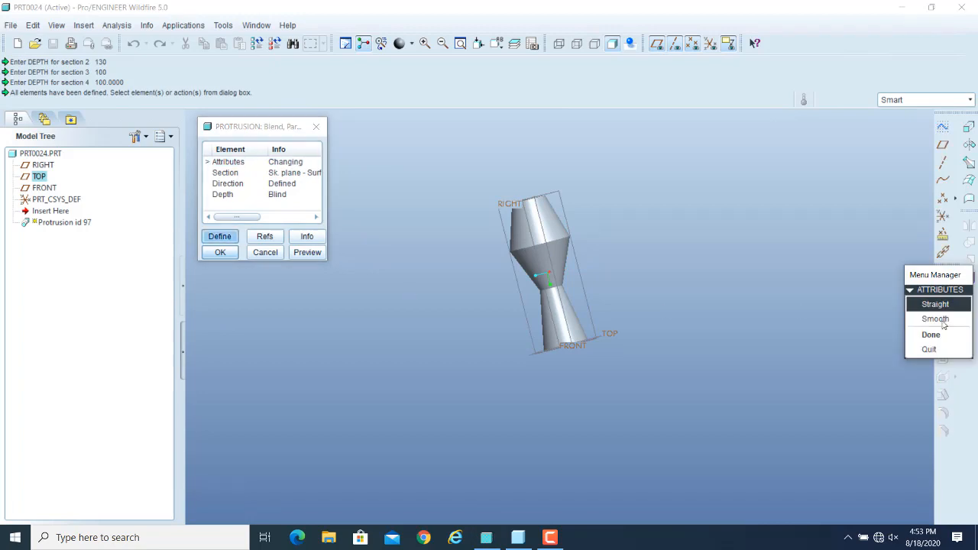
left_click(938, 319)
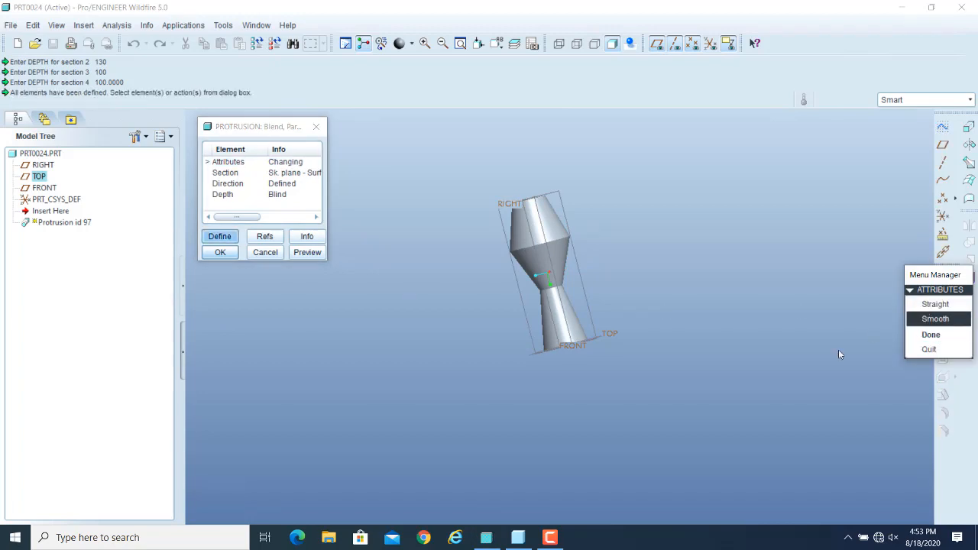
left_click(918, 337)
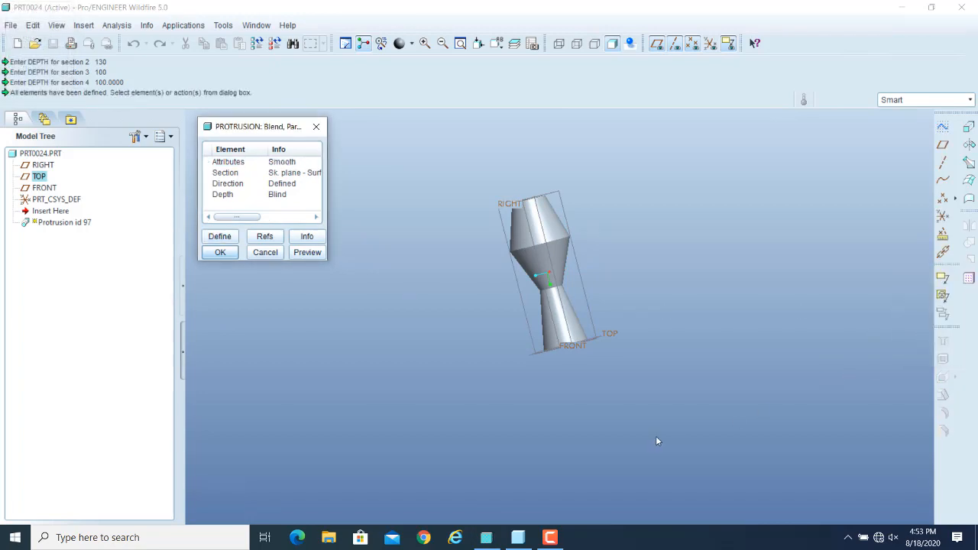
left_click(307, 253)
middle_click_drag(653, 333, 535, 237)
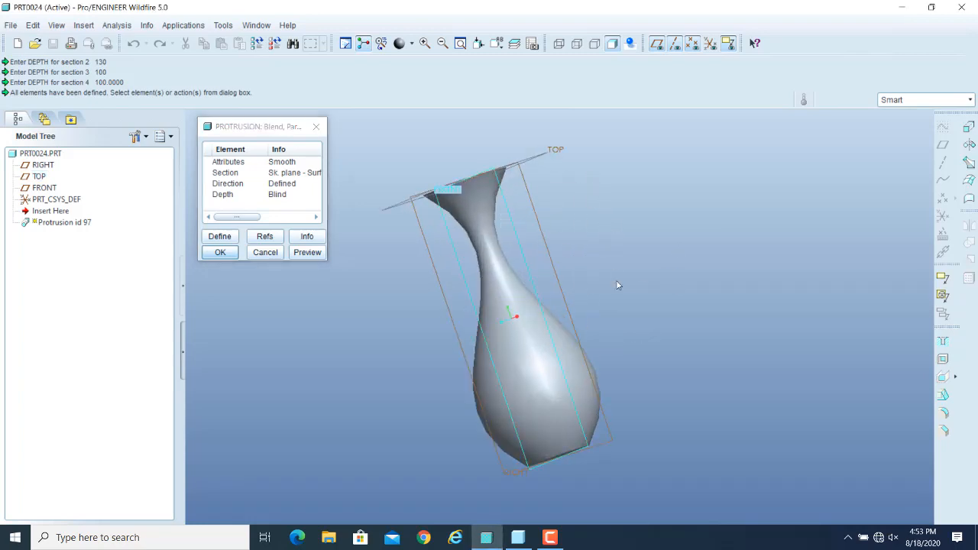
middle_click_drag(678, 246, 685, 275)
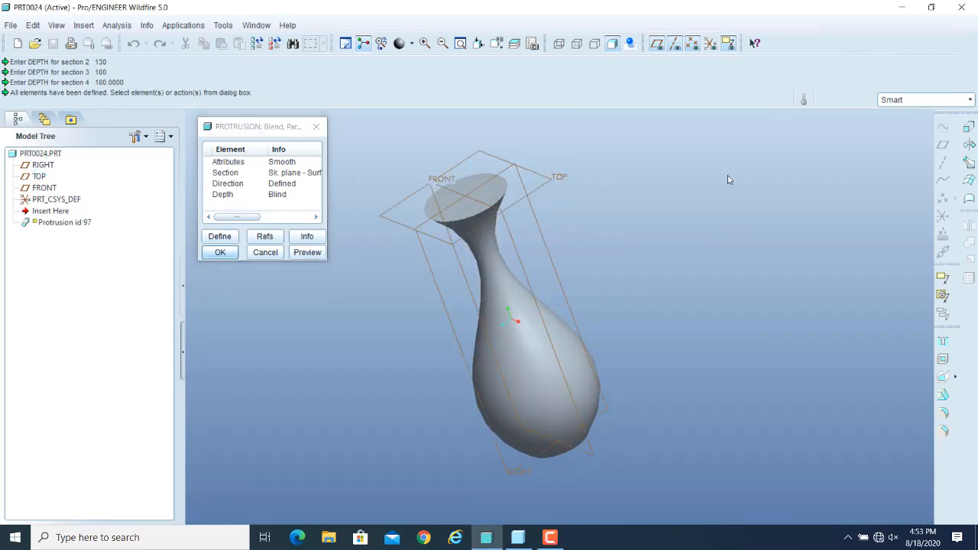
- Hide the datum planes and redefine the blend's depth with 130 for section 4, previewing the result
left_click(656, 43)
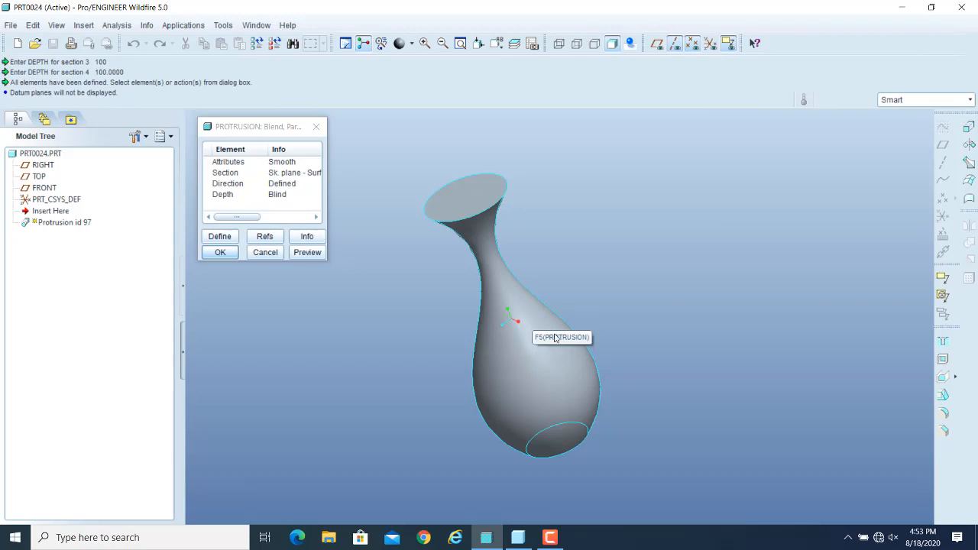
double_click(228, 195)
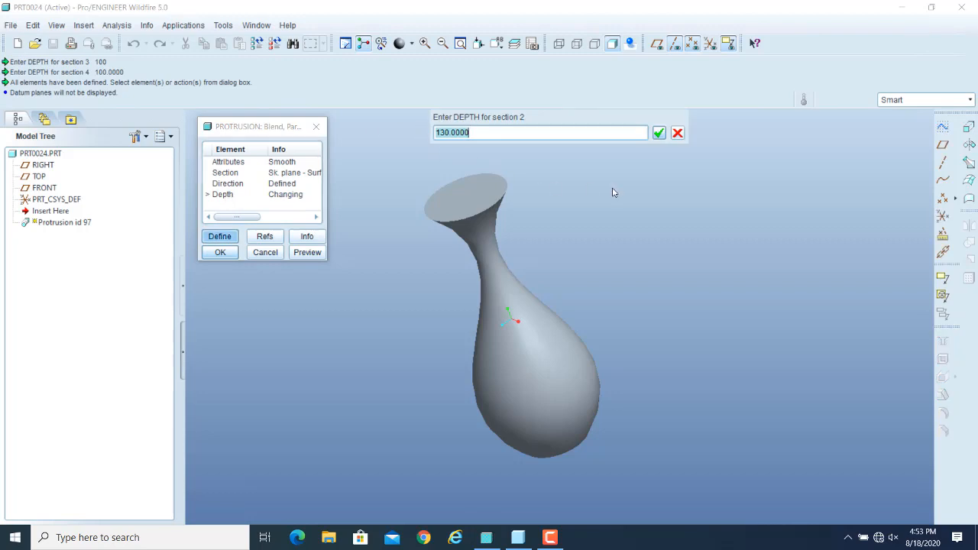
key("Return")
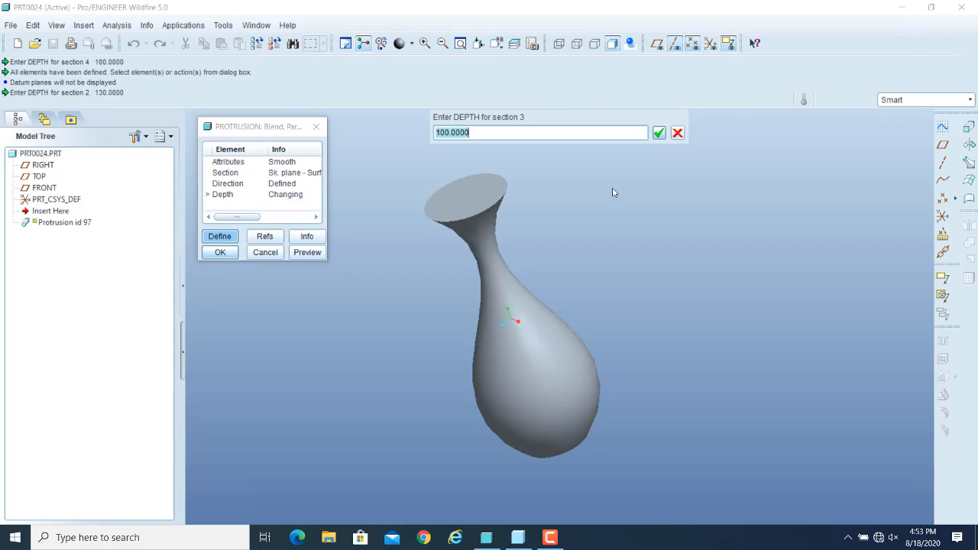
key("Return")
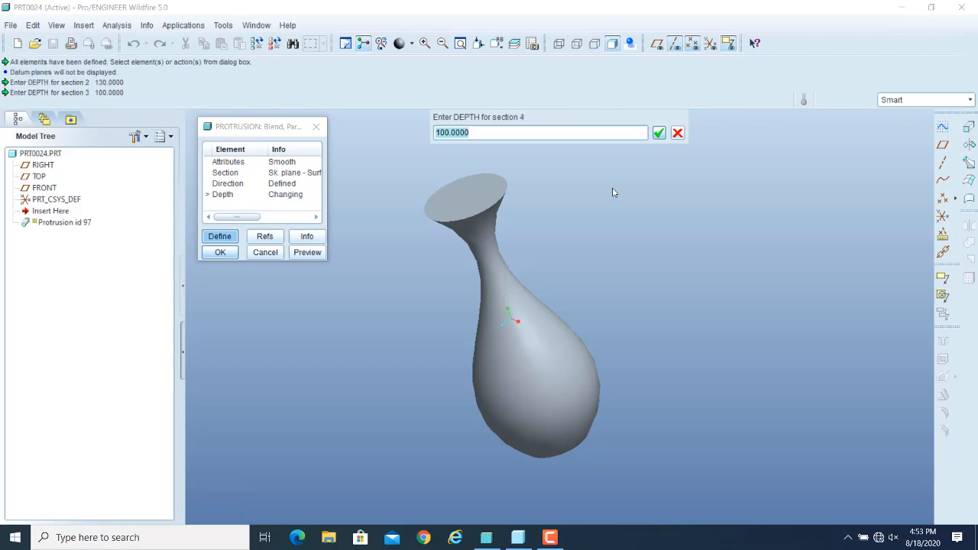
type("130")
key("Return")
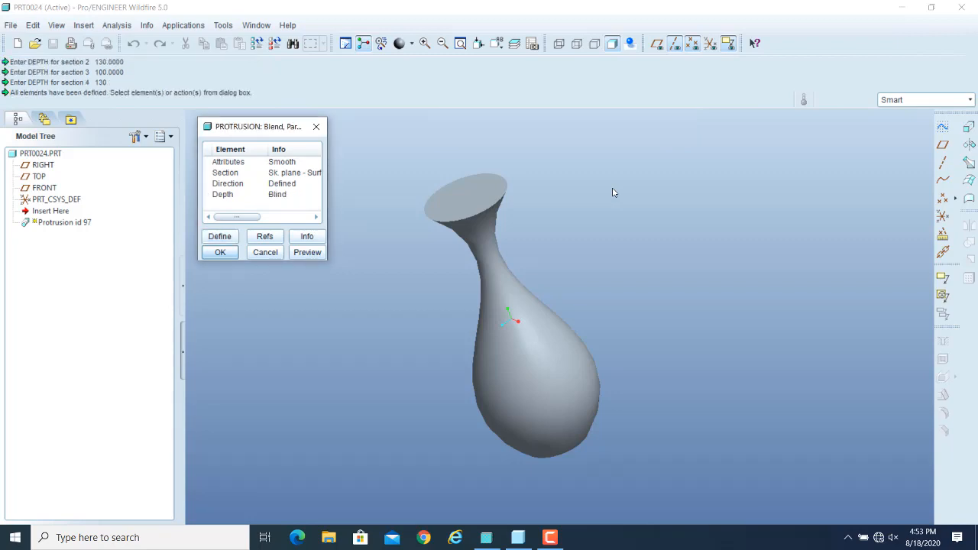
left_click(302, 253)
mouse_move(651, 289)
middle_mouse_down()
mouse_move(623, 268)
mouse_move(621, 239)
middle_mouse_up()
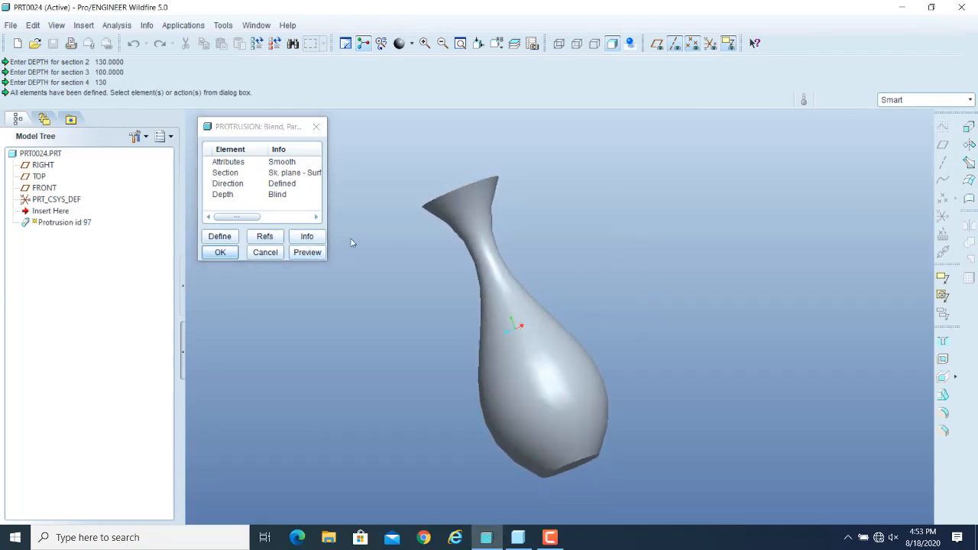
- Flip the blend direction to the other side of the sketching plane, preview it, and flip it back
left_click(232, 187)
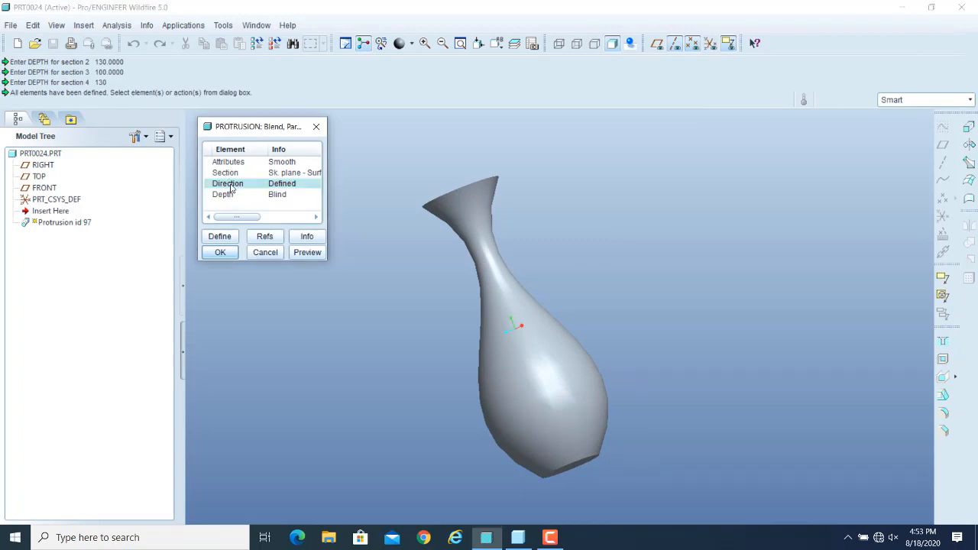
double_click(231, 187)
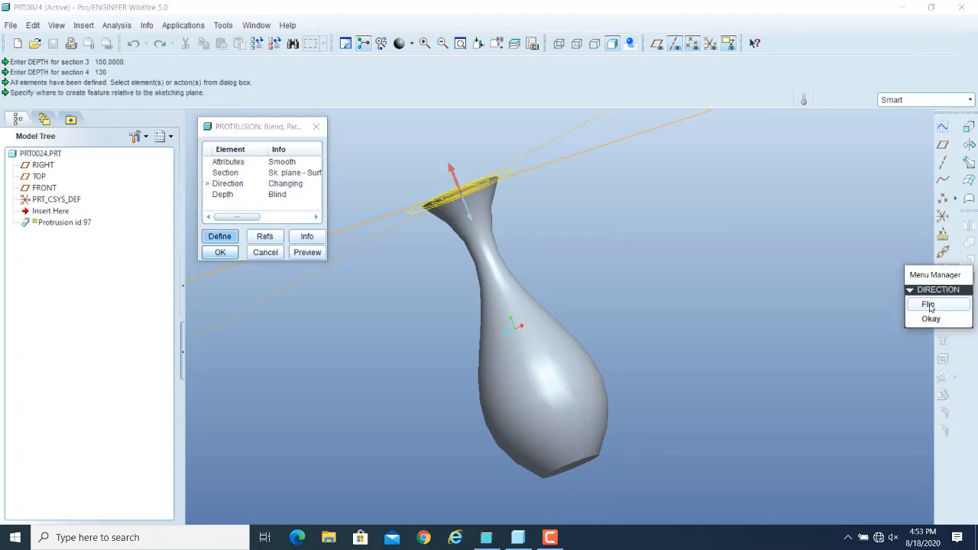
left_click(930, 319)
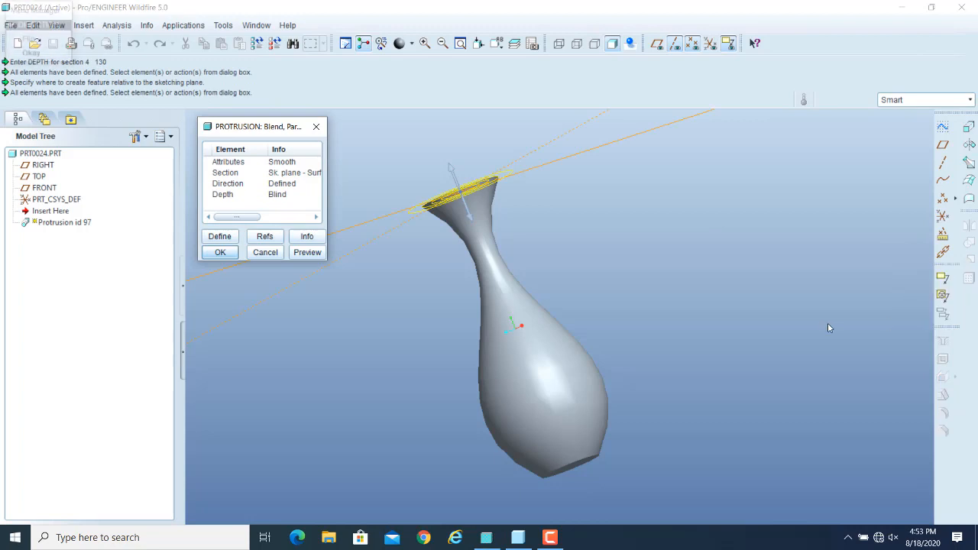
left_click(308, 256)
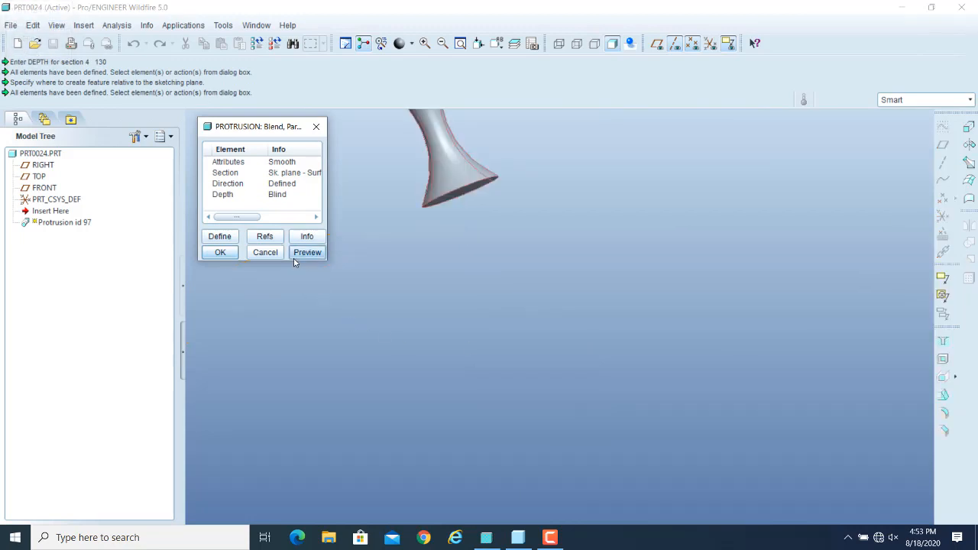
left_click(226, 185)
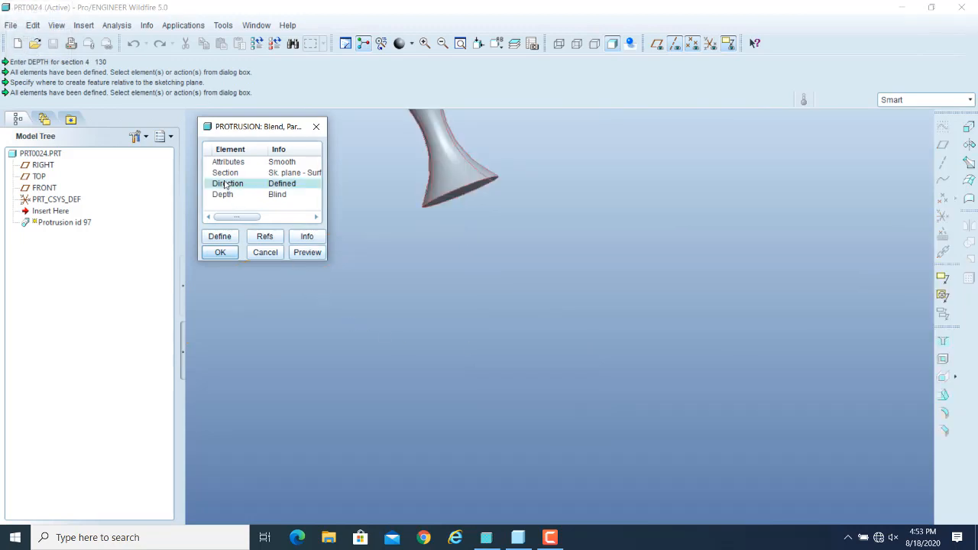
left_click(219, 236)
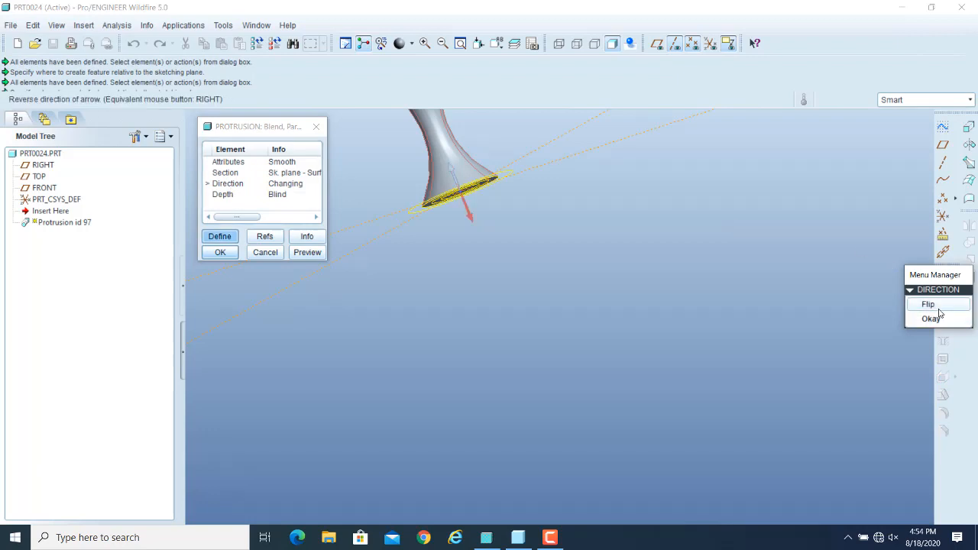
left_click(931, 318)
left_click(307, 252)
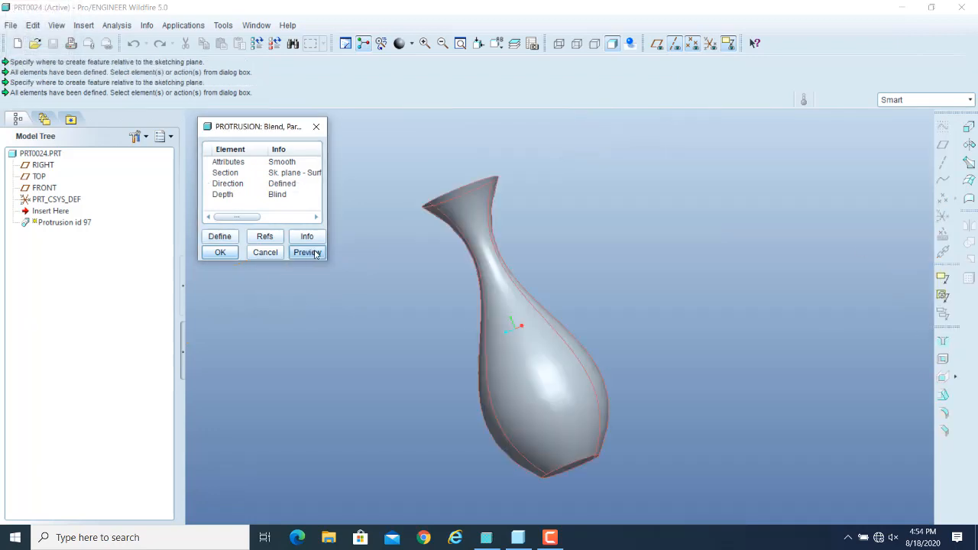
- Accept the smooth blend protrusion and clear the selection
left_click(220, 252)
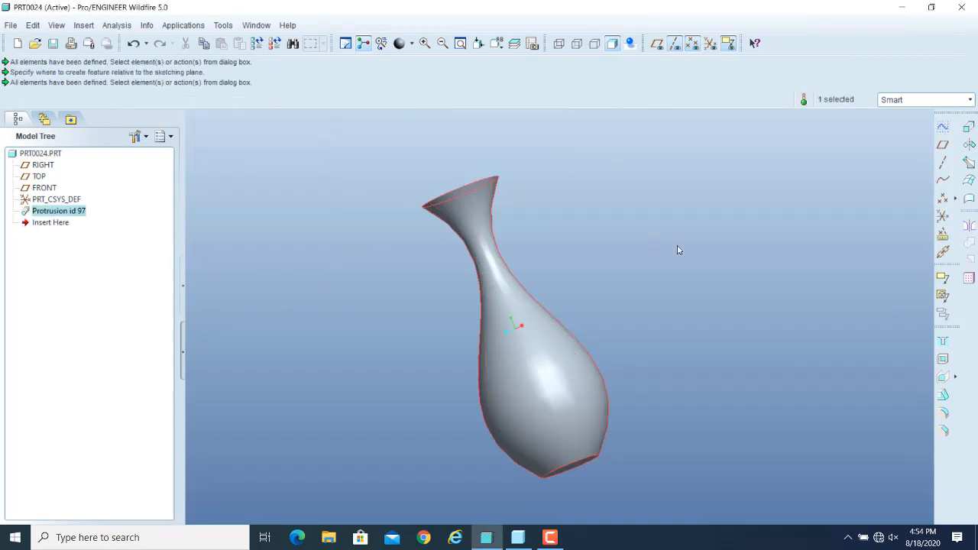
scroll(662, 237, "down", 1)
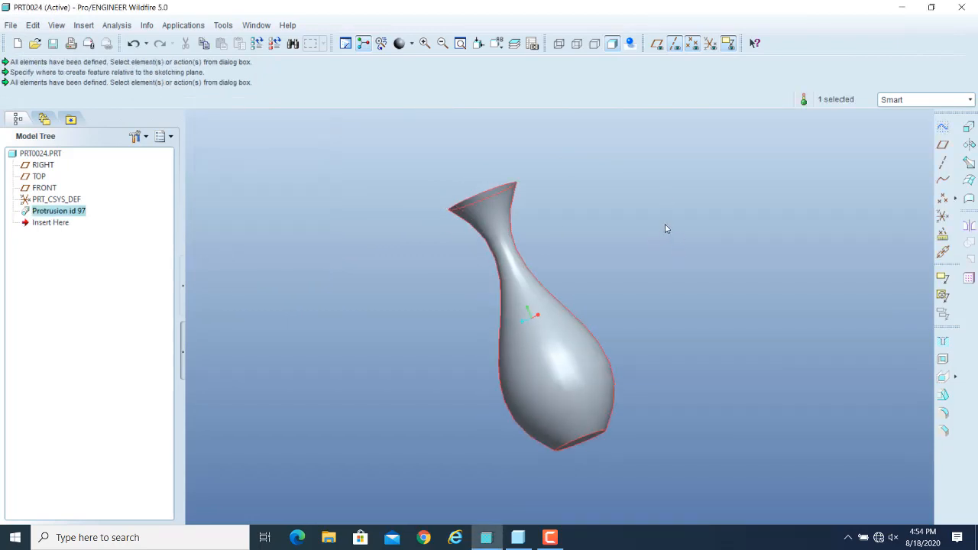
middle_click_drag(665, 229, 666, 255)
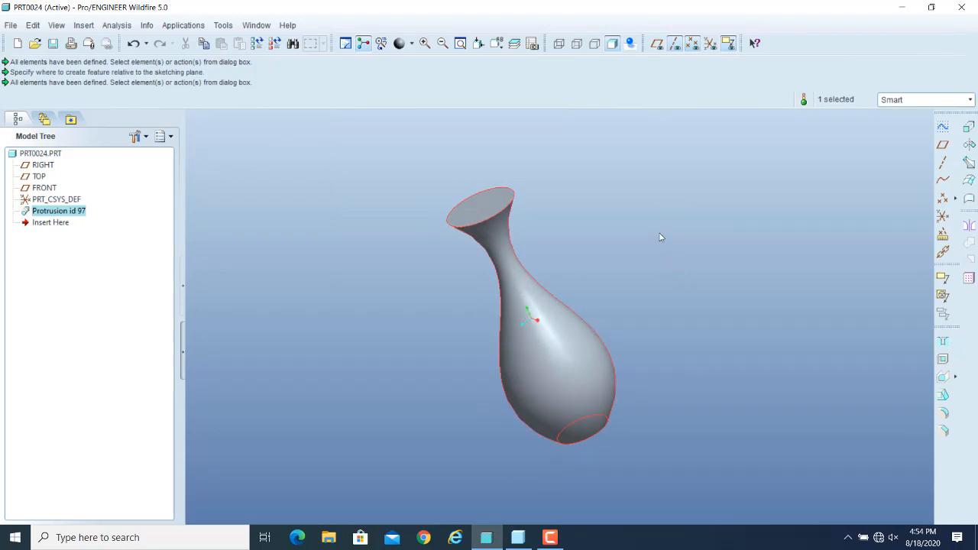
left_click(661, 237)
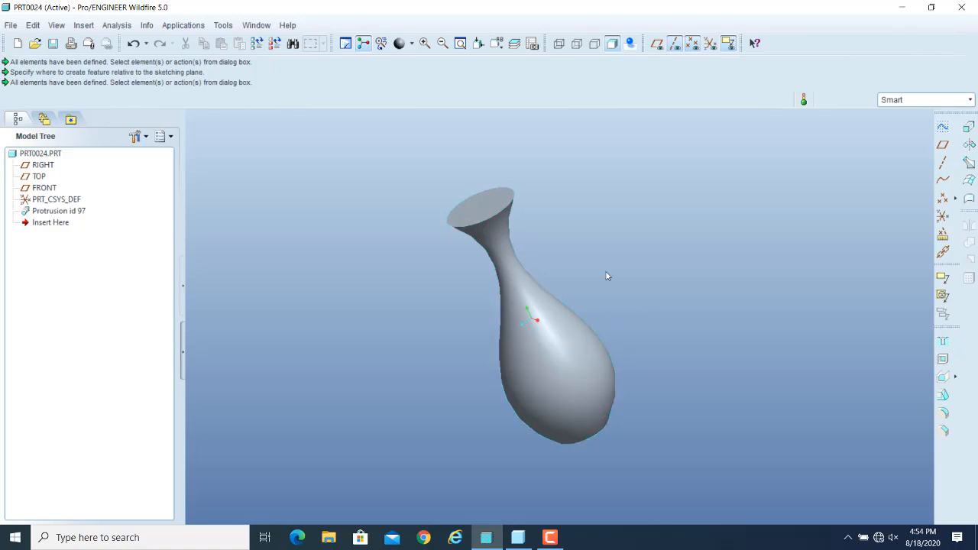
- Edit the blend's depth dimension between the third and fourth sections to 165 and regenerate the part
double_click(558, 336)
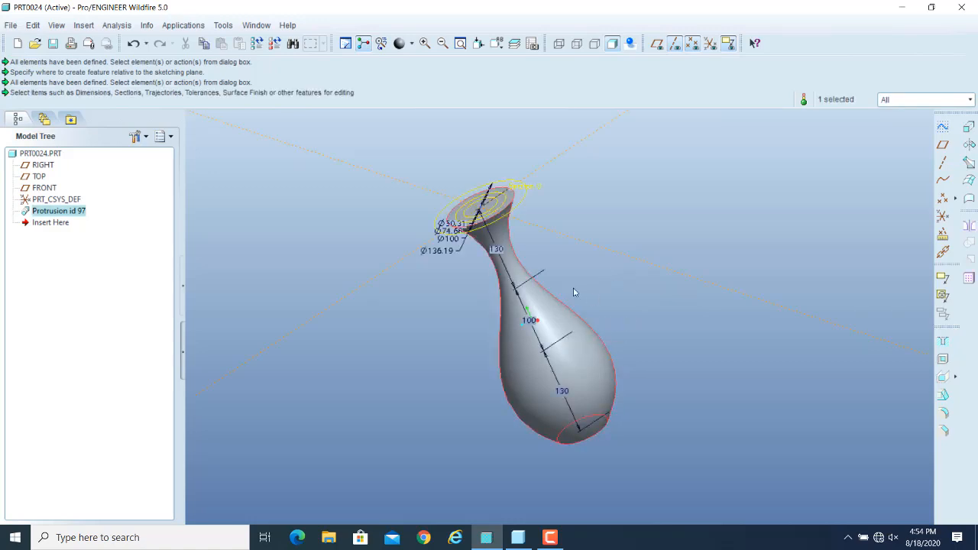
scroll(575, 293, "up", 1)
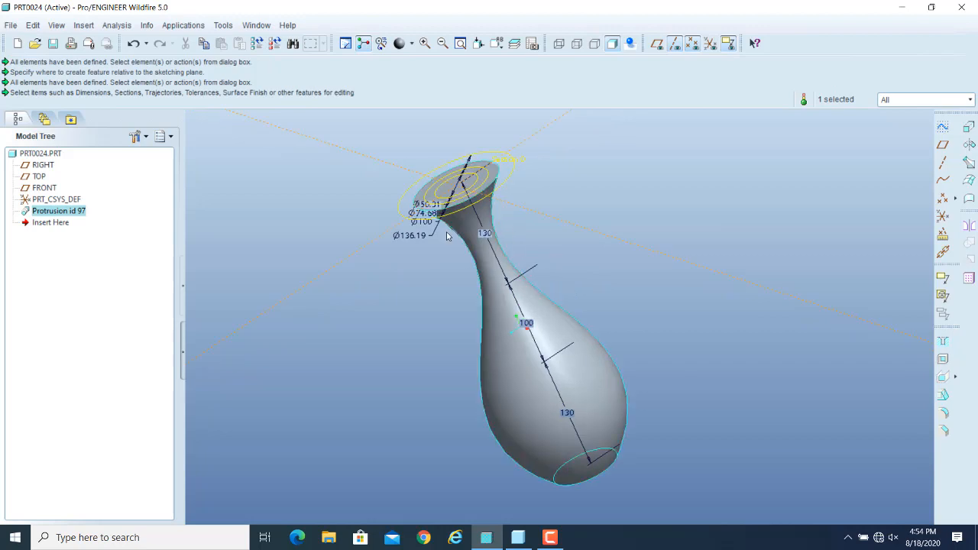
left_click(569, 417)
double_click(568, 417)
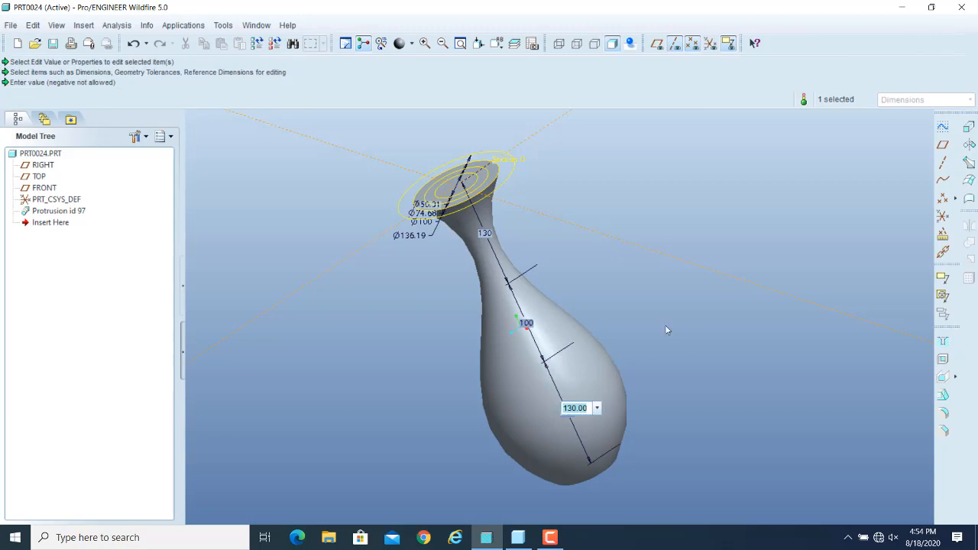
type("165")
key("Return")
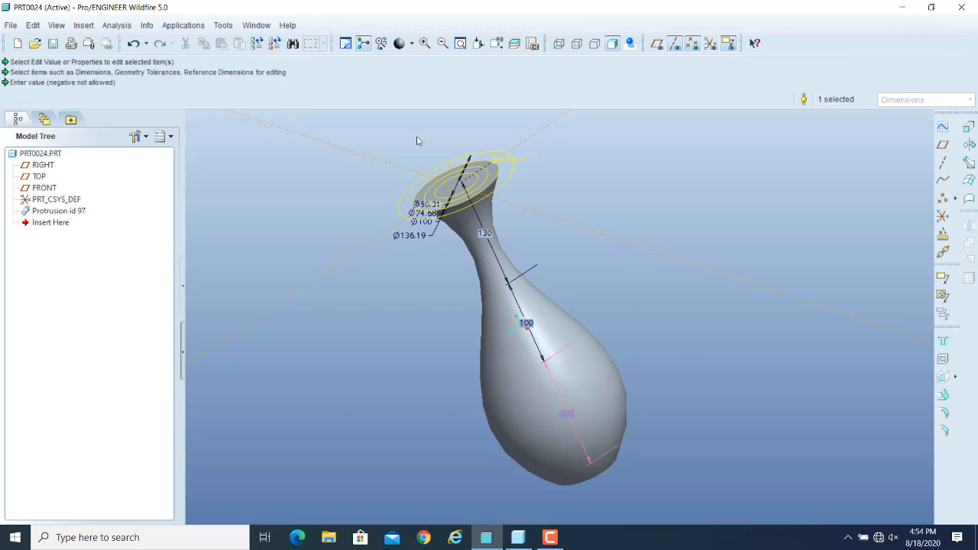
left_click(258, 46)
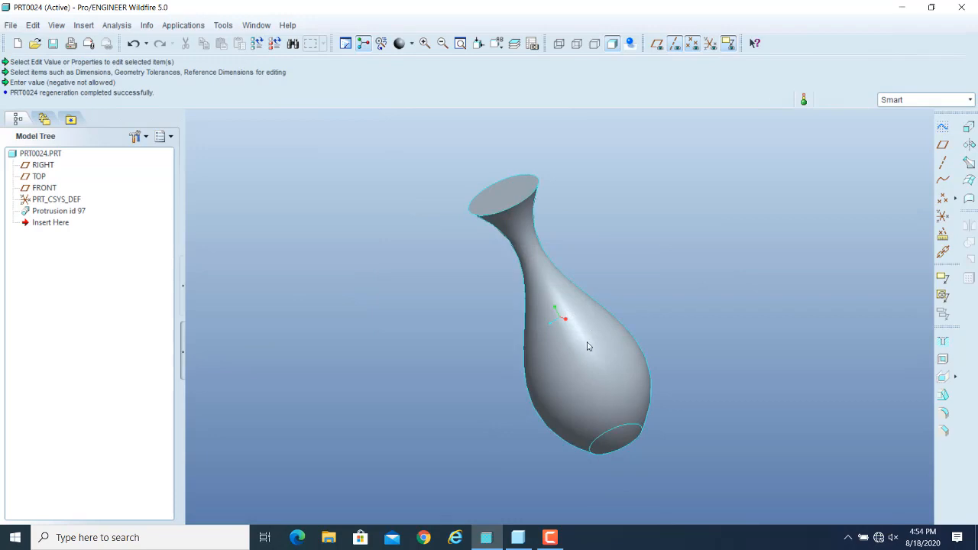
- Display the vase blend's dimensions and examine its section diameters and the depths between sections
double_click(557, 291)
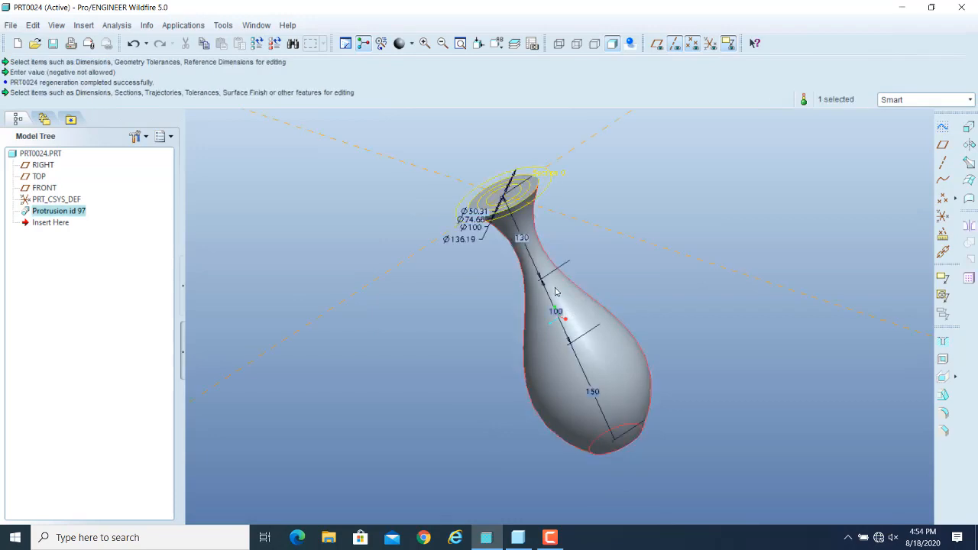
scroll(498, 212, "up", 5)
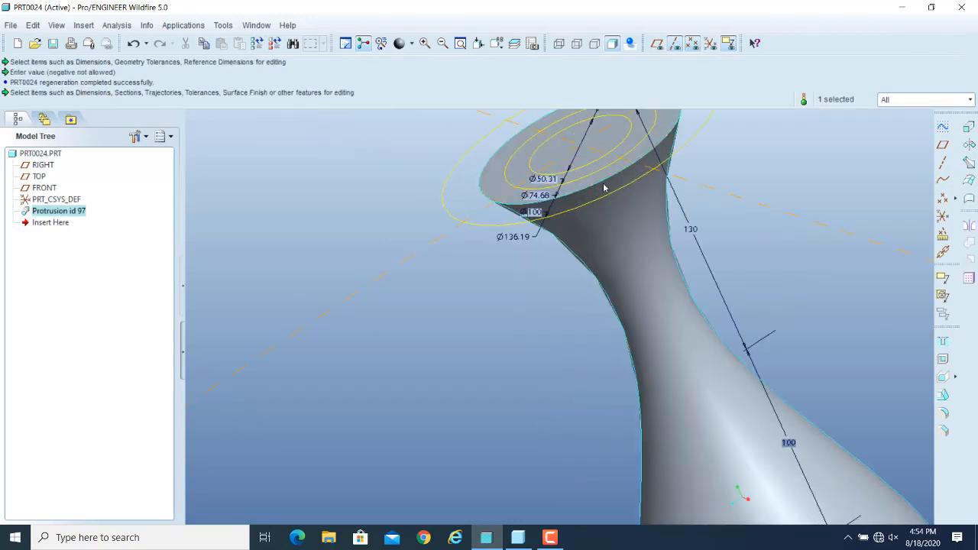
scroll(559, 184, "down", 2)
scroll(448, 362, "down", 2)
scroll(447, 363, "down", 2)
scroll(656, 474, "down", 1)
scroll(632, 486, "up", 2)
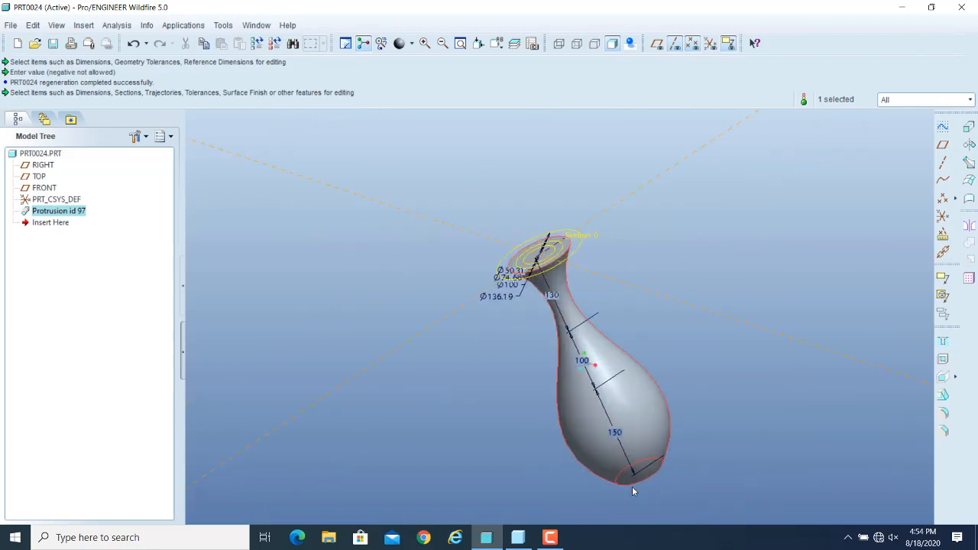
left_click(444, 350)
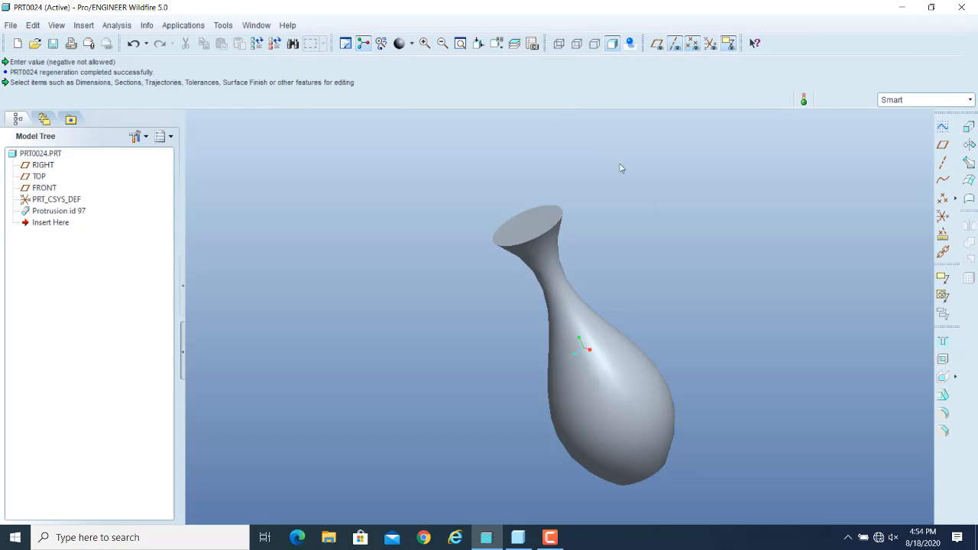
- Shell the vase with a thickness of 5.54, removing the wide circular face at its neck, and inspect the hollow
left_click(942, 360)
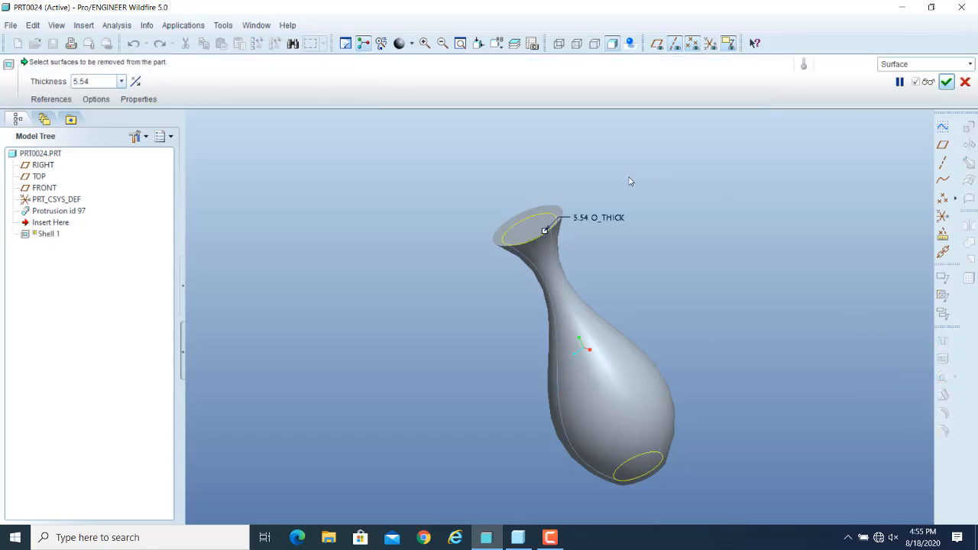
left_click(538, 224)
left_click(927, 82)
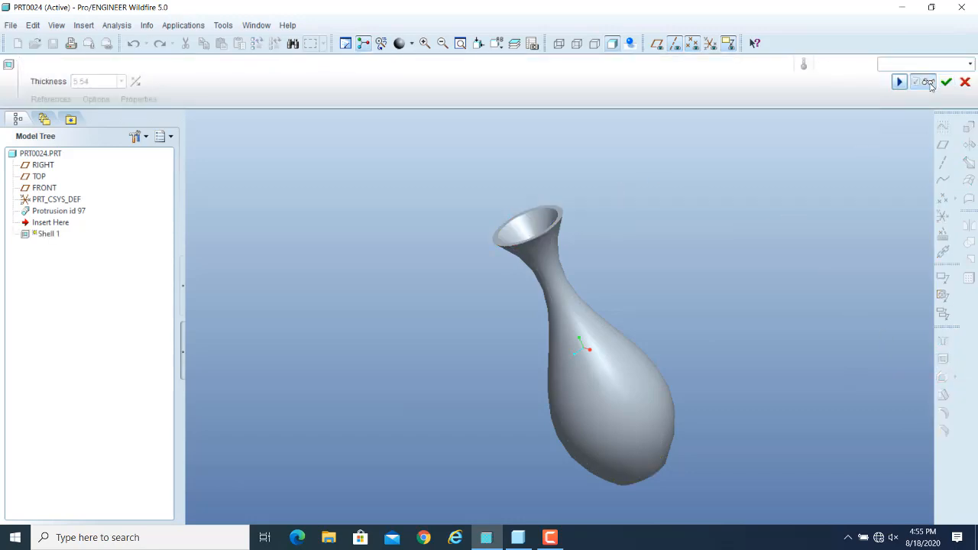
left_click(946, 82)
left_click(673, 238)
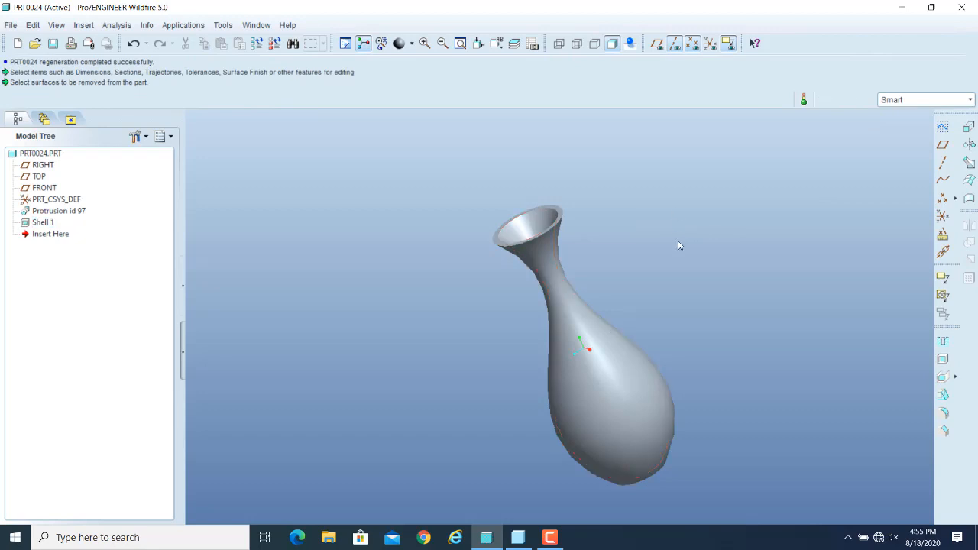
middle_click_drag(676, 243, 640, 244)
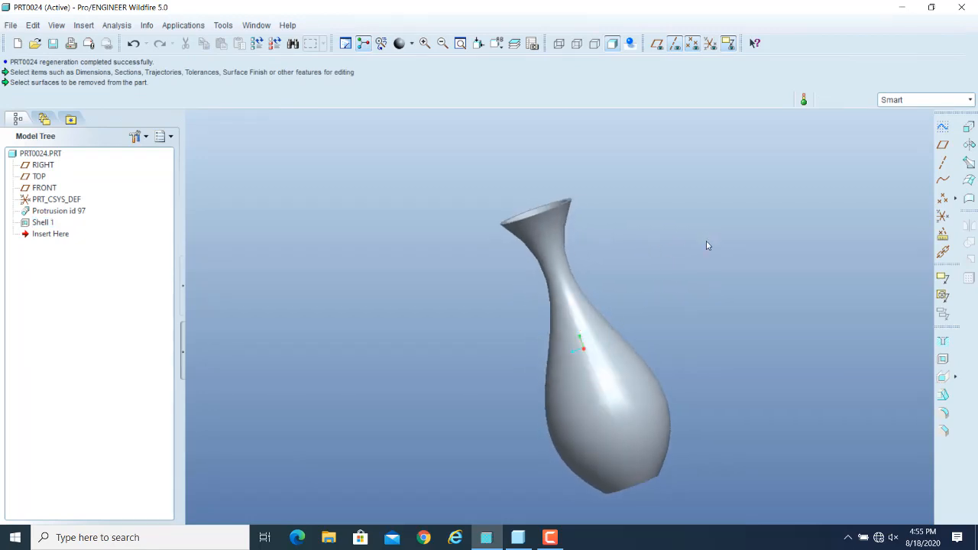
middle_click_drag(707, 242, 704, 271)
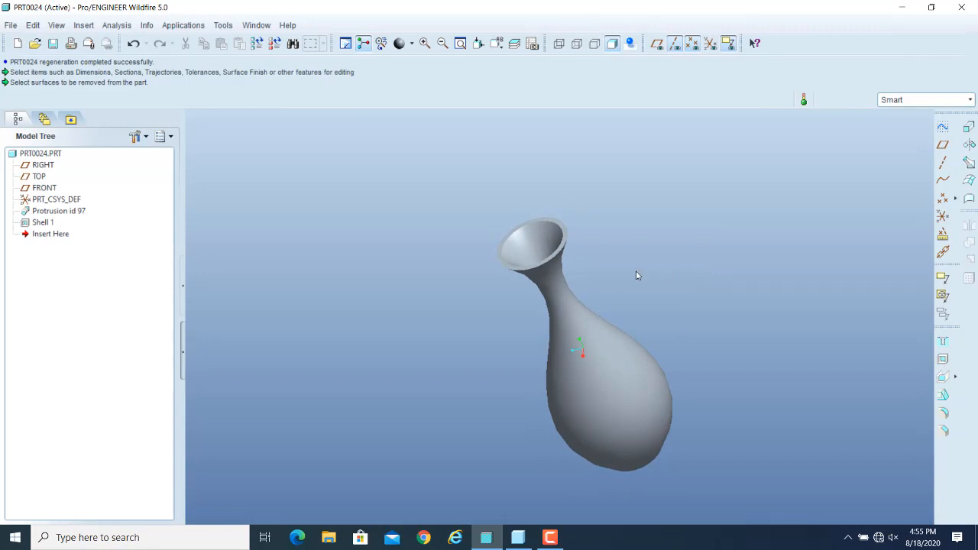
middle_click_drag(638, 275, 538, 263)
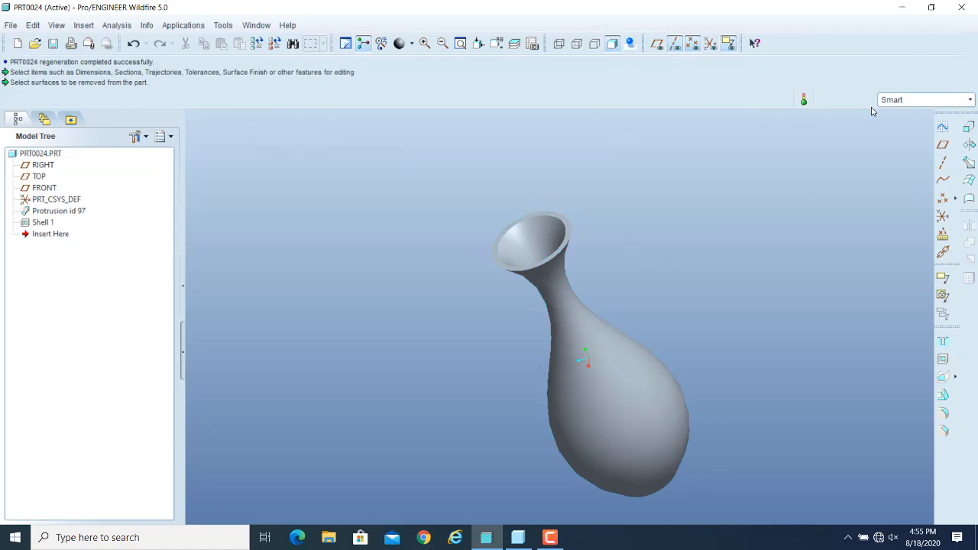
- Undo the recent operations back through the shell and the vase's blend protrusion
left_click(133, 45)
left_click(133, 45)
left_click(133, 44)
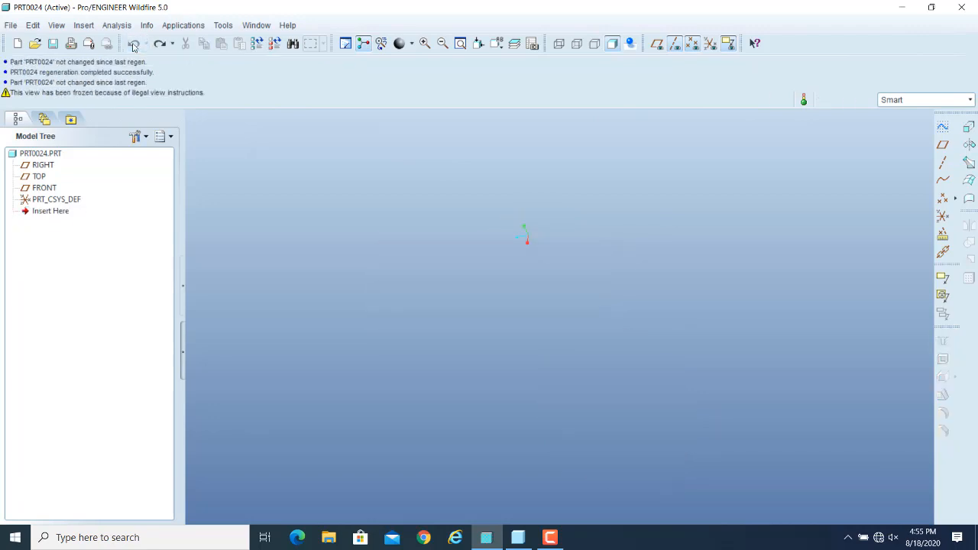
- Display the datum planes and coordinate systems and set the view to the default orientation
left_click(657, 44)
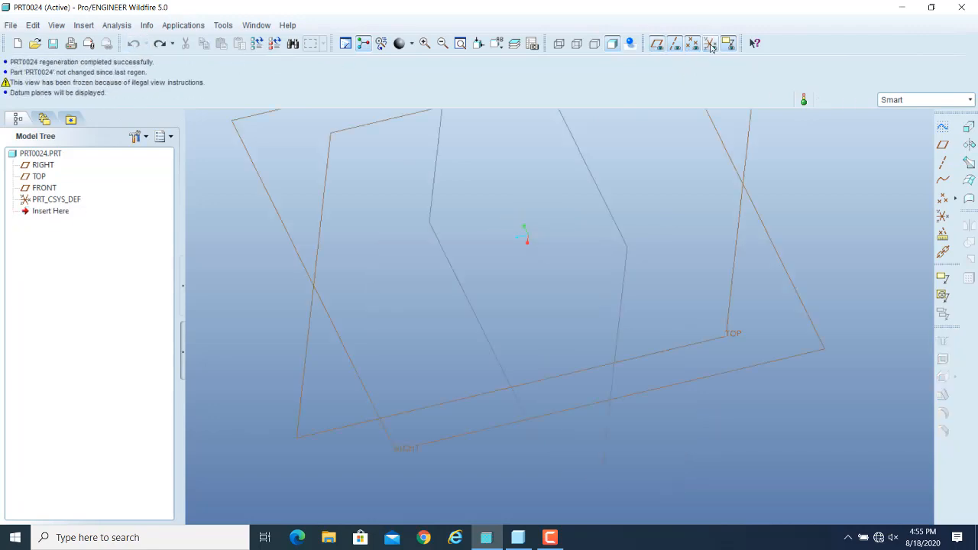
left_click(711, 44)
scroll(722, 203, "up", 3)
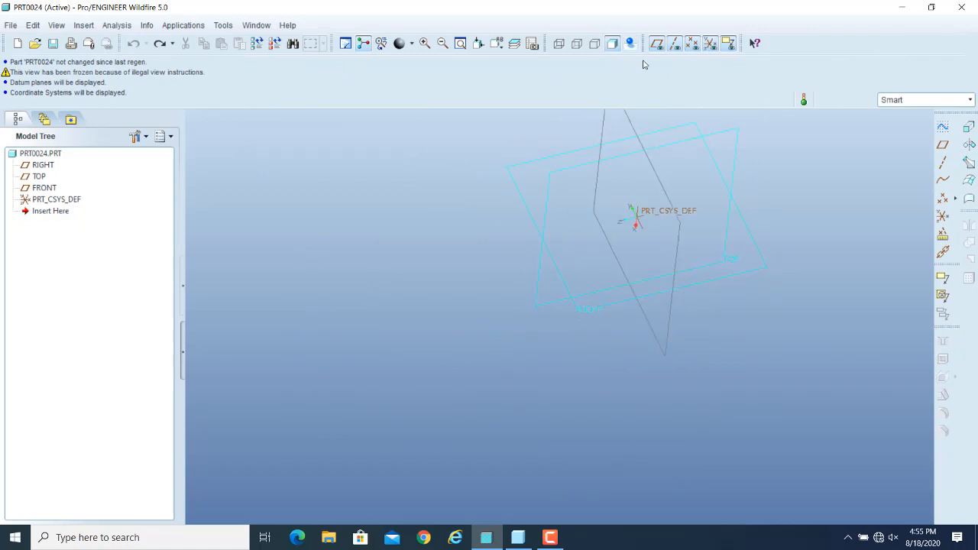
left_click(496, 44)
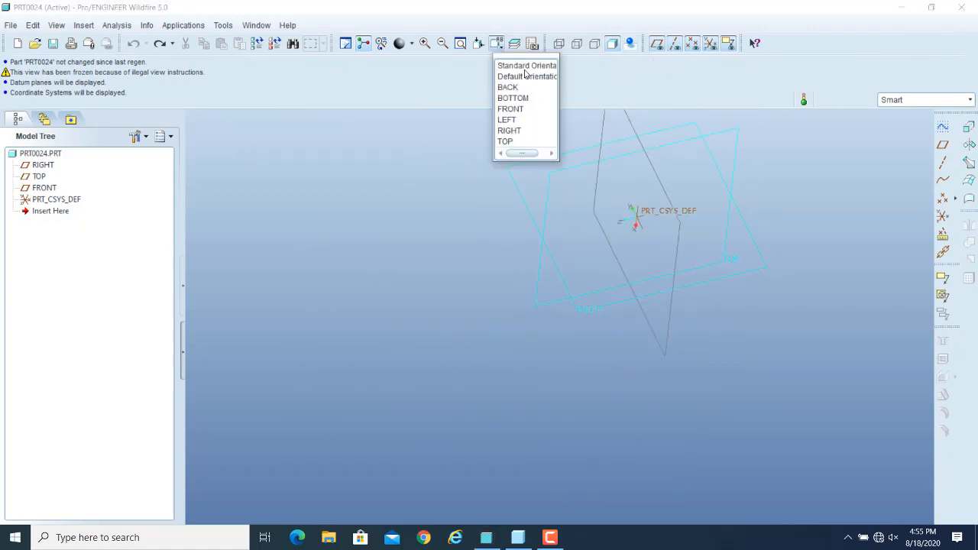
left_click(527, 76)
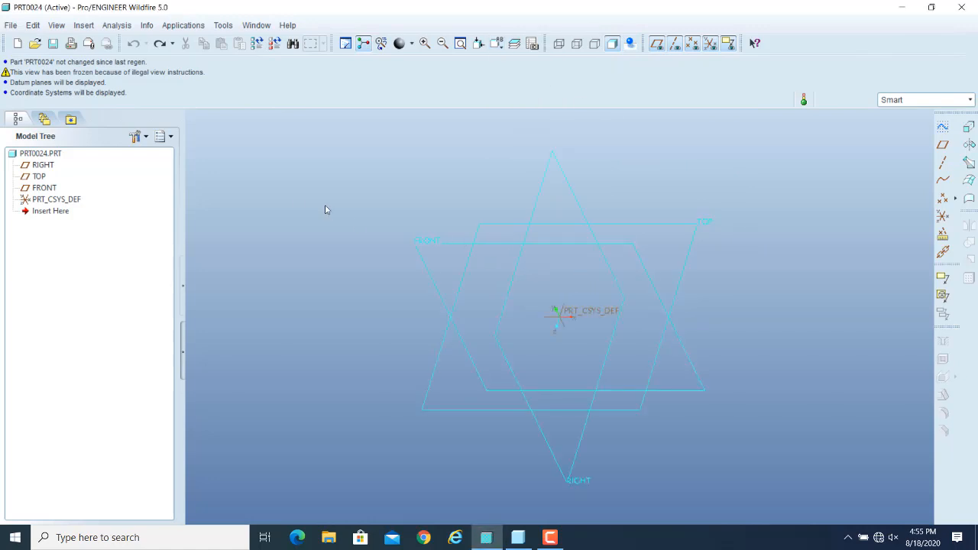
- Start a parallel blend protrusion with regular, sketched sections and the Straight attribute
left_click(84, 25)
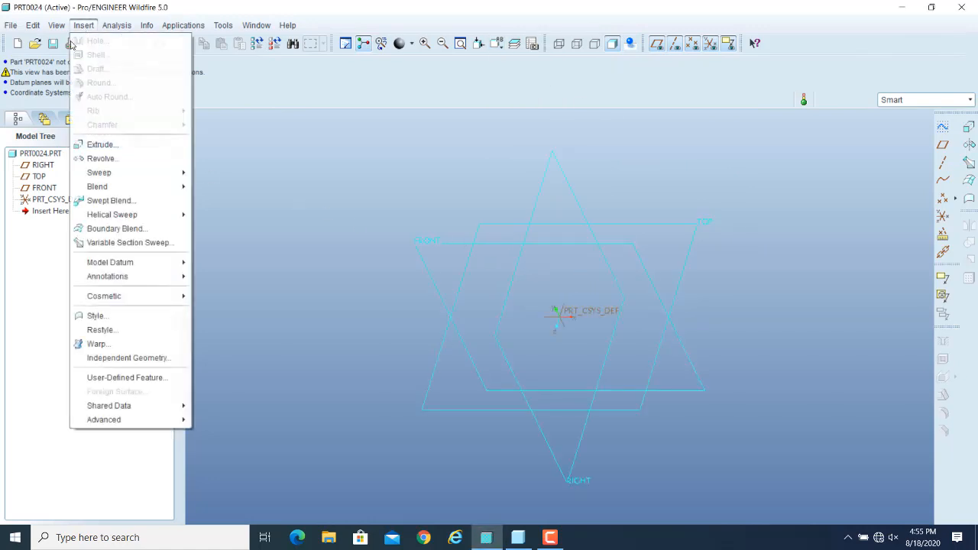
mouse_move(162, 188)
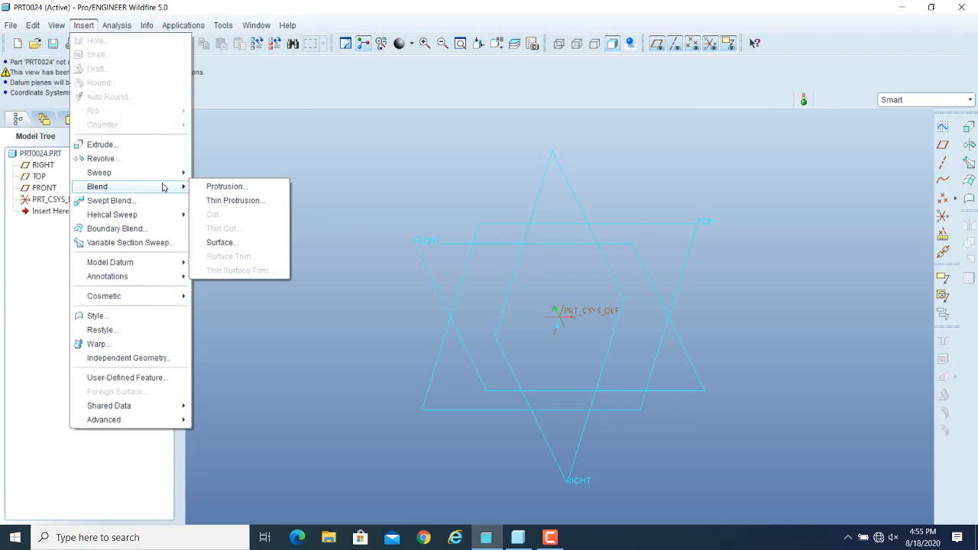
left_click(217, 187)
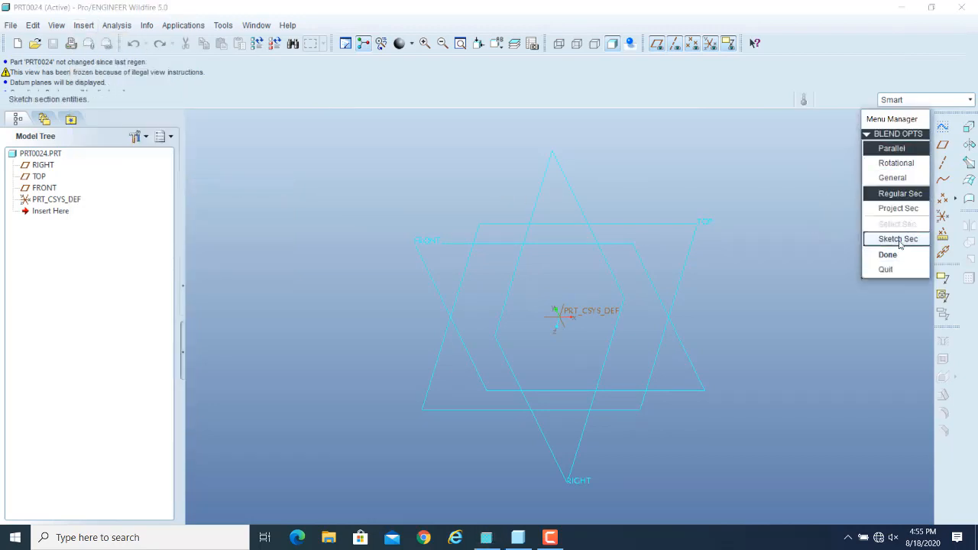
left_click(900, 240)
left_click(887, 254)
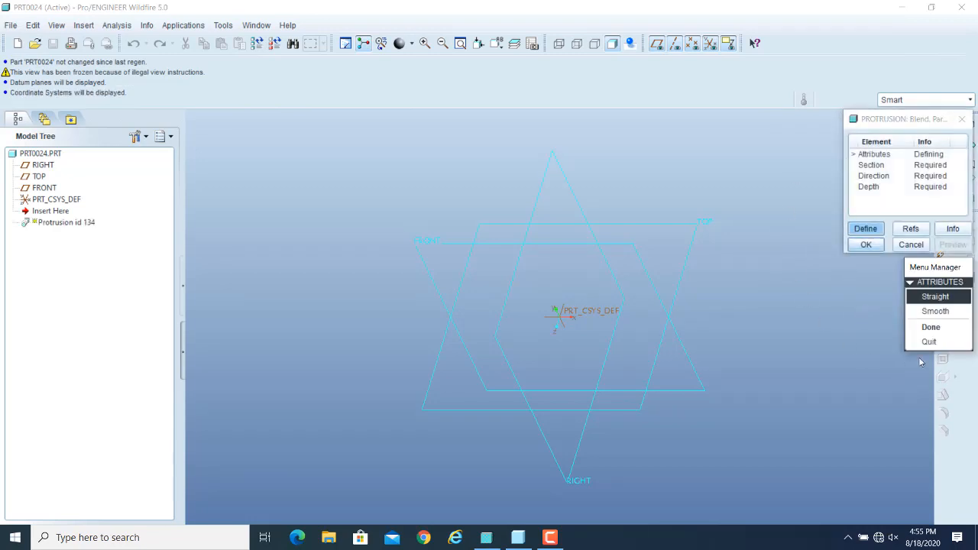
left_click(931, 327)
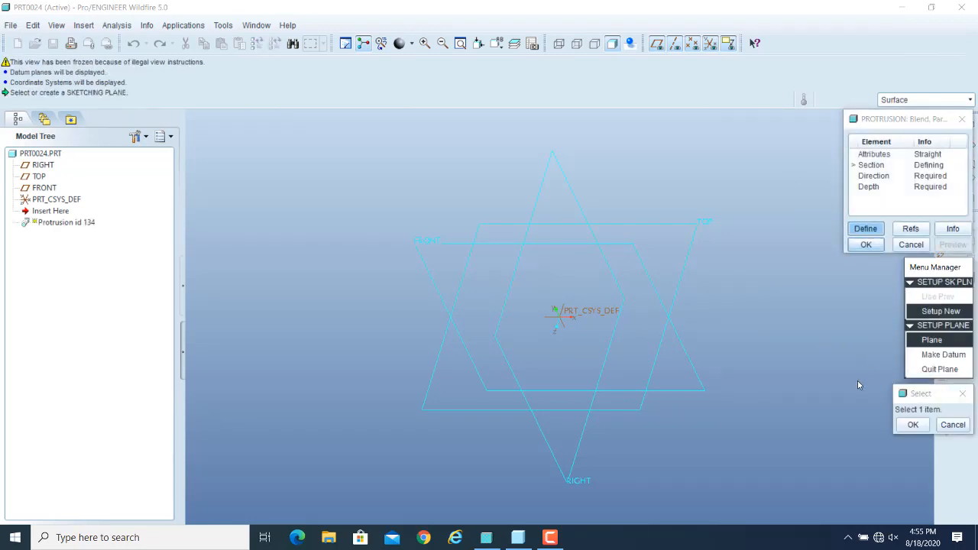
- Set the TOP plane as the sketching plane with flipped feature direction and the default sketch orientation
left_click(701, 222)
left_click(927, 340)
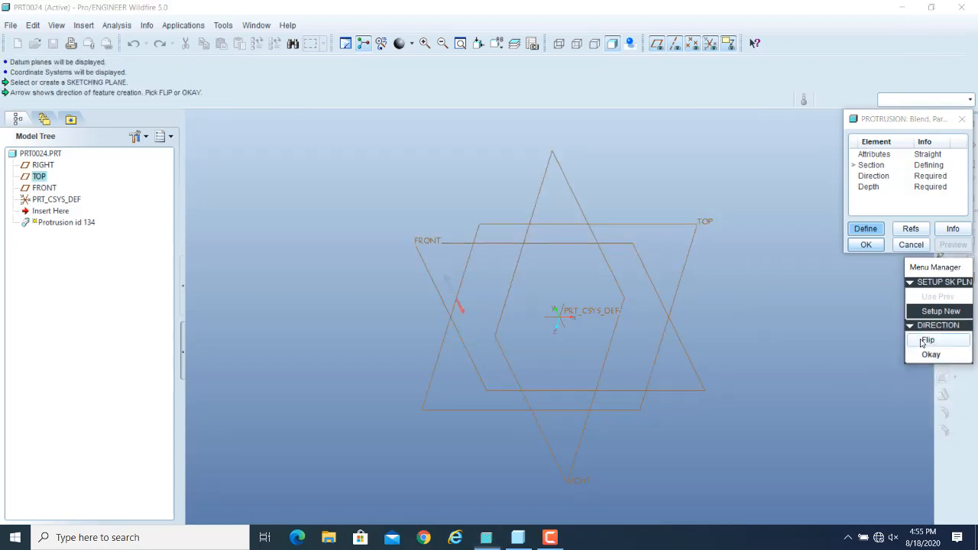
left_click(930, 359)
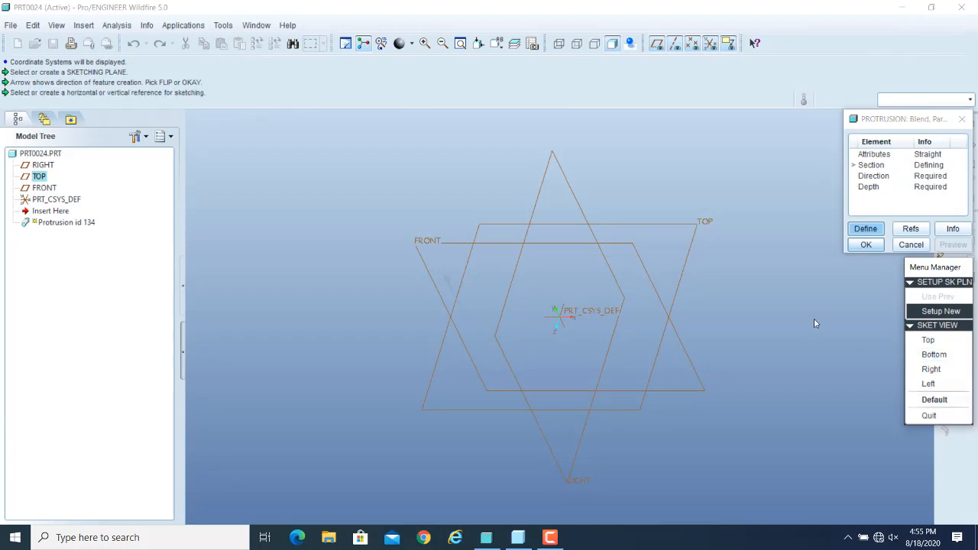
left_click(917, 399)
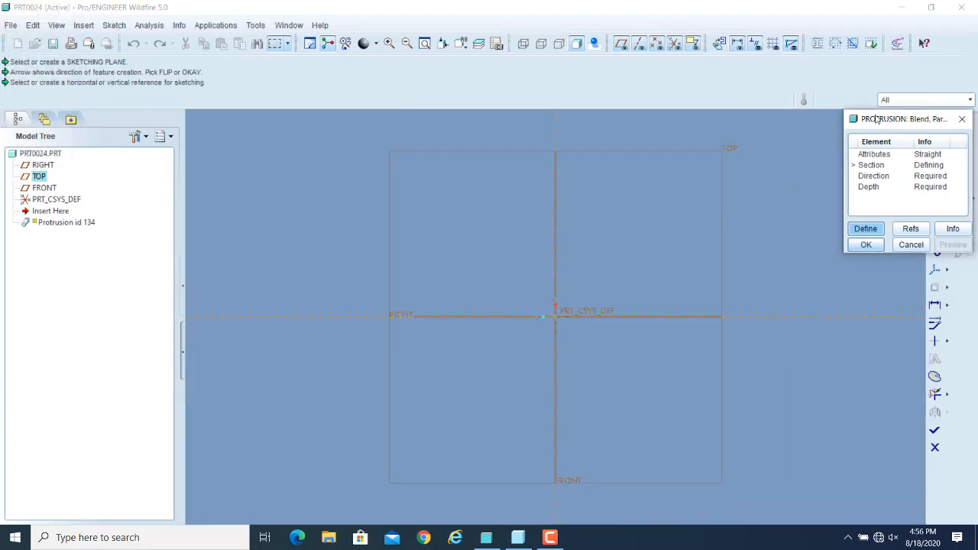
left_click_drag(878, 120, 295, 195)
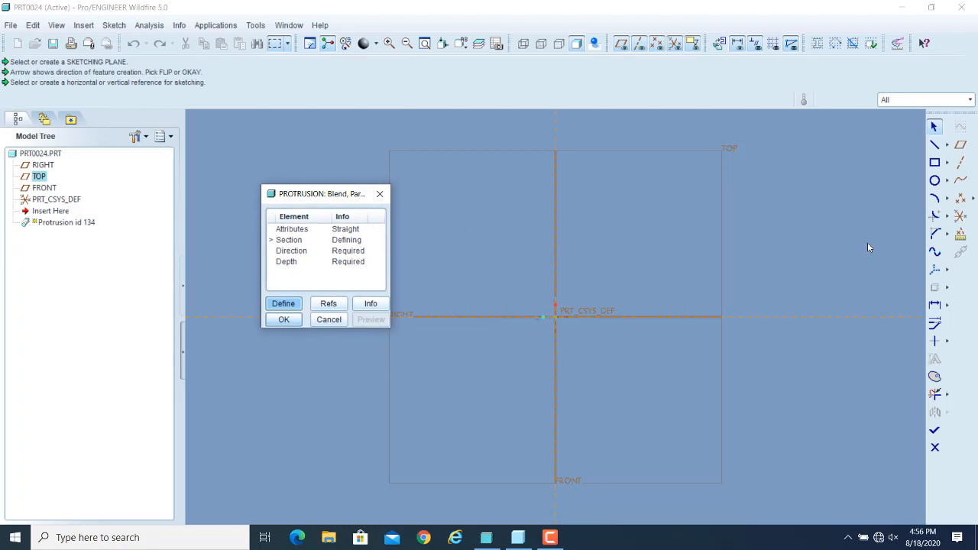
- Sketch a rectangle about 304 by 183 from the origin as the first section, and toggle to the second section
left_click(934, 163)
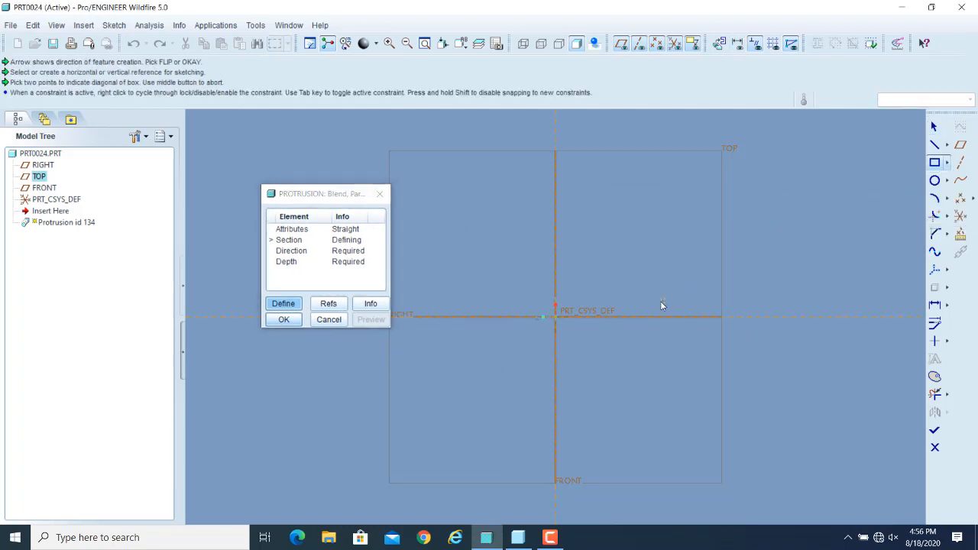
left_click(555, 318)
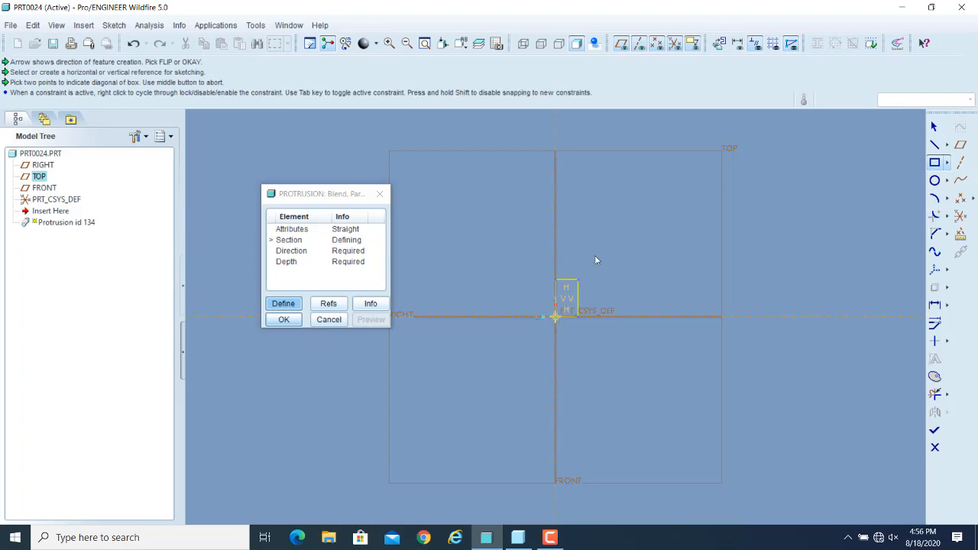
left_click(754, 197)
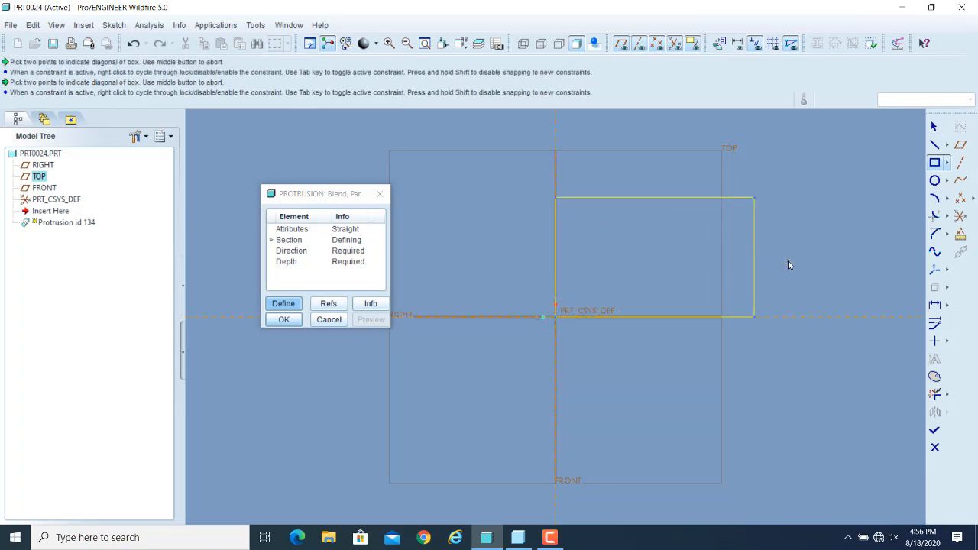
left_click(933, 125)
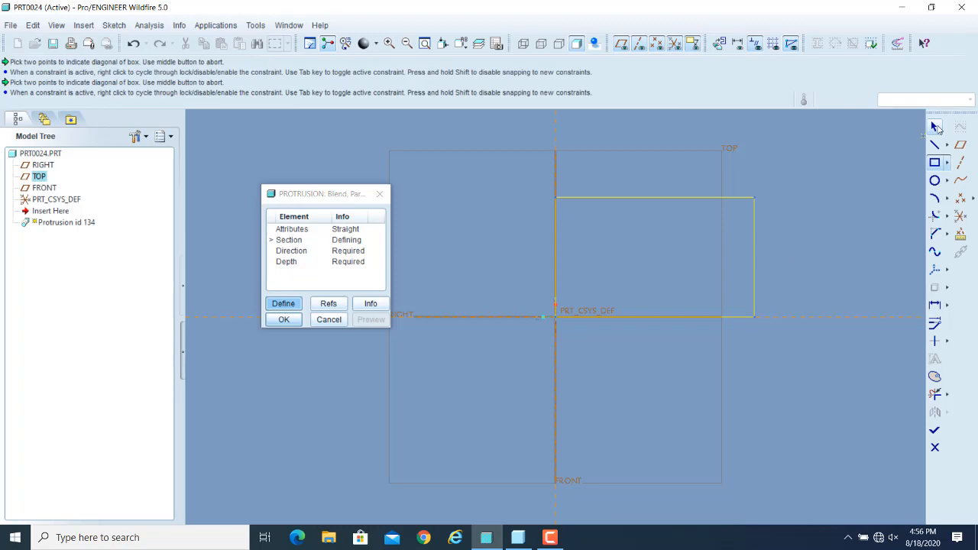
right_click(801, 169)
left_click(833, 192)
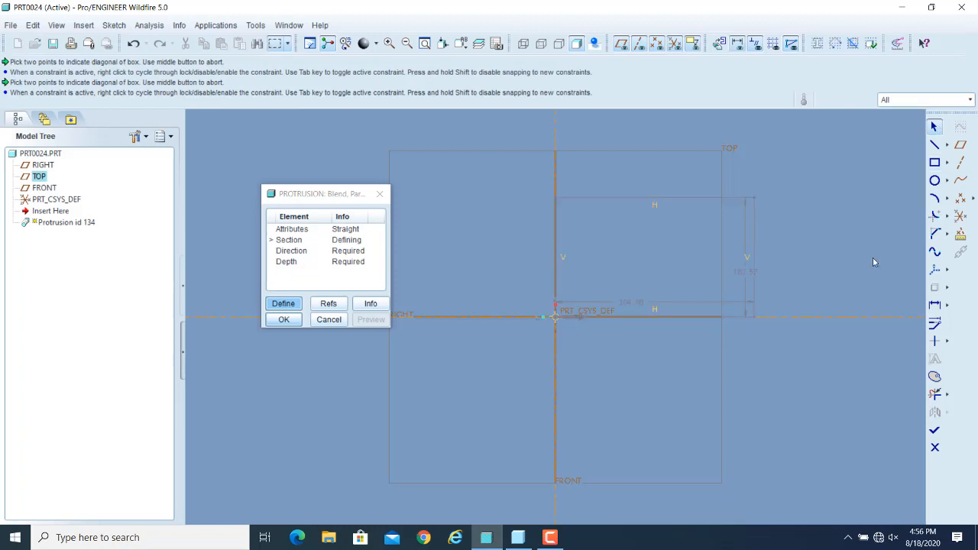
- Sketch a triangle with a horizontal base about 191 long inside the rectangle as the second section, and try to finish the sketch
left_click(933, 144)
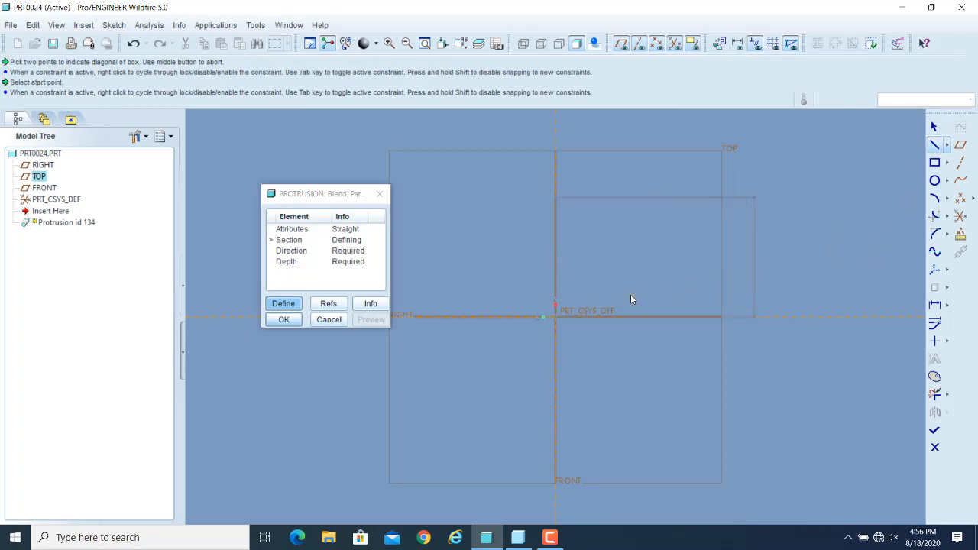
left_click(603, 298)
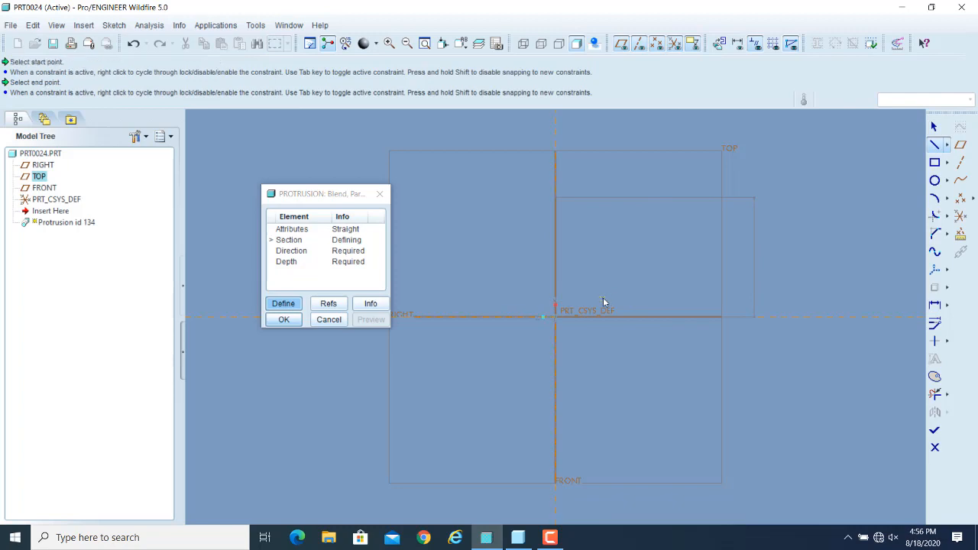
left_click(727, 298)
middle_click(668, 214)
left_click(667, 215)
left_click(603, 299)
left_click(934, 126)
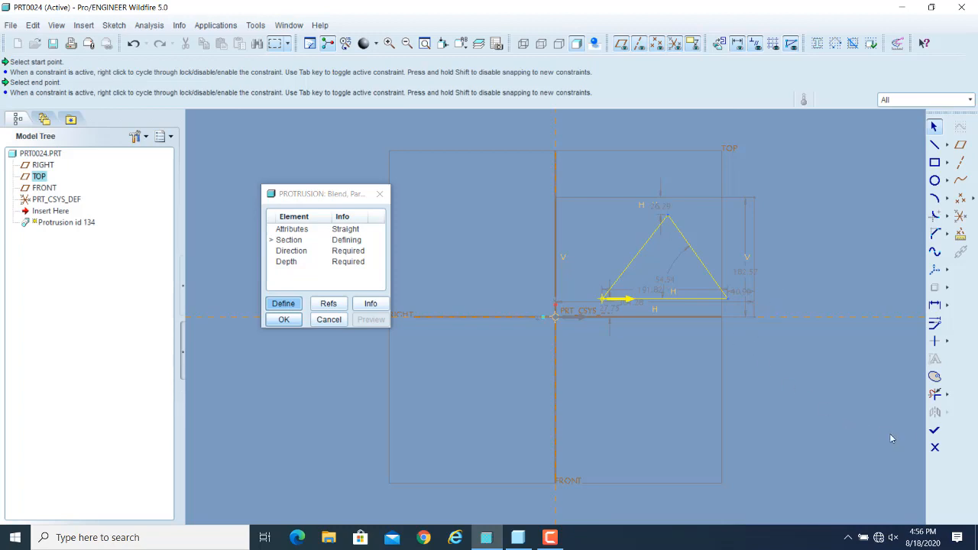
left_click(934, 433)
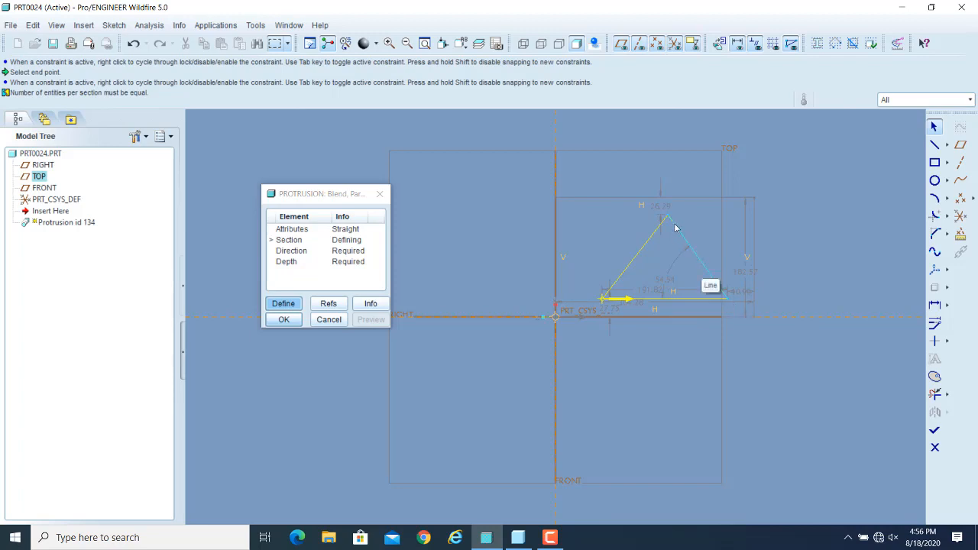
left_click(551, 537)
left_click(925, 487)
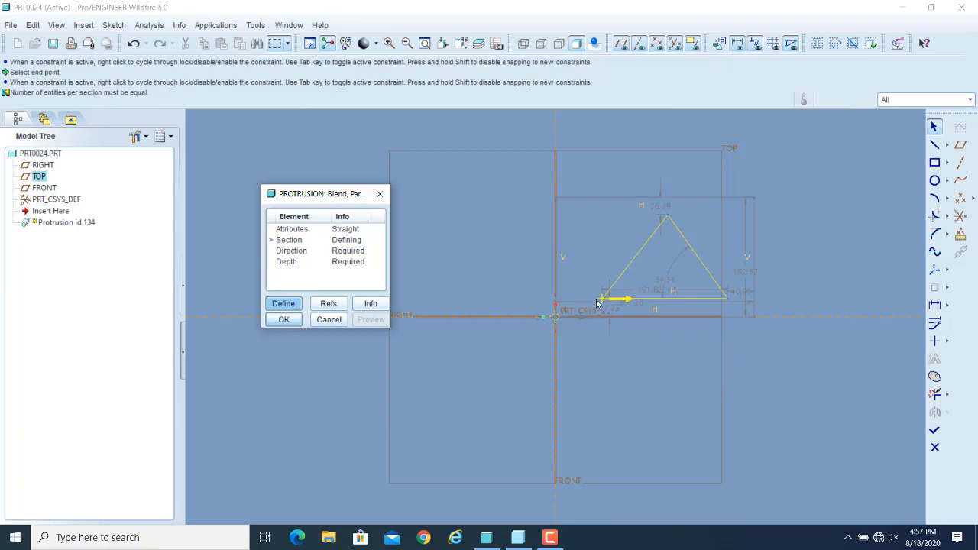
left_click(668, 217)
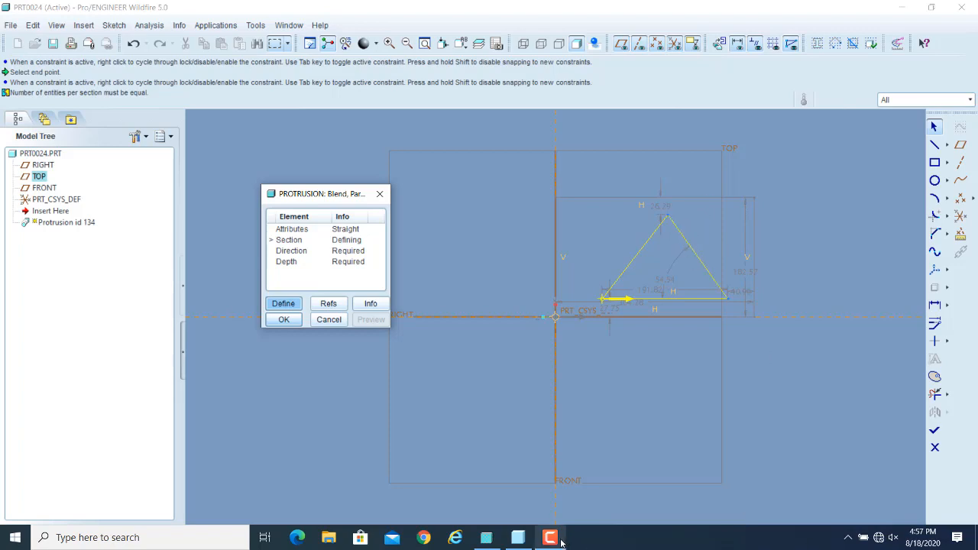
left_click(561, 542)
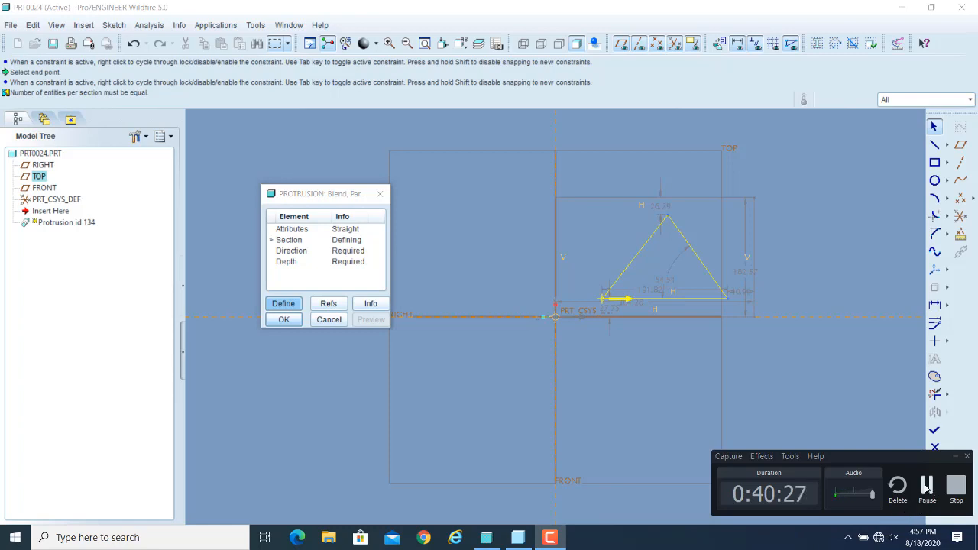
left_click(929, 490)
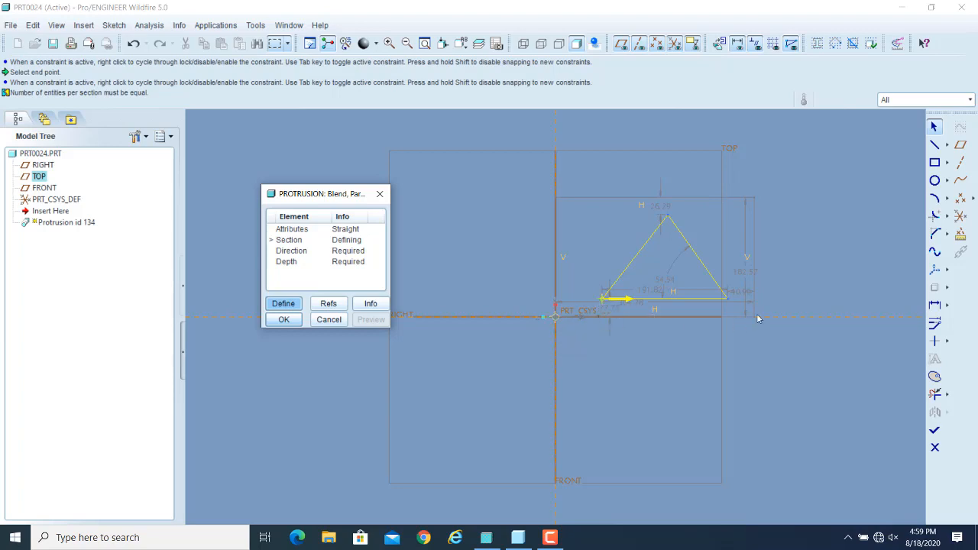
right_click(667, 220)
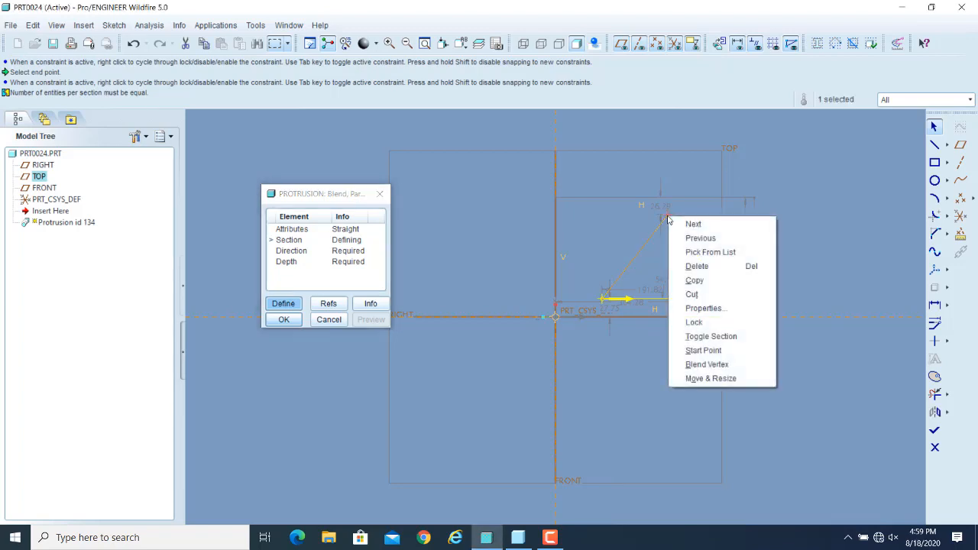
left_click(835, 194)
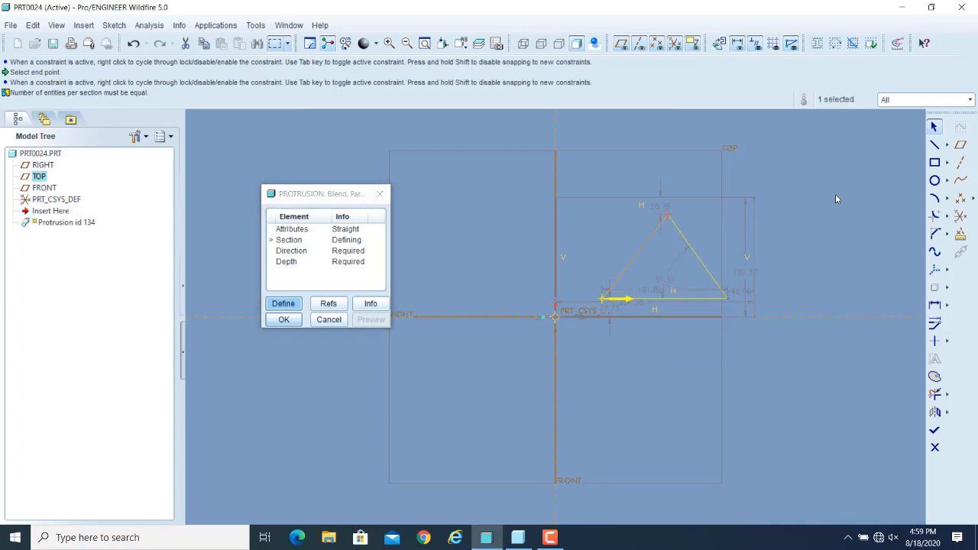
left_click(834, 197)
left_click(552, 539)
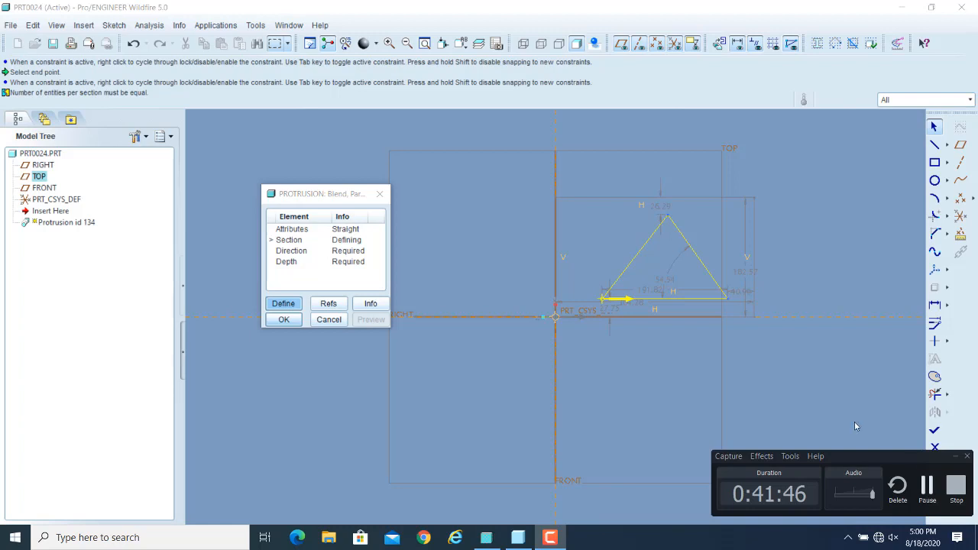
left_click(792, 321)
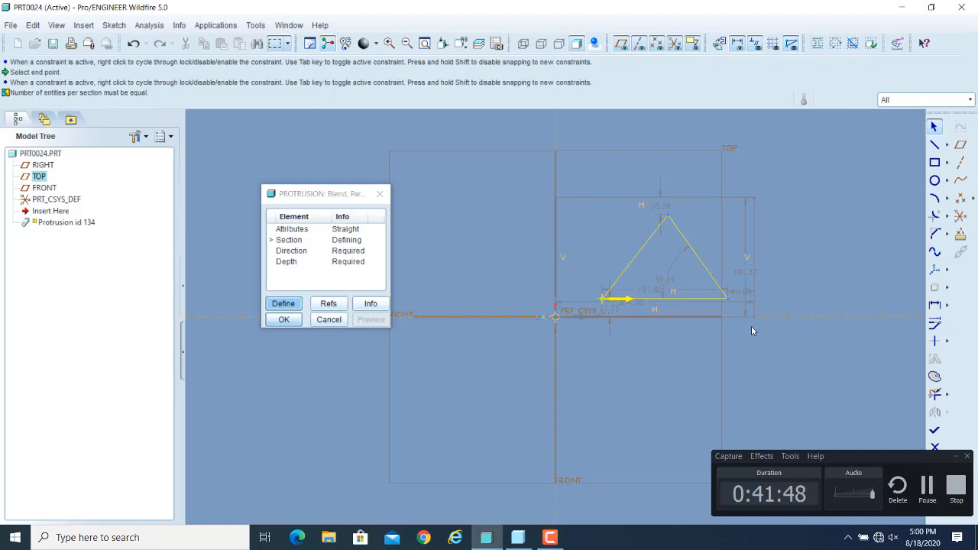
- Add a blend vertex at the right end of the triangle's base so both sections have equal entity counts
left_click(728, 304)
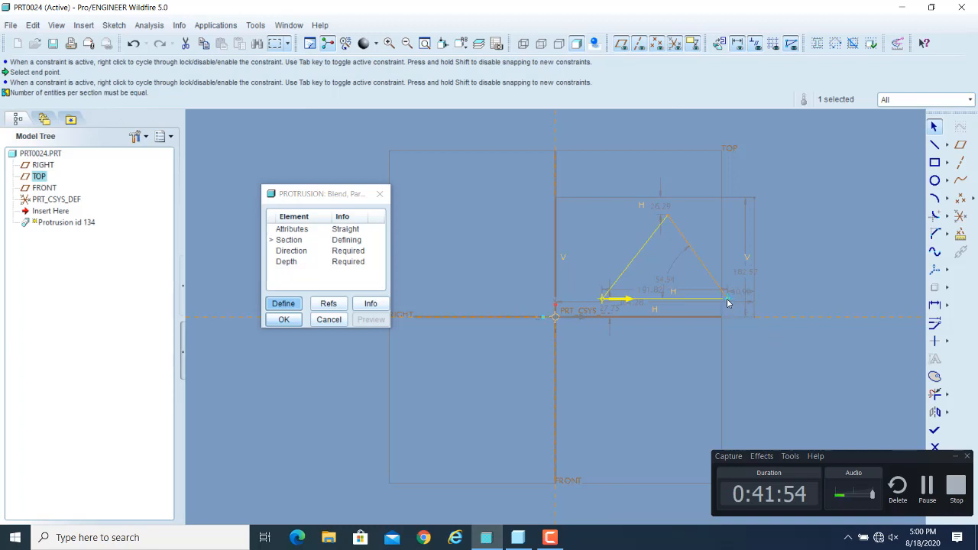
right_click(728, 304)
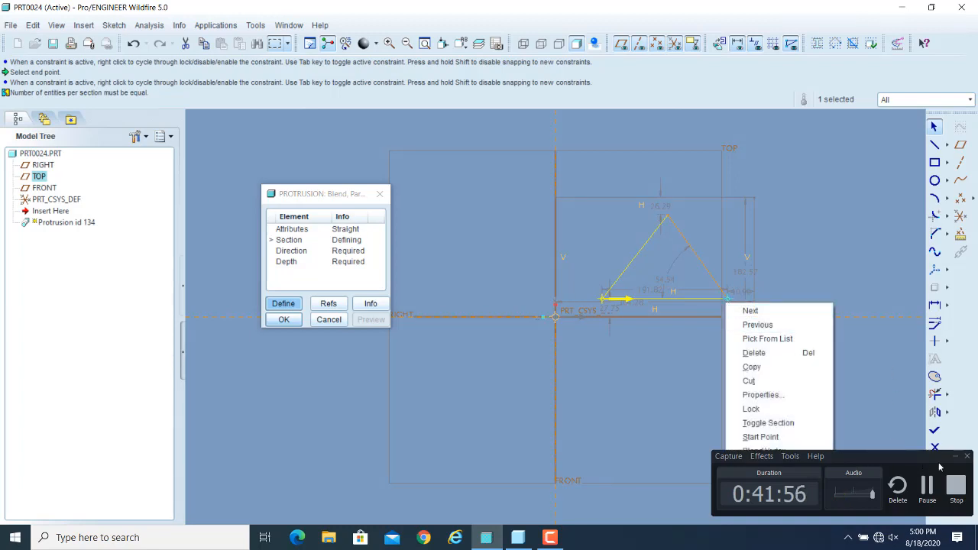
left_click(955, 457)
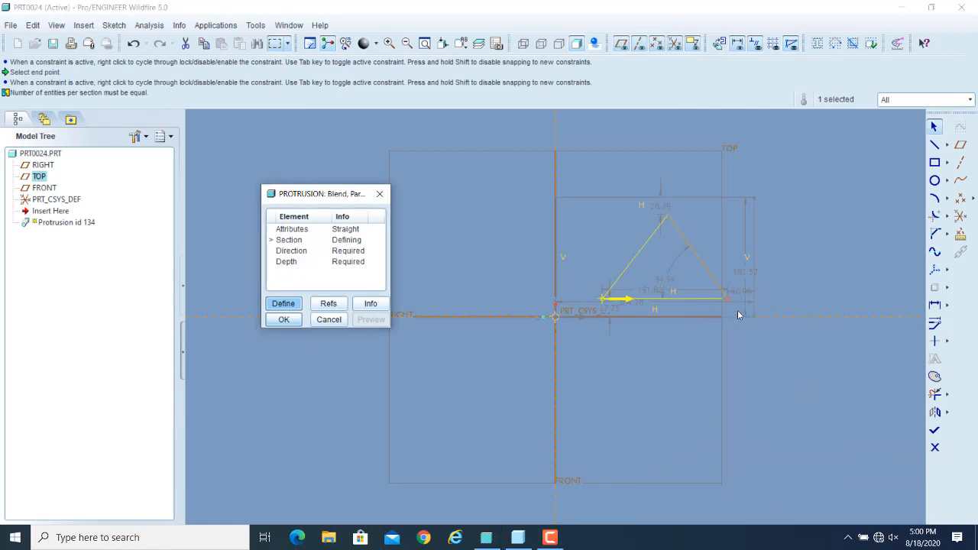
left_click(727, 299)
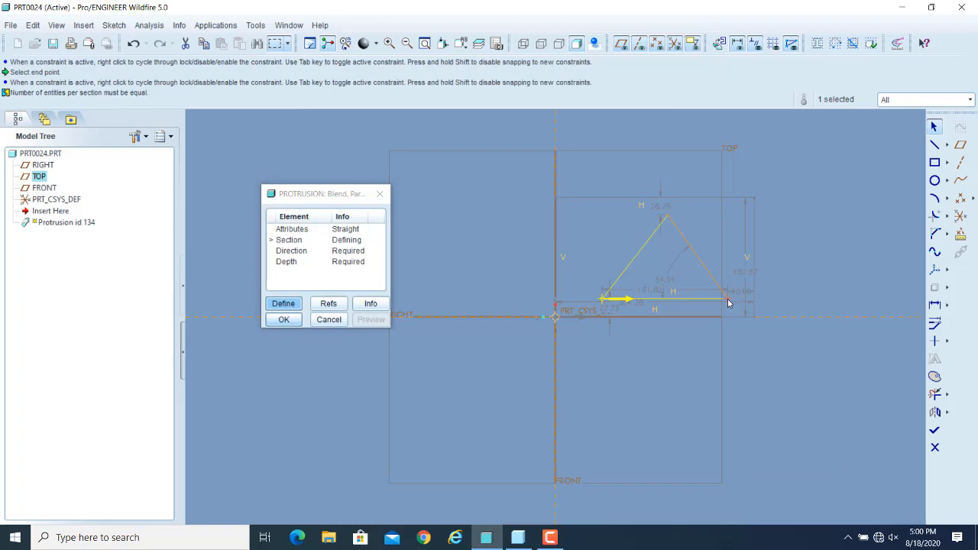
right_click(729, 303)
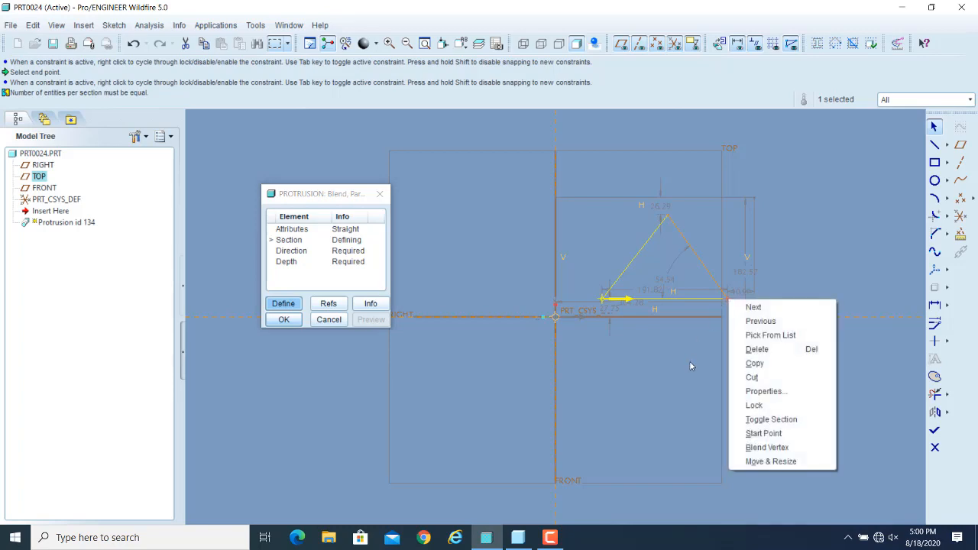
left_click(768, 447)
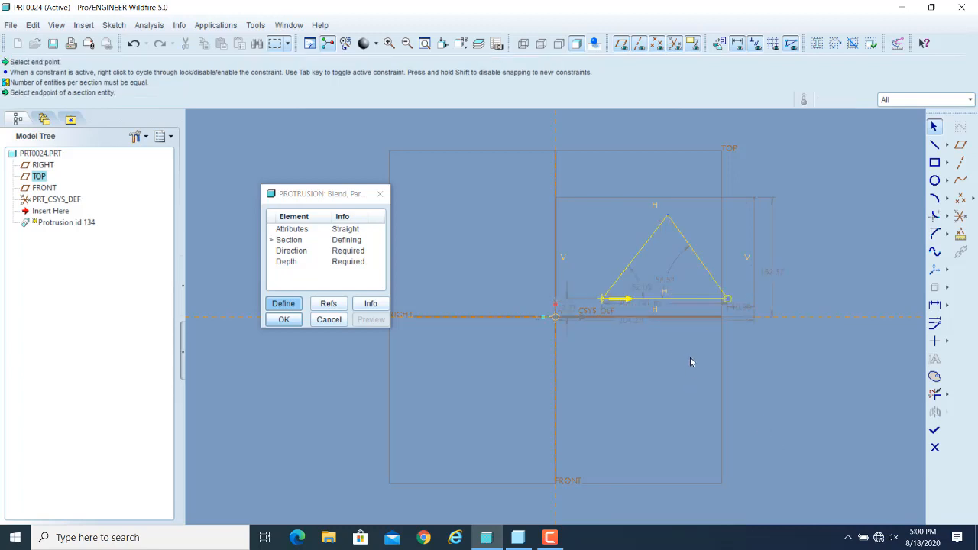
scroll(732, 304, "down", 5)
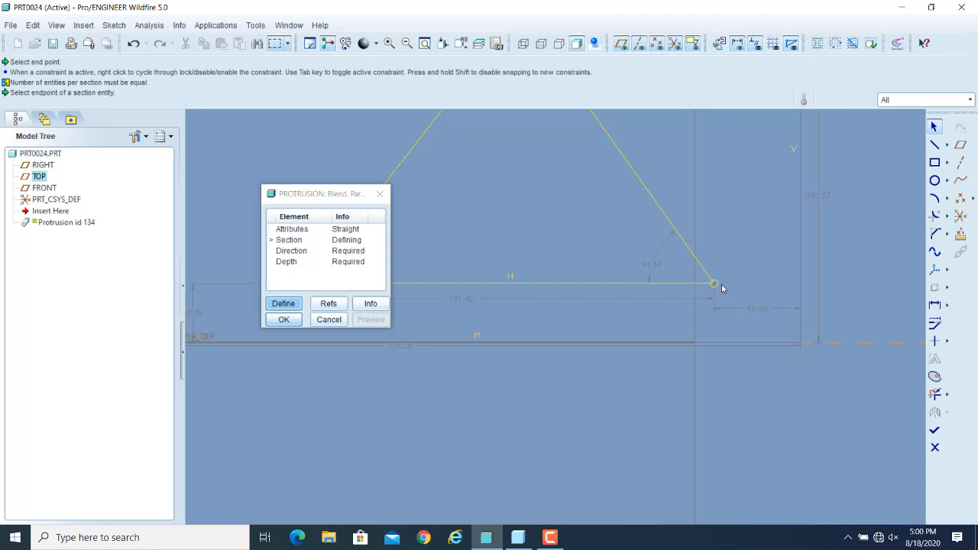
scroll(728, 314, "down", 3)
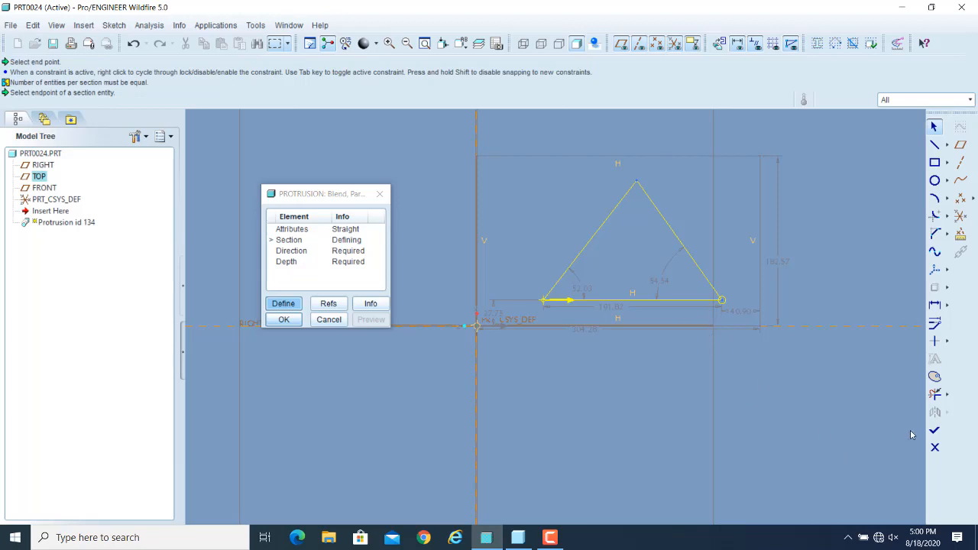
- Finish the section sketch with a depth of 200 for section 2, and preview the blend from several angles
left_click(935, 433)
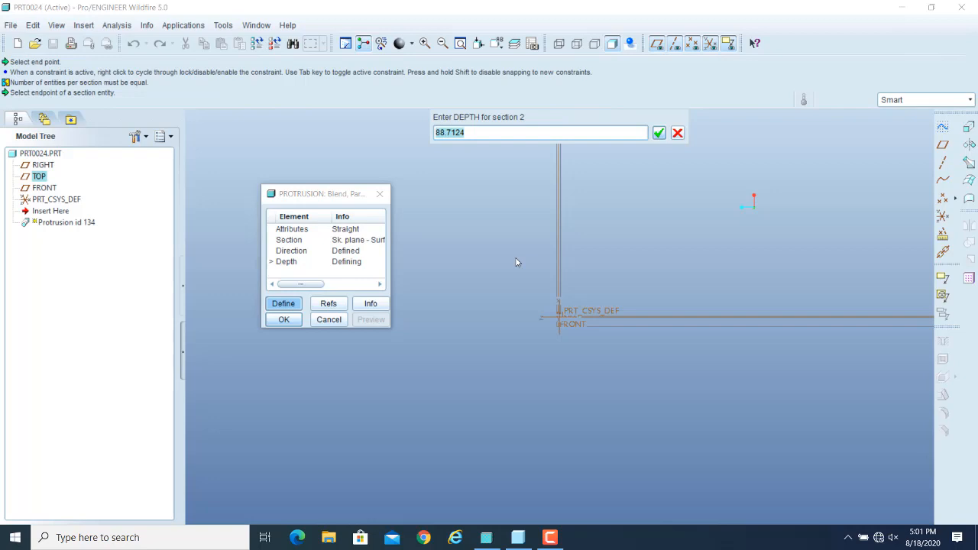
type("200")
key("Return")
scroll(324, 370, "down", 2)
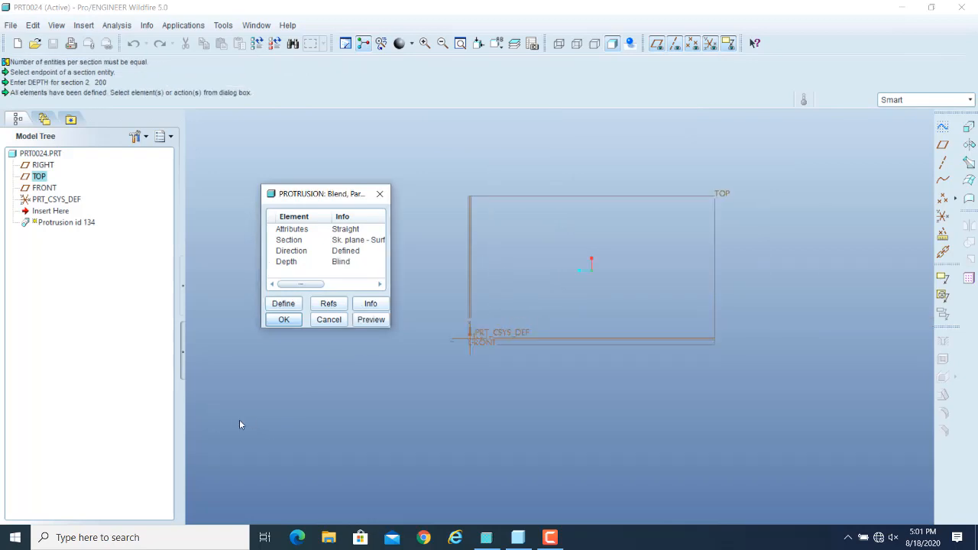
left_click(370, 320)
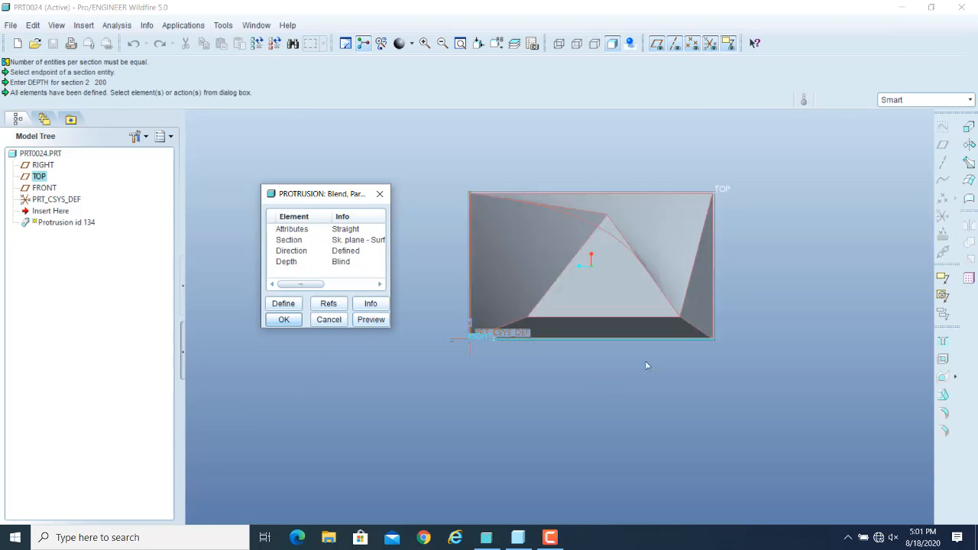
mouse_move(649, 365)
middle_mouse_down()
mouse_move(617, 339)
mouse_move(628, 360)
mouse_move(628, 338)
middle_mouse_up()
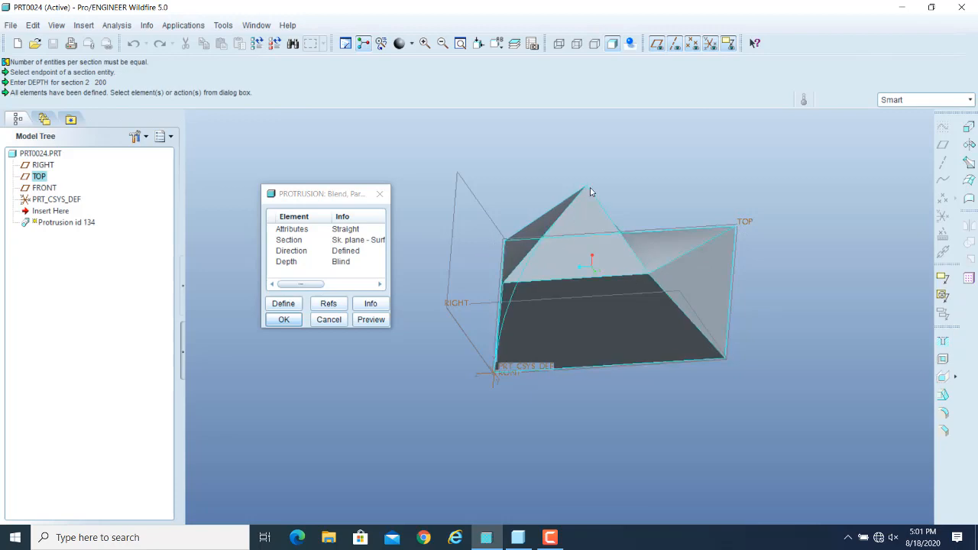
middle_click_drag(789, 204, 799, 230)
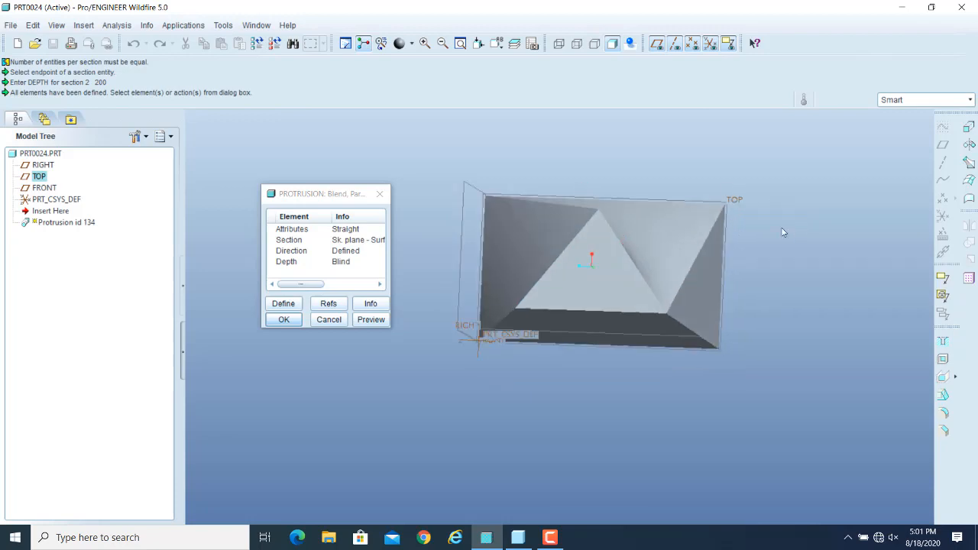
- Redefine the blend's Section element and toggle to the triangular second section
double_click(300, 241)
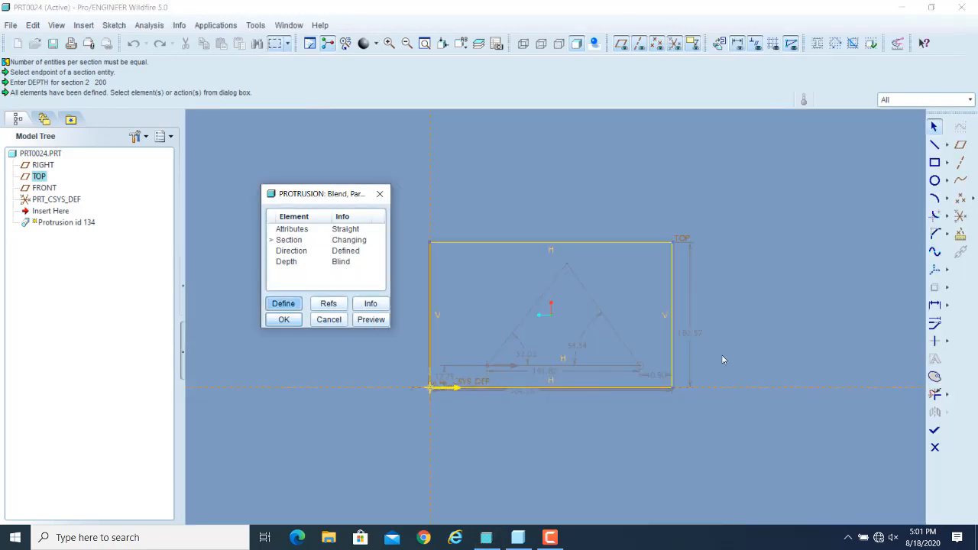
right_click(718, 199)
left_click(758, 221)
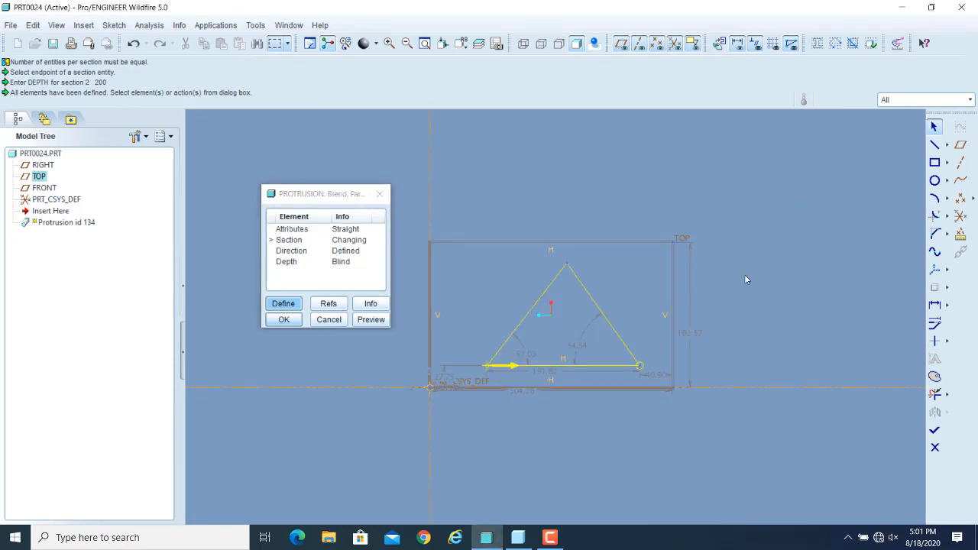
- Pick the Blend Vertex from the overlapping entities at the triangle's right base corner and delete it
scroll(652, 379, "down", 5)
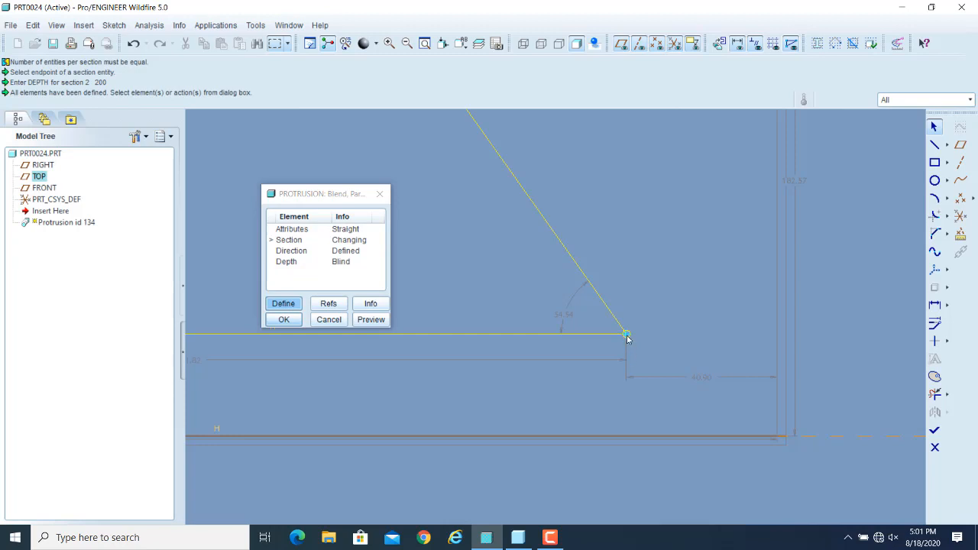
left_click(625, 335)
right_click(627, 338)
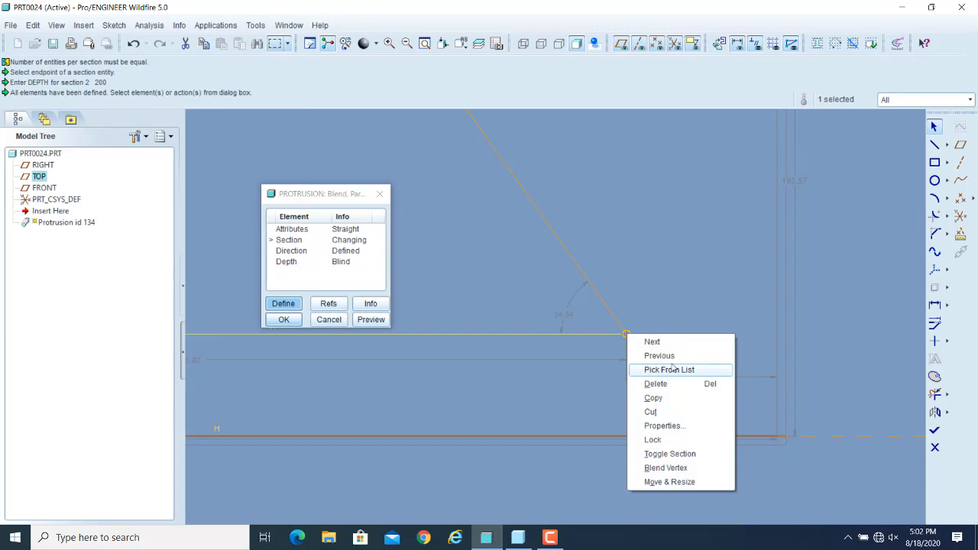
left_click(682, 314)
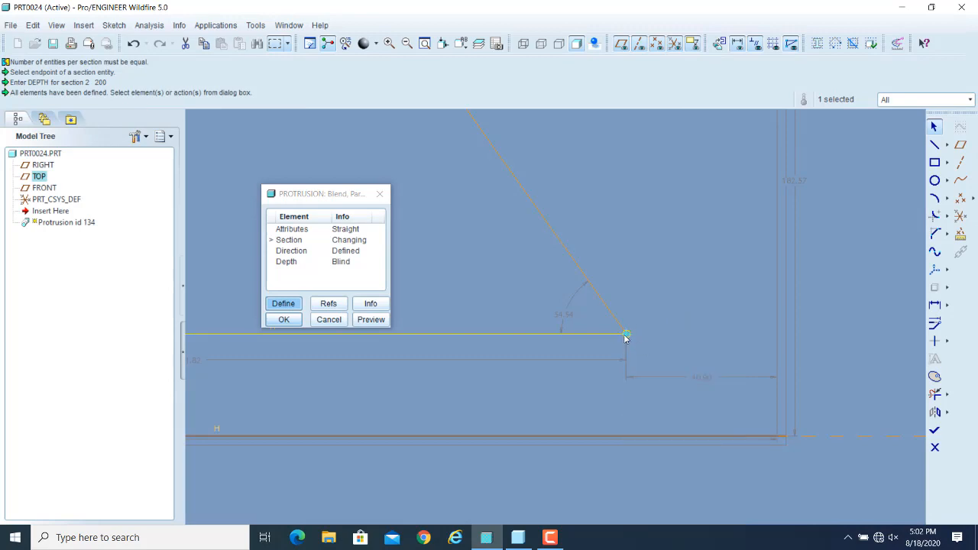
right_click(627, 335)
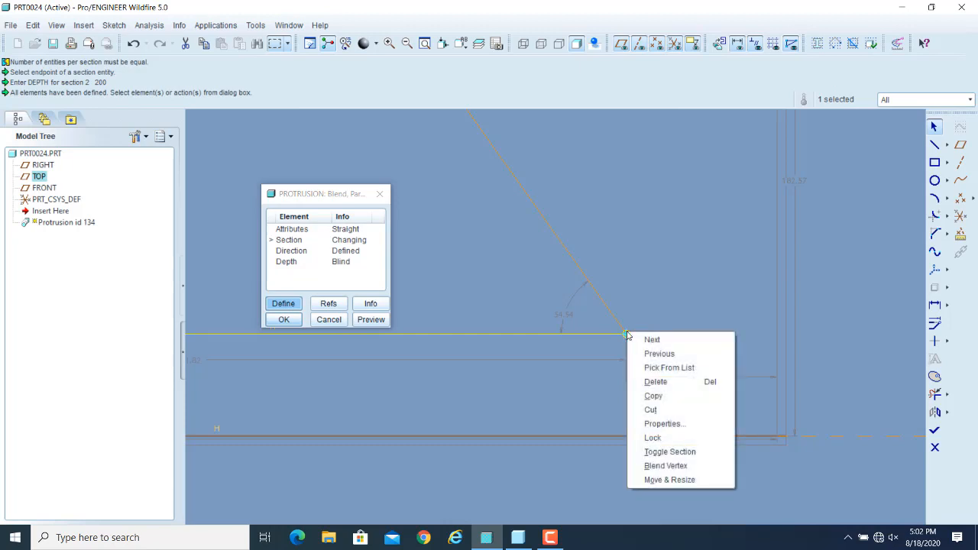
left_click(683, 367)
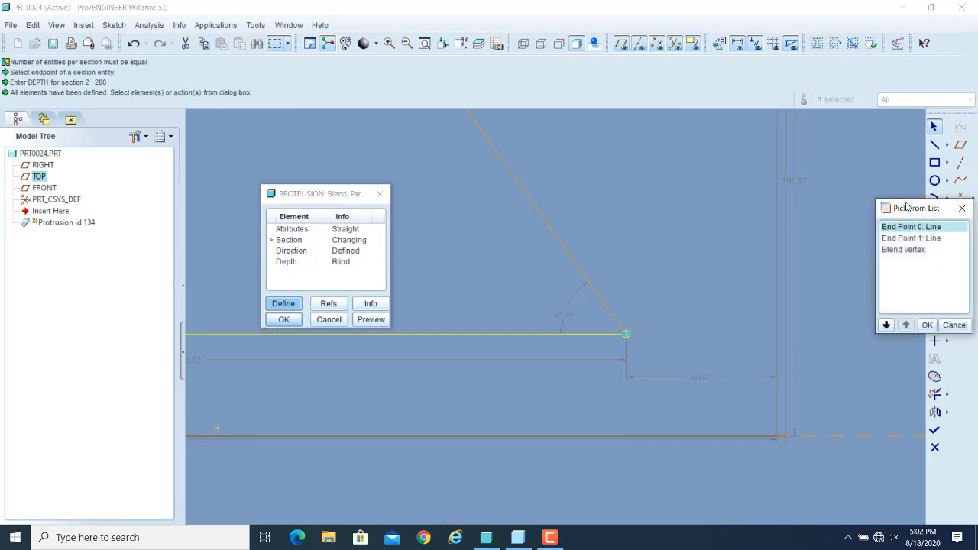
left_click_drag(916, 209, 871, 179)
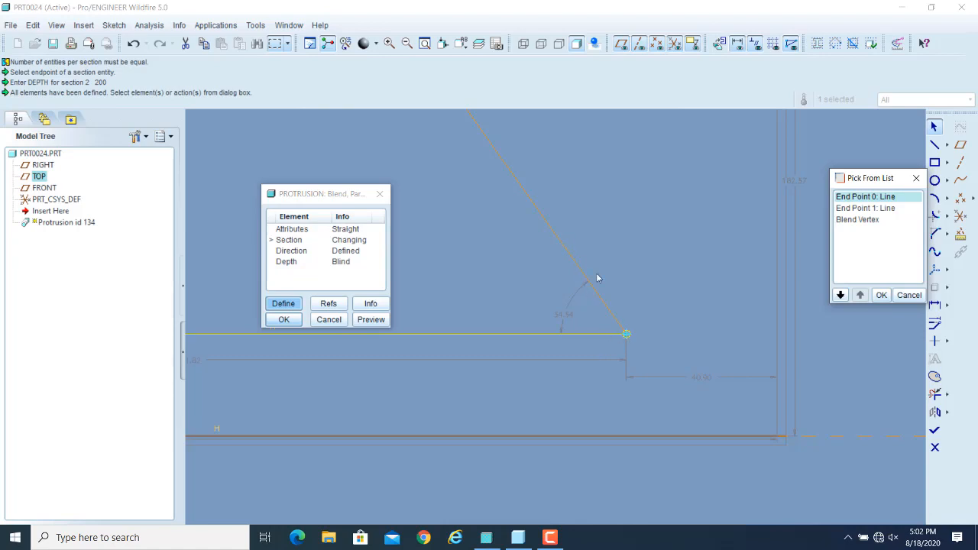
left_click(860, 220)
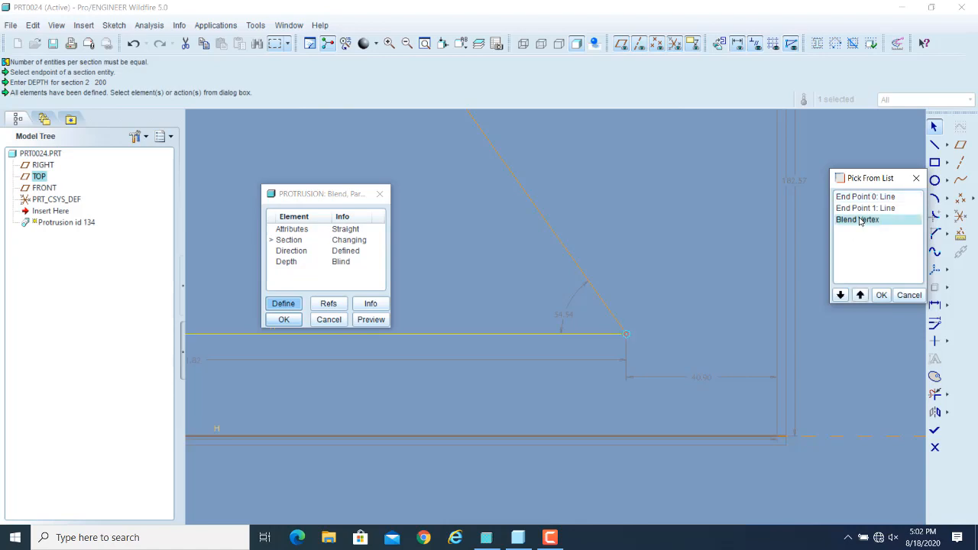
left_click(881, 295)
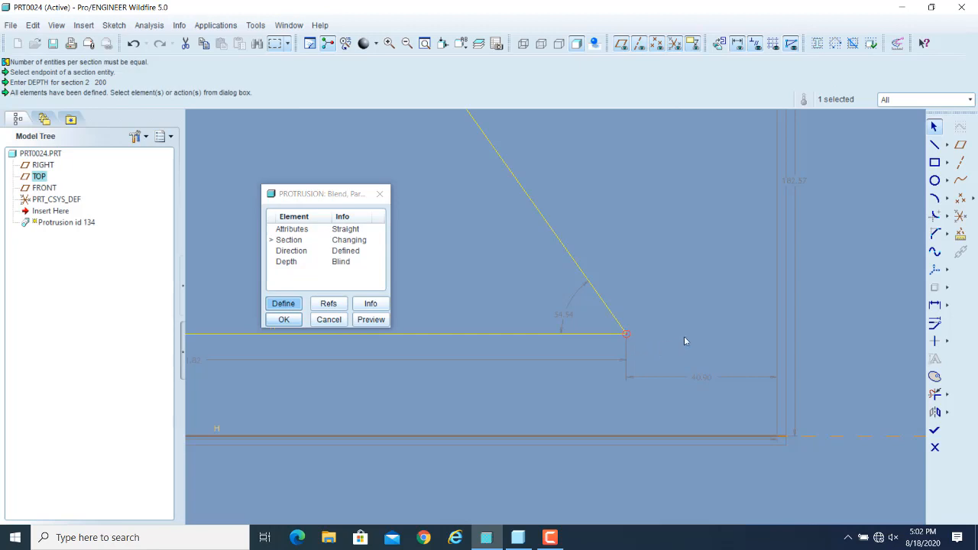
key("Delete")
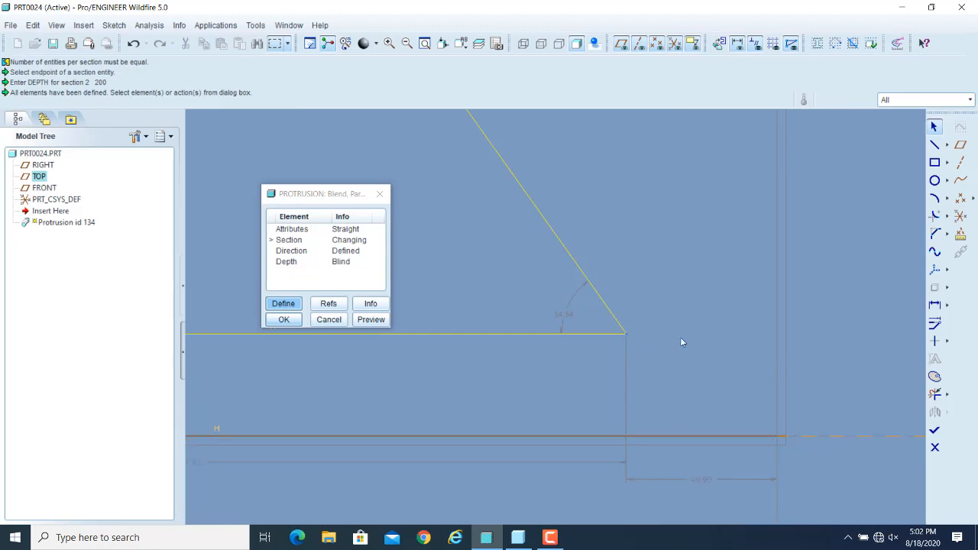
- Add a blend vertex at the triangle's apex, then finish the section sketch and preview the blend
scroll(733, 382, "down", 5)
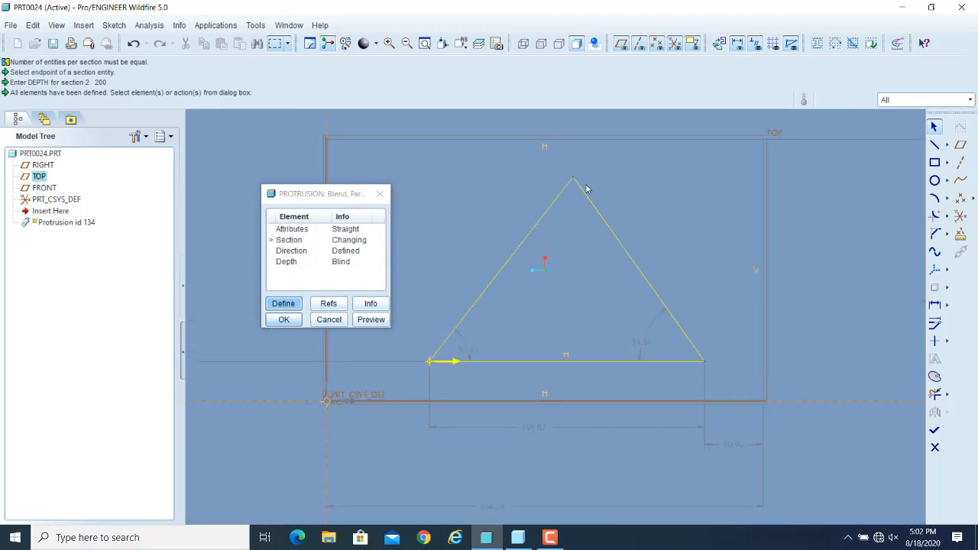
left_click(573, 178)
right_click(574, 178)
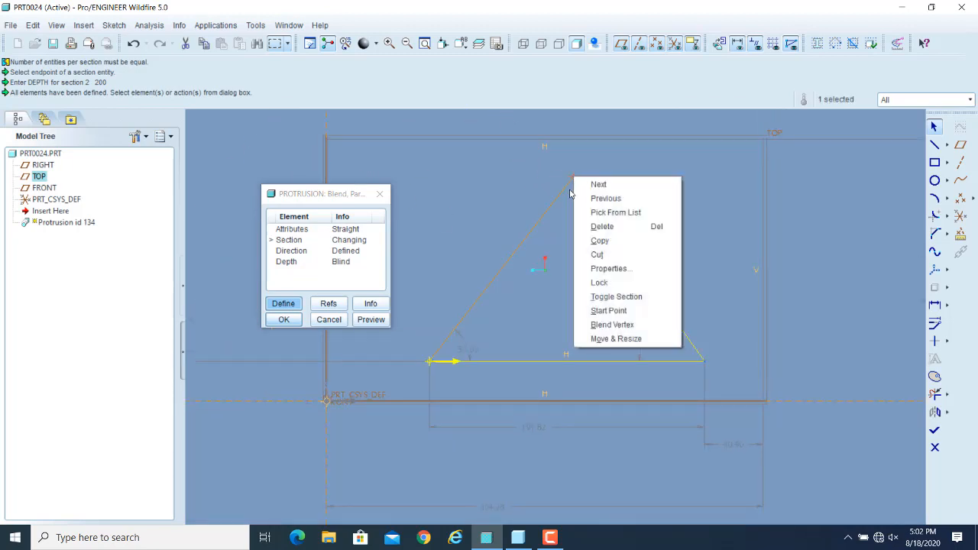
left_click(612, 325)
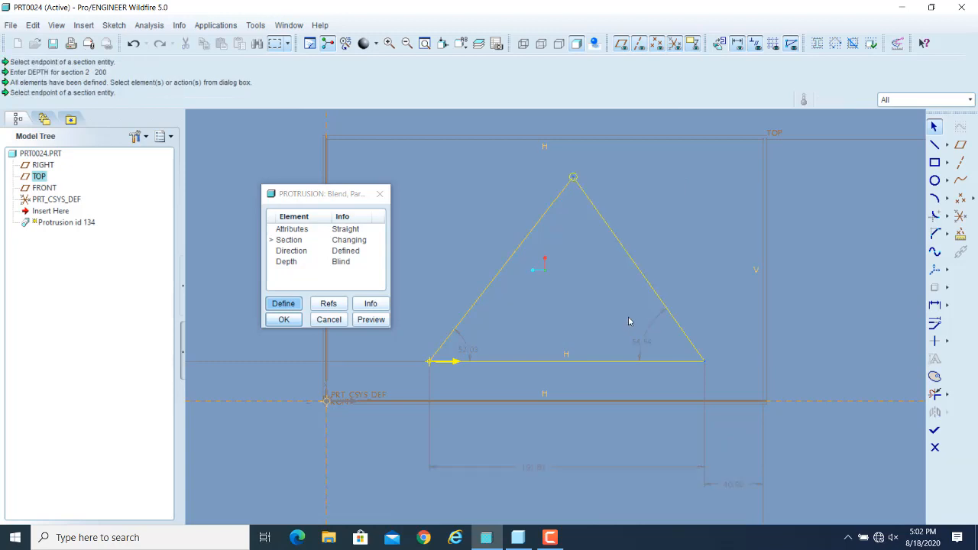
left_click(935, 433)
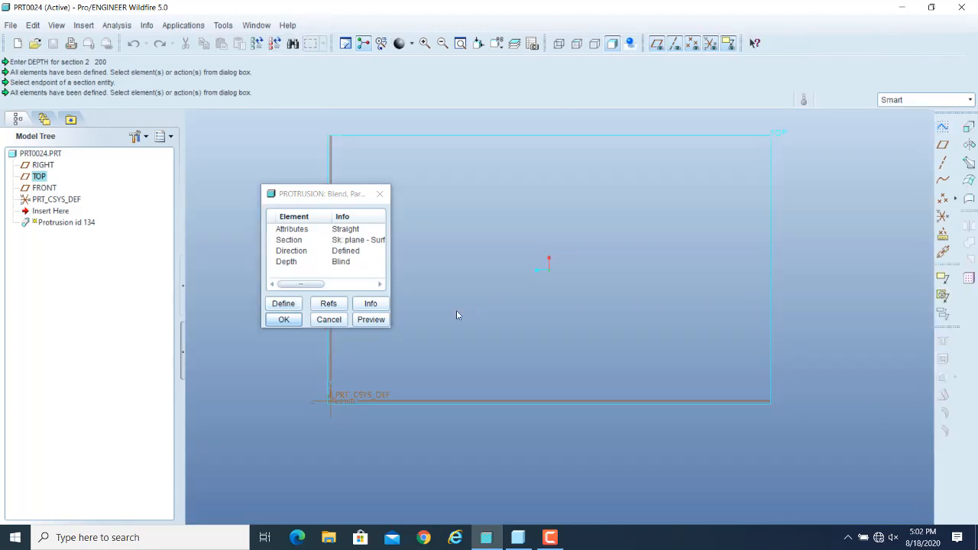
left_click(372, 319)
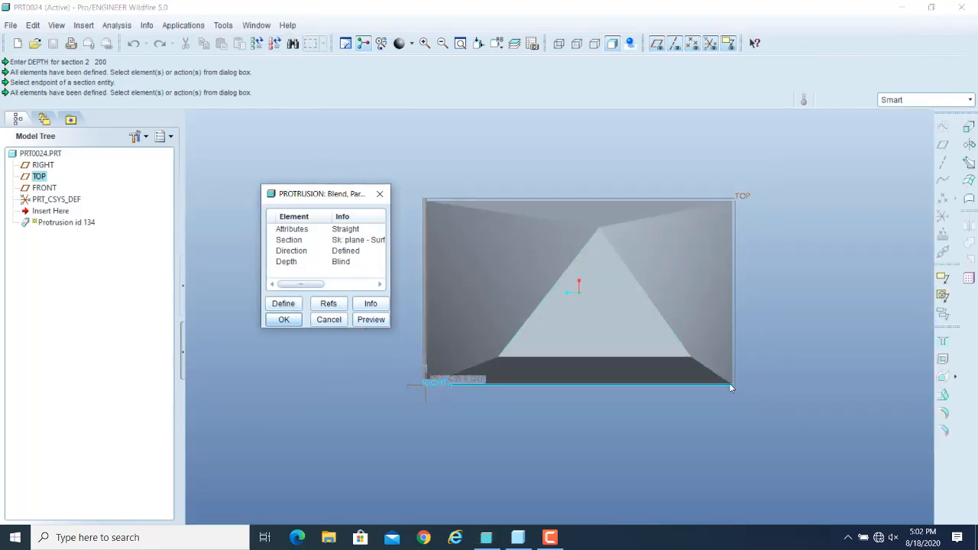
- Redefine the blend's Section element and trim away the sides of the rectangular first section
middle_click_drag(736, 349, 728, 350)
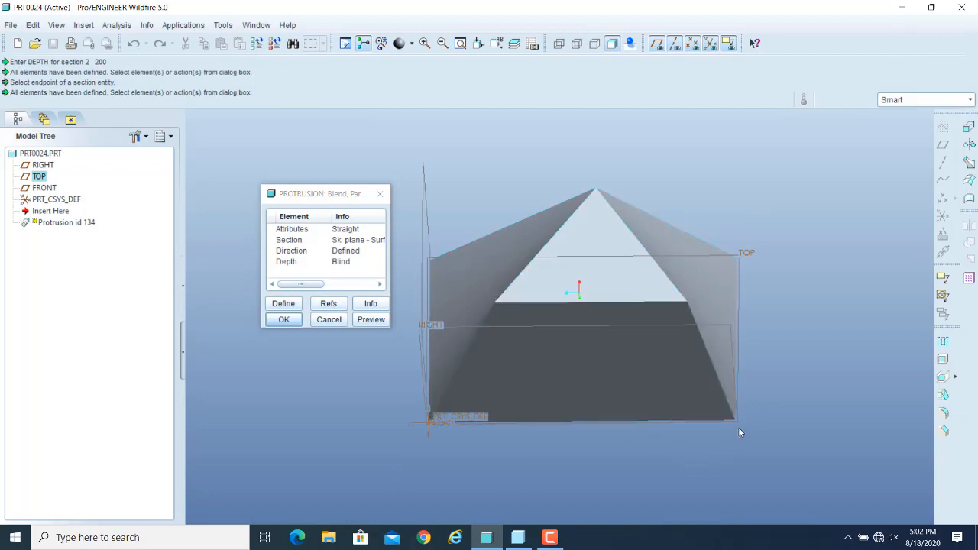
mouse_move(848, 297)
middle_mouse_down()
mouse_move(842, 337)
mouse_move(769, 240)
middle_mouse_up()
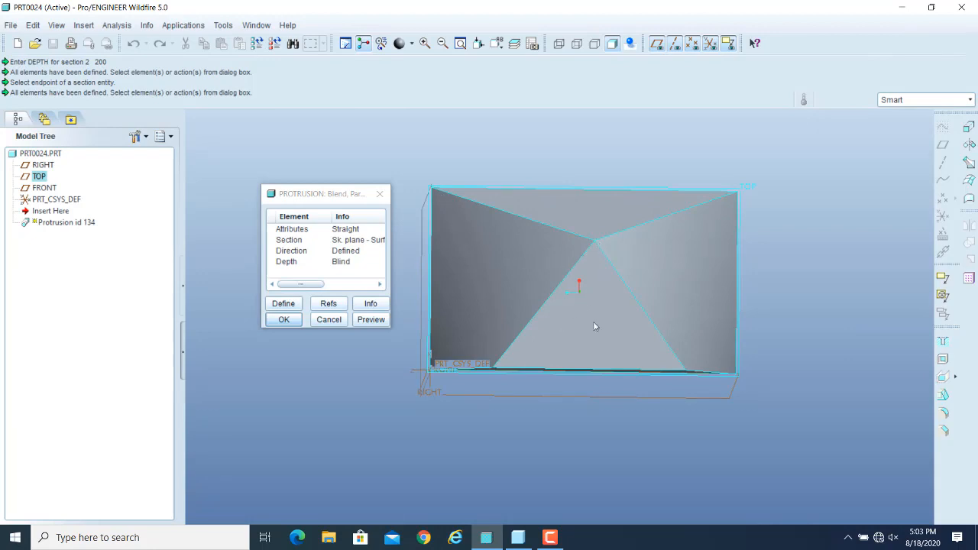
middle_click_drag(701, 381, 701, 364)
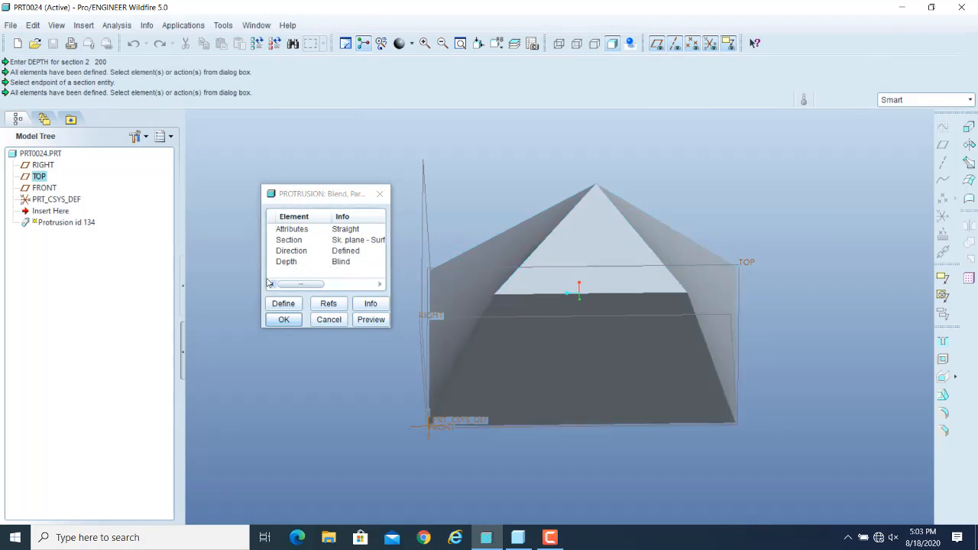
double_click(290, 242)
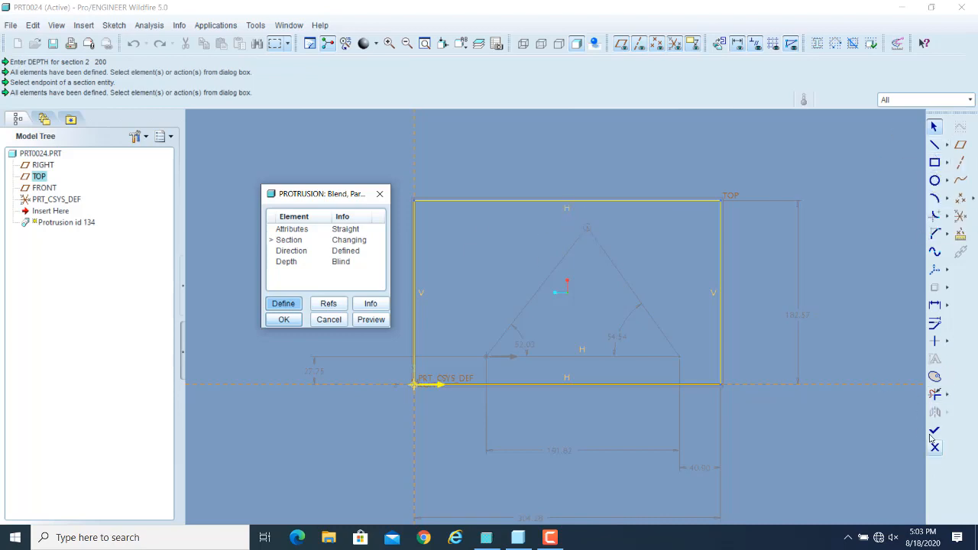
left_click(935, 395)
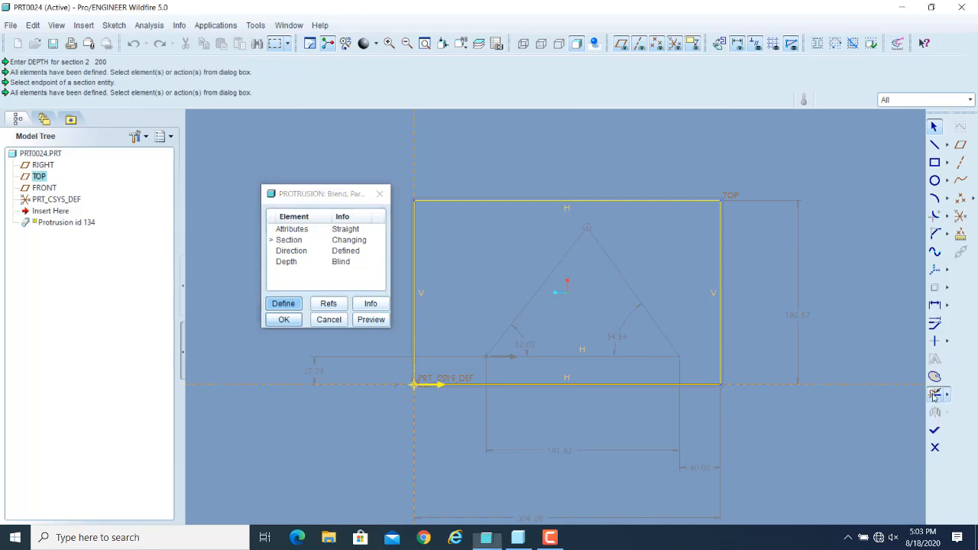
left_click(492, 384)
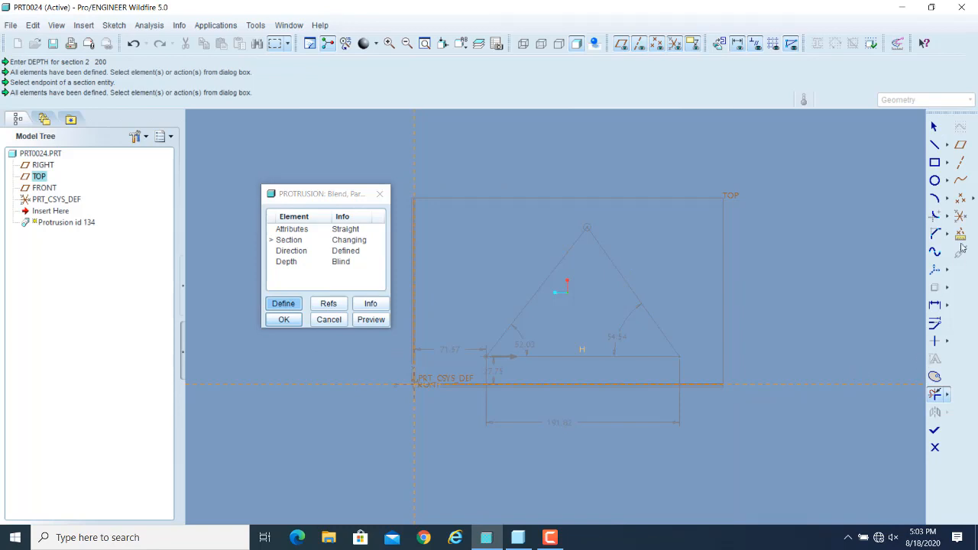
- Sketch a closed five-sided polygon around the triangle as the first section, with a horizontal base about 288 long
left_click(935, 144)
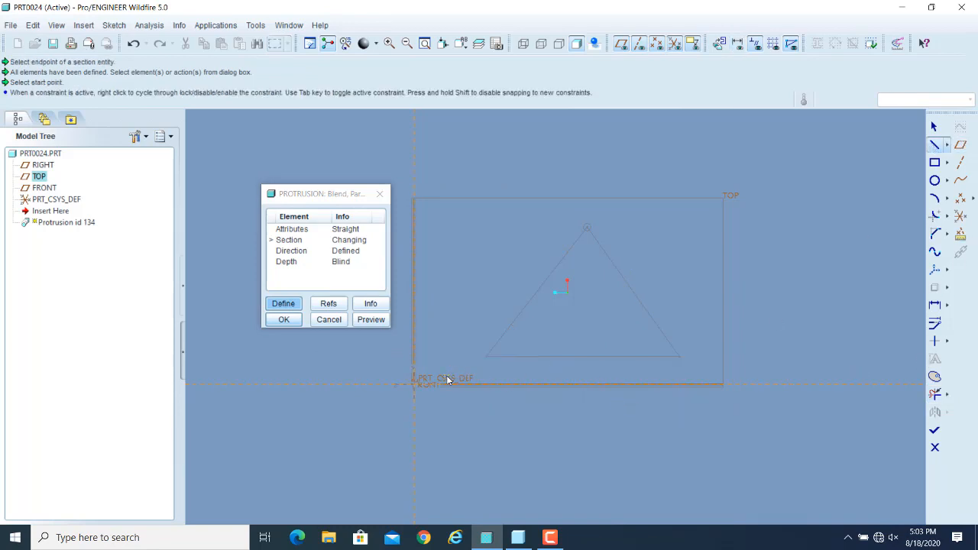
left_click(433, 403)
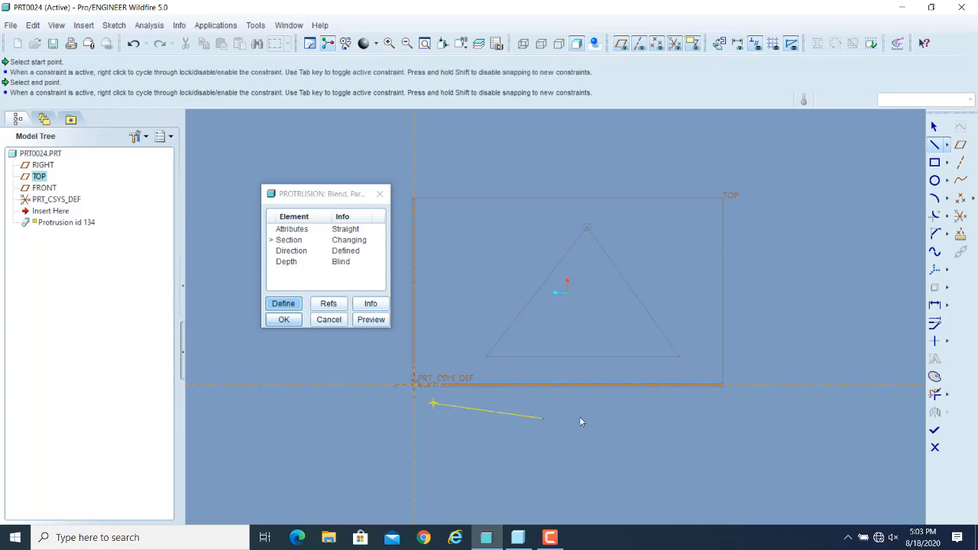
left_click(723, 409)
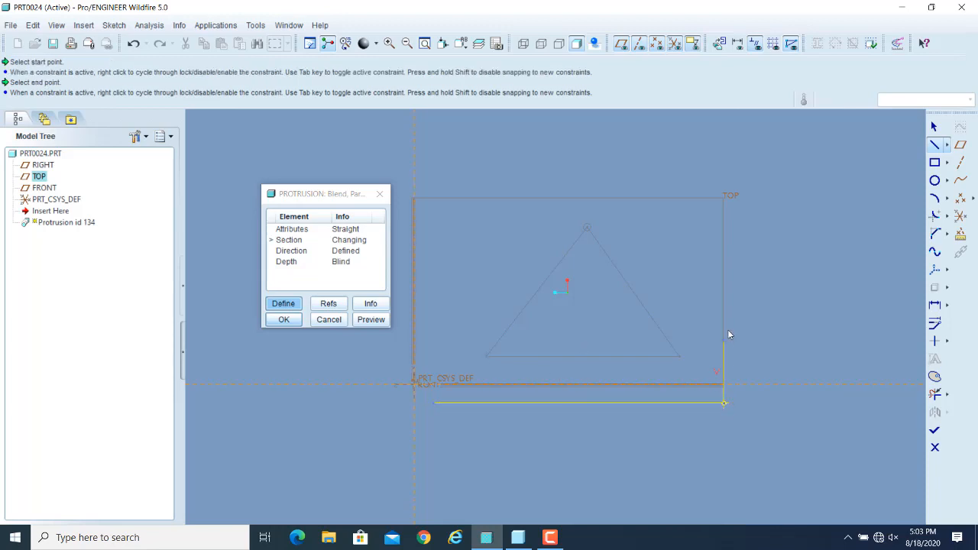
left_click(753, 252)
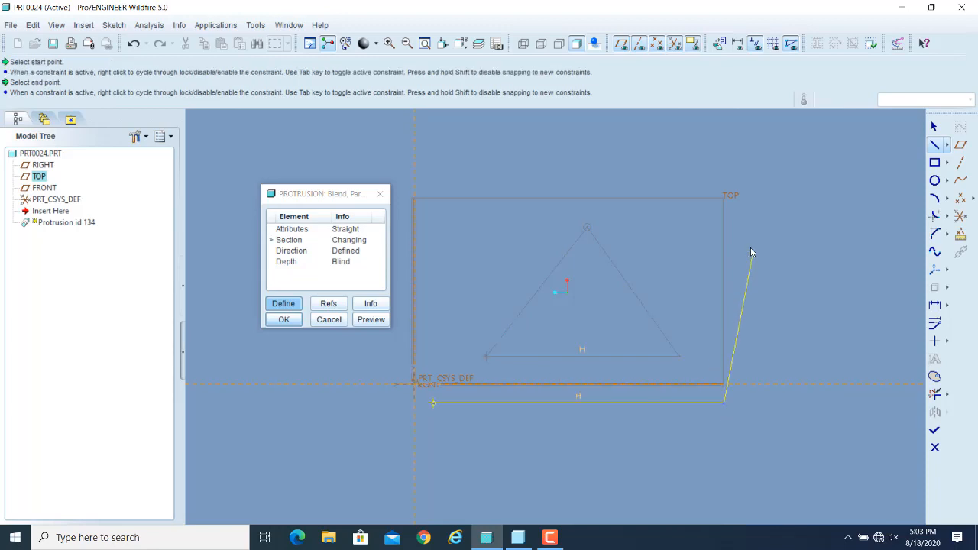
left_click(592, 145)
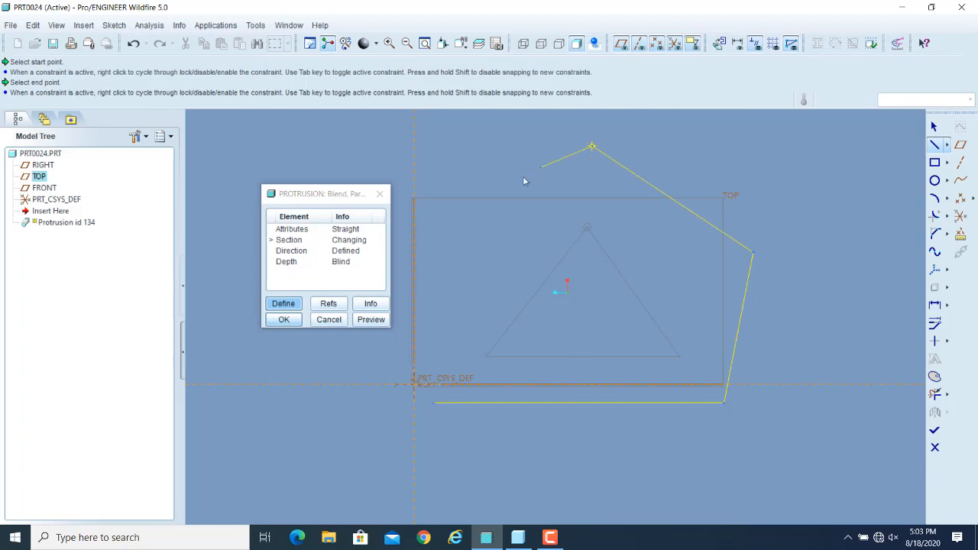
left_click(450, 221)
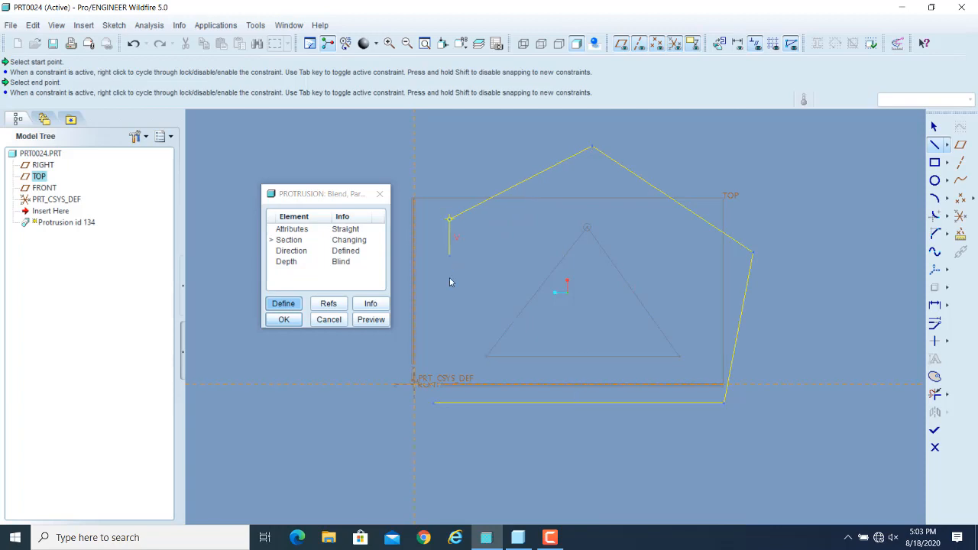
left_click(435, 404)
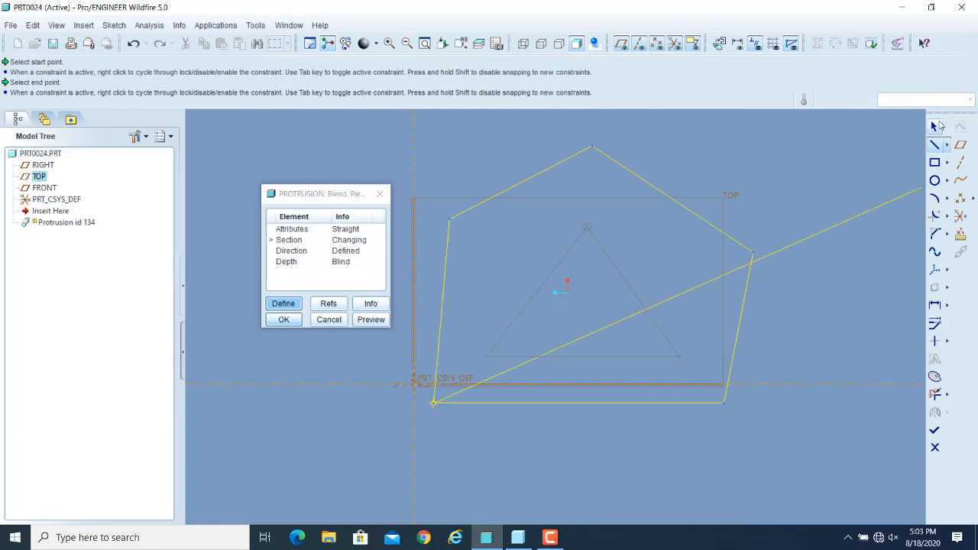
left_click(935, 128)
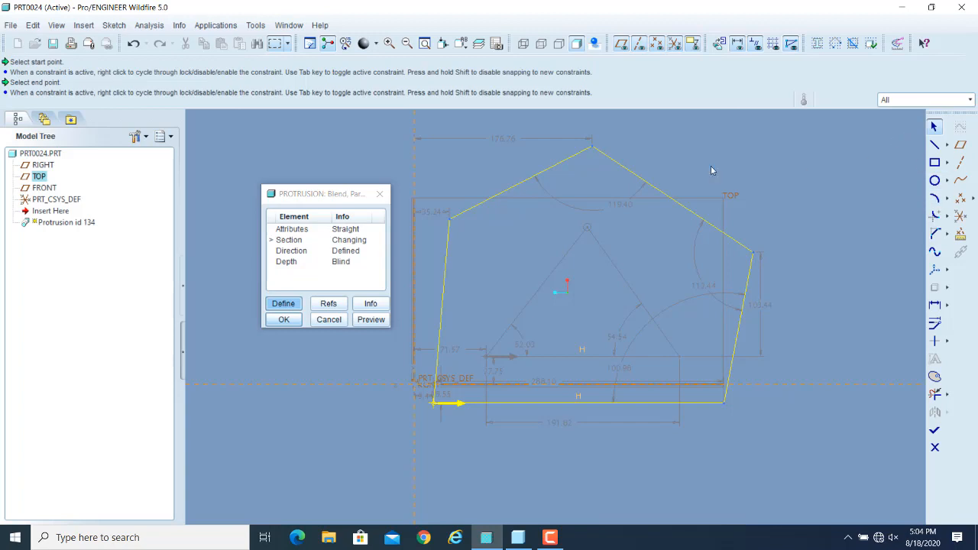
- Toggle to the triangular section and add a blend vertex at its right base corner
right_click(716, 141)
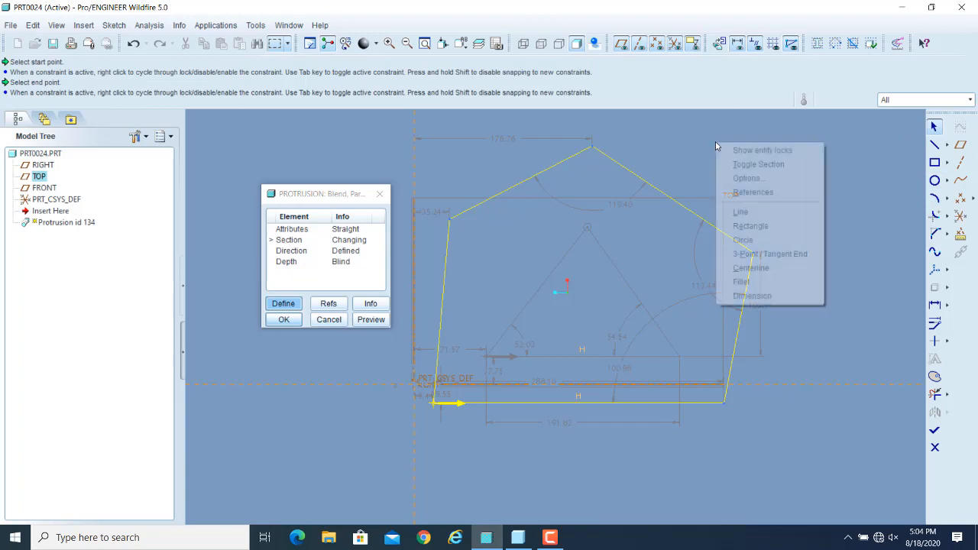
left_click(762, 163)
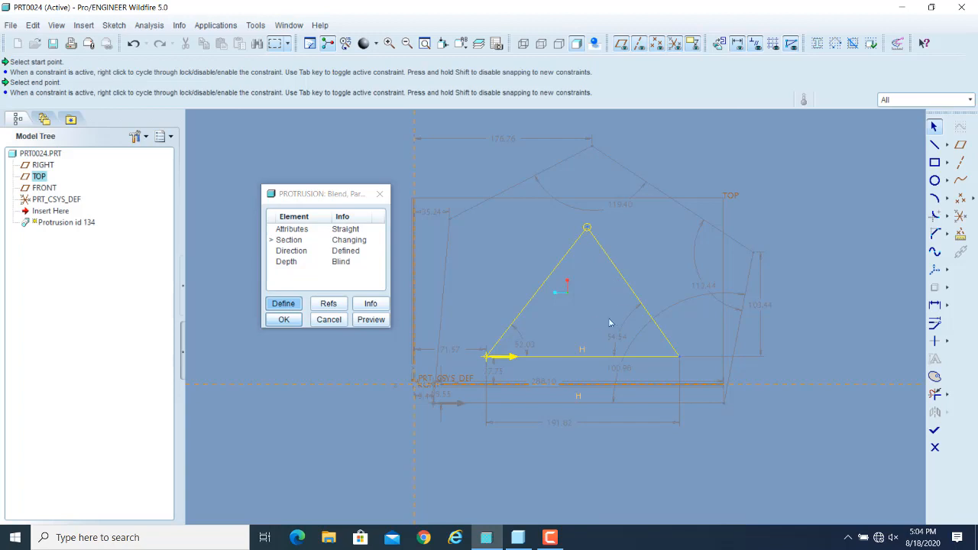
left_click(680, 356)
right_click(680, 355)
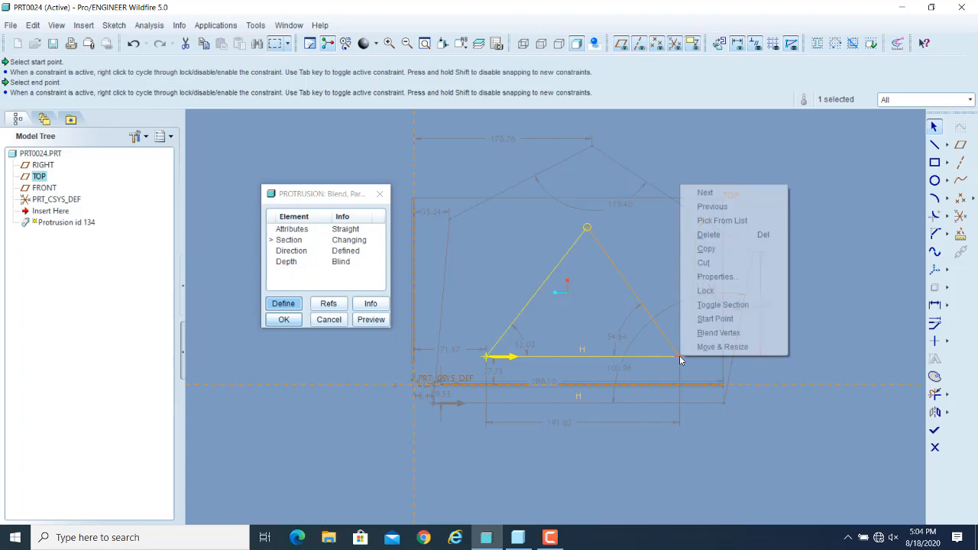
left_click(724, 332)
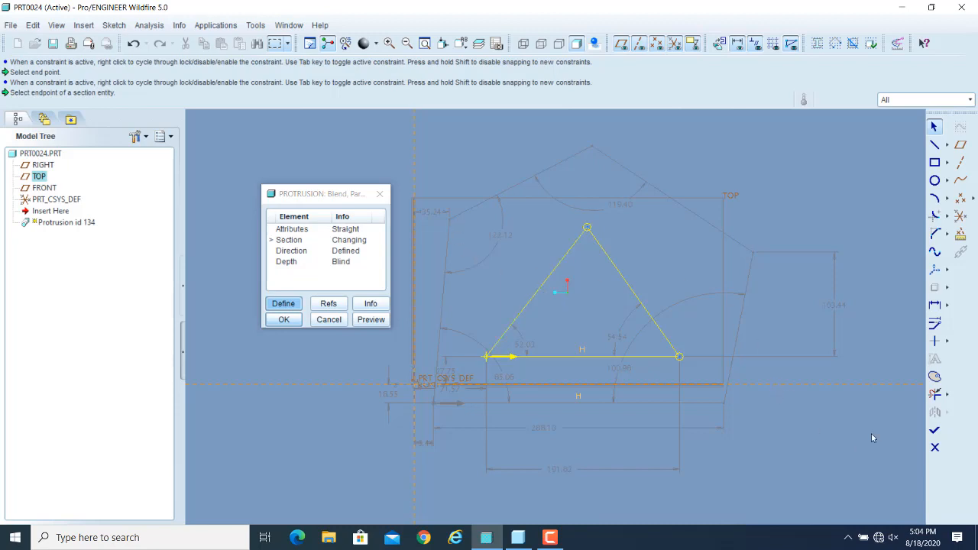
- Finish the section sketch and preview the pentagon-to-triangle blend from several angles
left_click(940, 433)
left_click(370, 320)
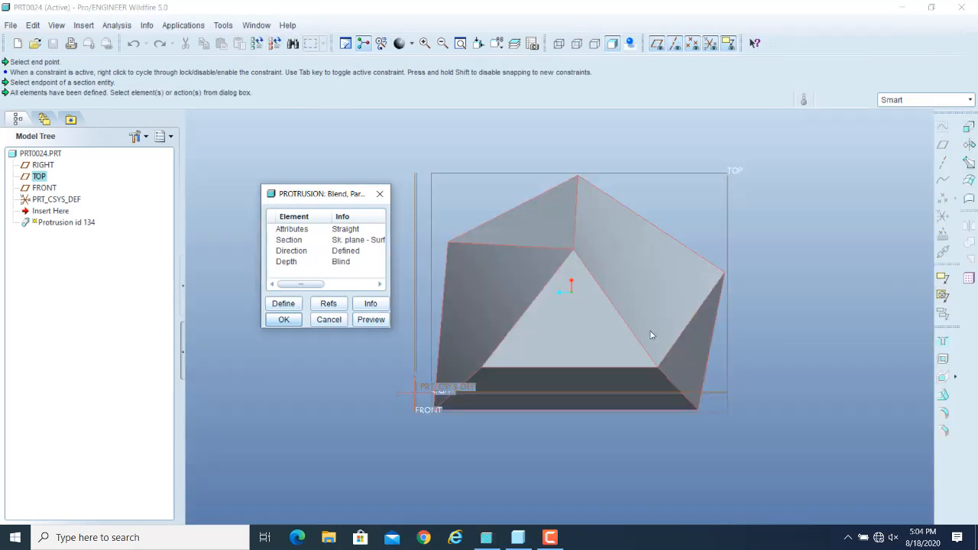
mouse_move(793, 361)
middle_mouse_down()
mouse_move(789, 303)
mouse_move(786, 344)
middle_mouse_up()
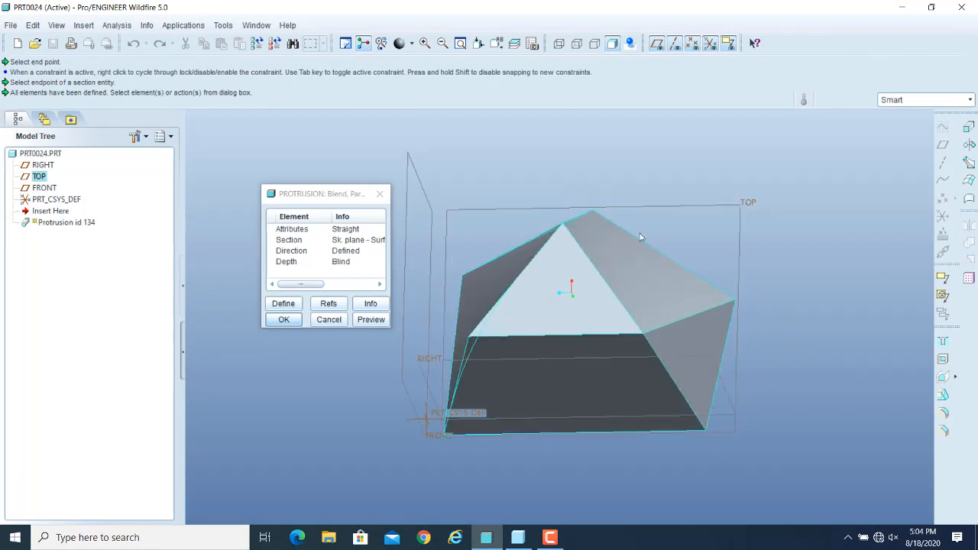
middle_click_drag(640, 237, 635, 270)
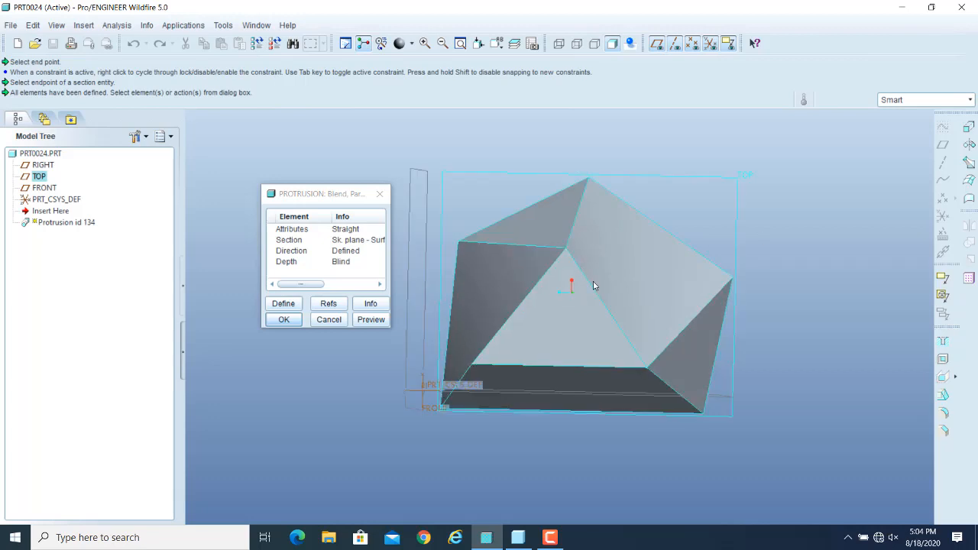
- Redefine the Section element again and toggle from the pentagon to the triangle
double_click(295, 241)
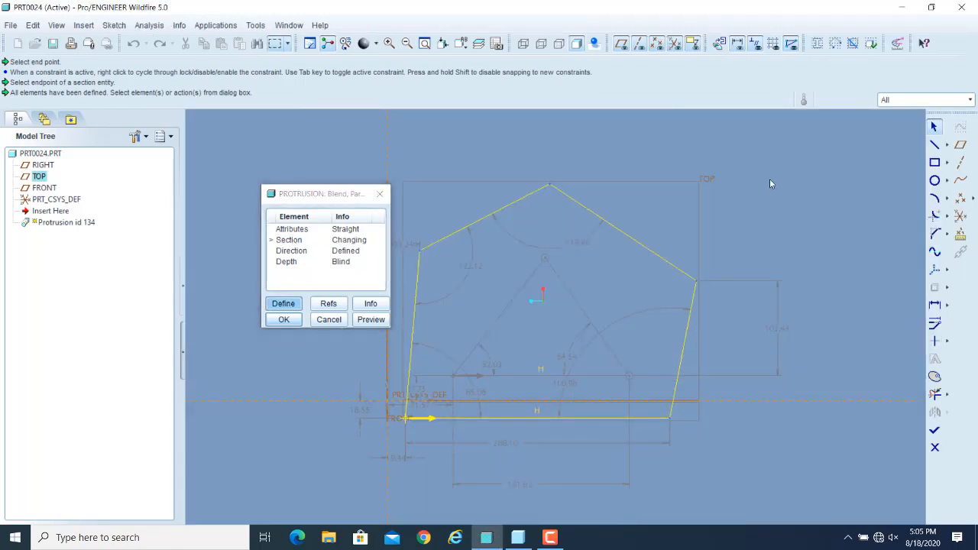
right_click(770, 183)
left_click(799, 203)
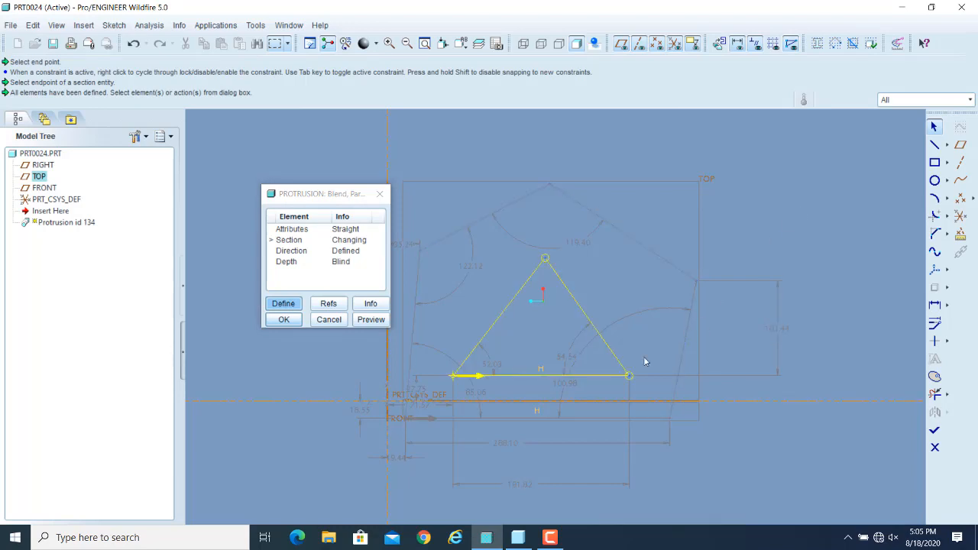
- Pick the Blend Vertex from the overlapping entities at the triangle's right base corner and delete it
left_click(631, 380)
right_click(640, 376)
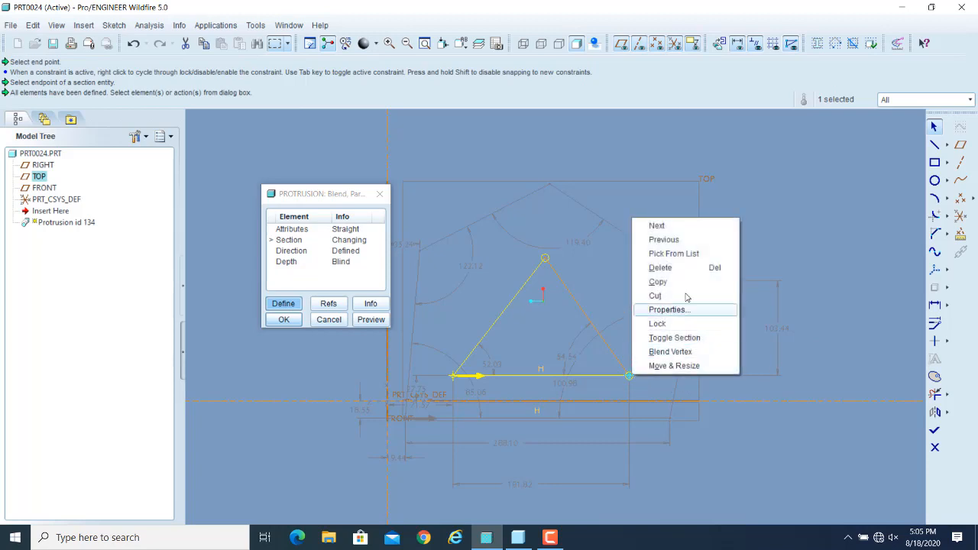
left_click(677, 254)
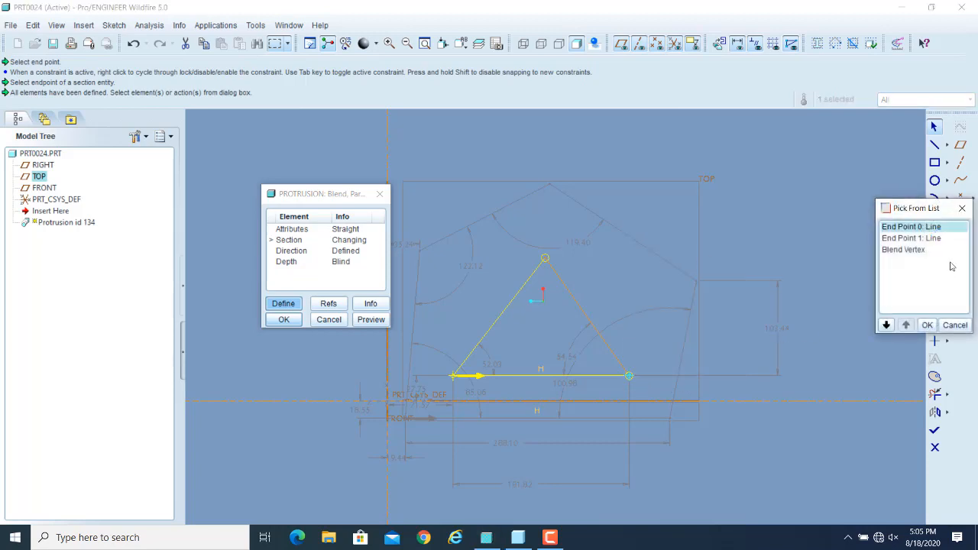
left_click(907, 251)
left_click(928, 326)
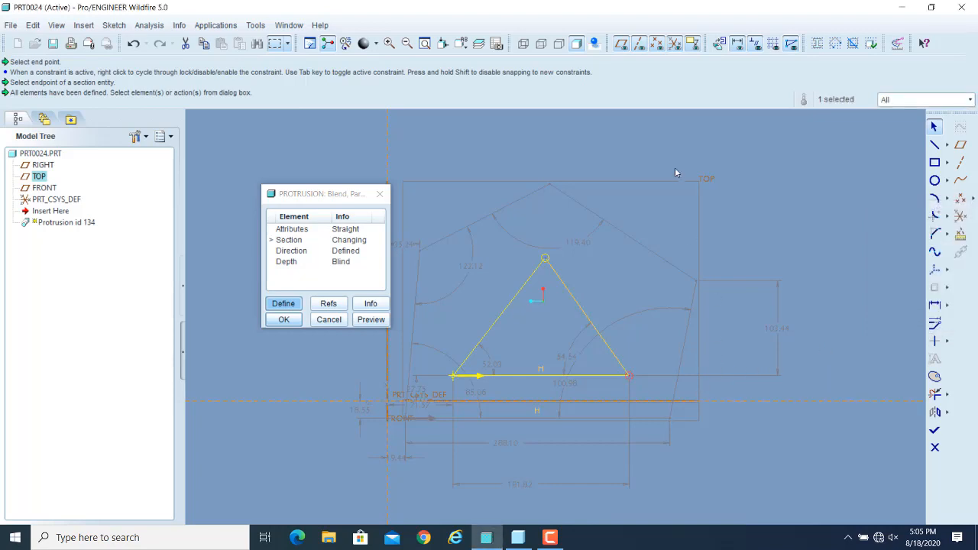
key("Delete")
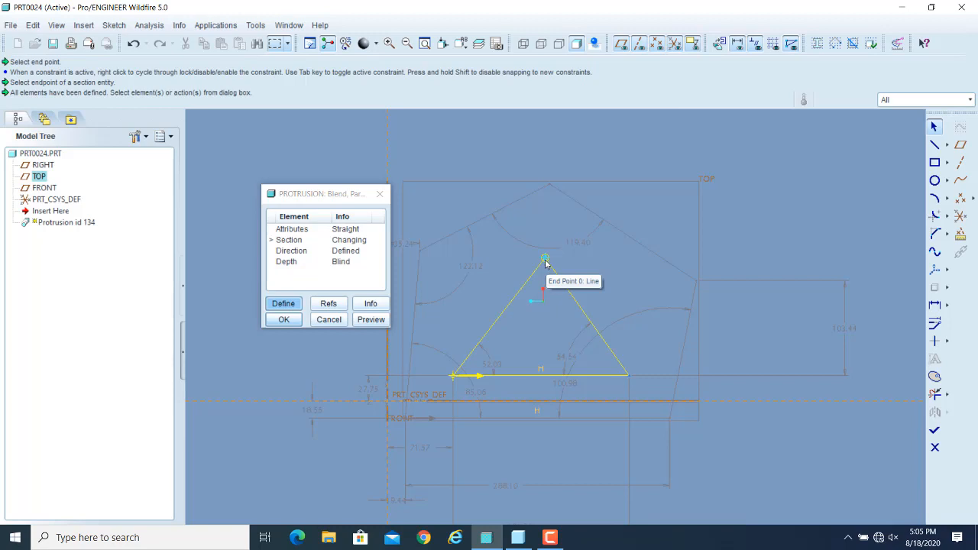
- Add a second blend vertex at the triangle's apex and inspect the vertex markers up close
left_click(545, 261)
right_click(542, 258)
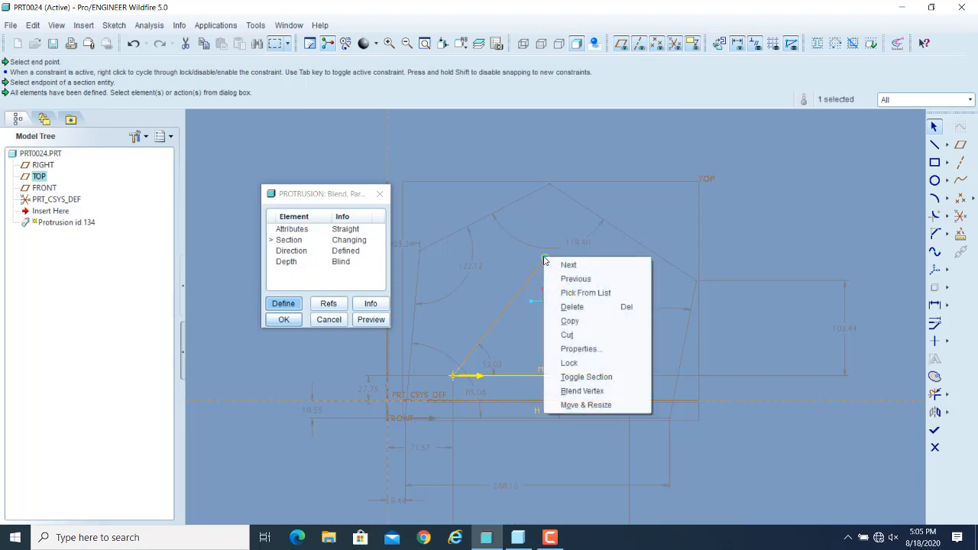
left_click(585, 397)
scroll(554, 269, "down", 5)
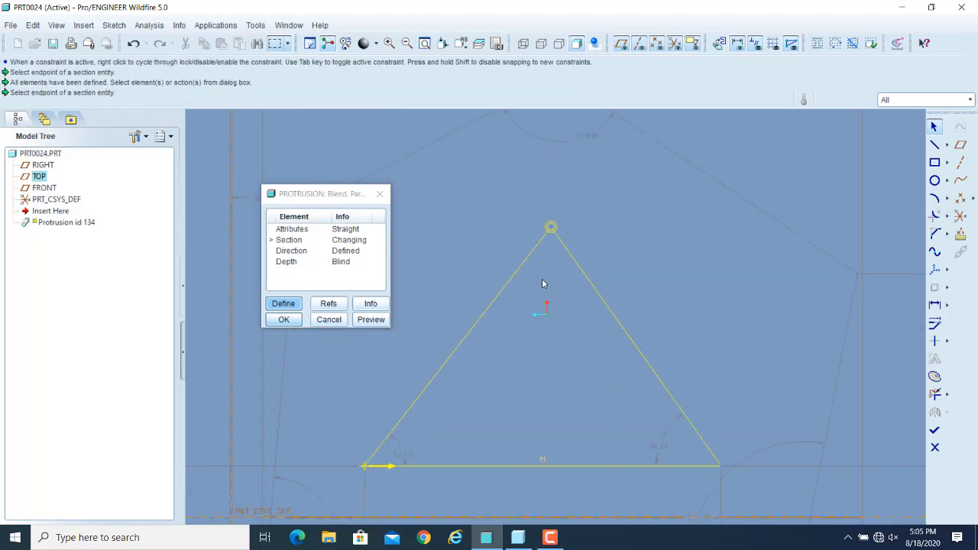
left_click(551, 214)
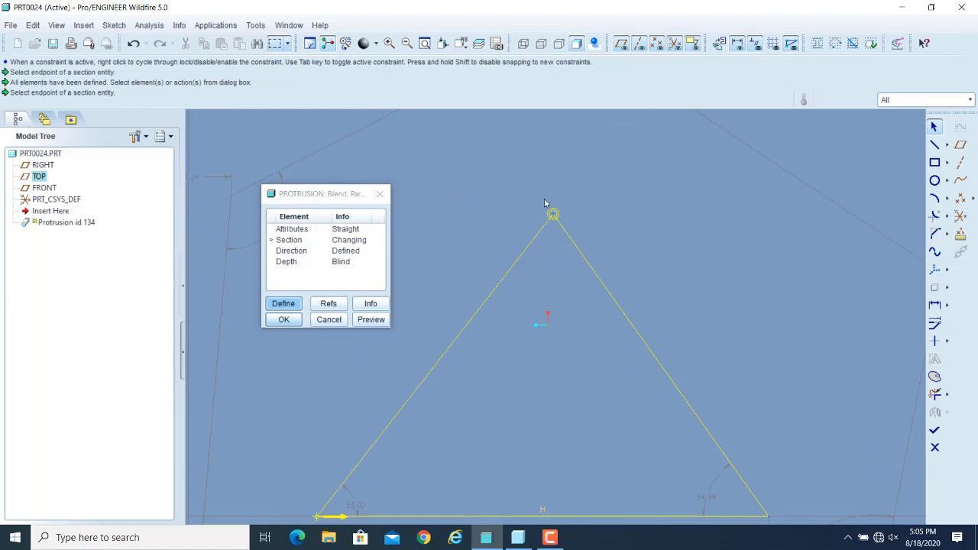
scroll(555, 228, "down", 4)
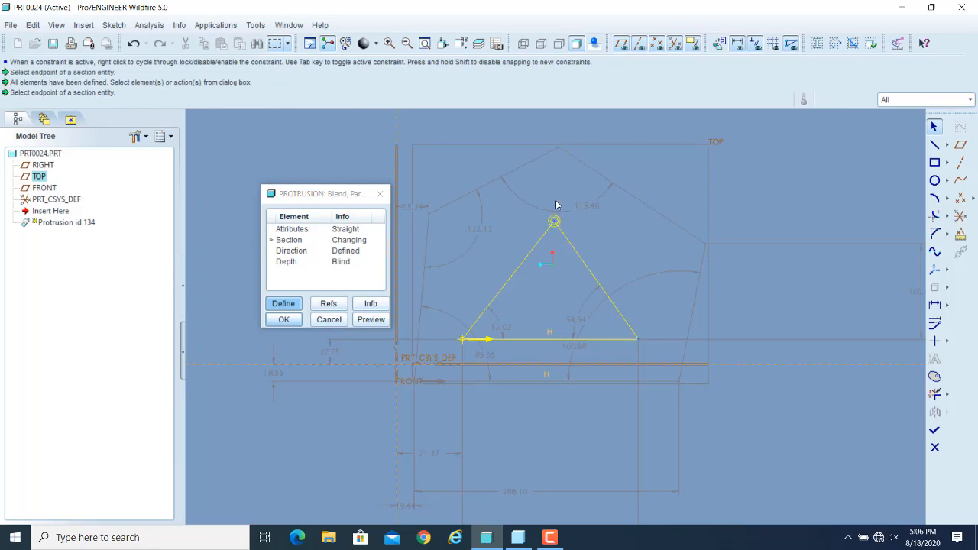
- Finish the section sketch and preview the blend with both blend vertices at the triangle's apex
left_click(934, 430)
left_click(371, 319)
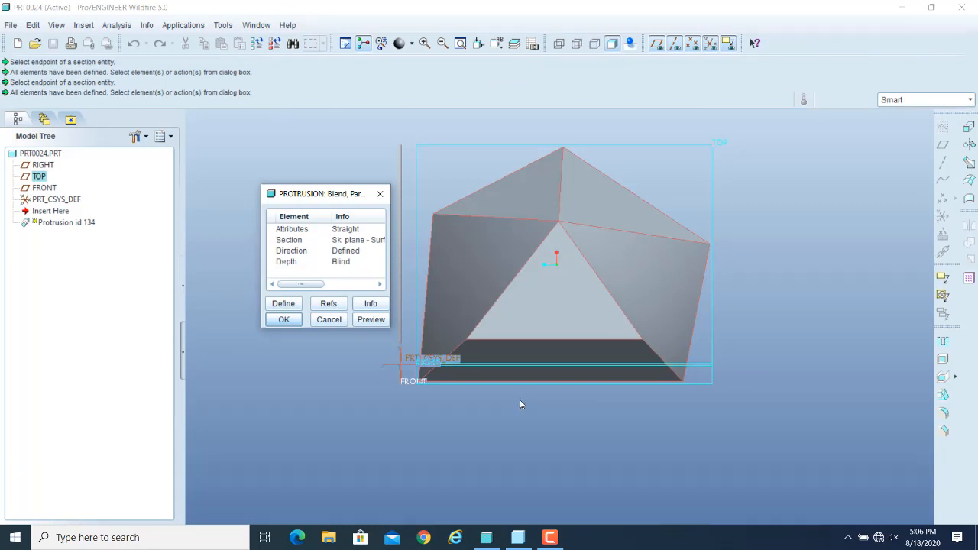
middle_click_drag(520, 405, 475, 467)
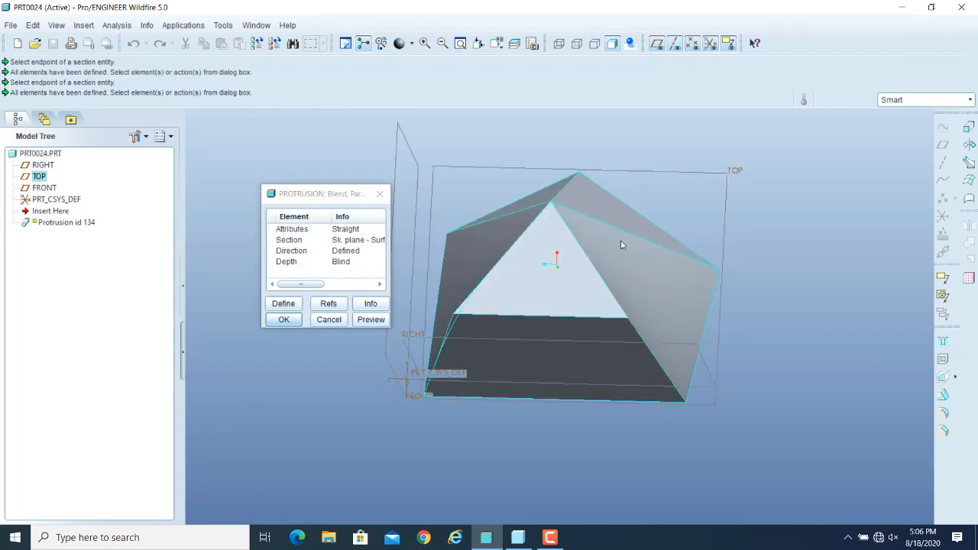
scroll(771, 298, "down", 2)
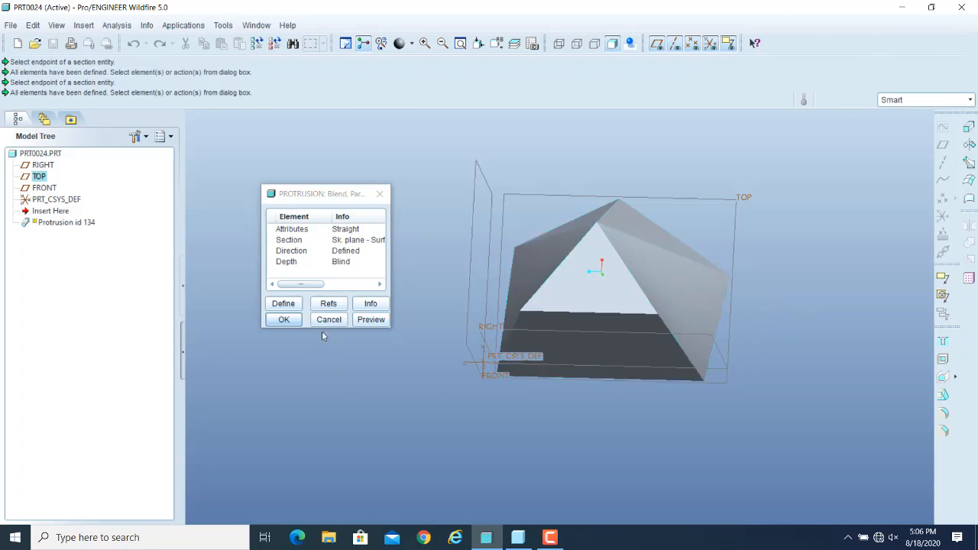
left_click(371, 319)
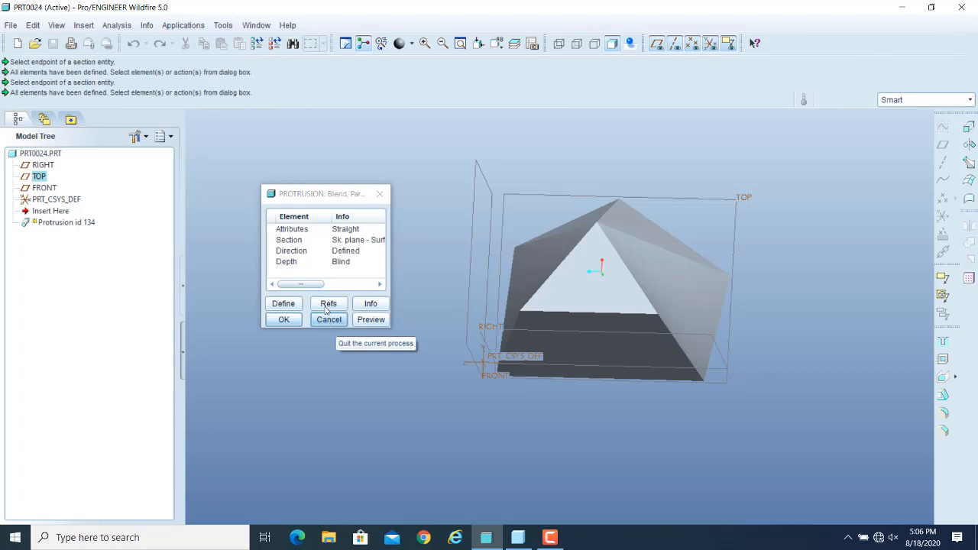
- Redefine the Section element and trim away all sides of the pentagon section
double_click(325, 240)
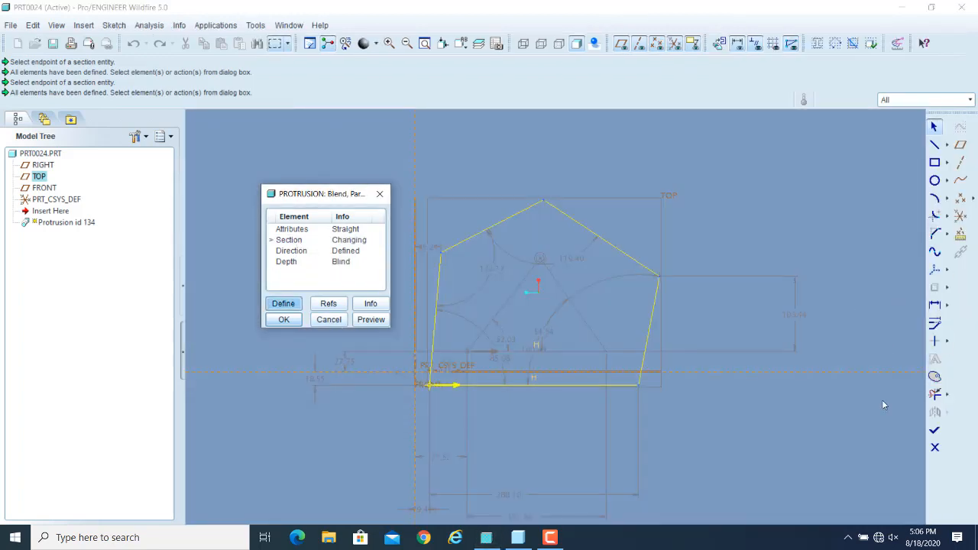
left_click(934, 394)
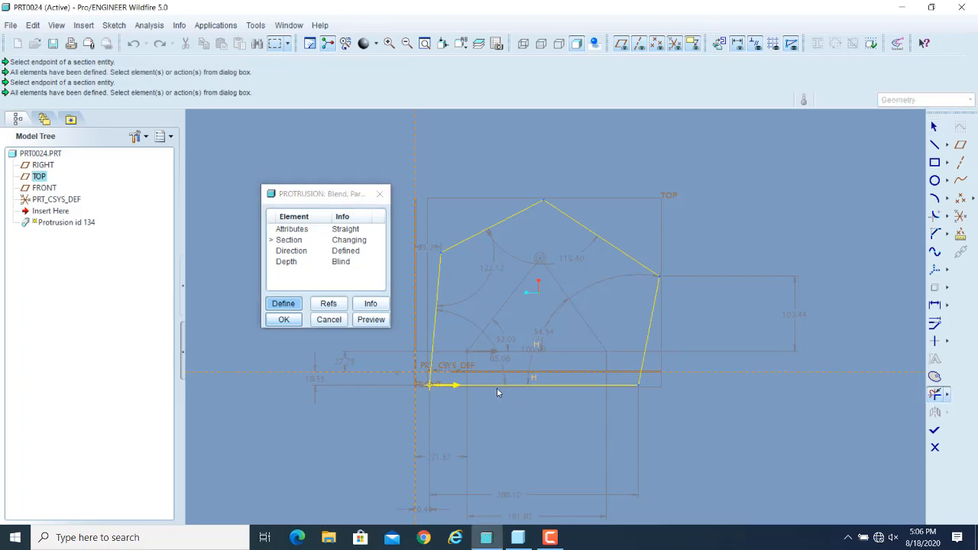
mouse_move(497, 392)
left_mouse_down()
mouse_move(441, 302)
mouse_move(486, 224)
mouse_move(648, 379)
mouse_move(624, 249)
mouse_move(738, 172)
left_mouse_up()
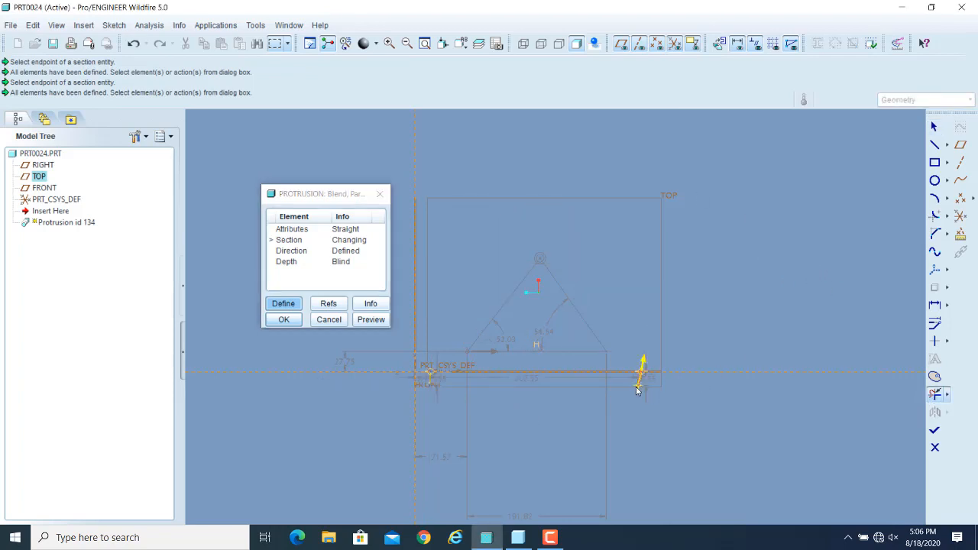
left_click_drag(637, 386, 653, 359)
left_click_drag(423, 370, 494, 440)
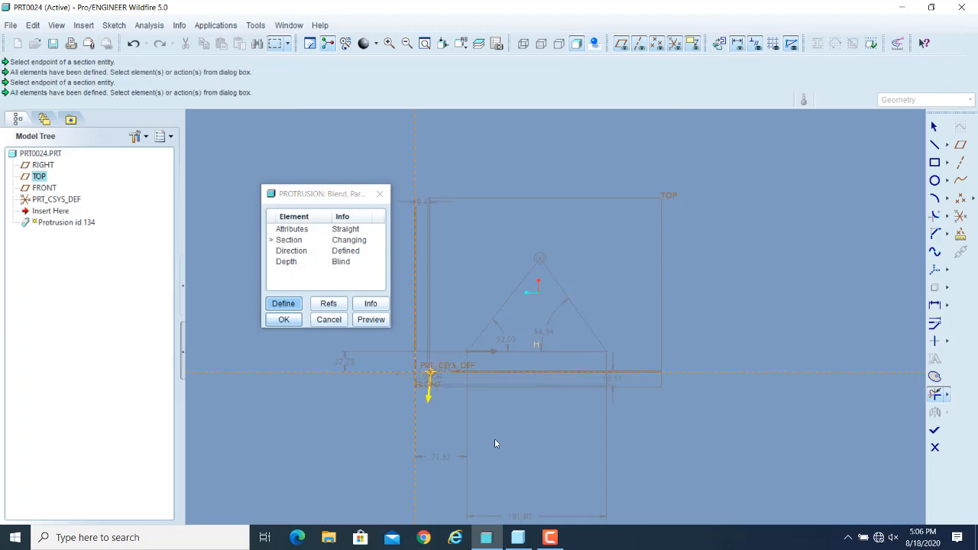
- Sketch a circle about 220 in diameter around the triangle, centred inside it and tangent to the vertical reference
left_click(934, 180)
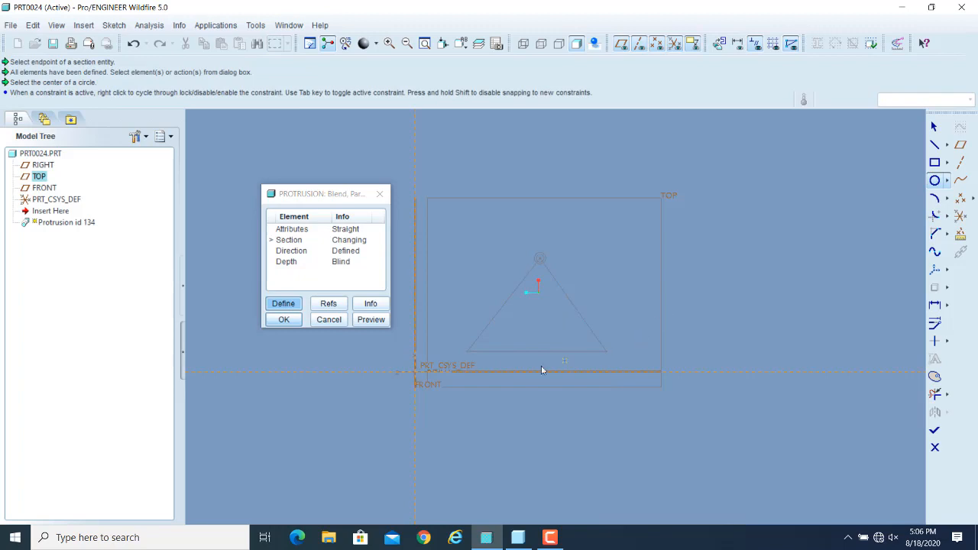
left_click(539, 313)
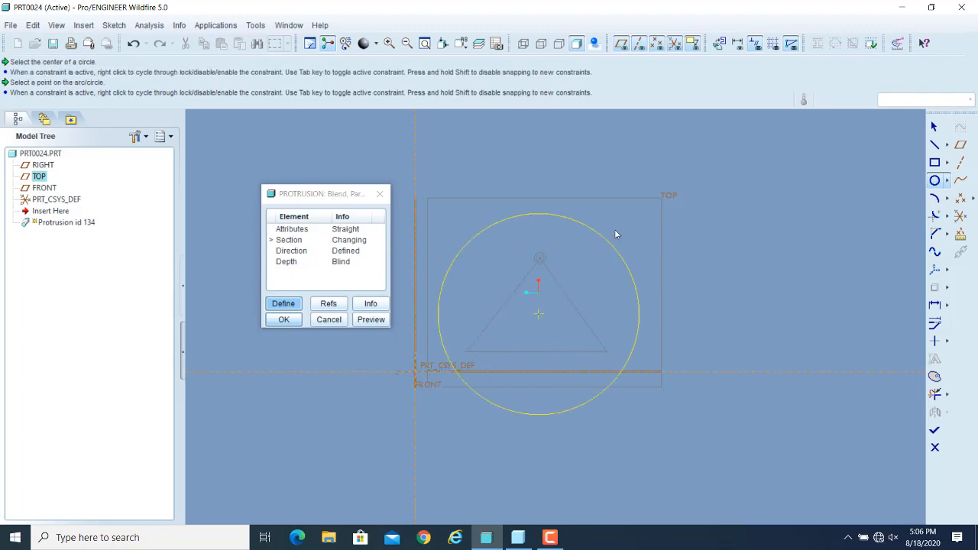
left_click(630, 229)
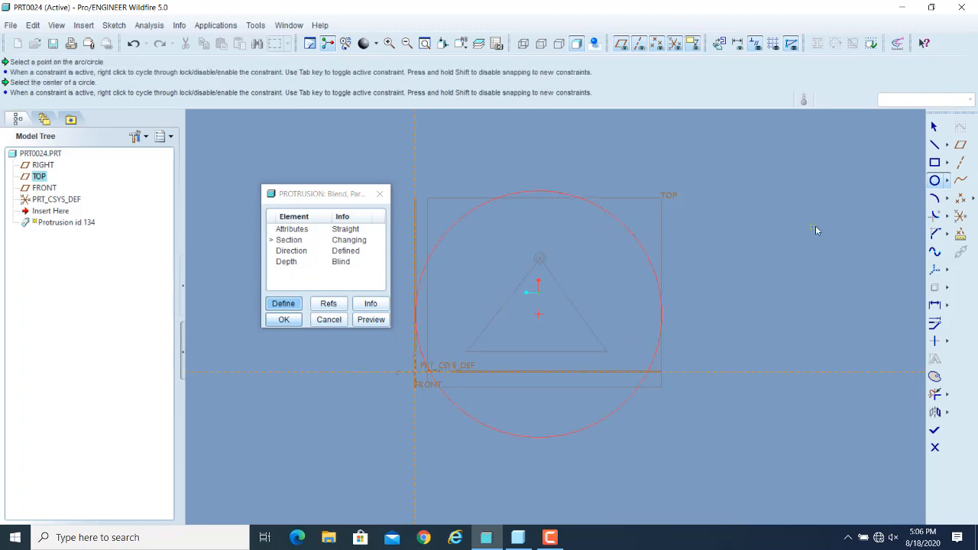
left_click(934, 126)
- Toggle to the triangle section and trim away its three sides together with the blend vertices at the apex
right_click(719, 224)
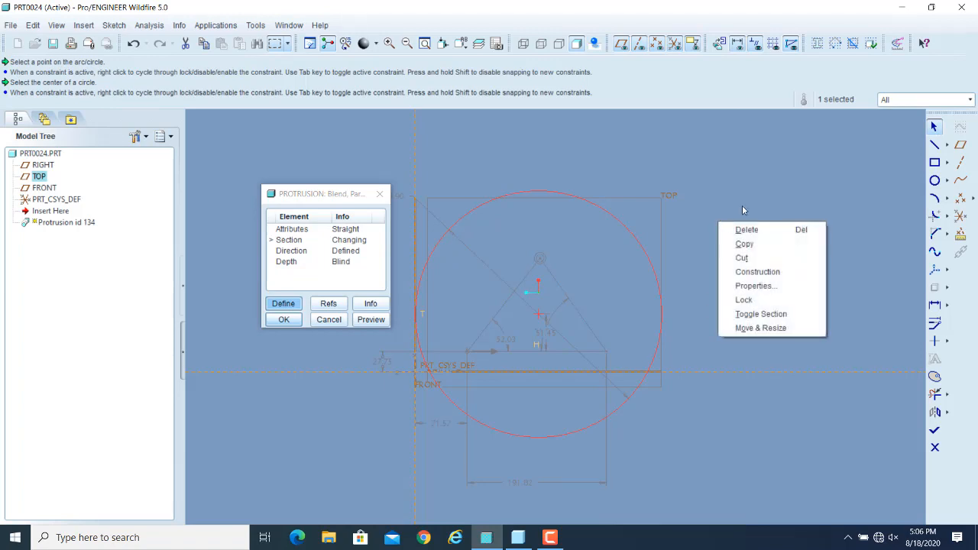
left_click(732, 195)
right_click(730, 200)
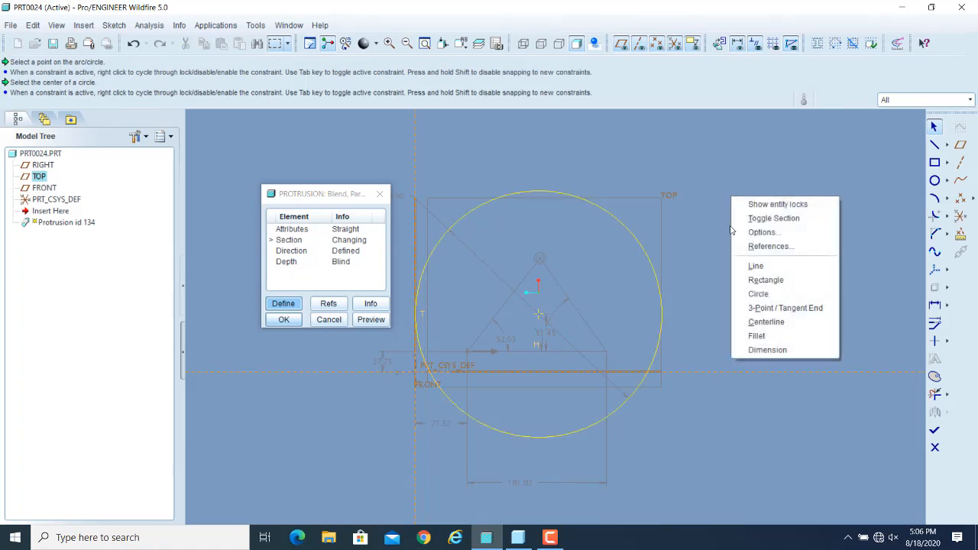
left_click(764, 217)
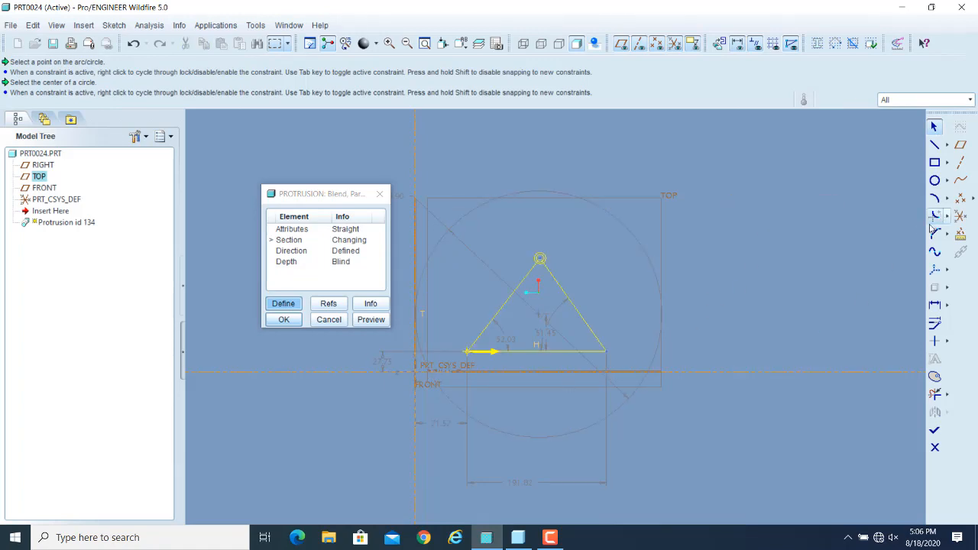
left_click(935, 394)
left_click_drag(538, 243, 541, 324)
left_click(533, 346)
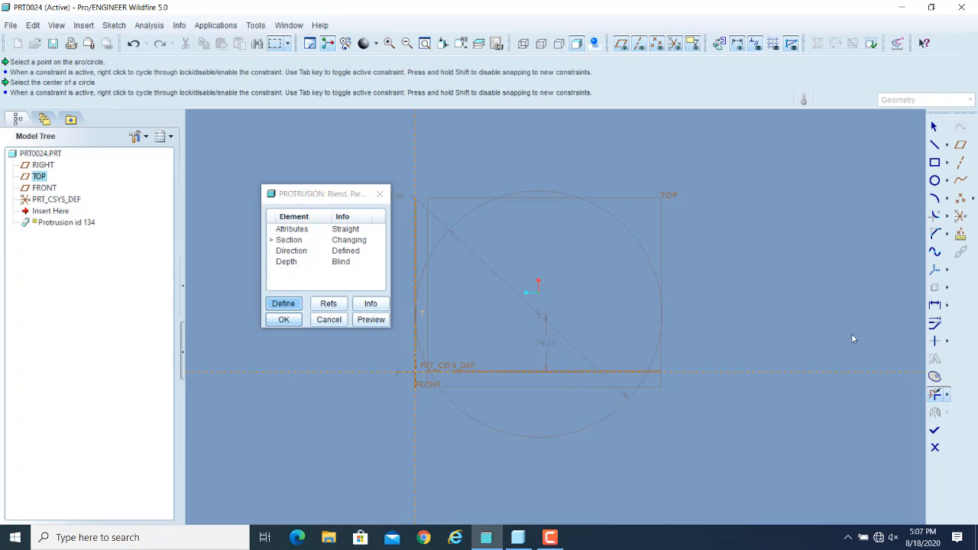
- Place a single sketch point at the circle's centre as the second blend section
left_click(947, 274)
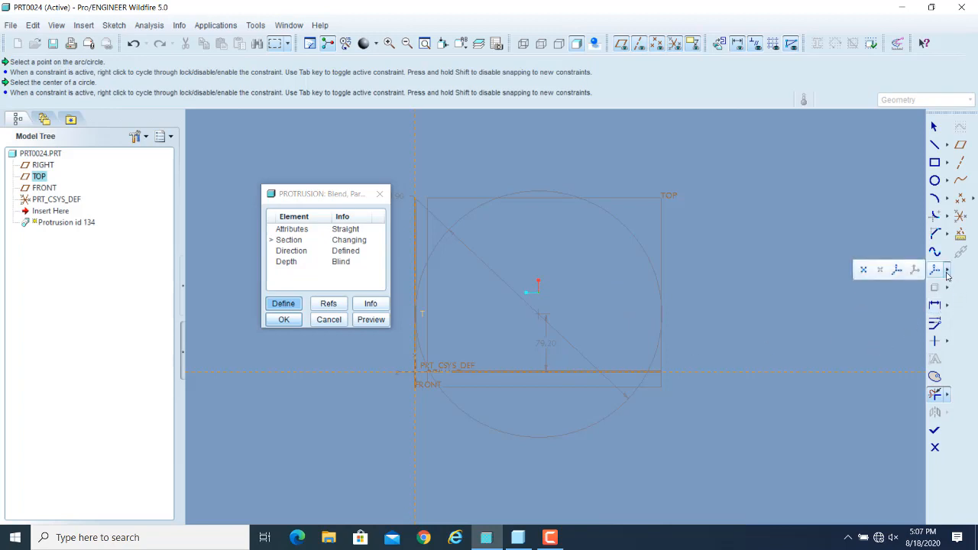
left_click(862, 271)
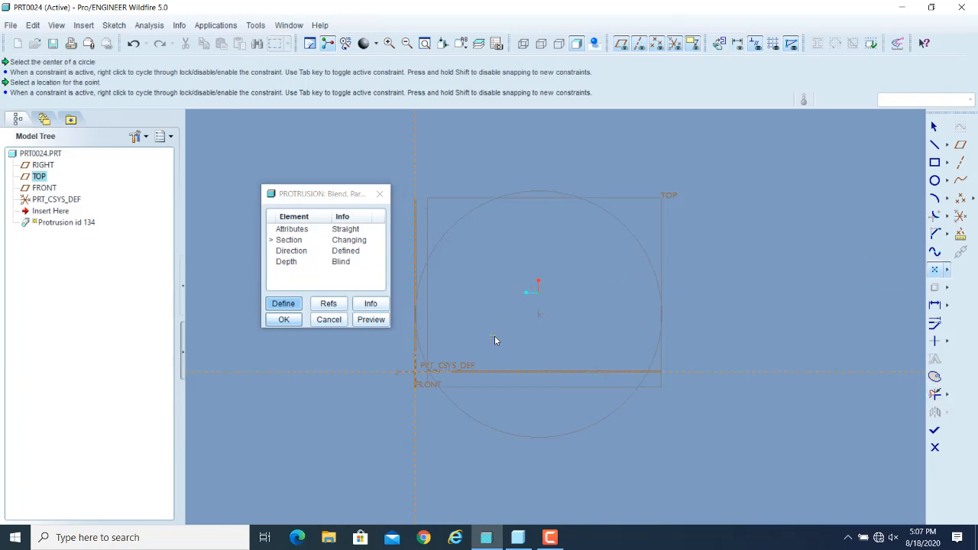
left_click(539, 313)
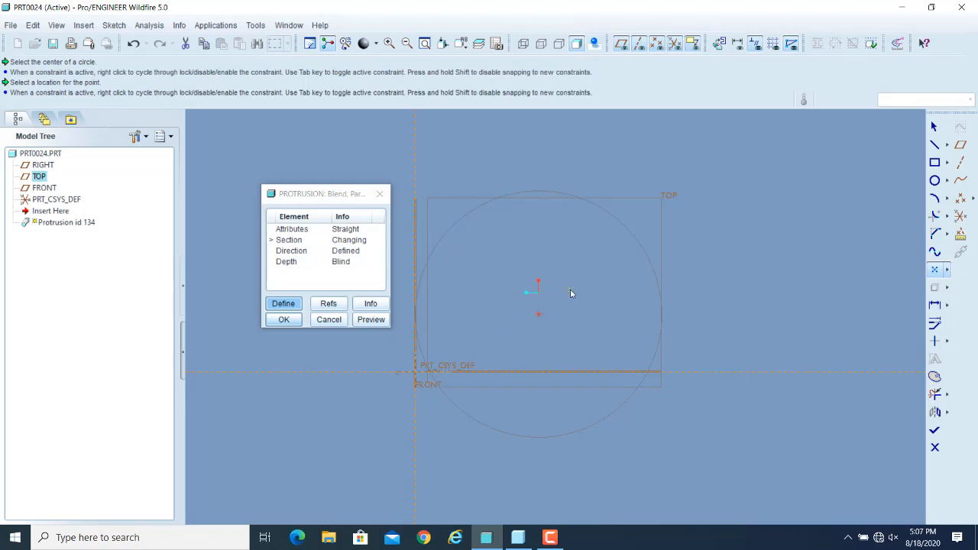
left_click(937, 128)
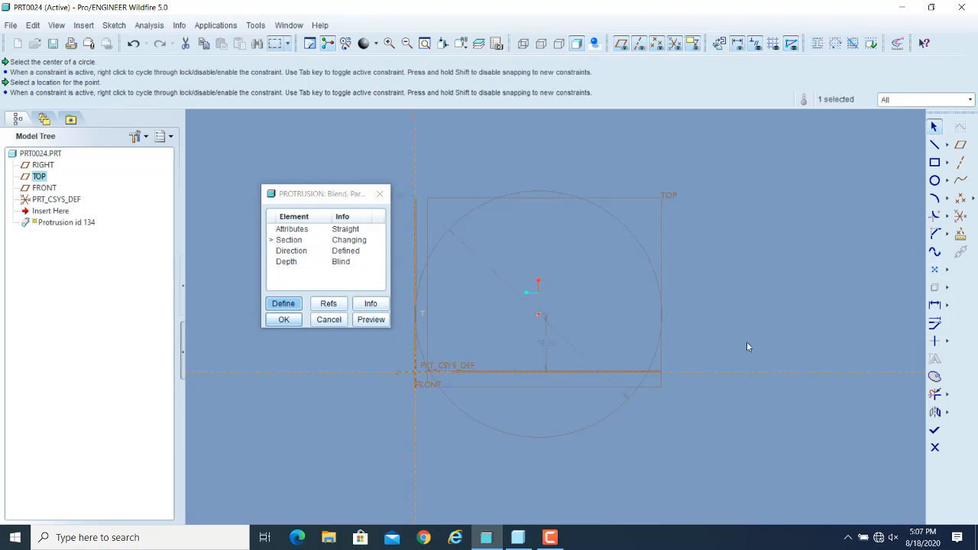
- Finish the section sketch and preview the blend from the circle to the point from several angles
left_click(933, 431)
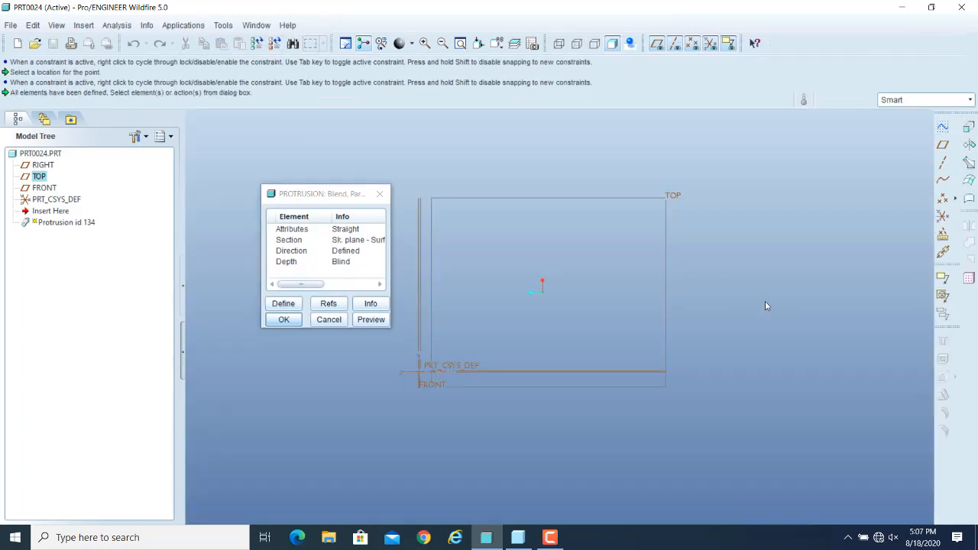
left_click(372, 320)
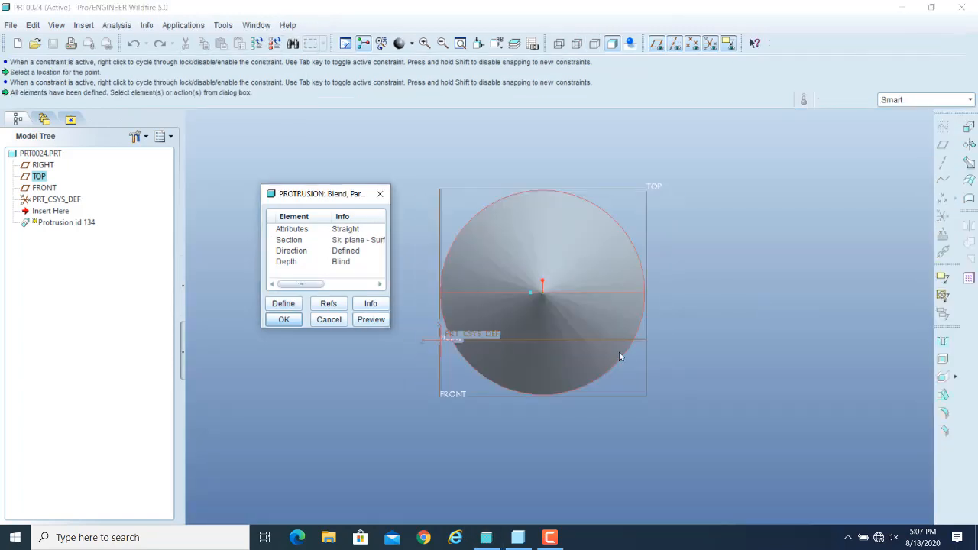
mouse_move(620, 356)
middle_mouse_down()
mouse_move(685, 361)
mouse_move(662, 318)
mouse_move(661, 273)
mouse_move(724, 261)
middle_mouse_up()
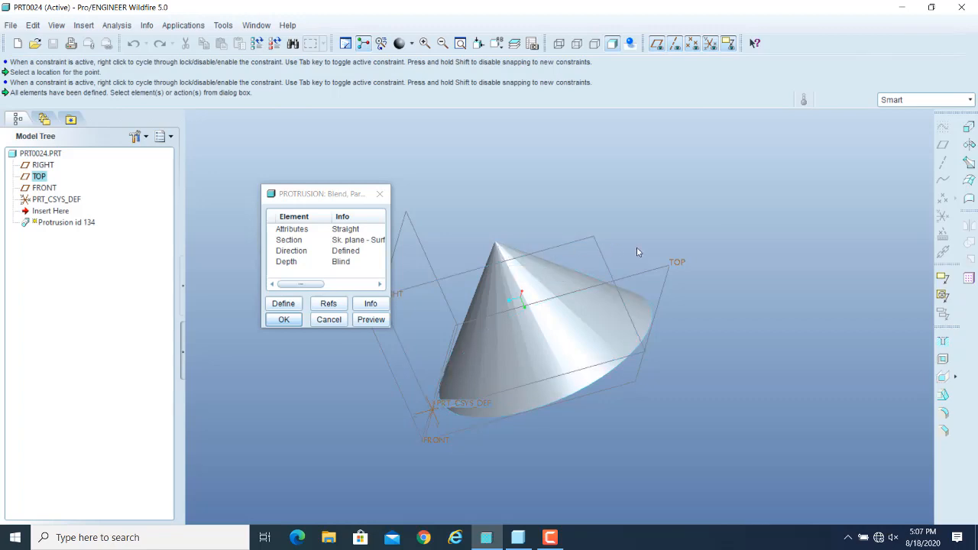
middle_click_drag(650, 256, 681, 290)
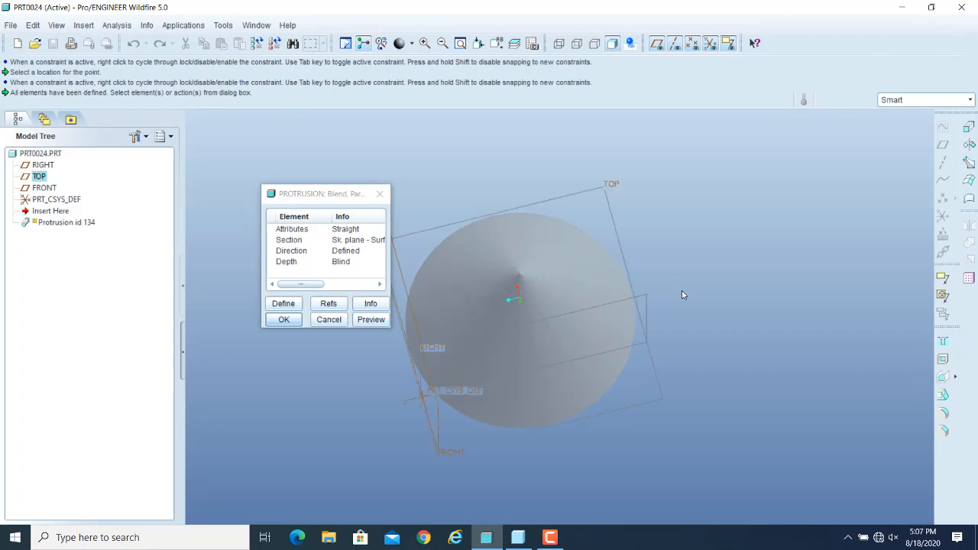
- Redefine the Section element and trim away the circle, keeping the point section
double_click(290, 239)
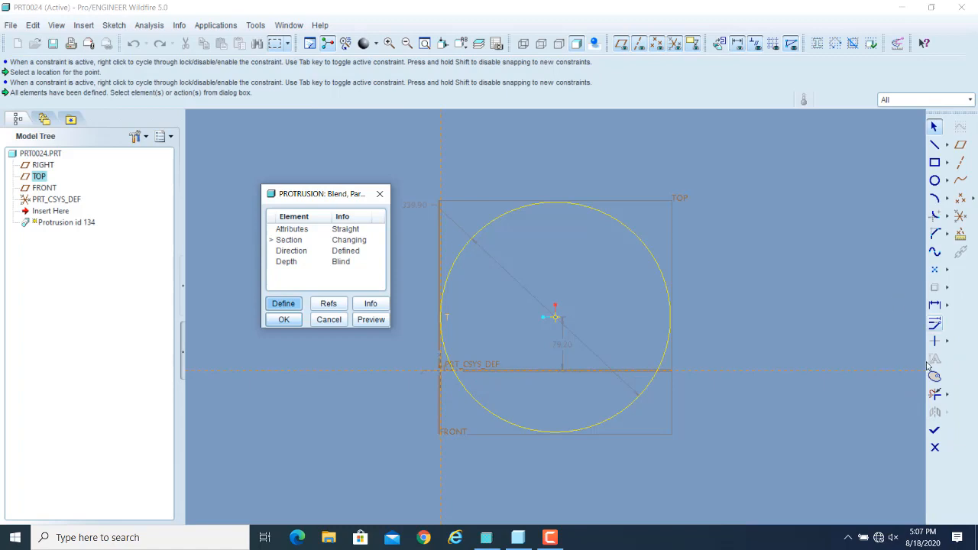
left_click(935, 393)
mouse_move(632, 211)
left_mouse_down()
mouse_move(477, 407)
mouse_move(458, 413)
mouse_move(528, 317)
mouse_move(655, 317)
mouse_move(662, 307)
left_mouse_up()
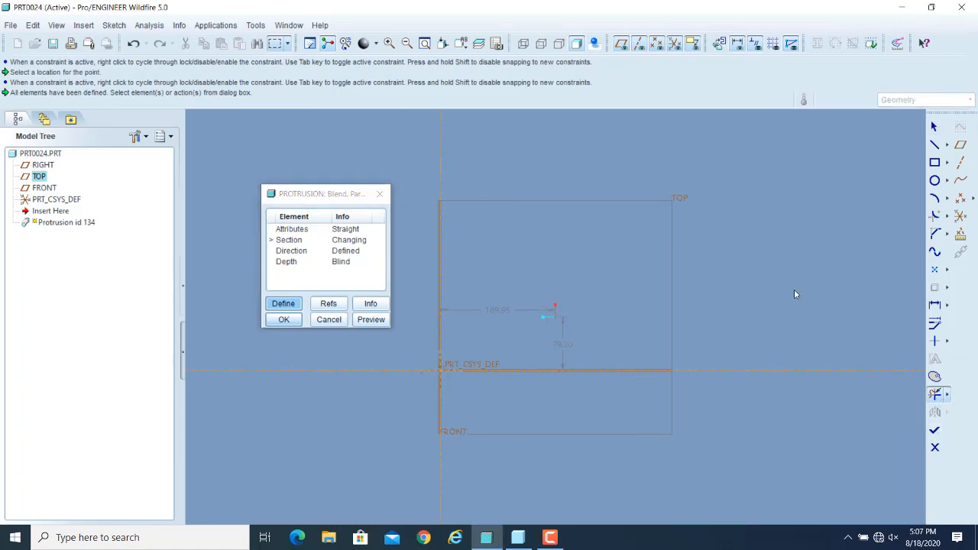
- Sketch a rectangle enclosing the point as the new first blend section
left_click(934, 164)
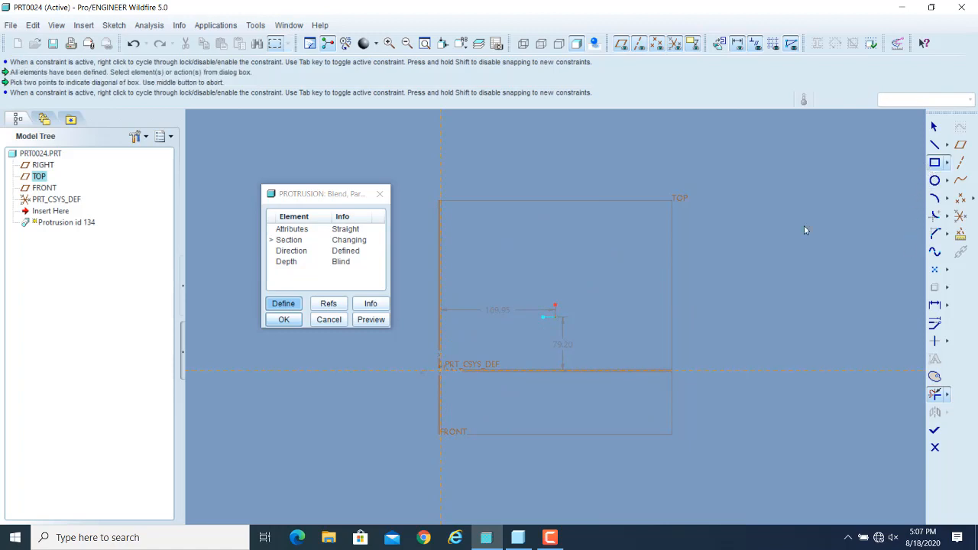
left_click(471, 388)
left_click(688, 249)
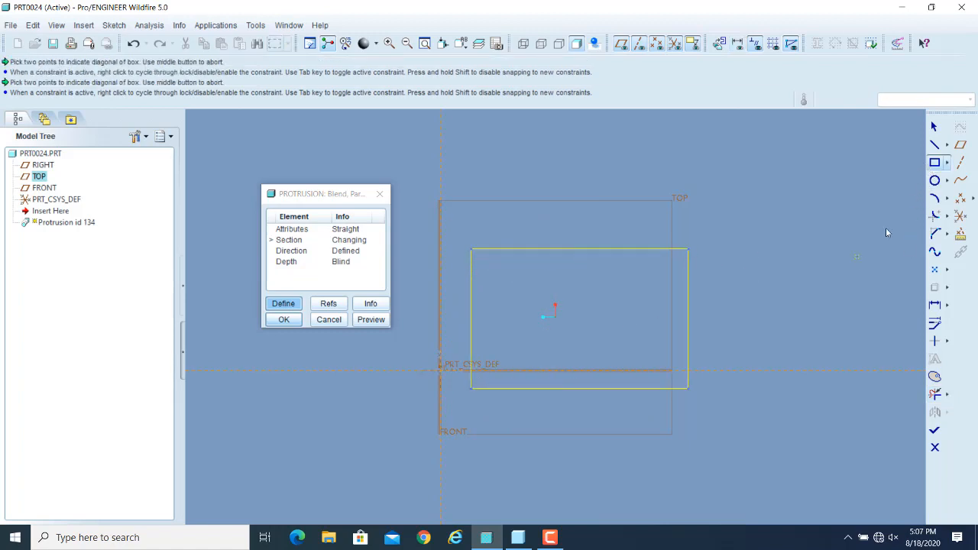
left_click(934, 126)
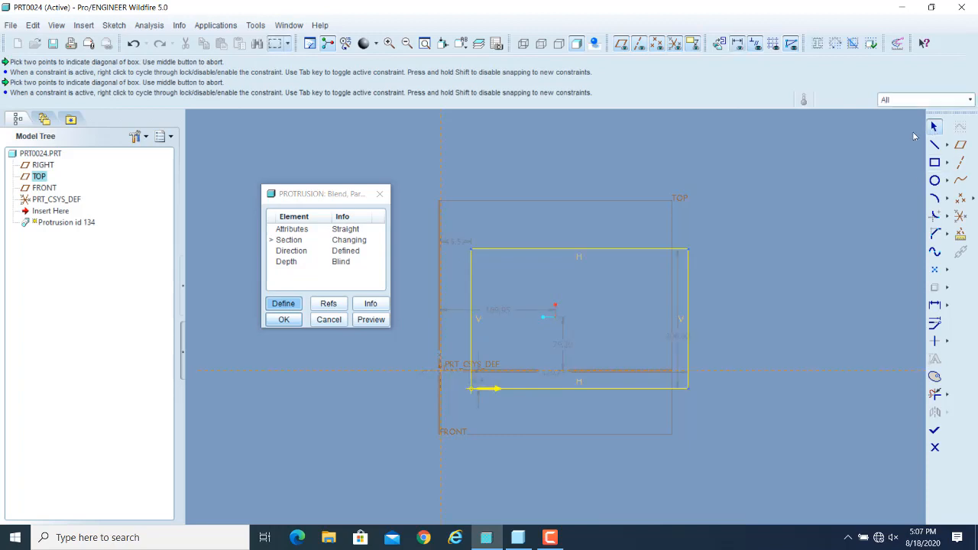
- Finish the rectangular section and complete the blend protrusion after previewing it as a pyramid
left_click(934, 431)
left_click(371, 320)
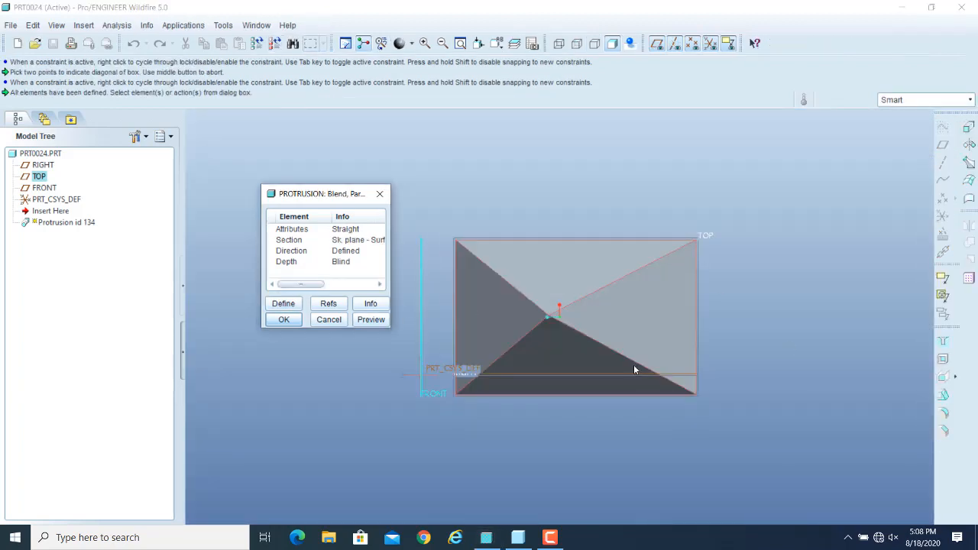
middle_click_drag(634, 370, 520, 290)
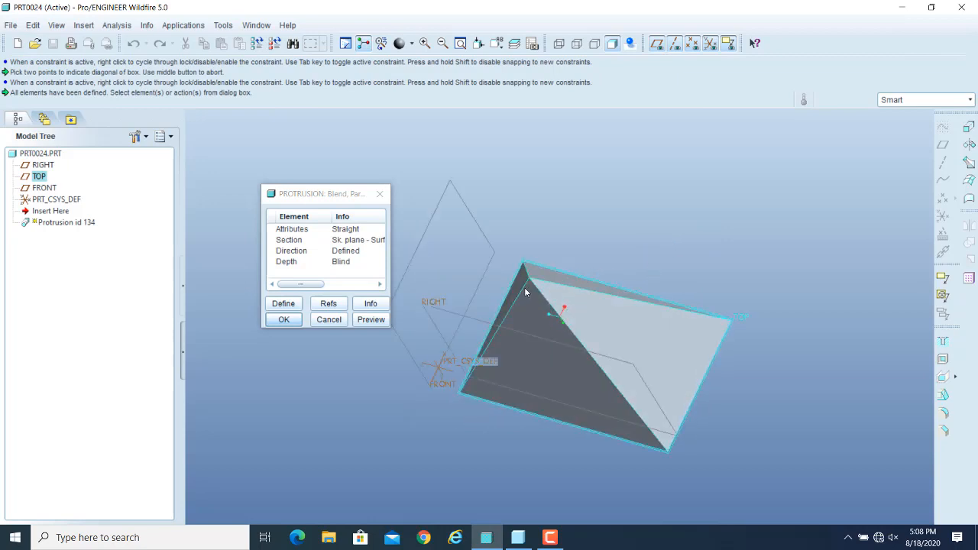
mouse_move(800, 405)
middle_mouse_down()
mouse_move(832, 380)
mouse_move(847, 398)
middle_mouse_up()
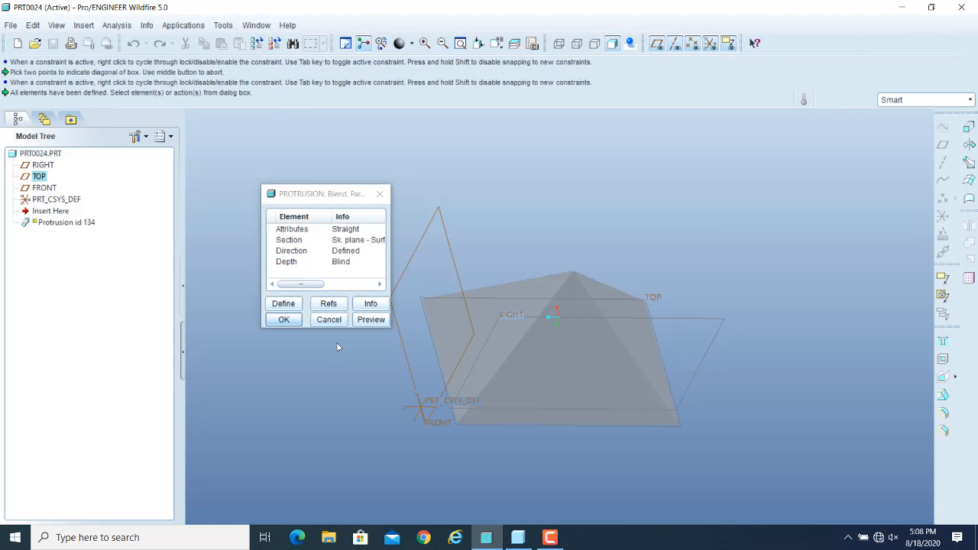
left_click(297, 321)
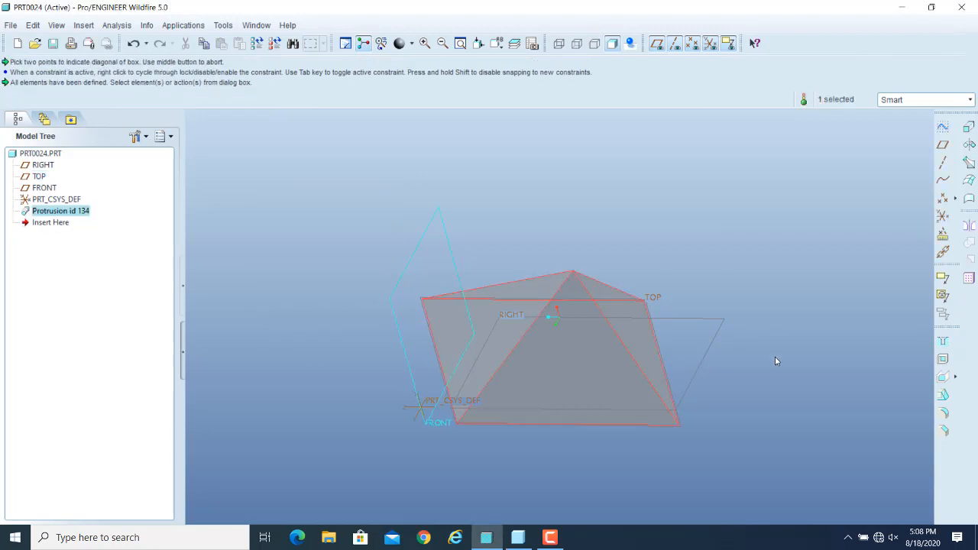
left_click(551, 538)
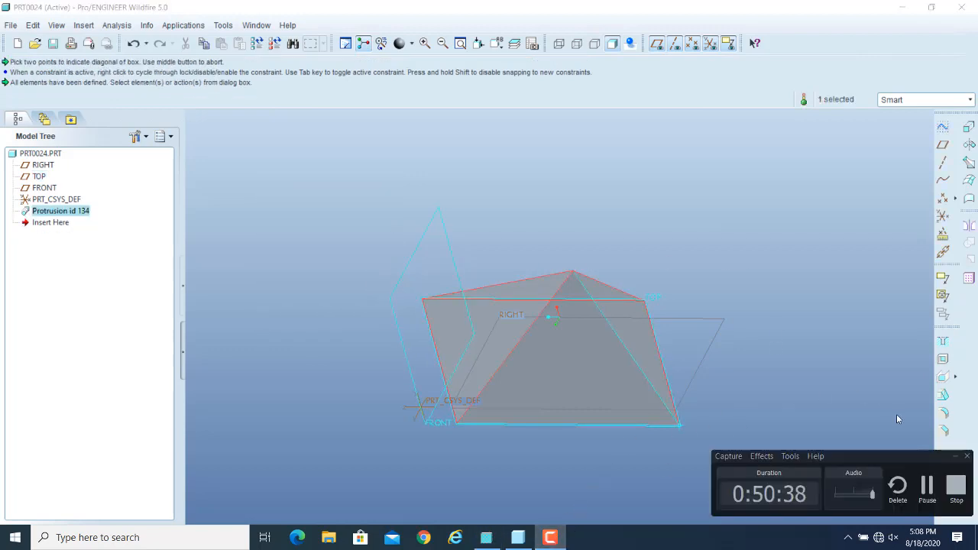